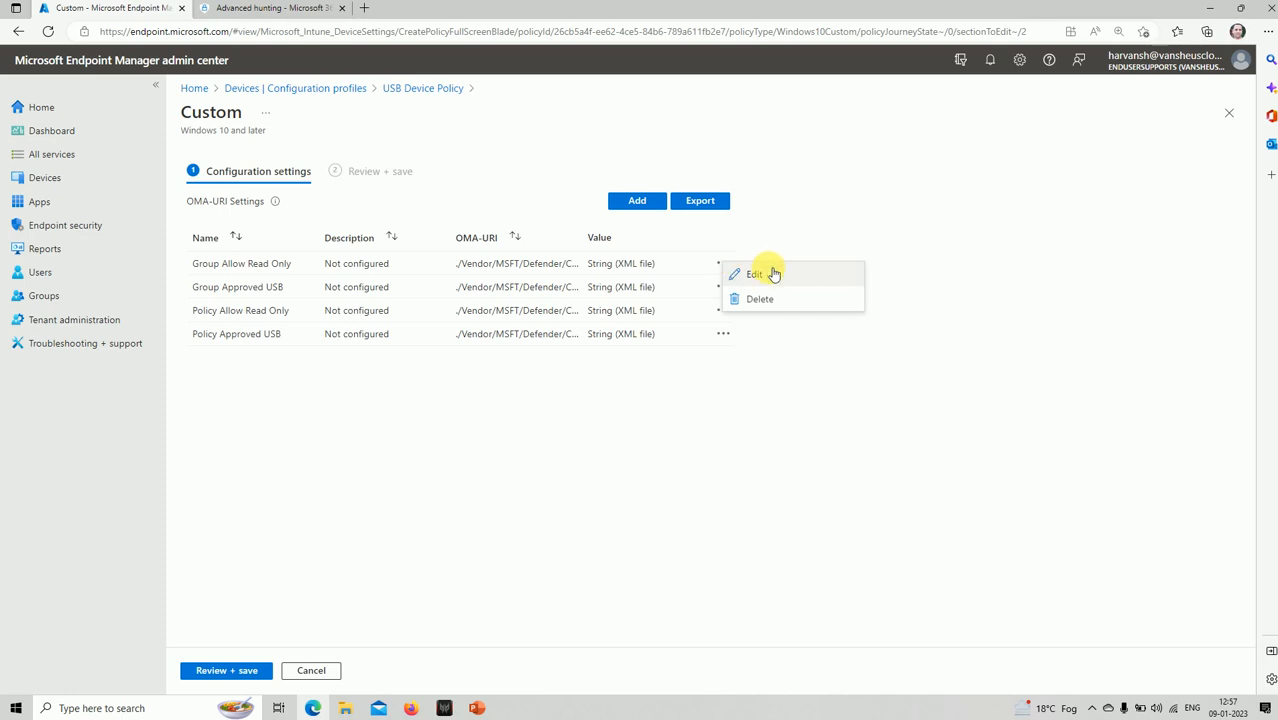
# Step: Examine the custom XML of the Group Allow Read Only setting, then close it without saving
pyautogui.click(755, 274)
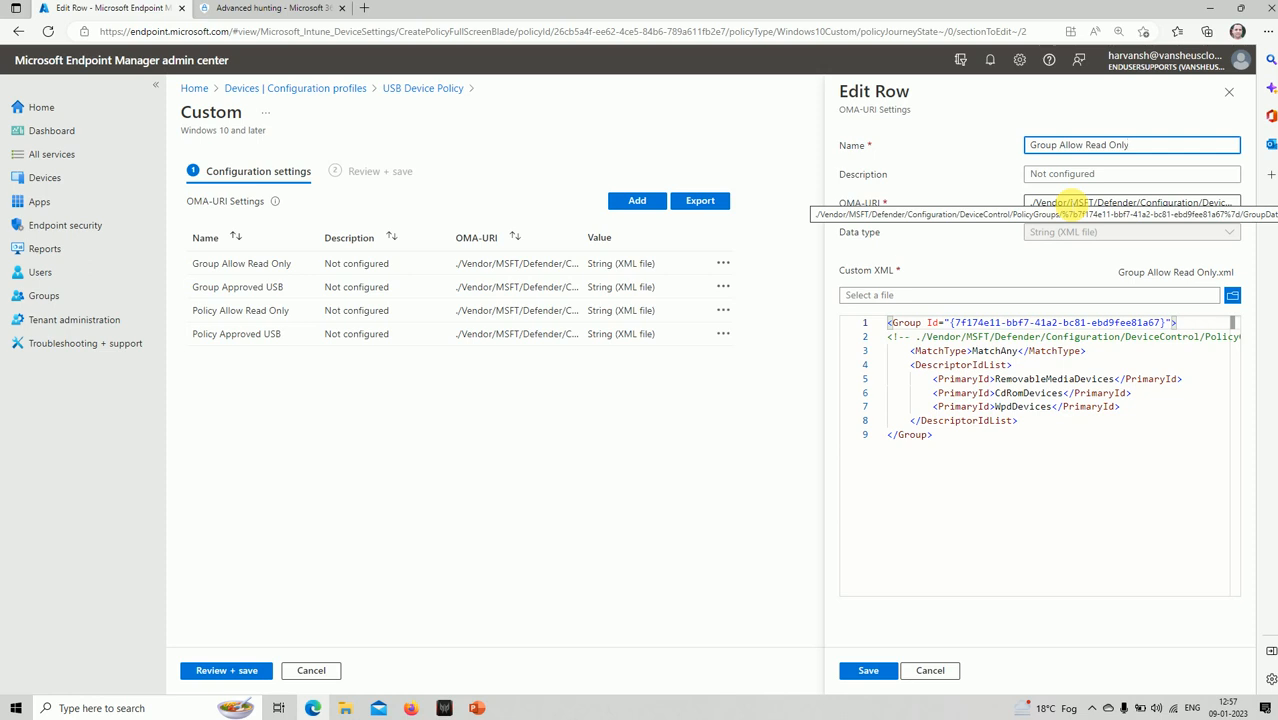
pyautogui.moveTo(974, 440); pyautogui.dragTo(870, 328)
pyautogui.click(946, 458)
pyautogui.click(925, 669)
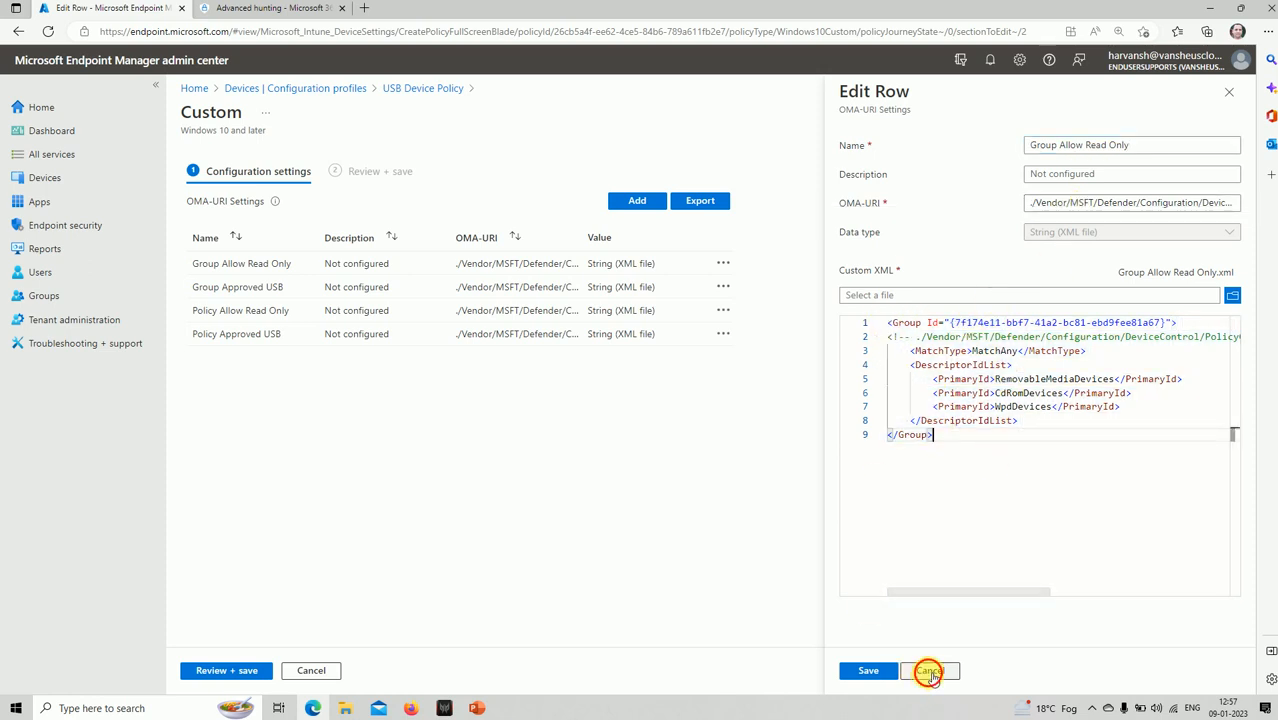
# Step: Examine the Group Approved USB setting and its custom XML, leaving it without saving
pyautogui.click(723, 287)
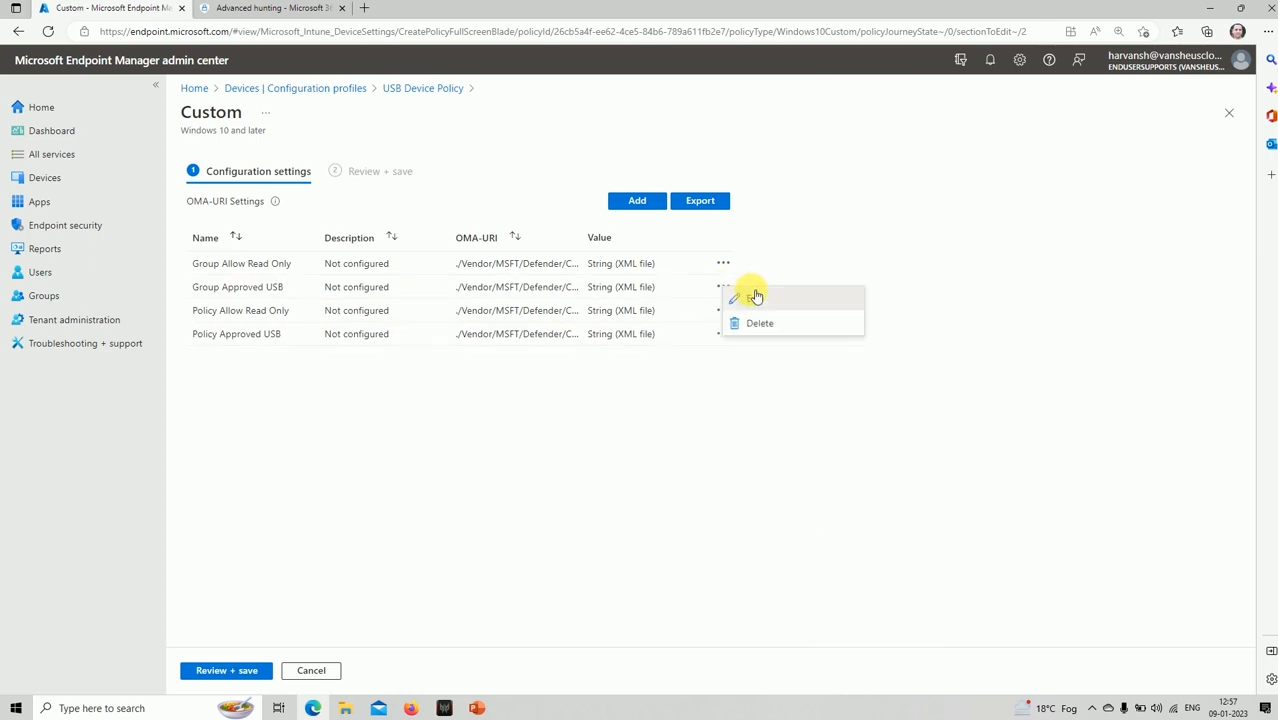
pyautogui.click(755, 297)
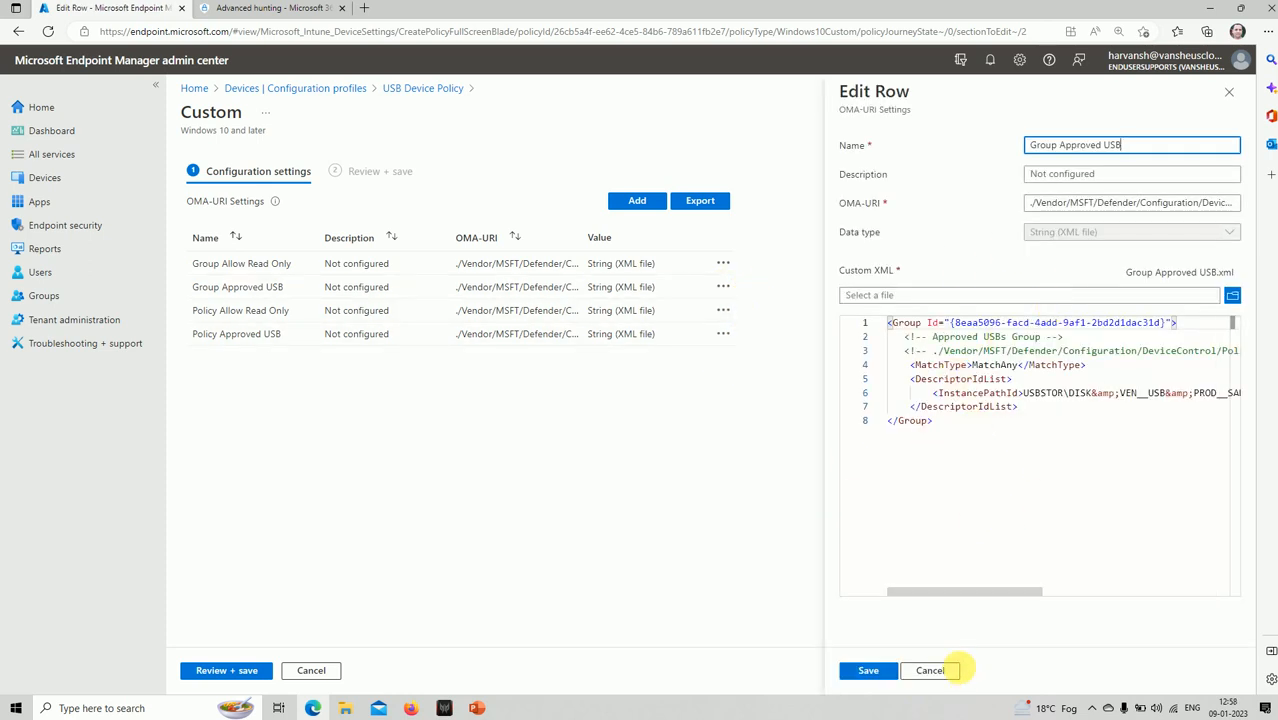
pyautogui.click(930, 670)
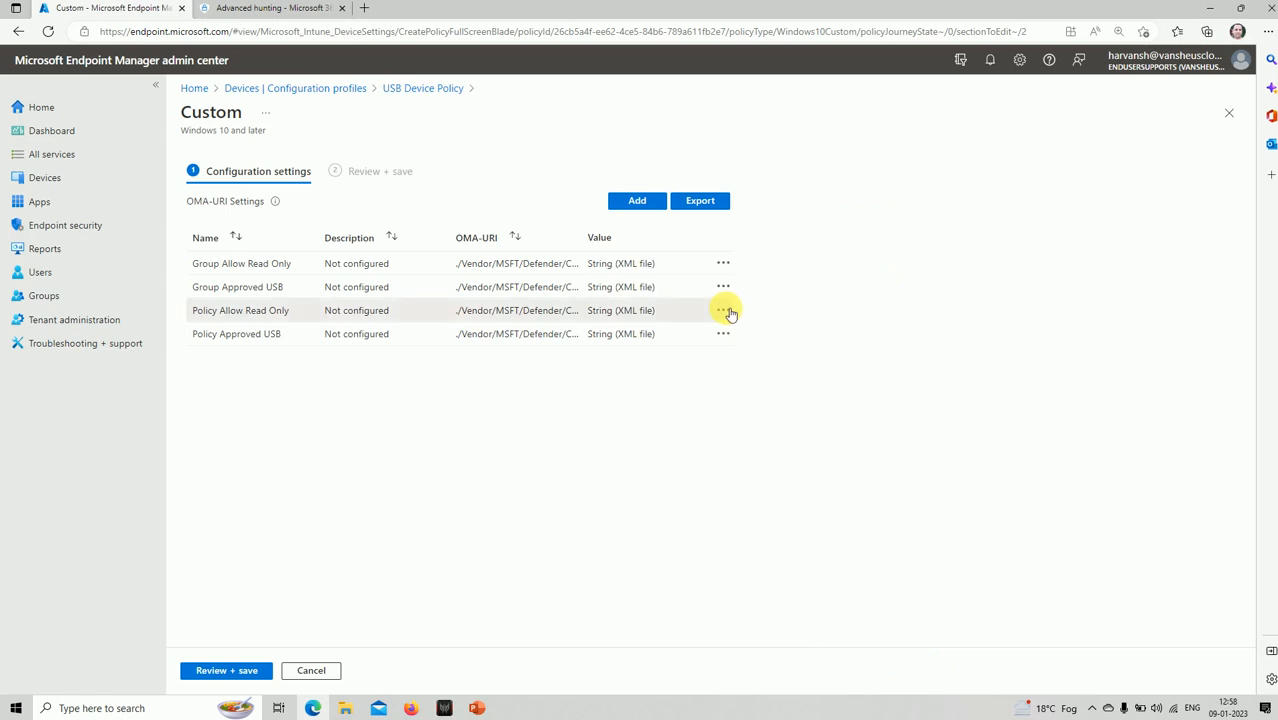
# Step: Review the Policy Allow Read Only setting's policy rule XML and close it without saving
pyautogui.click(723, 310)
pyautogui.click(778, 321)
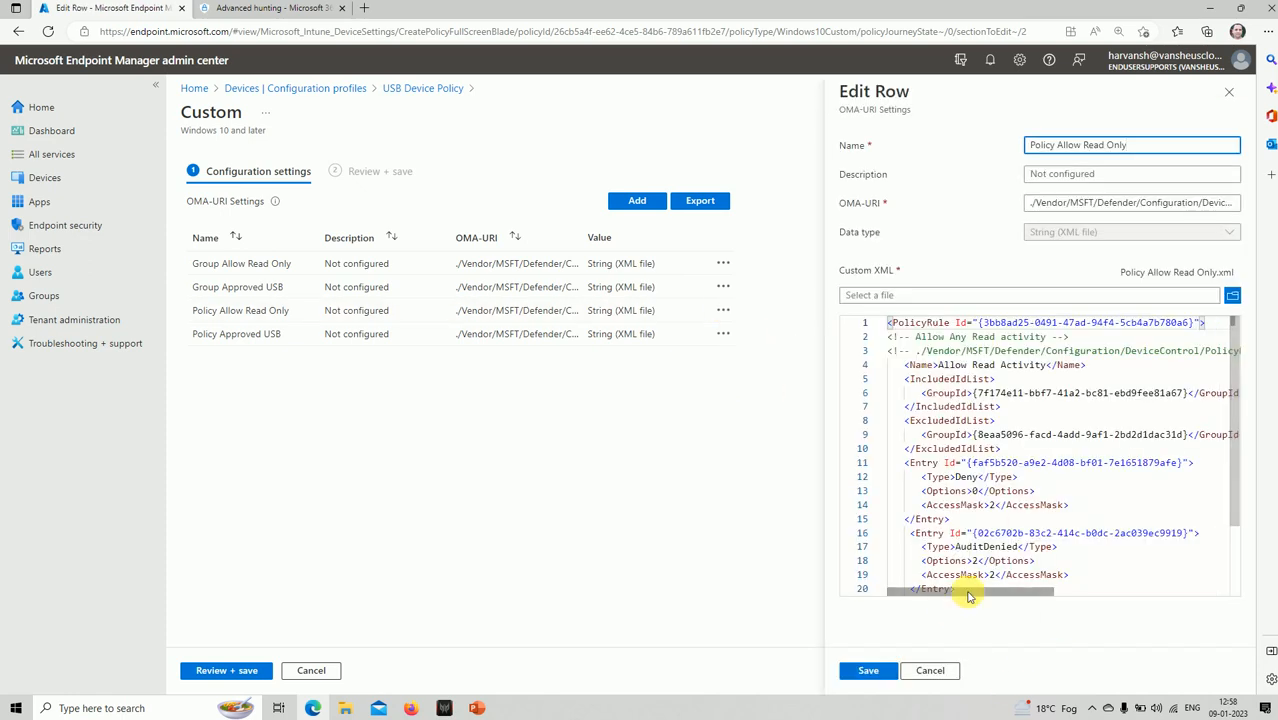
pyautogui.moveTo(970, 593); pyautogui.dragTo(878, 600)
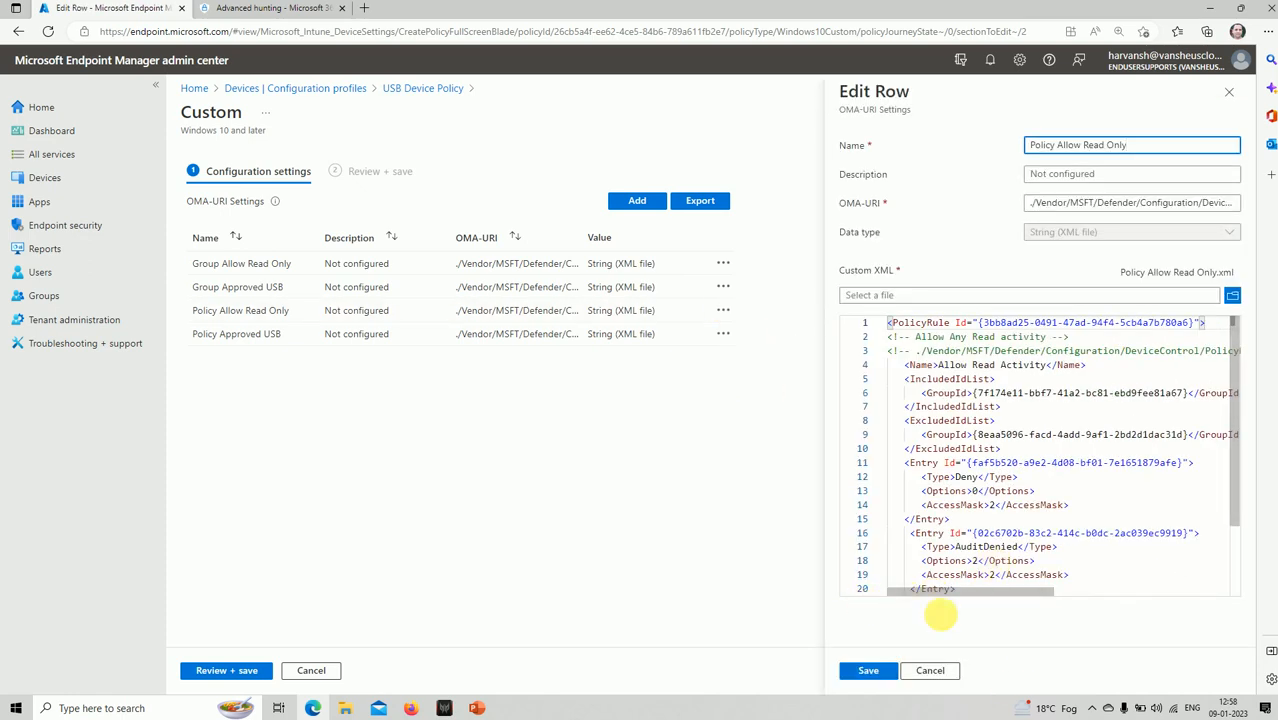
pyautogui.click(930, 670)
# Step: Review the Policy Approved USB setting's policy rule XML and close it without saving
pyautogui.click(723, 334)
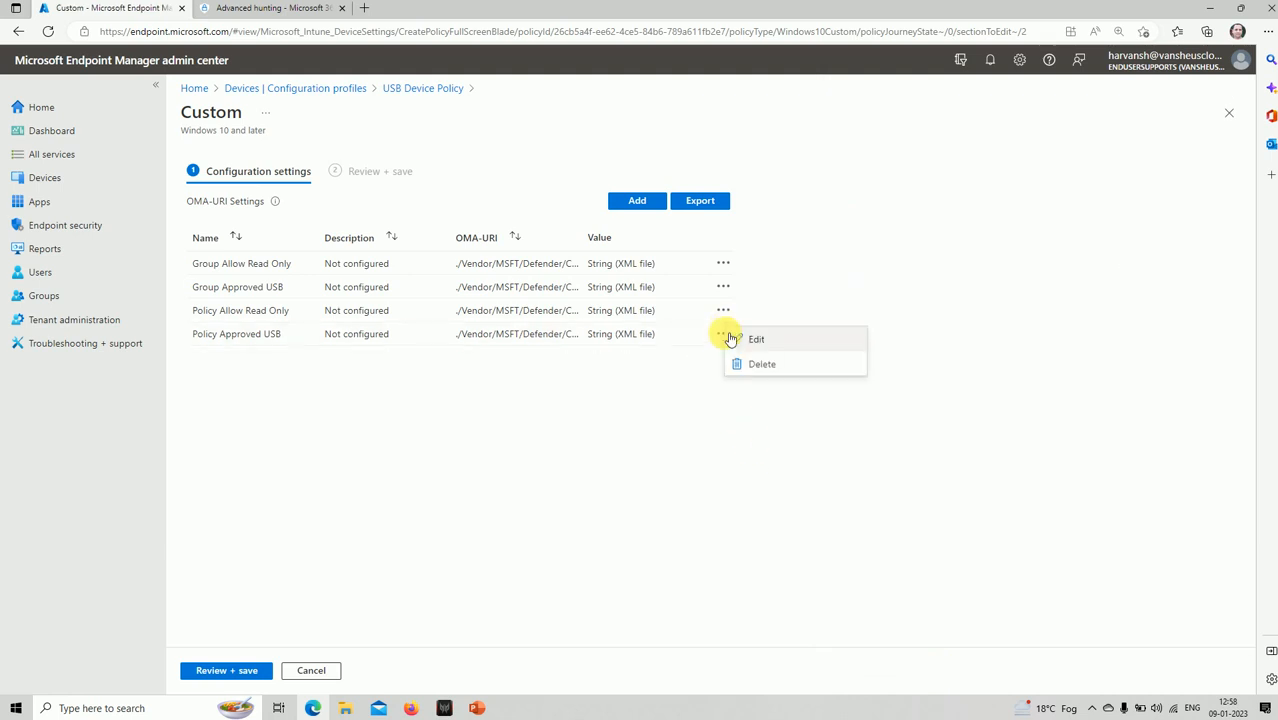
pyautogui.click(755, 340)
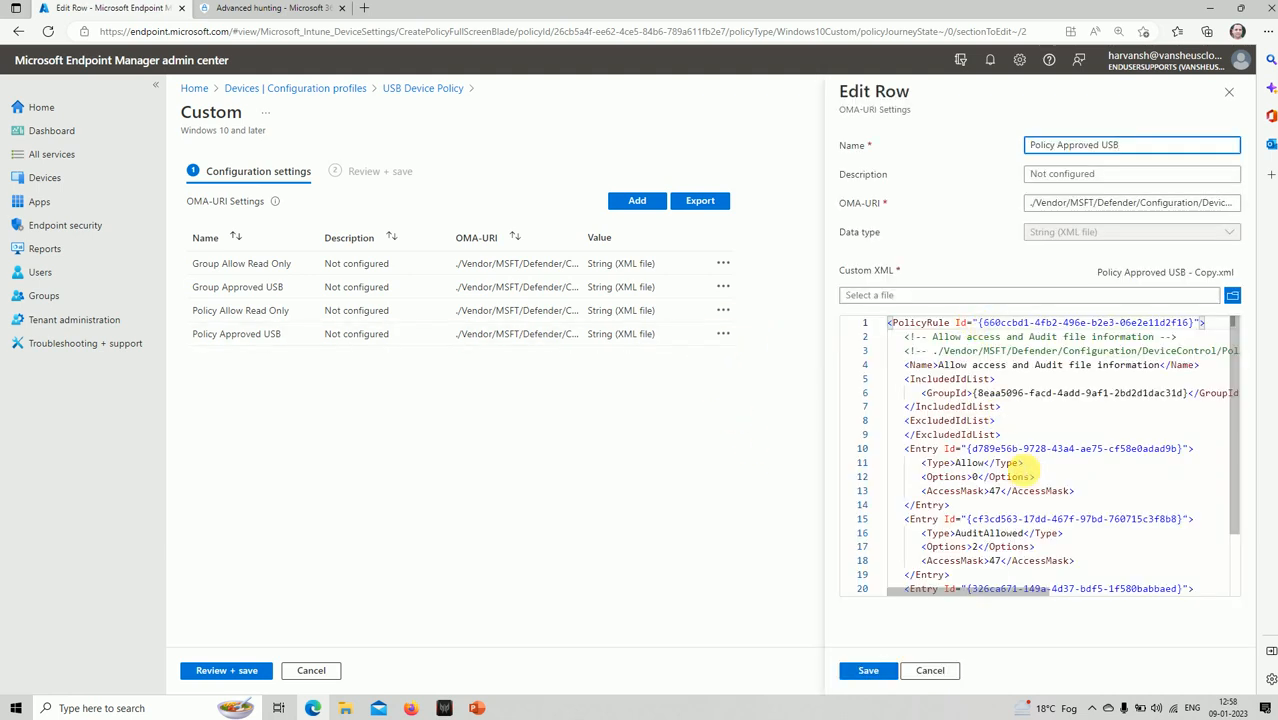
pyautogui.scroll(-2, 1025, 467)
pyautogui.scroll(2, 1022, 467)
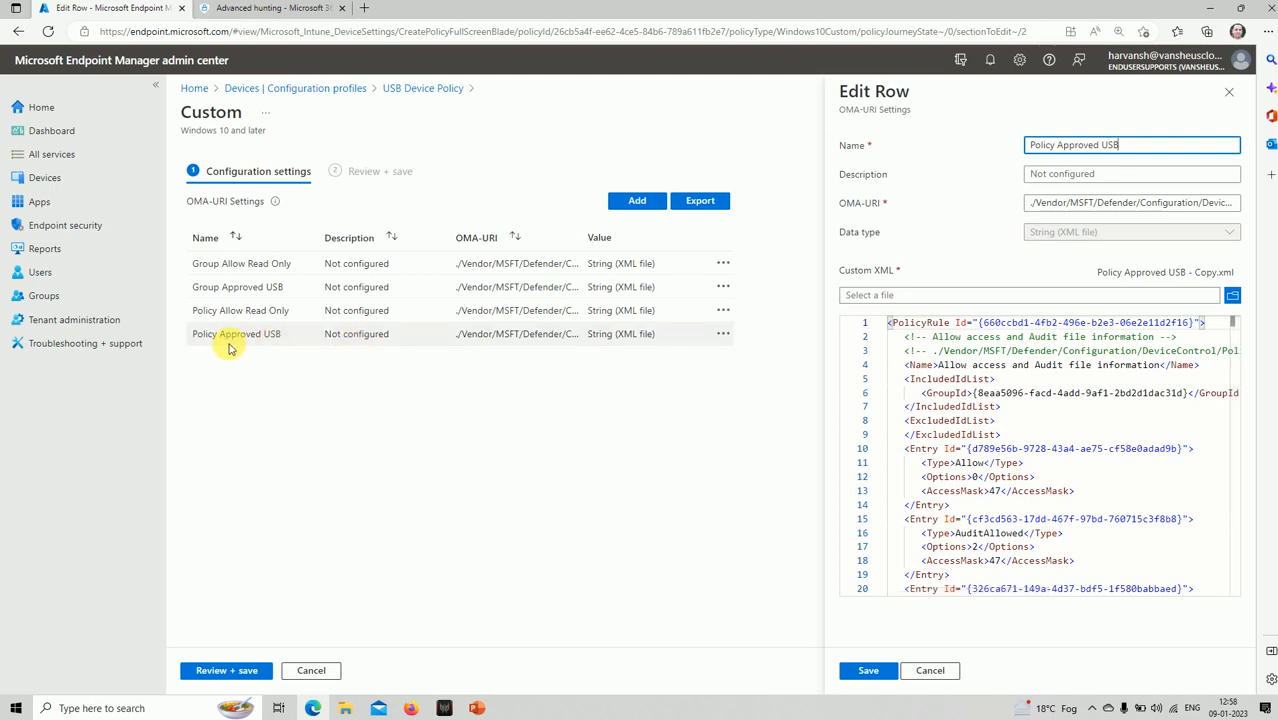
pyautogui.click(935, 671)
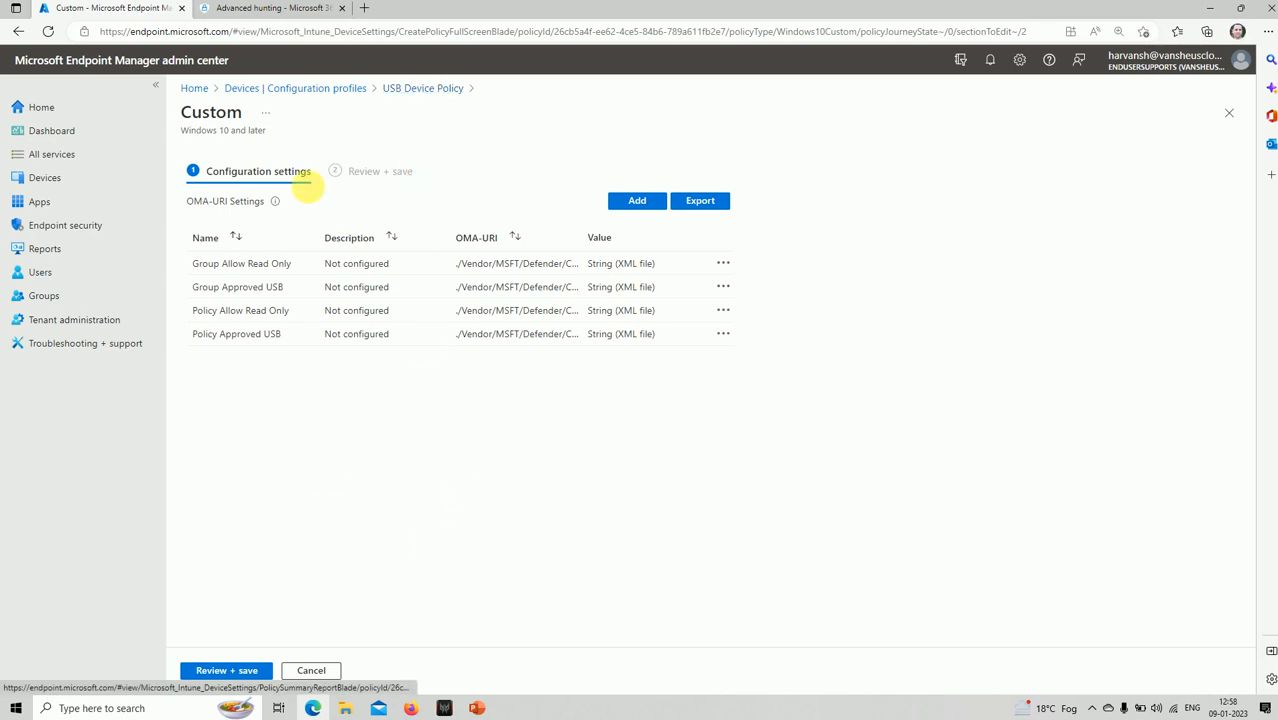
# Step: Leave the USB Device Policy settings, discarding unsaved edits, and return to the list of configuration profiles
pyautogui.click(418, 87)
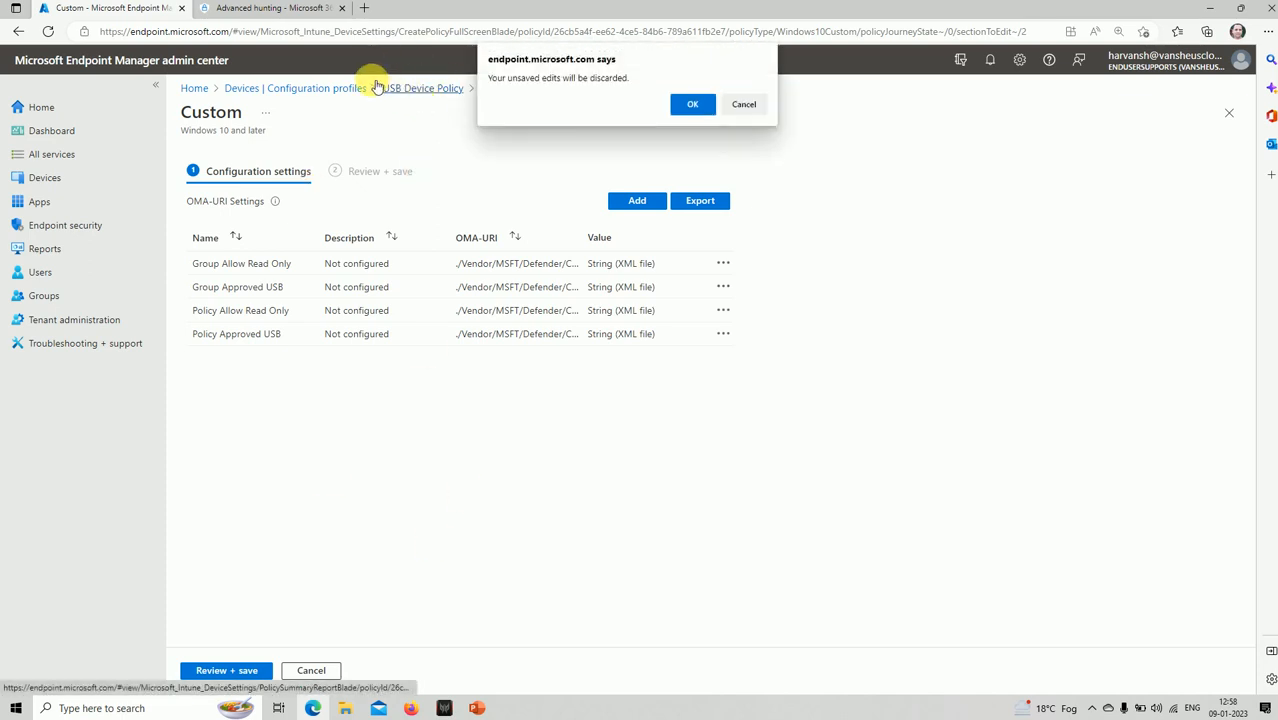
pyautogui.click(690, 103)
pyautogui.click(308, 88)
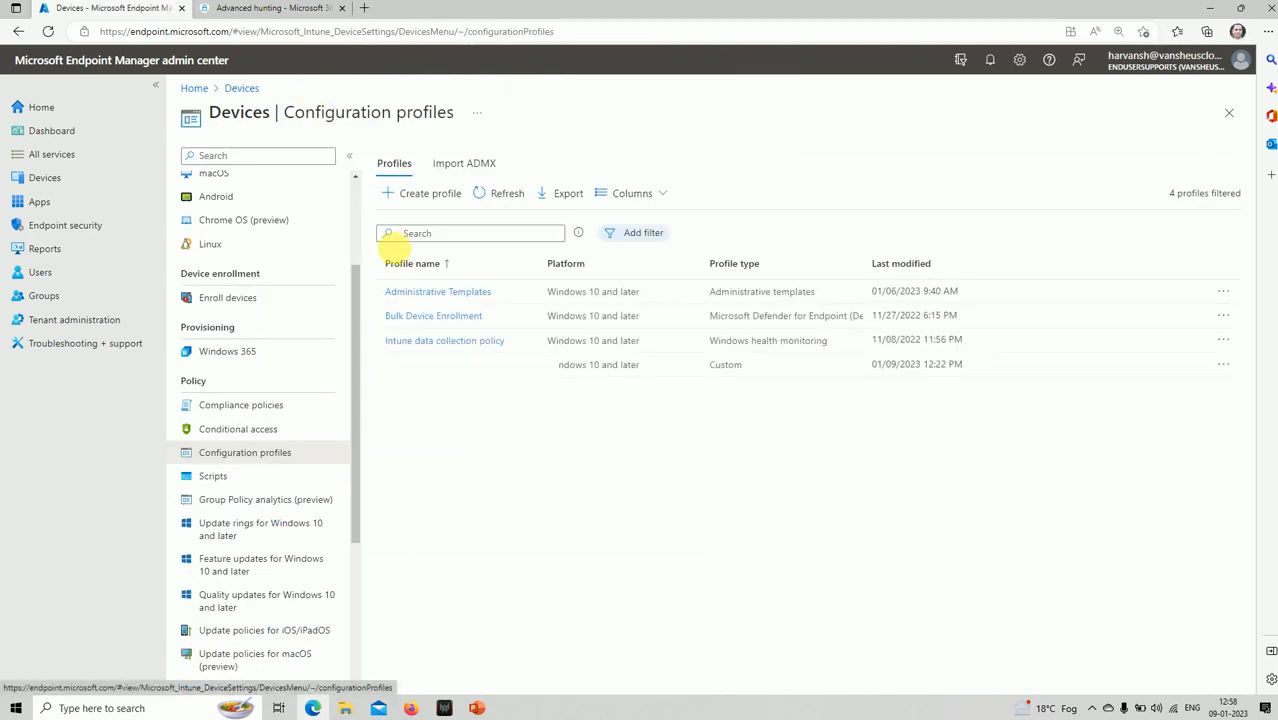
# Step: Create a configuration profile for Windows 10 and later, using the Templates profile type and the Custom template
pyautogui.click(422, 193)
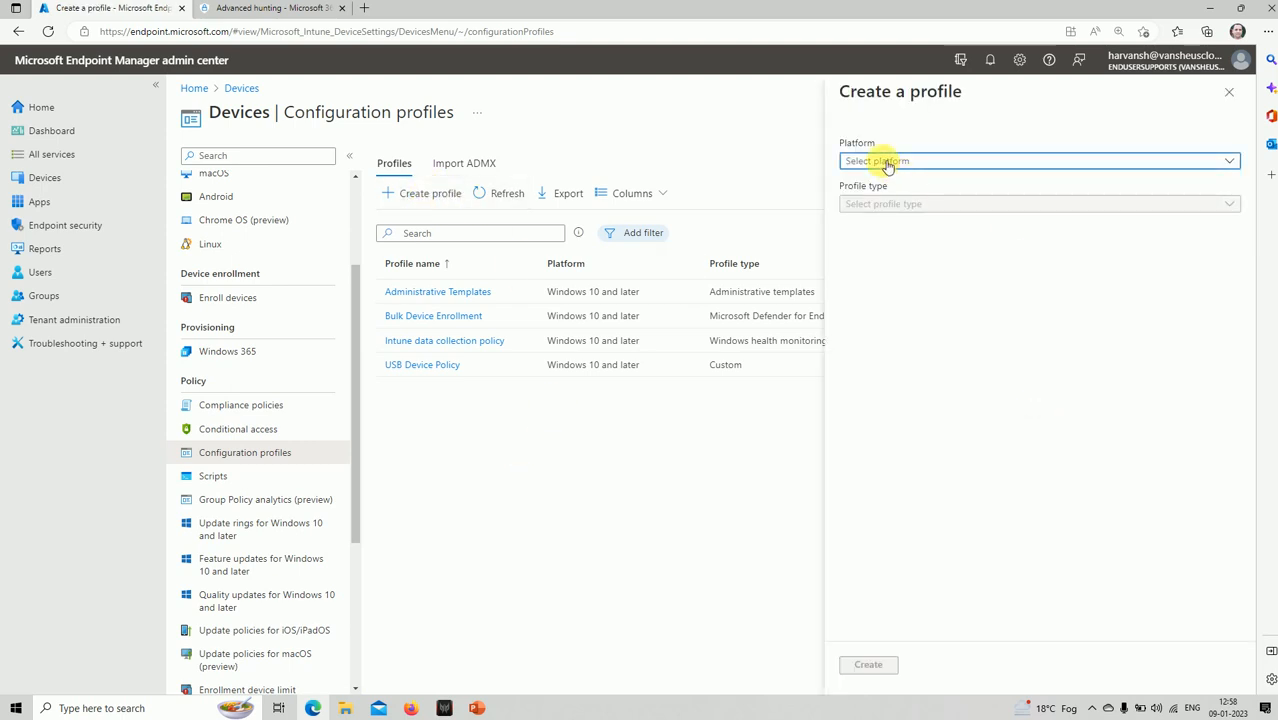
pyautogui.click(888, 163)
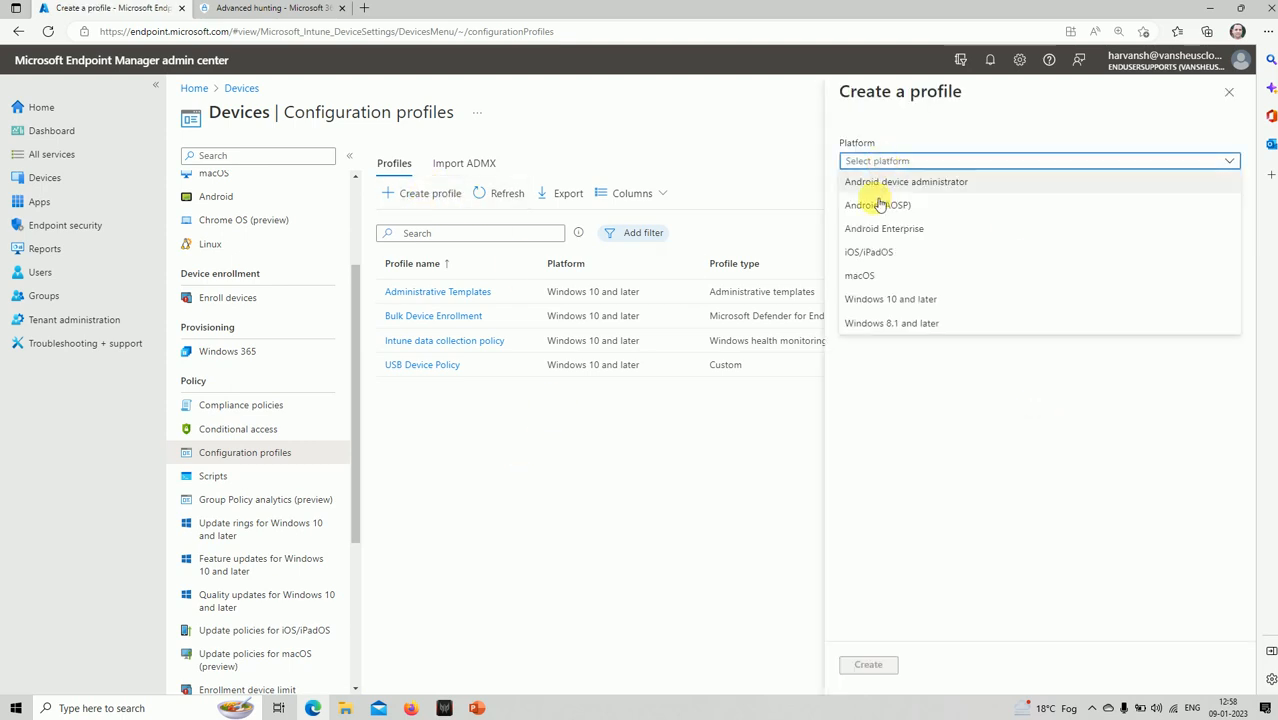
pyautogui.click(890, 300)
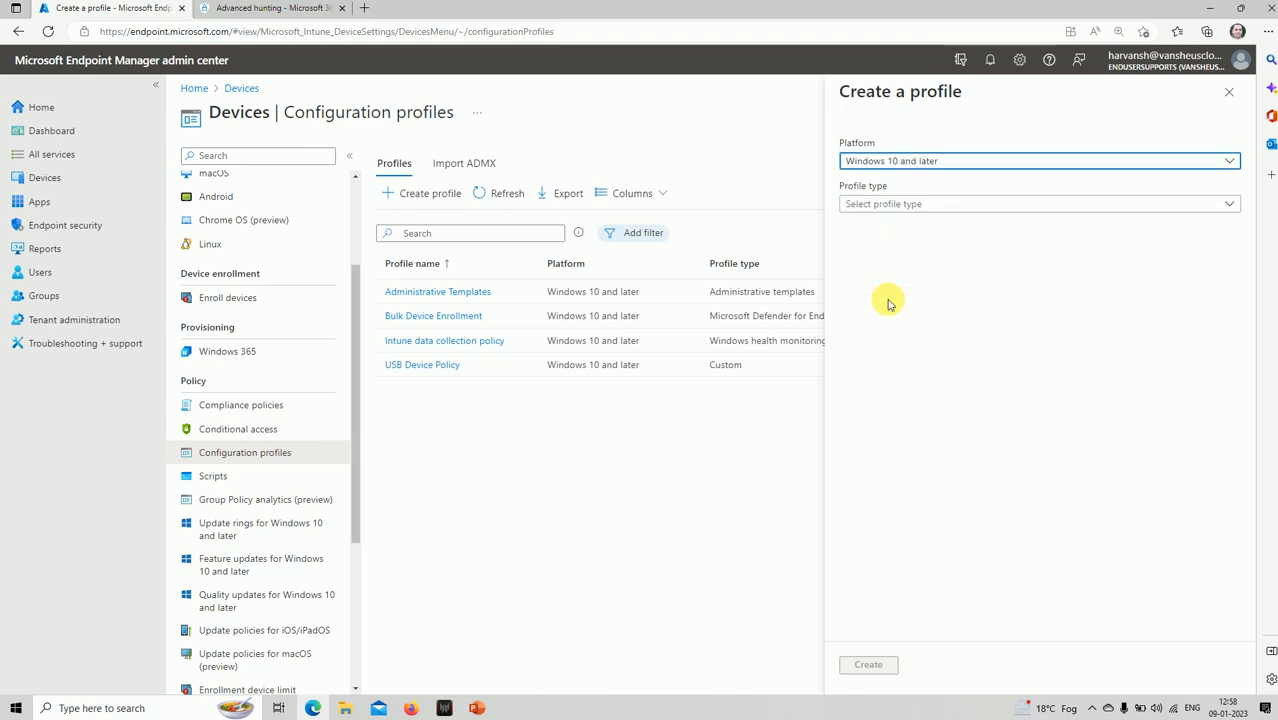
pyautogui.click(889, 203)
pyautogui.click(900, 250)
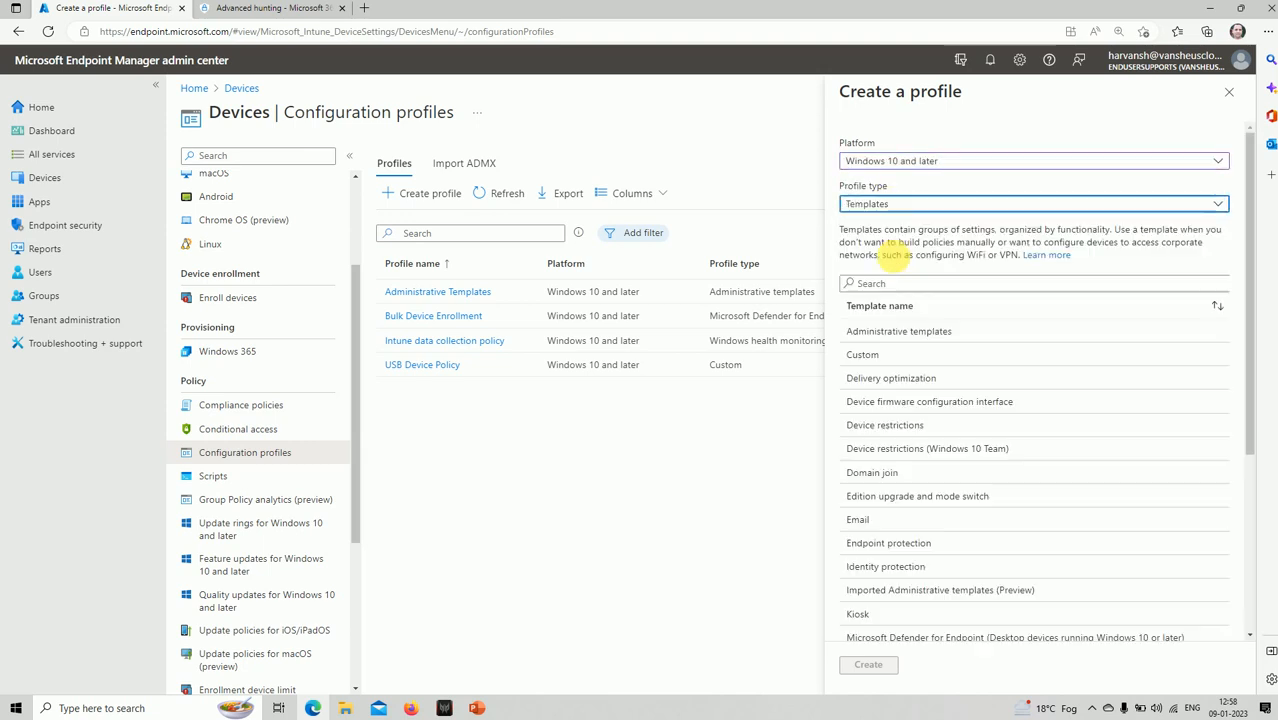
pyautogui.click(862, 354)
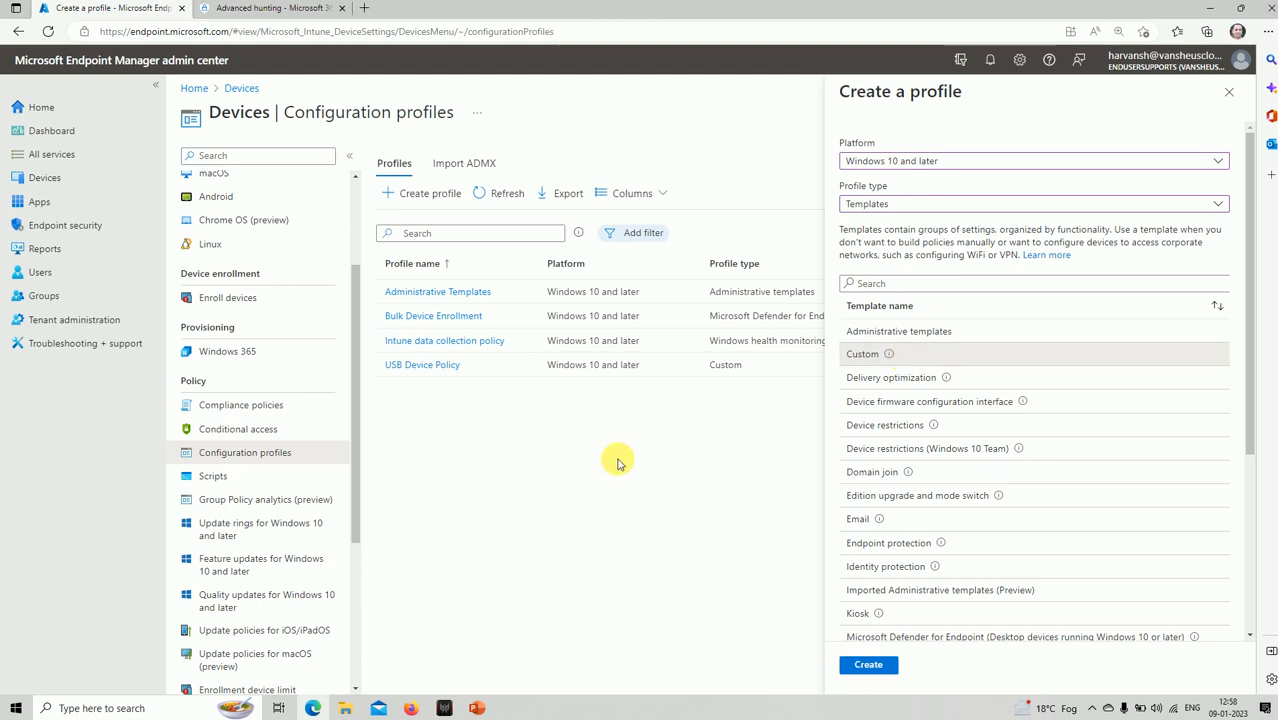
pyautogui.click(886, 675)
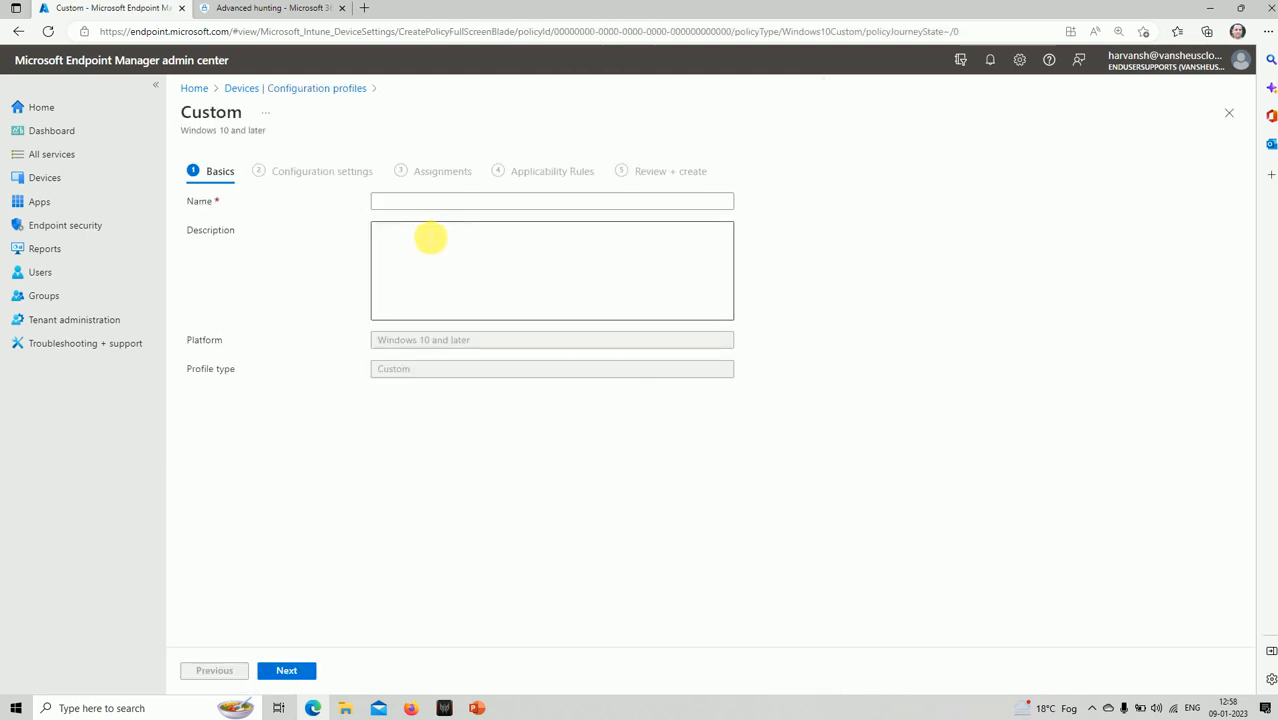
# Step: Name the profile "Device Policy Testing" and proceed to its configuration settings
pyautogui.click(407, 201)
pyautogui.write('De')
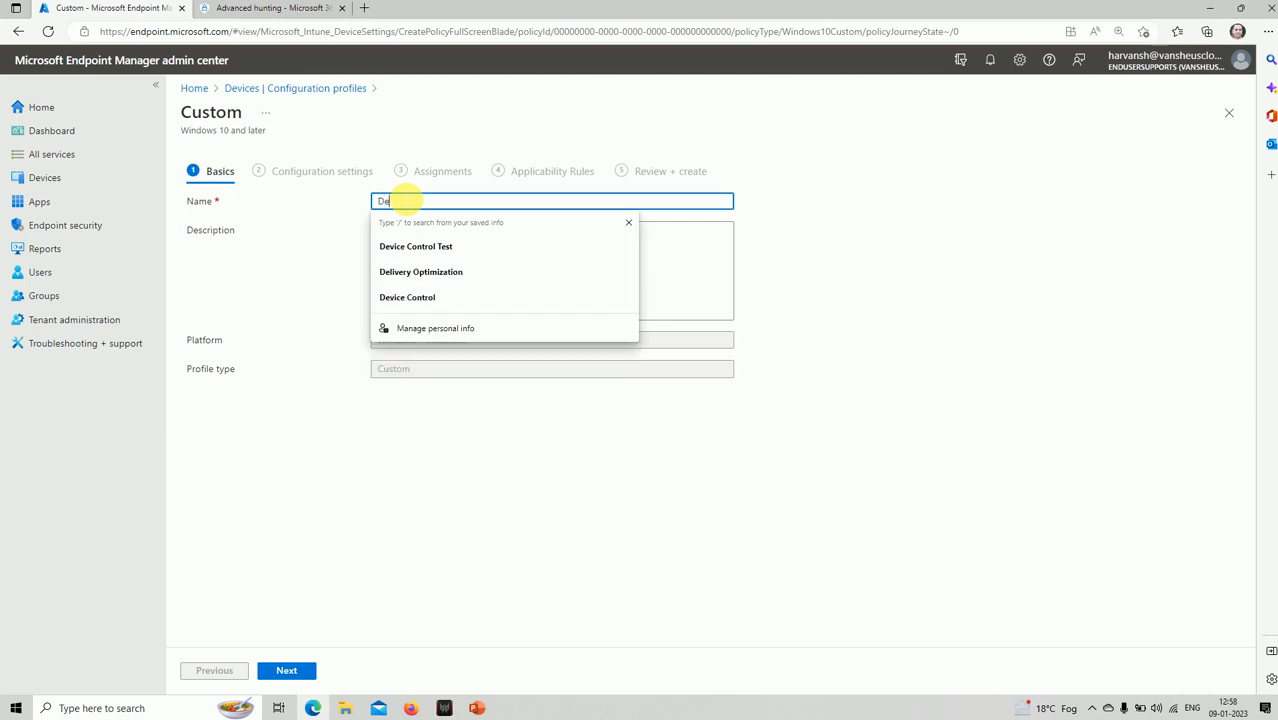
pyautogui.write('vice Policy Testing')
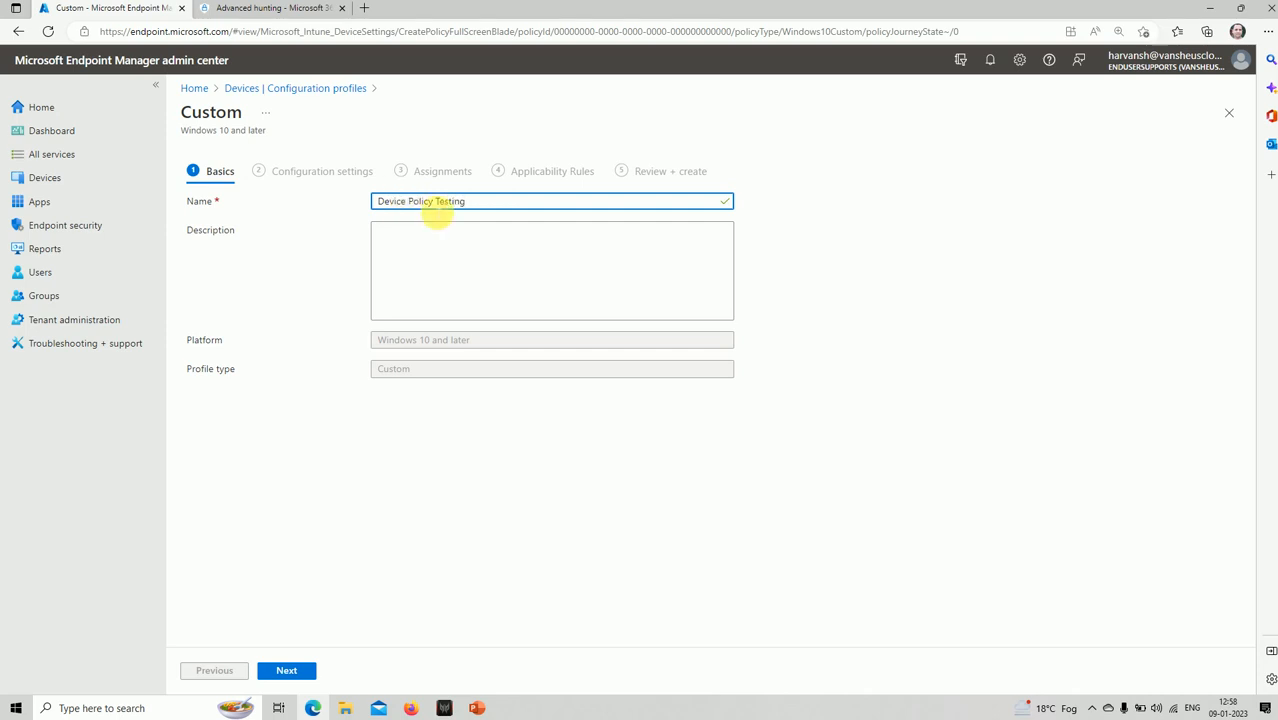
pyautogui.click(287, 670)
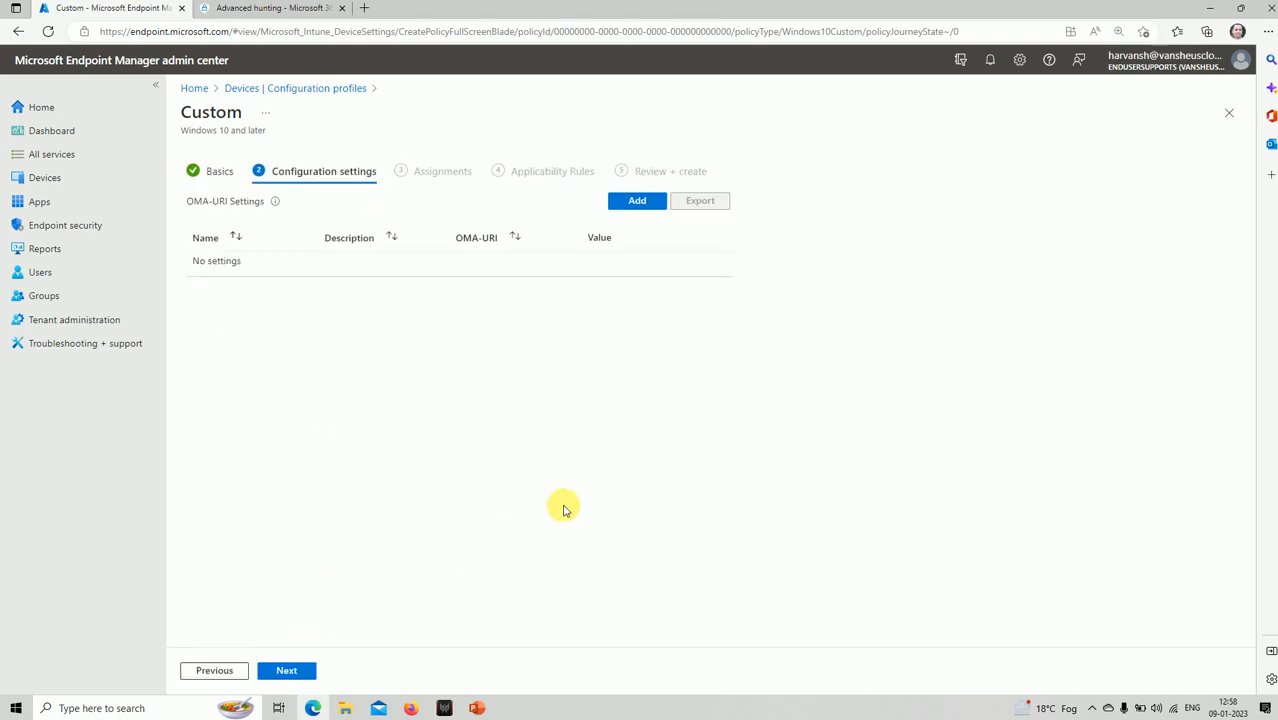
# Step: Start a new OMA-URI row and switch to PowerPoint to view the "Create 4 Custom policy as shows in pics" slide
pyautogui.click(637, 201)
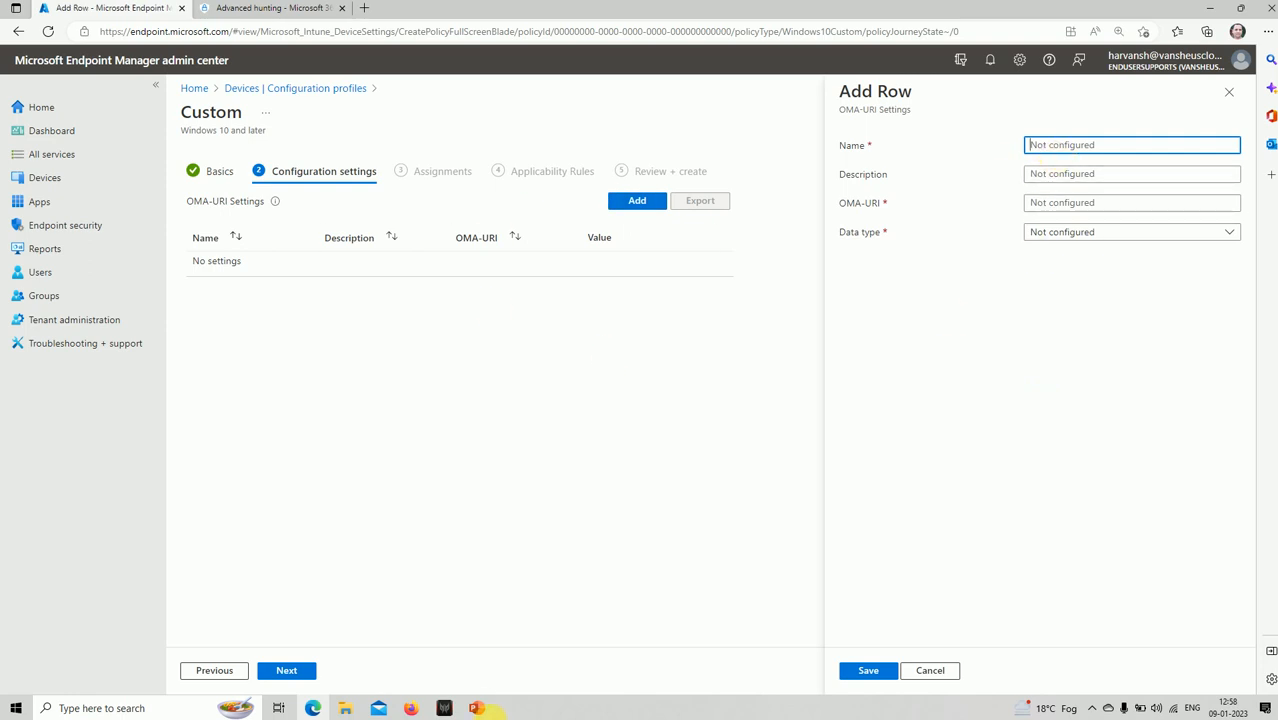
pyautogui.click(484, 708)
pyautogui.click(120, 300)
pyautogui.scroll(10, 60, 350)
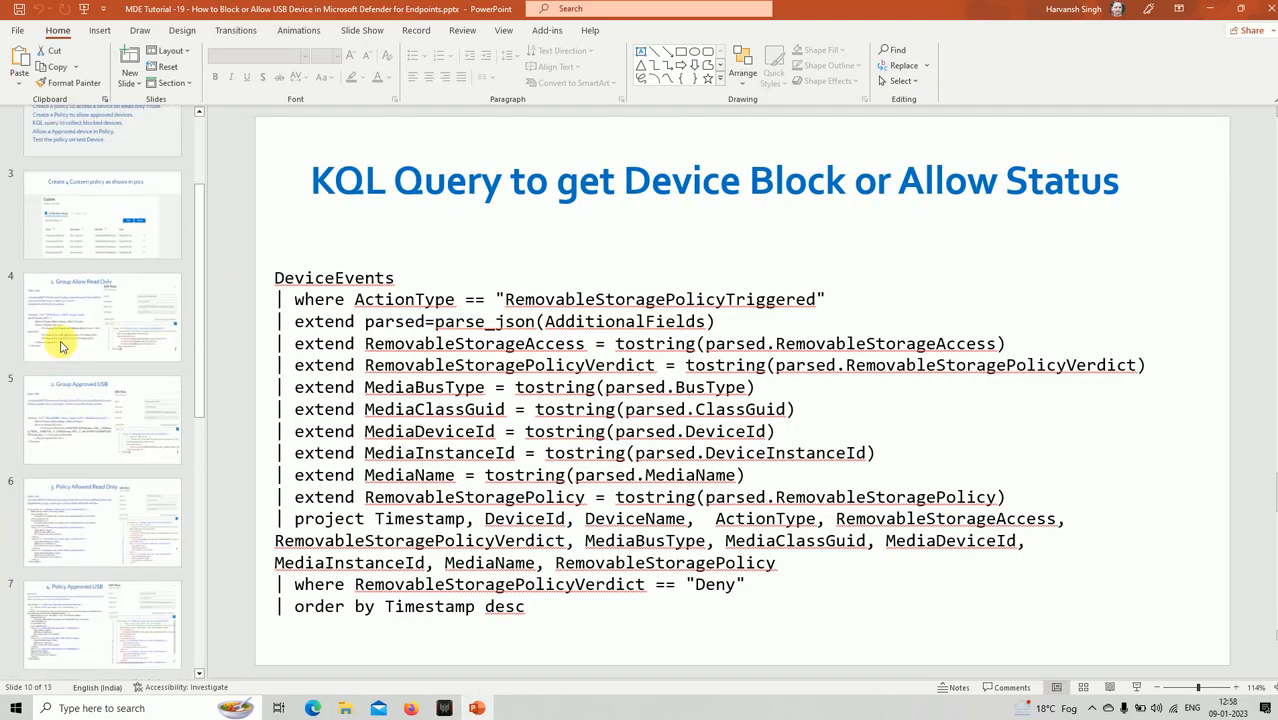
pyautogui.click(80, 403)
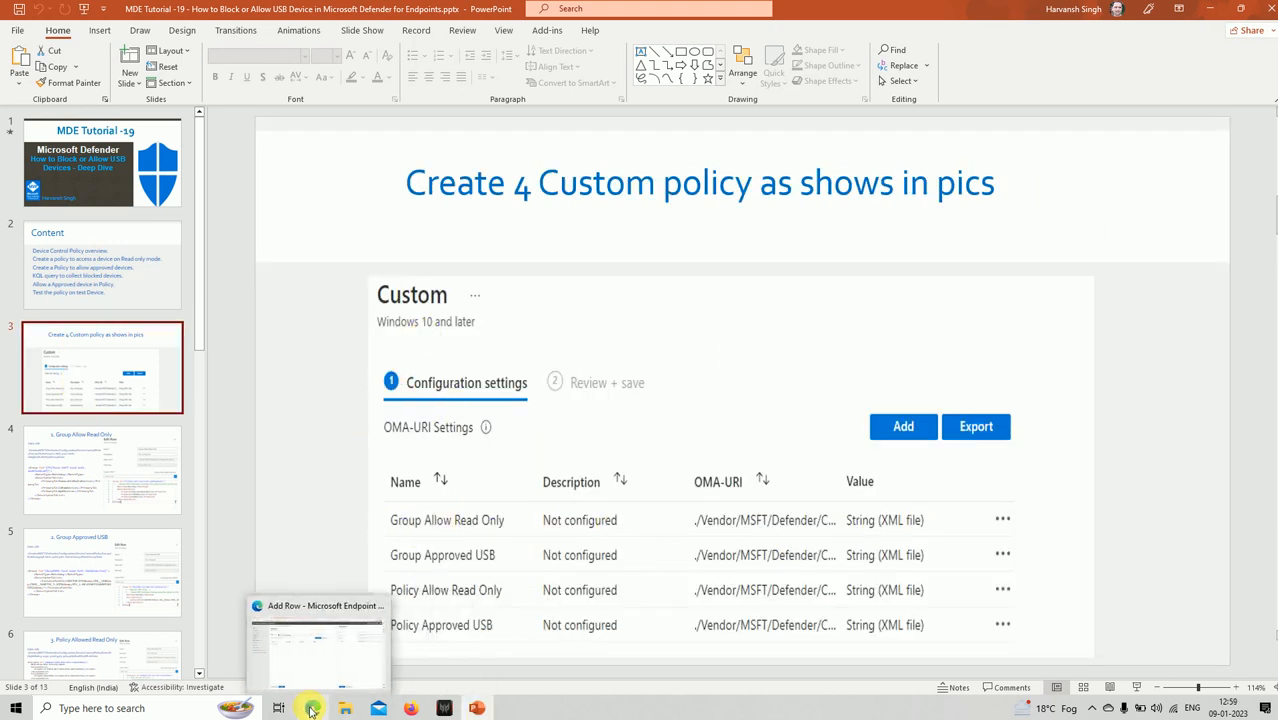
# Step: Switch back to Microsoft Edge and name the new row "Group Allowed Read only", consulting the PowerPoint slide for the name
pyautogui.click(325, 640)
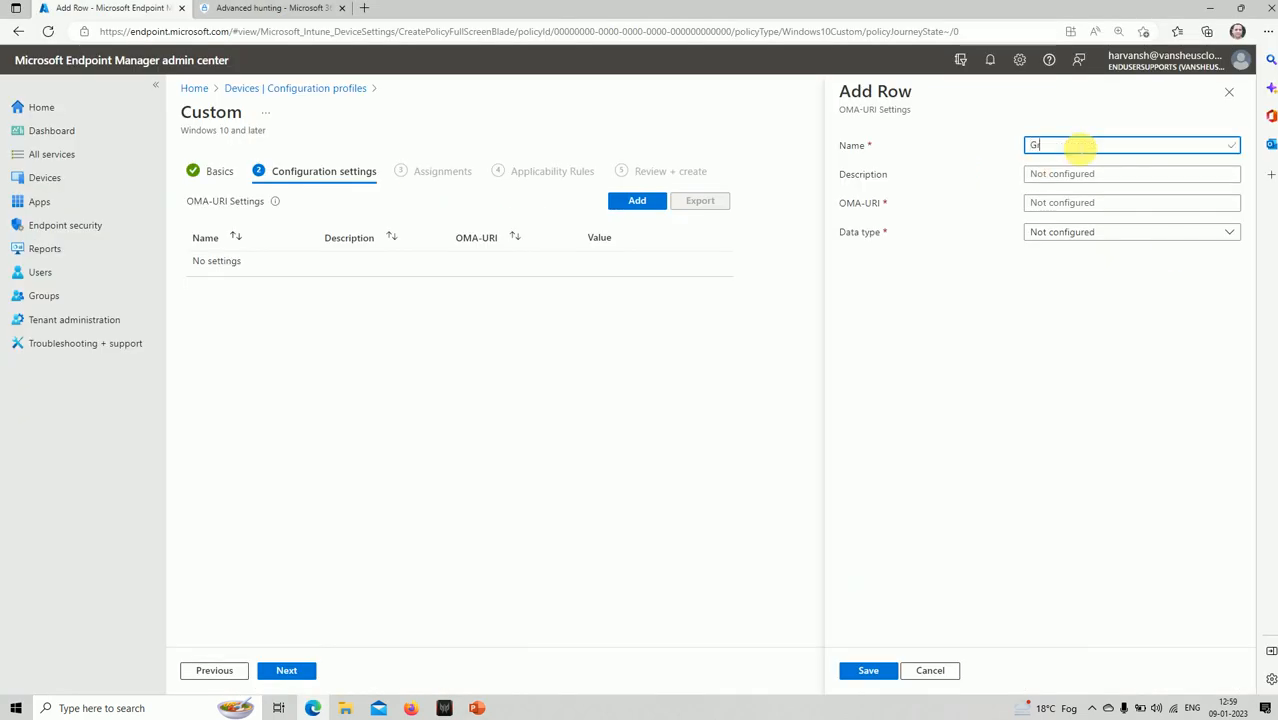
pyautogui.click(478, 707)
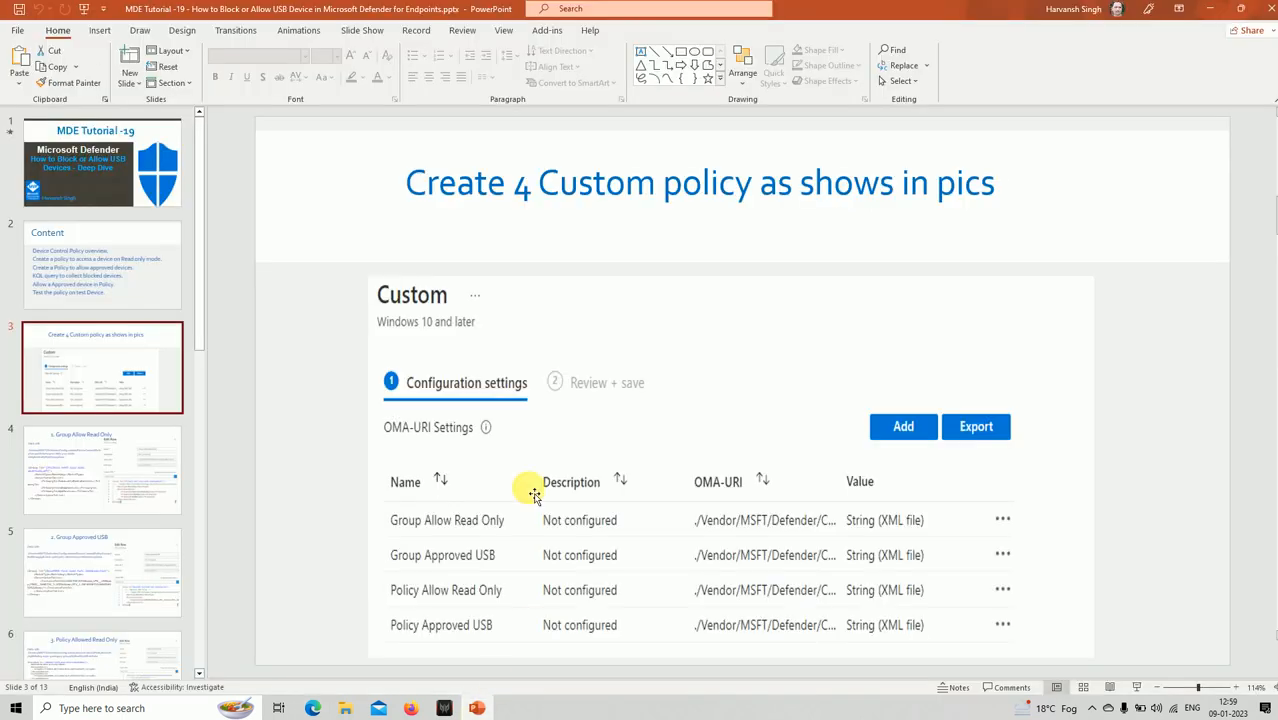
pyautogui.click(482, 709)
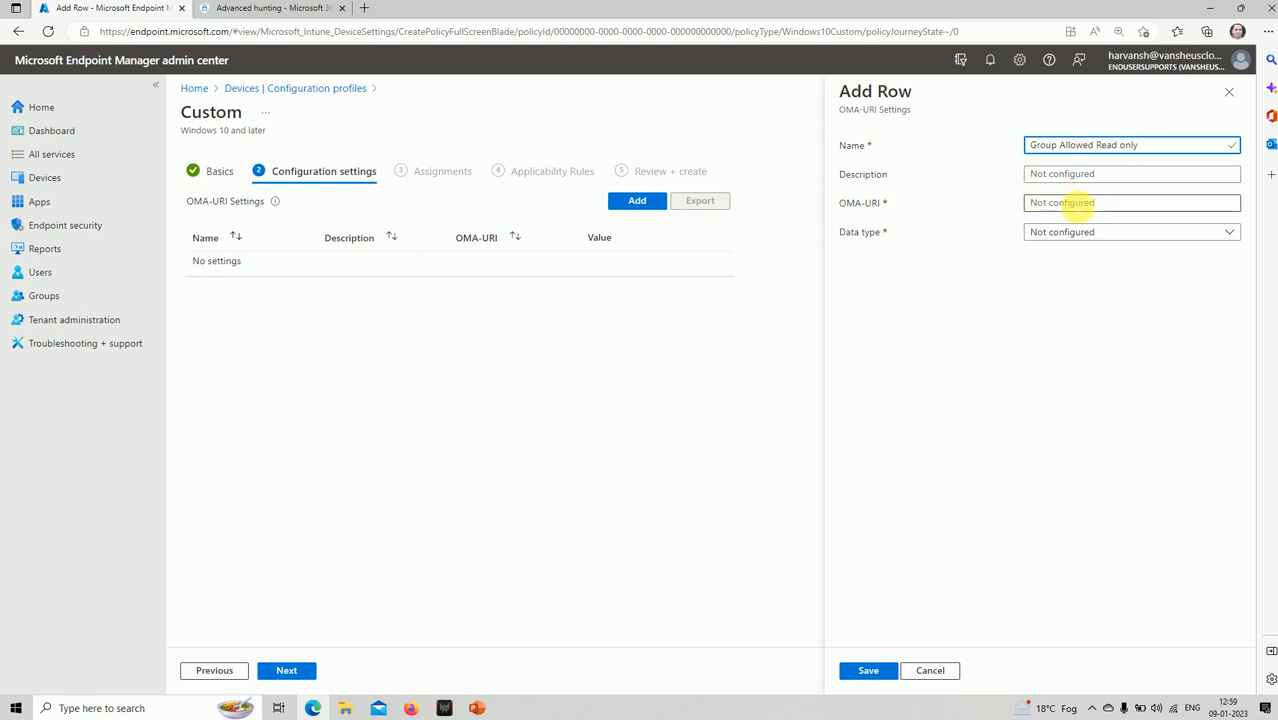
# Step: Switch to PowerPoint, find the "How to create OMA-URI" slide for the row's OMA-URI value, and examine the policy path format
pyautogui.click(1058, 202)
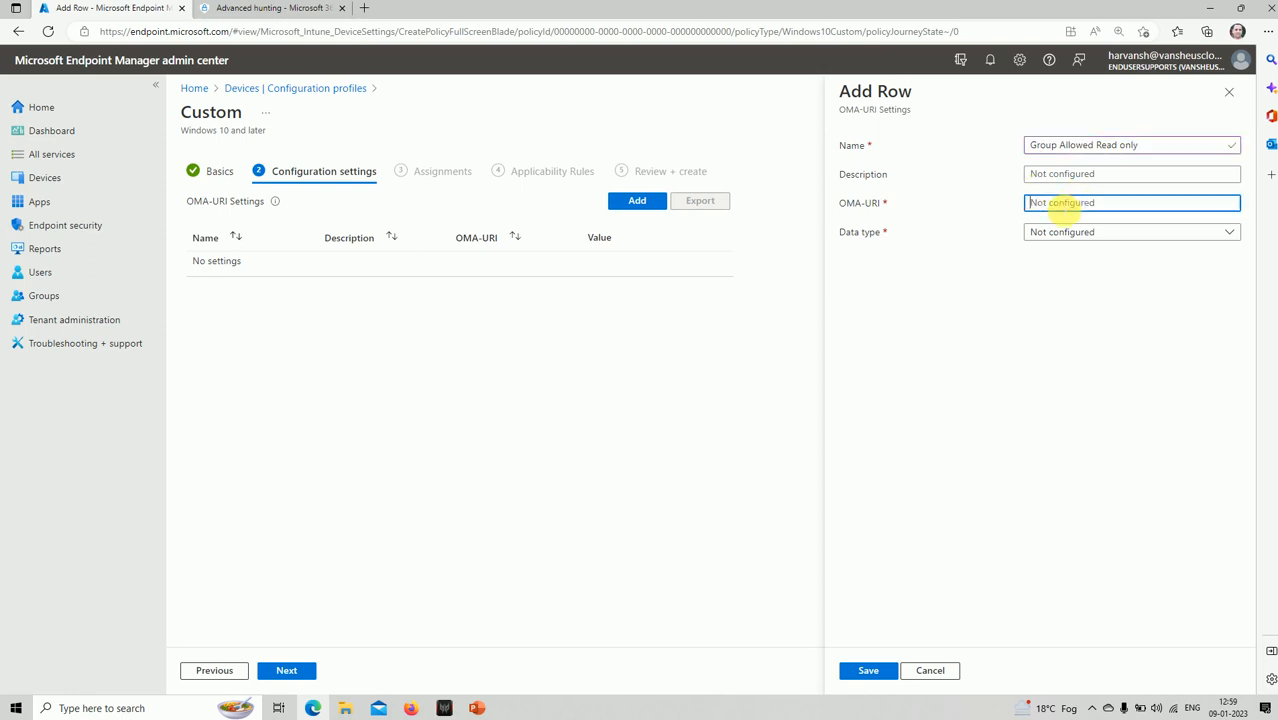
pyautogui.click(878, 332)
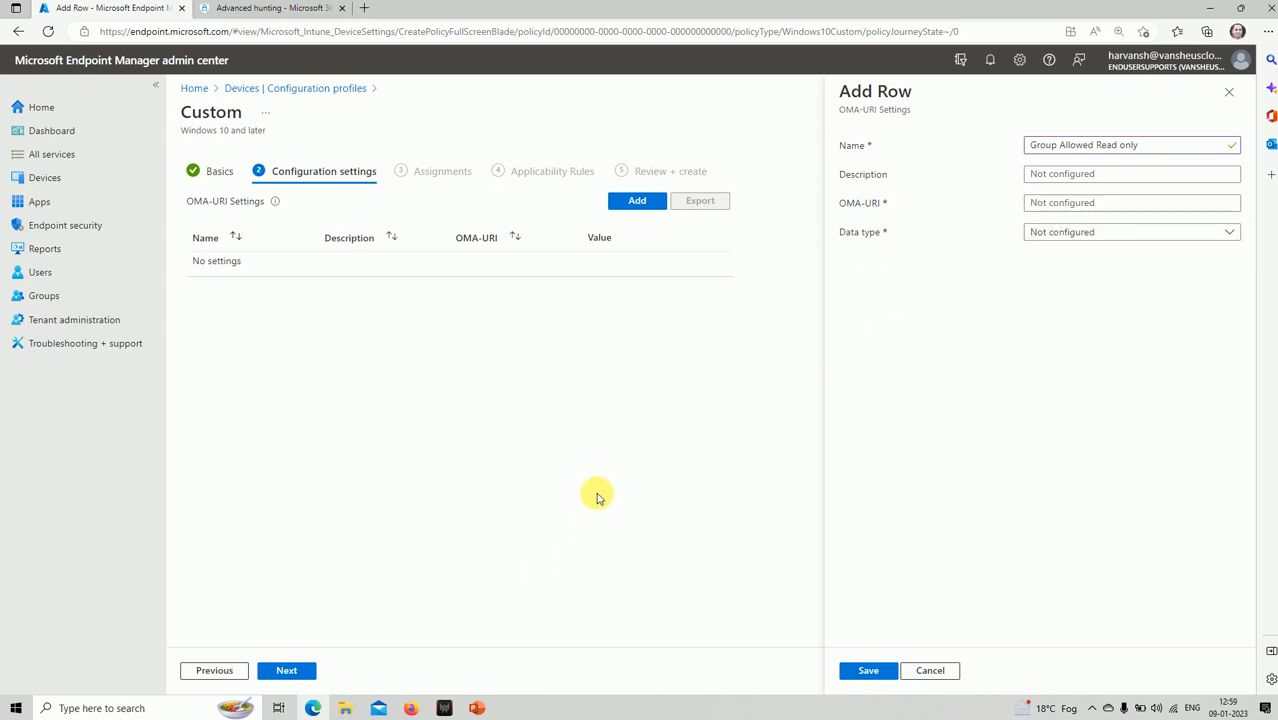
pyautogui.click(476, 708)
pyautogui.scroll(-10, 114, 516)
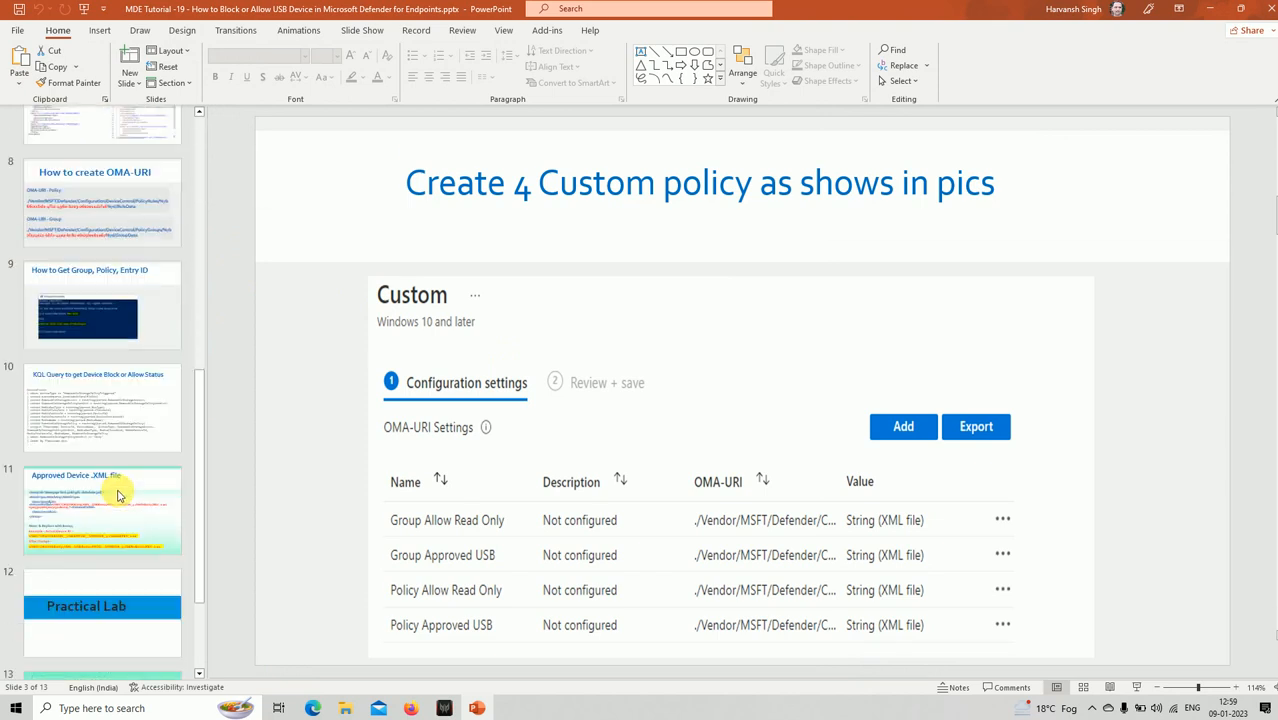
pyautogui.click(117, 494)
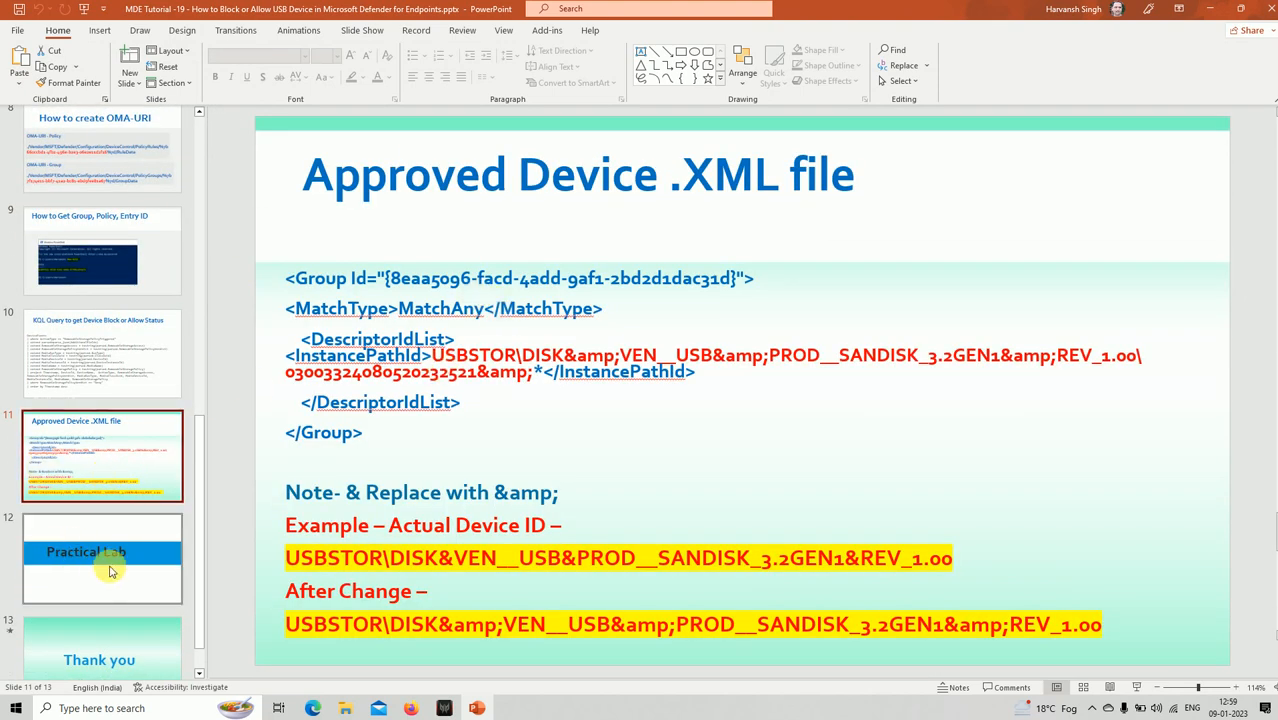
pyautogui.click(100, 352)
pyautogui.click(95, 246)
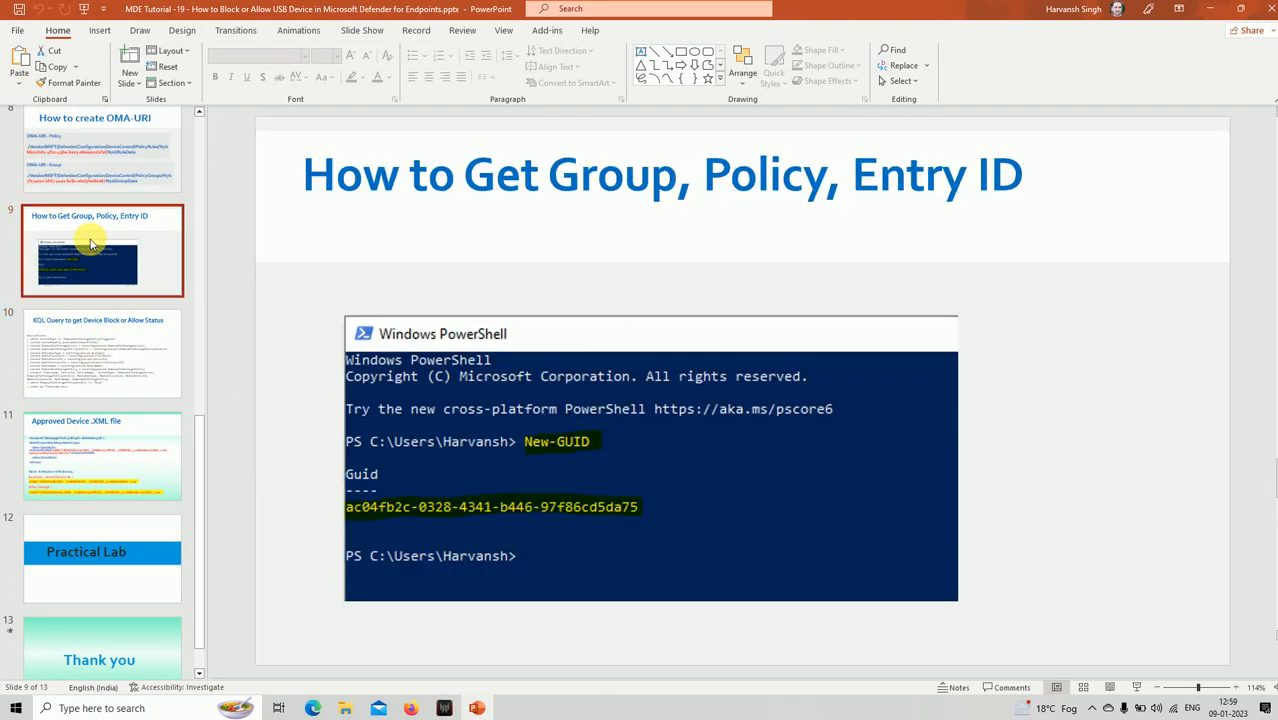
pyautogui.click(92, 136)
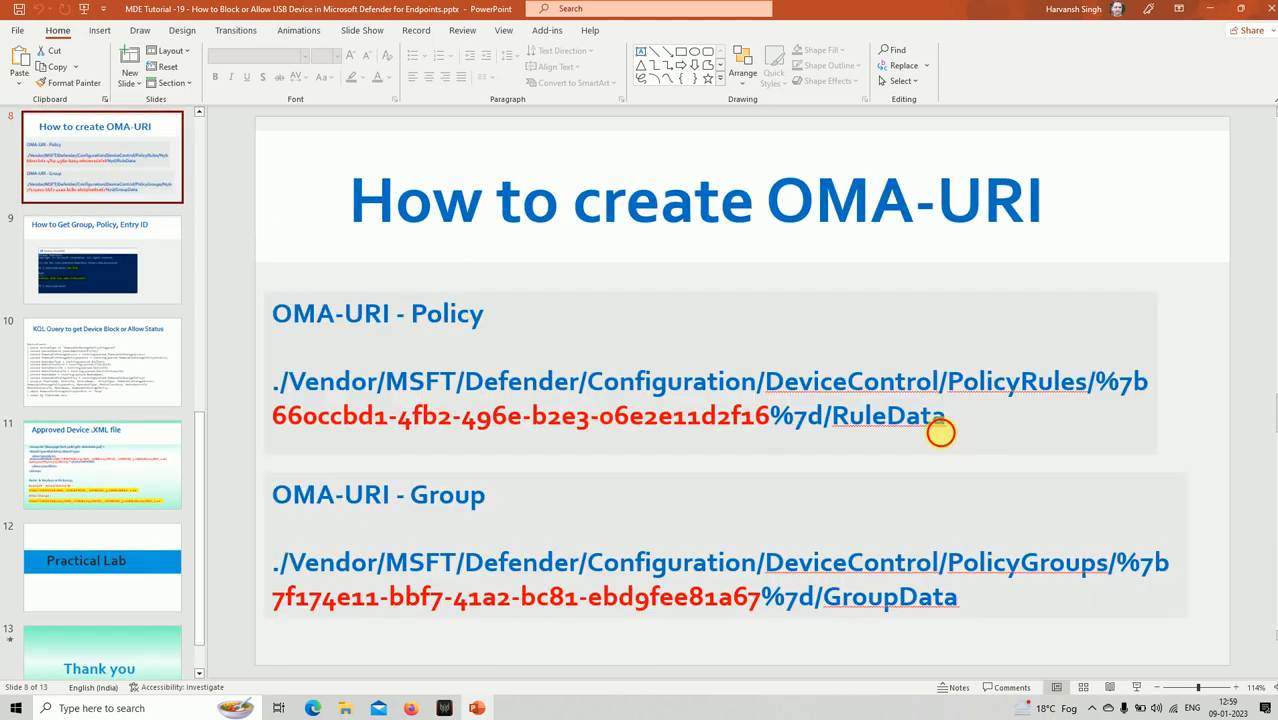
pyautogui.moveTo(940, 432); pyautogui.dragTo(428, 398)
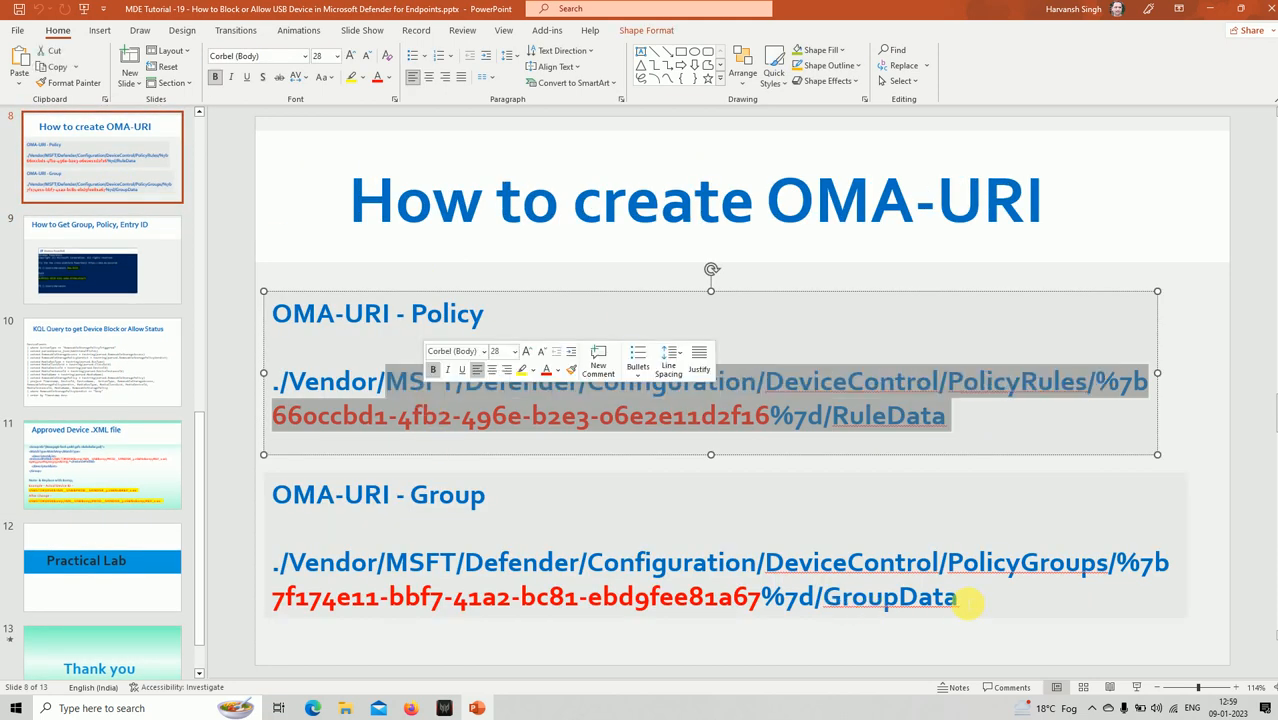
# Step: Copy the Group OMA-URI path from the "How to create OMA-URI" slide and paste it into a new Notepad document
pyautogui.moveTo(962, 600); pyautogui.dragTo(278, 572)
pyautogui.hotkey('ctrl', 'c')
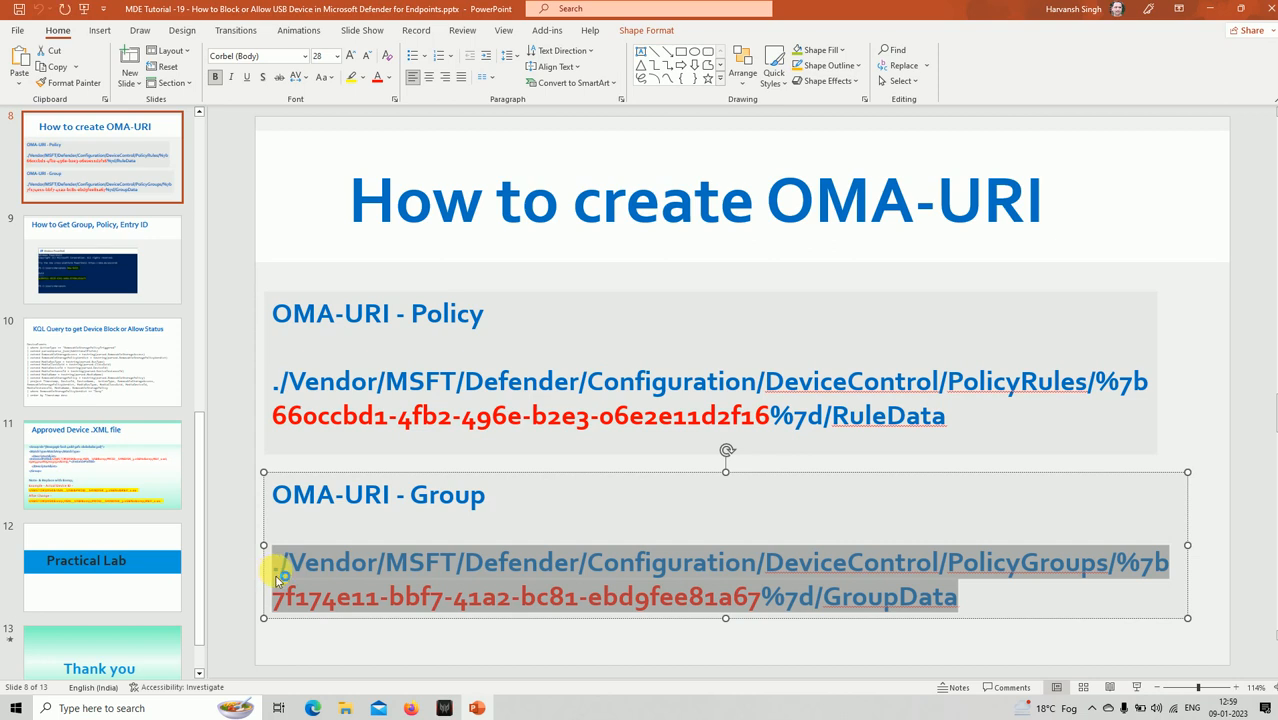
pyautogui.press('super+r')
pyautogui.write('n')
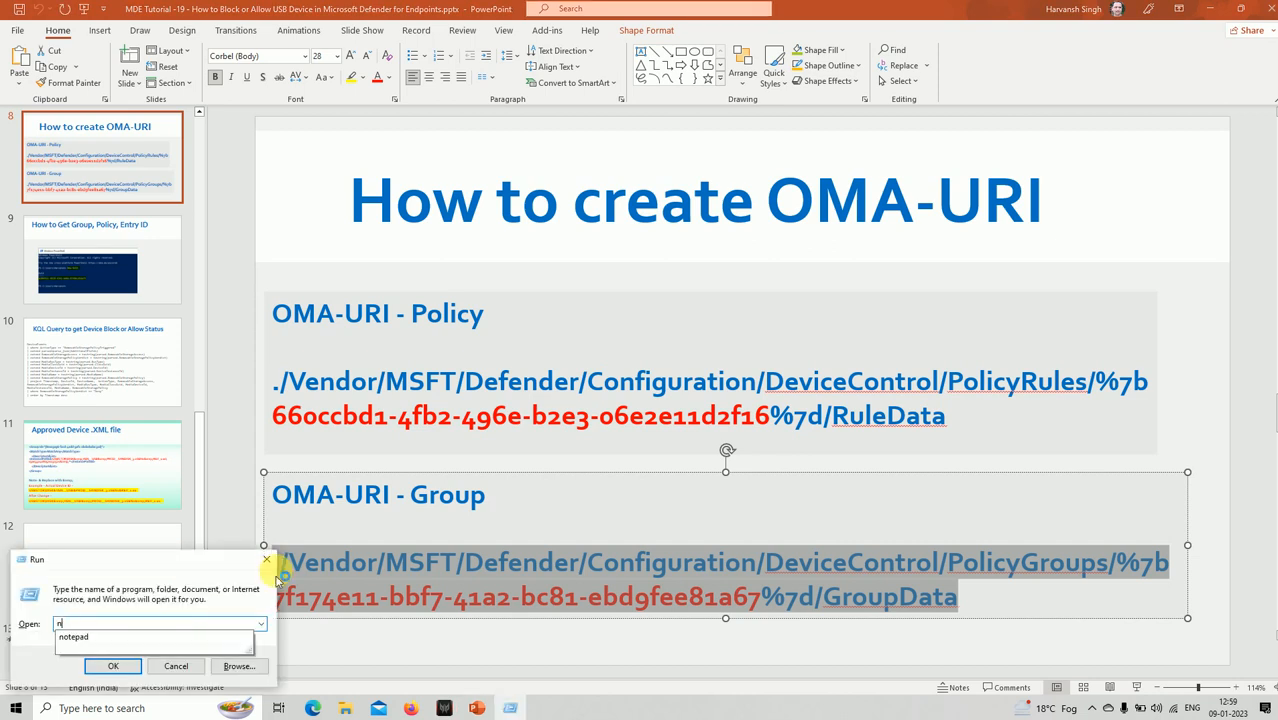
pyautogui.write('otepad')
pyautogui.press('Return')
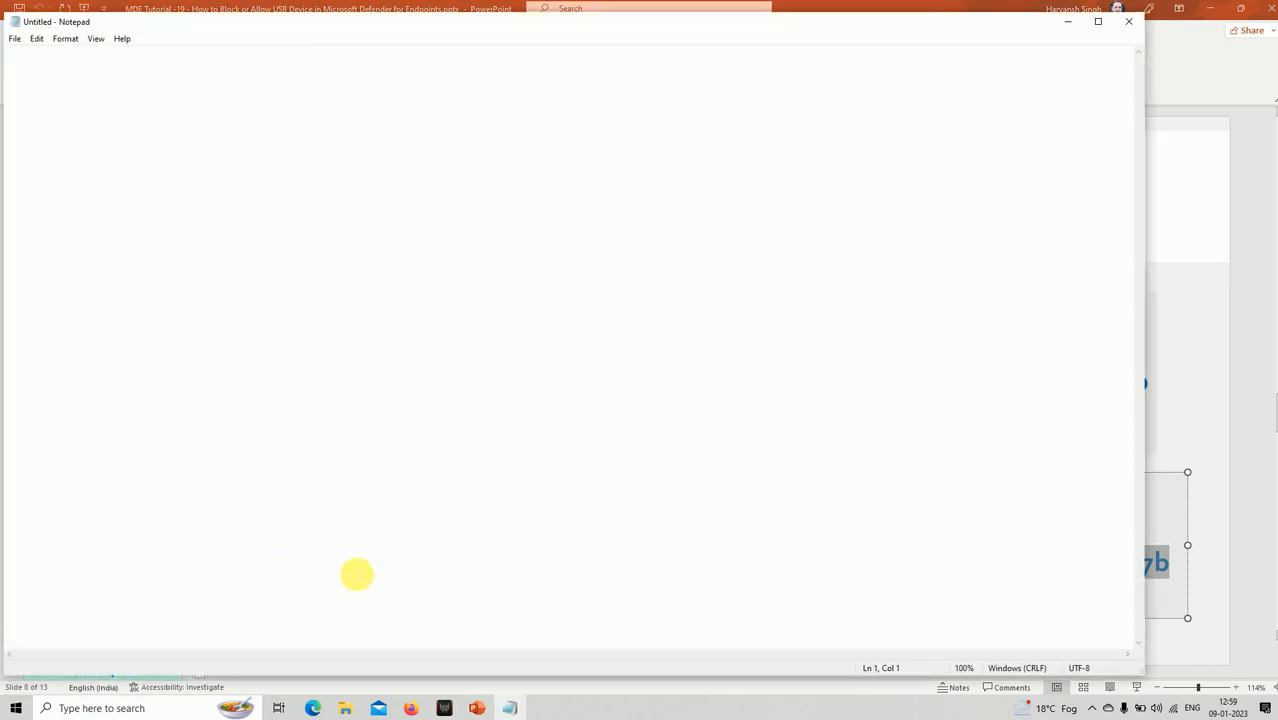
pyautogui.hotkey('ctrl', 'v')
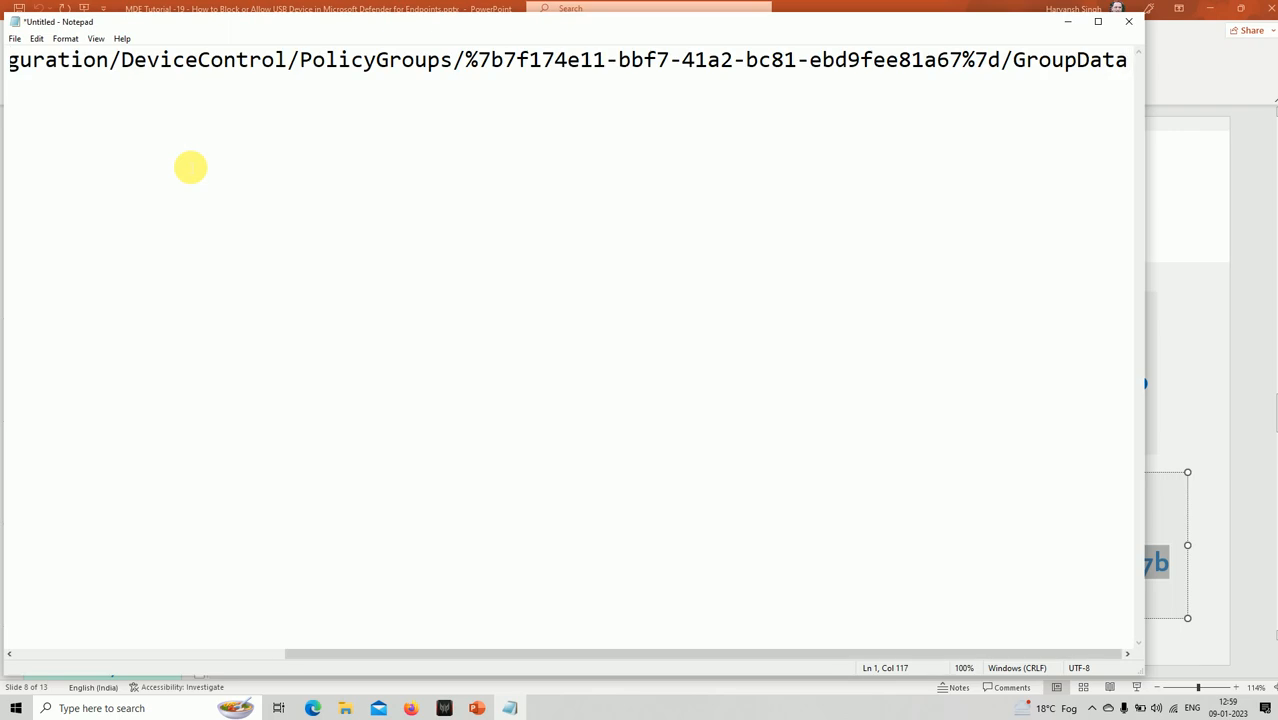
# Step: Open Windows PowerShell, generate a new GUID with new-guid, and copy it
pyautogui.press('super')
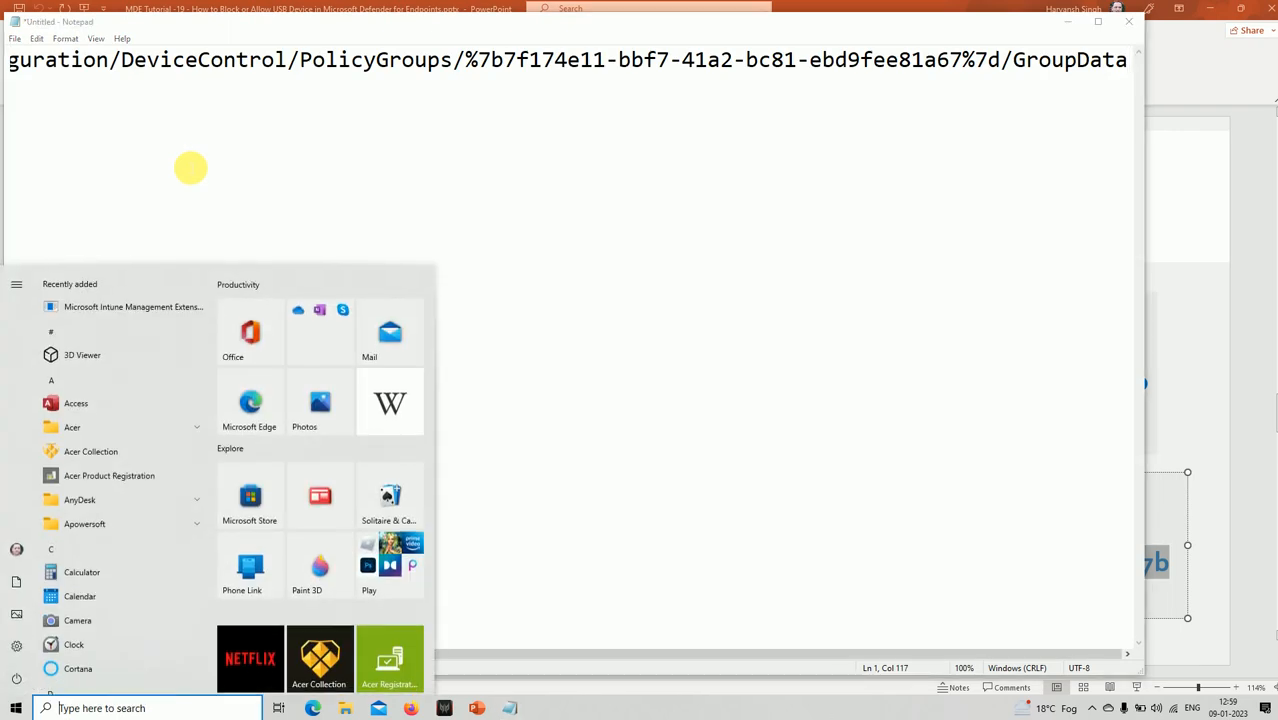
pyautogui.write('po')
pyautogui.click(121, 343)
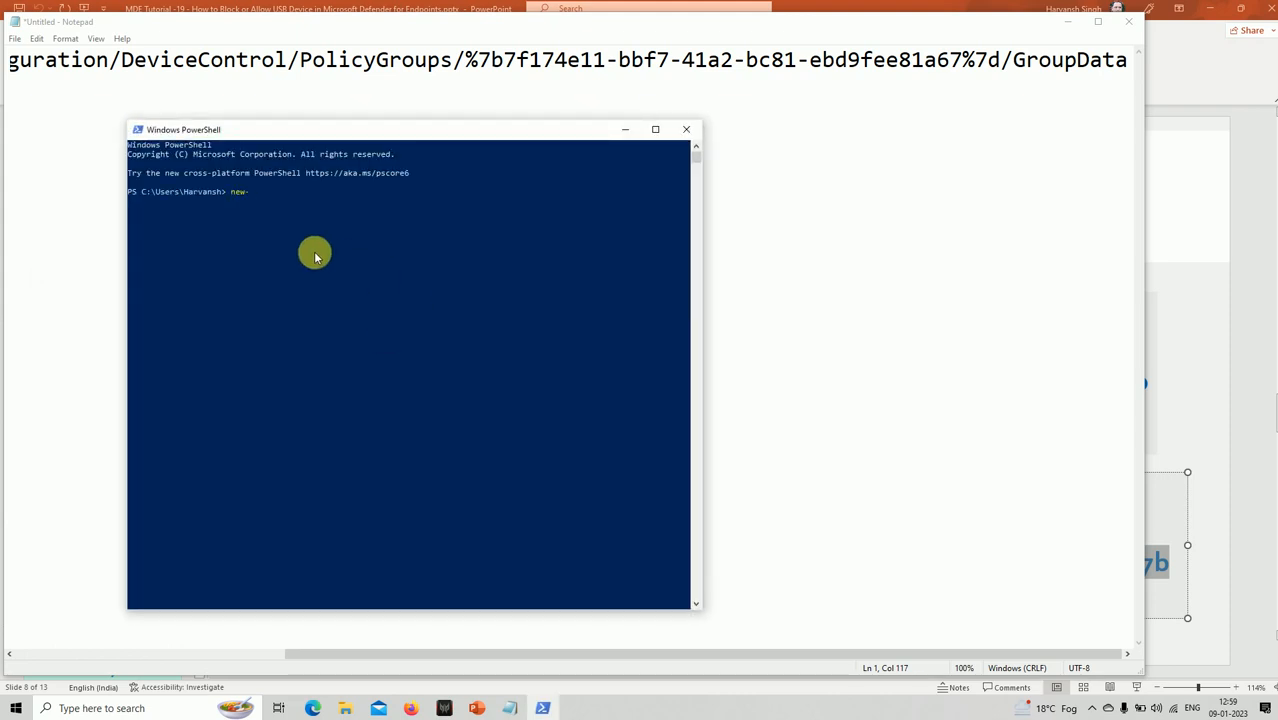
pyautogui.write('new-guid')
pyautogui.press('Return')
pyautogui.moveTo(296, 238); pyautogui.dragTo(142, 234)
pyautogui.rightClick(130, 238)
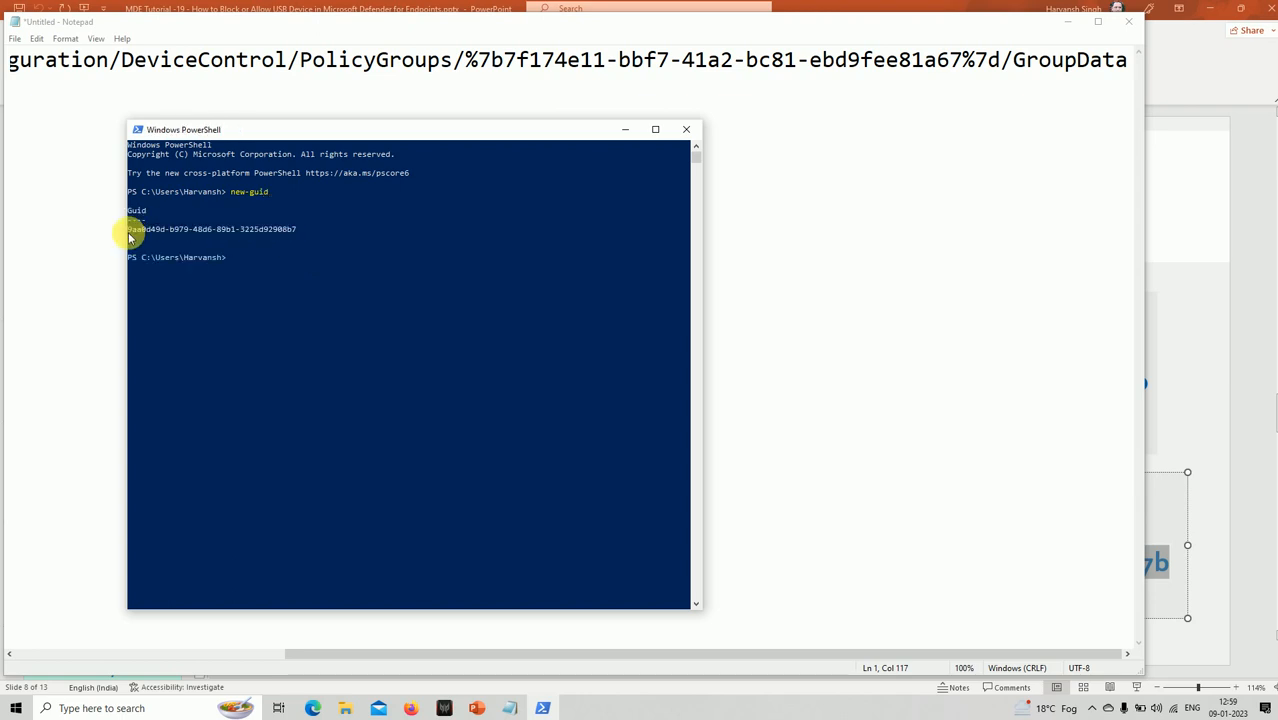
# Step: Switch back to the untitled Notepad document and paste the generated GUID a few lines below the PolicyGroups path
pyautogui.click(46, 166)
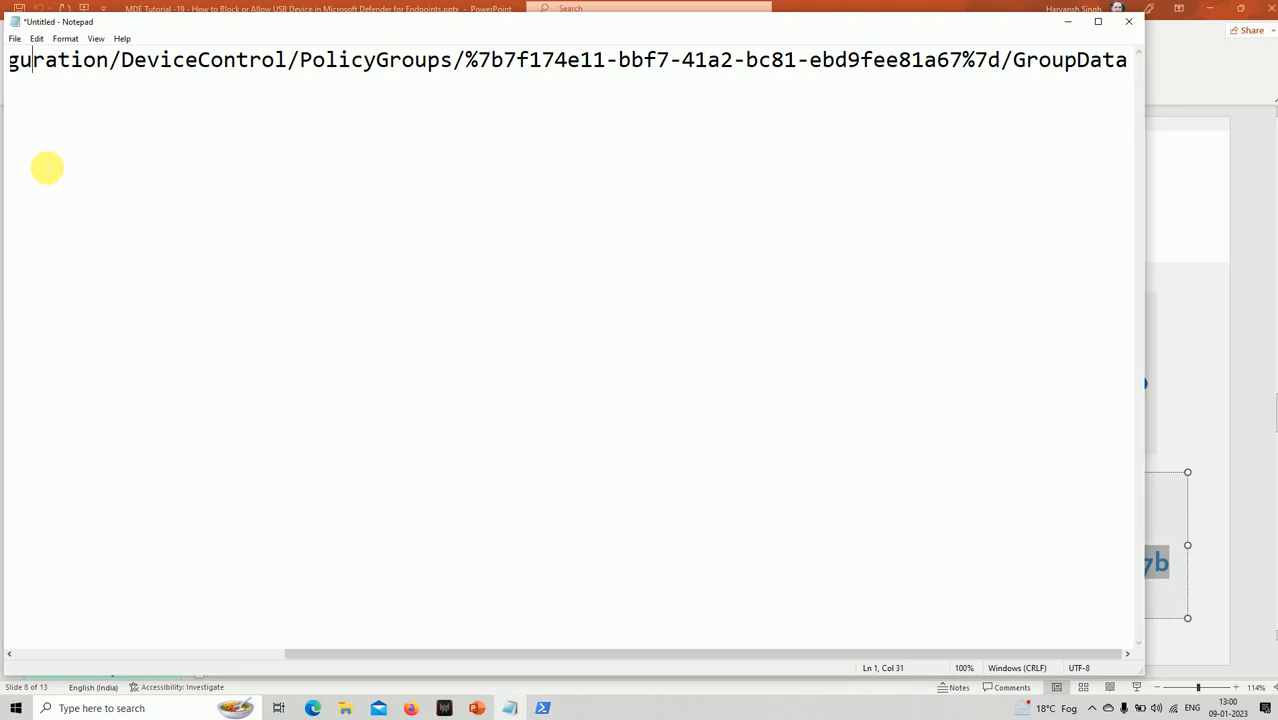
pyautogui.click(143, 653)
pyautogui.click(63, 137)
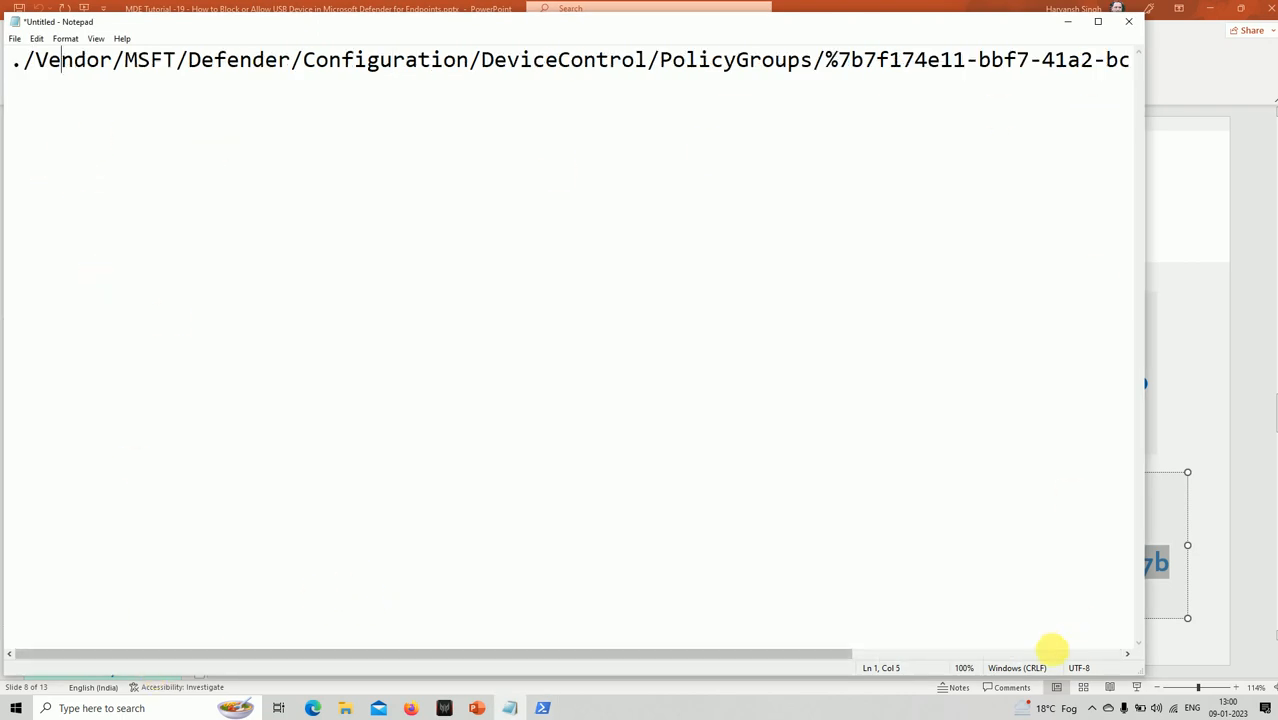
pyautogui.click(1053, 653)
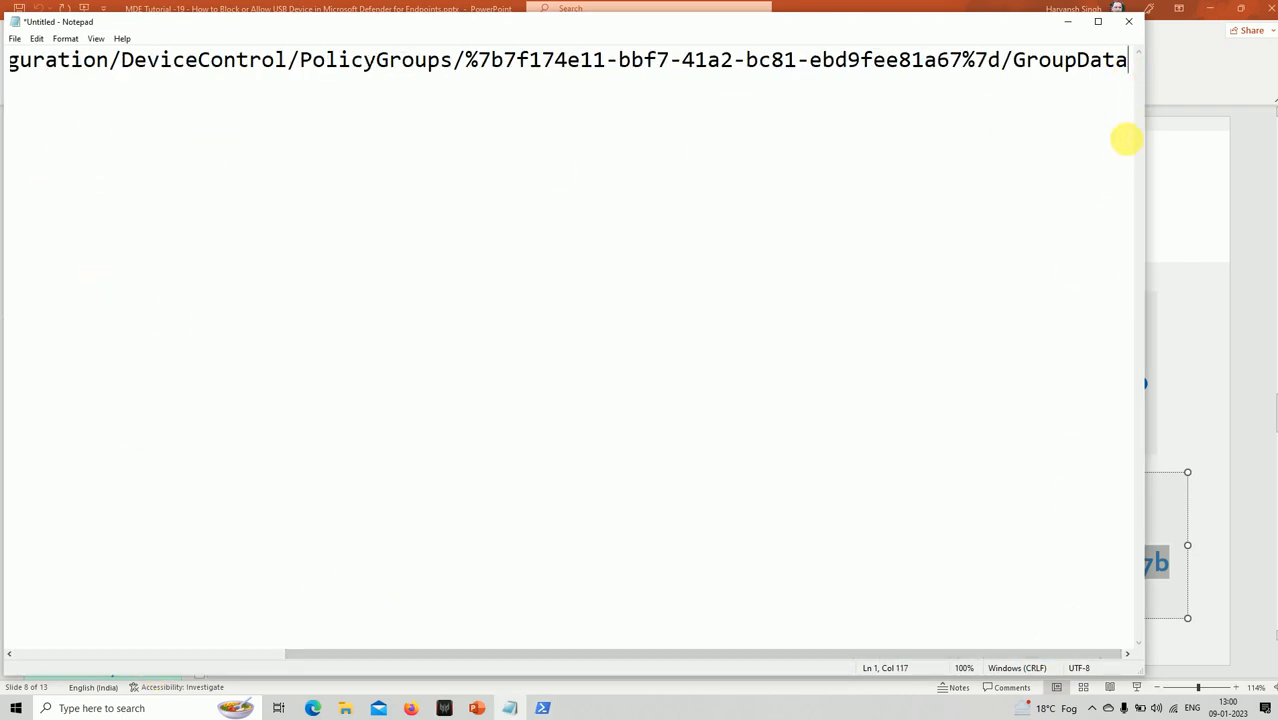
pyautogui.press('Return')
pyautogui.write('9aa0d49d-b979-48d6-89b1-3225d92908b7')
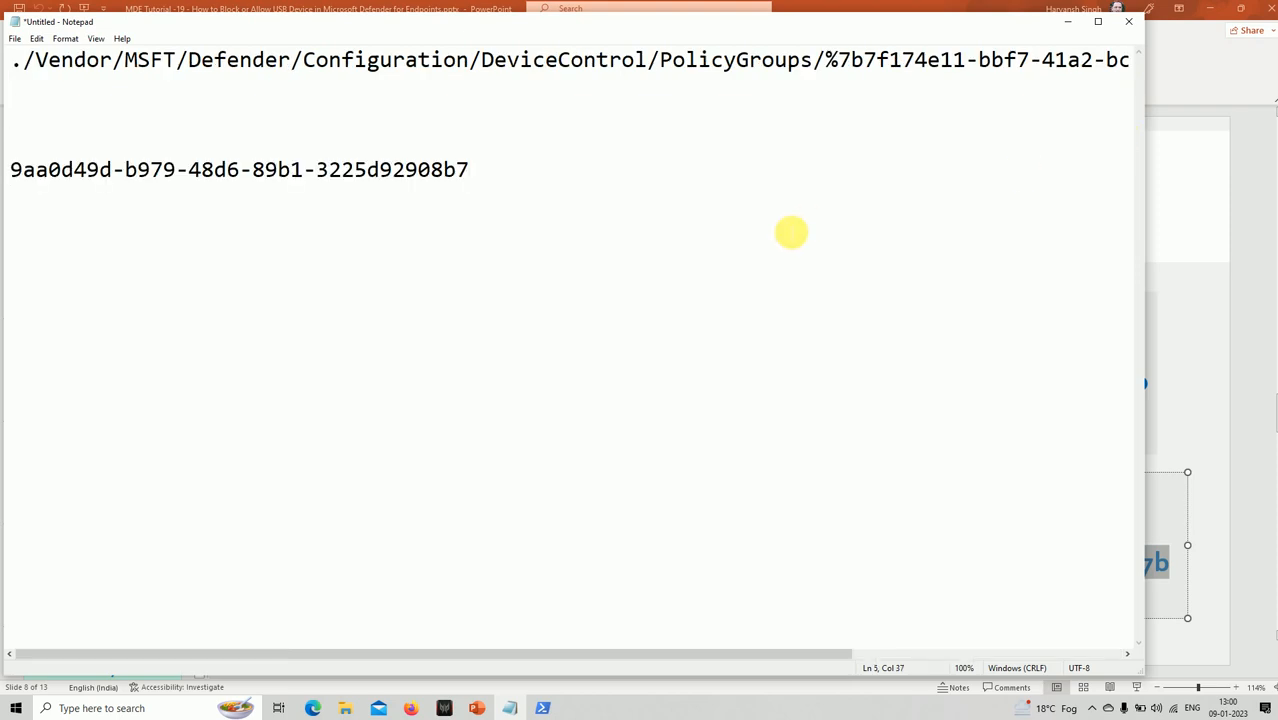
# Step: Replace the sample GUID between %7b and %7d in the PolicyGroups path with 9aa0d49d-b979-48d6-89b1-3225d92908b7
pyautogui.doubleClick(828, 22)
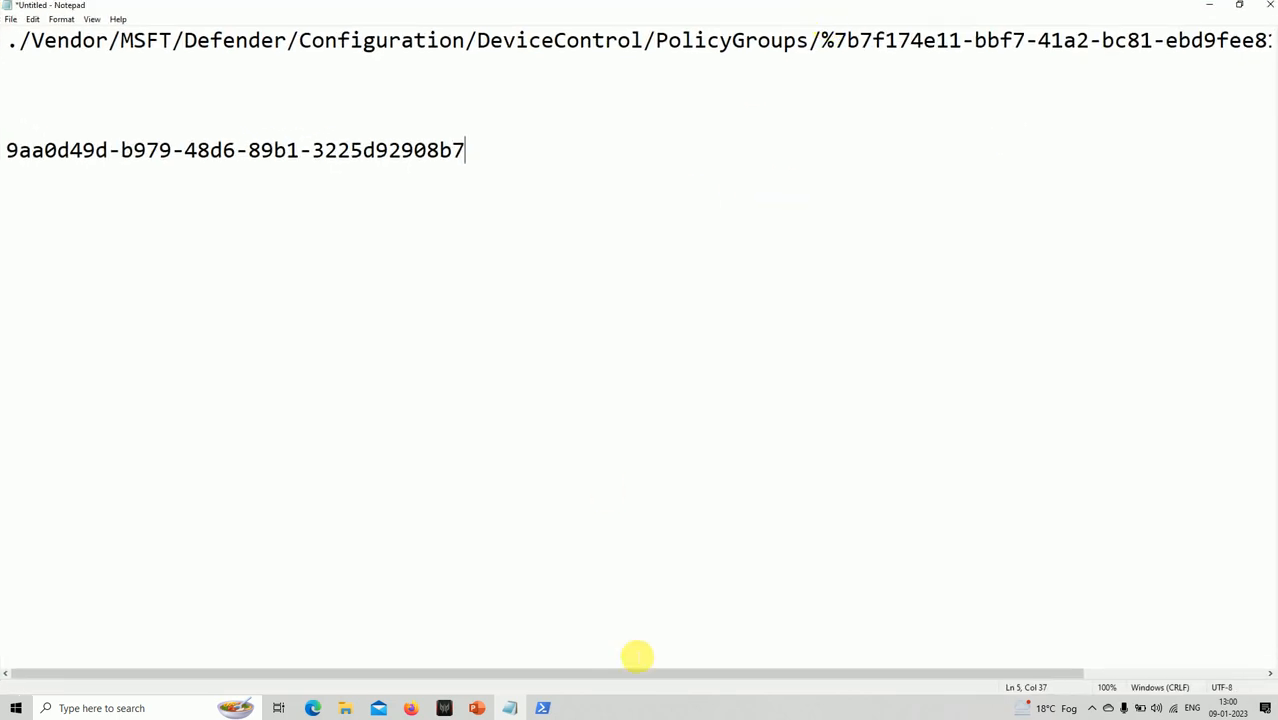
pyautogui.moveTo(854, 670); pyautogui.dragTo(1132, 672)
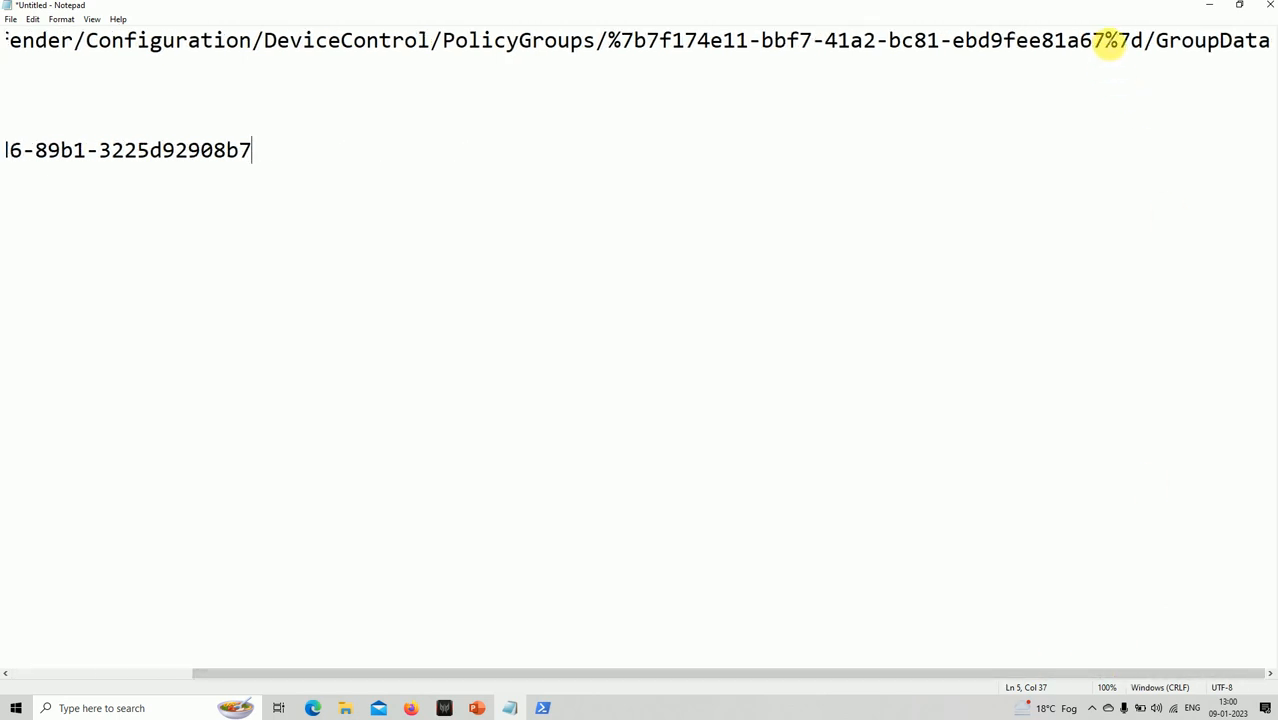
pyautogui.moveTo(1110, 42); pyautogui.dragTo(861, 42)
pyautogui.press('BackSpace')
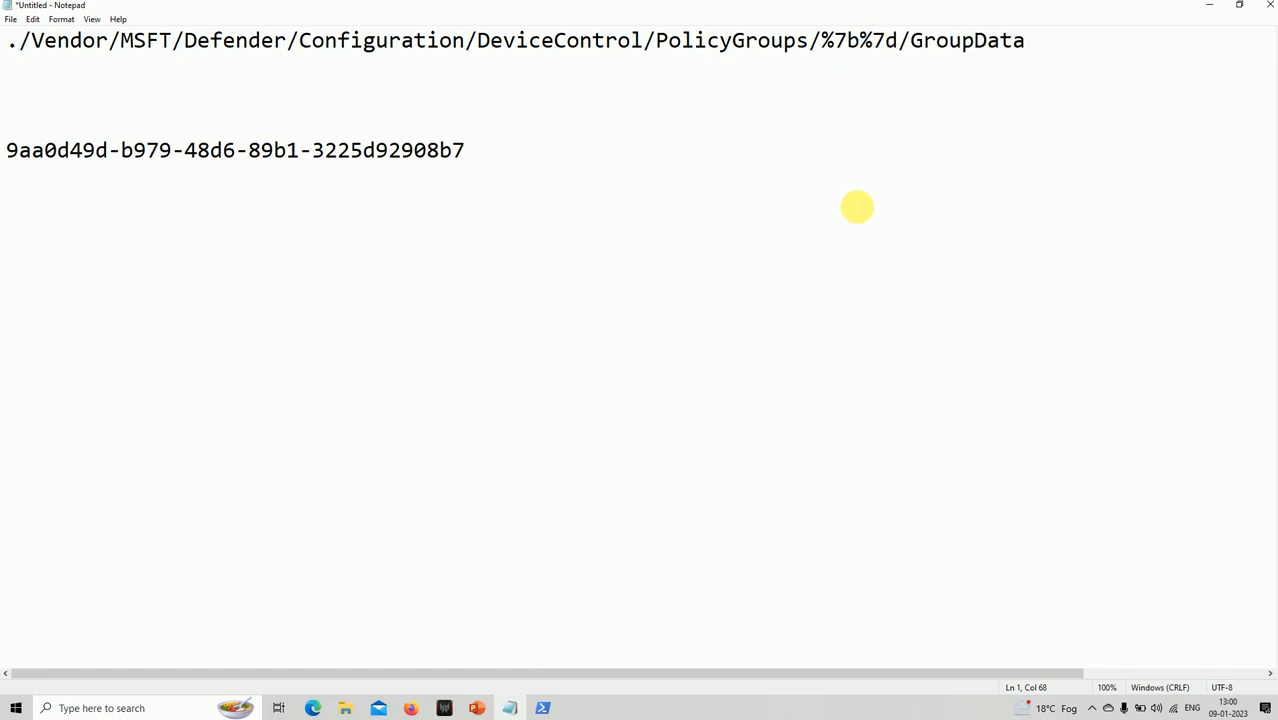
pyautogui.write('9aa0d49d-b979-48d6-89b1-3225d92908b7')
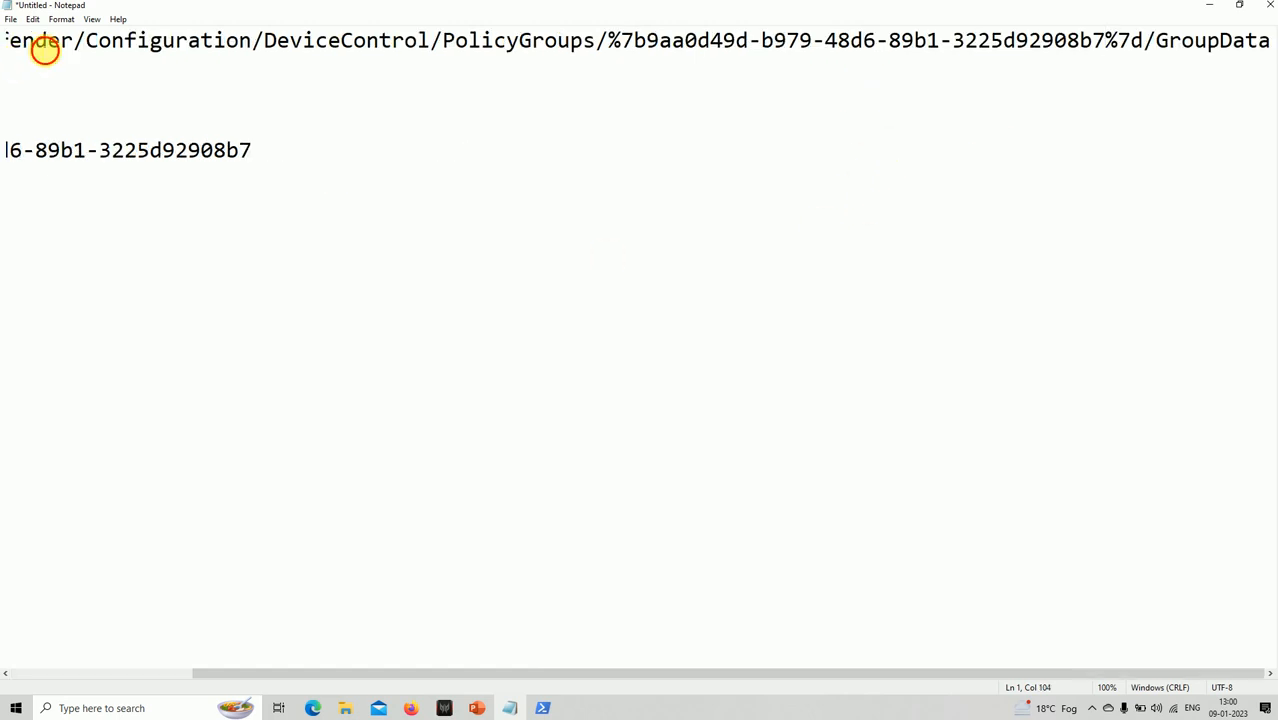
# Step: Copy the edited path into the new row's OMA-URI in Microsoft Edge and set its data type to String (XML file)
pyautogui.moveTo(43, 48); pyautogui.dragTo(1275, 62)
pyautogui.click(21, 44)
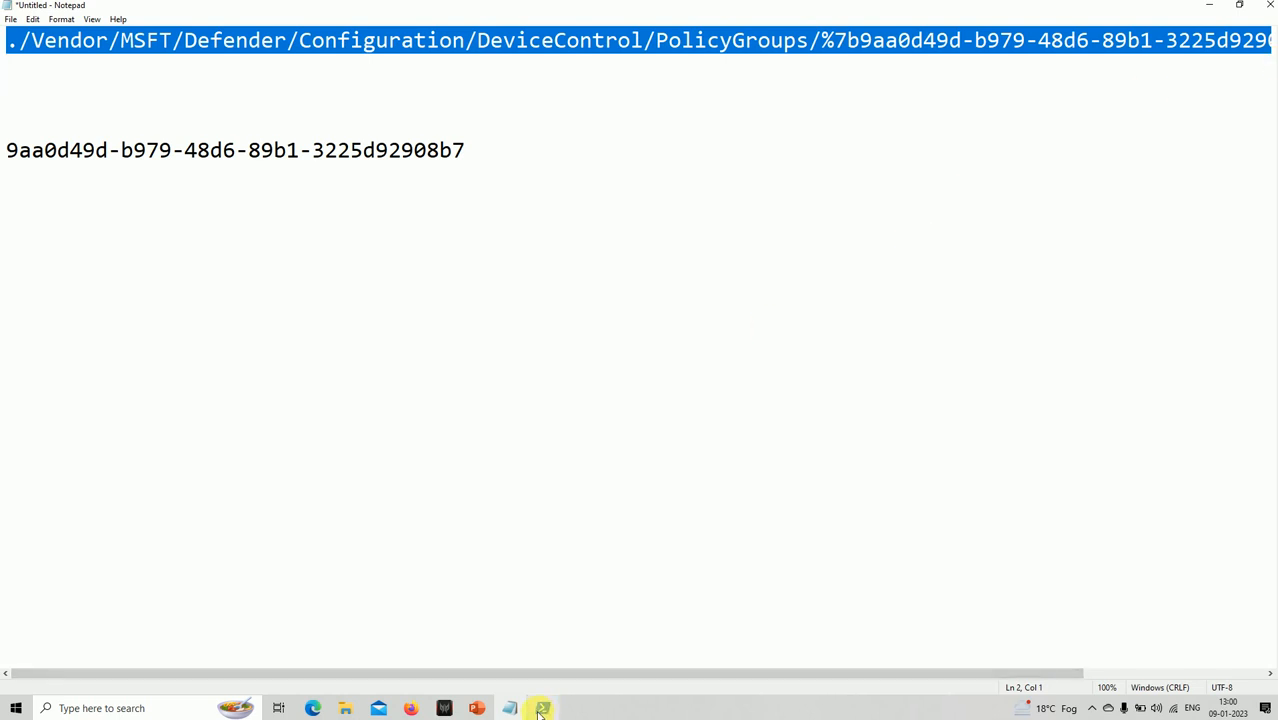
pyautogui.click(312, 708)
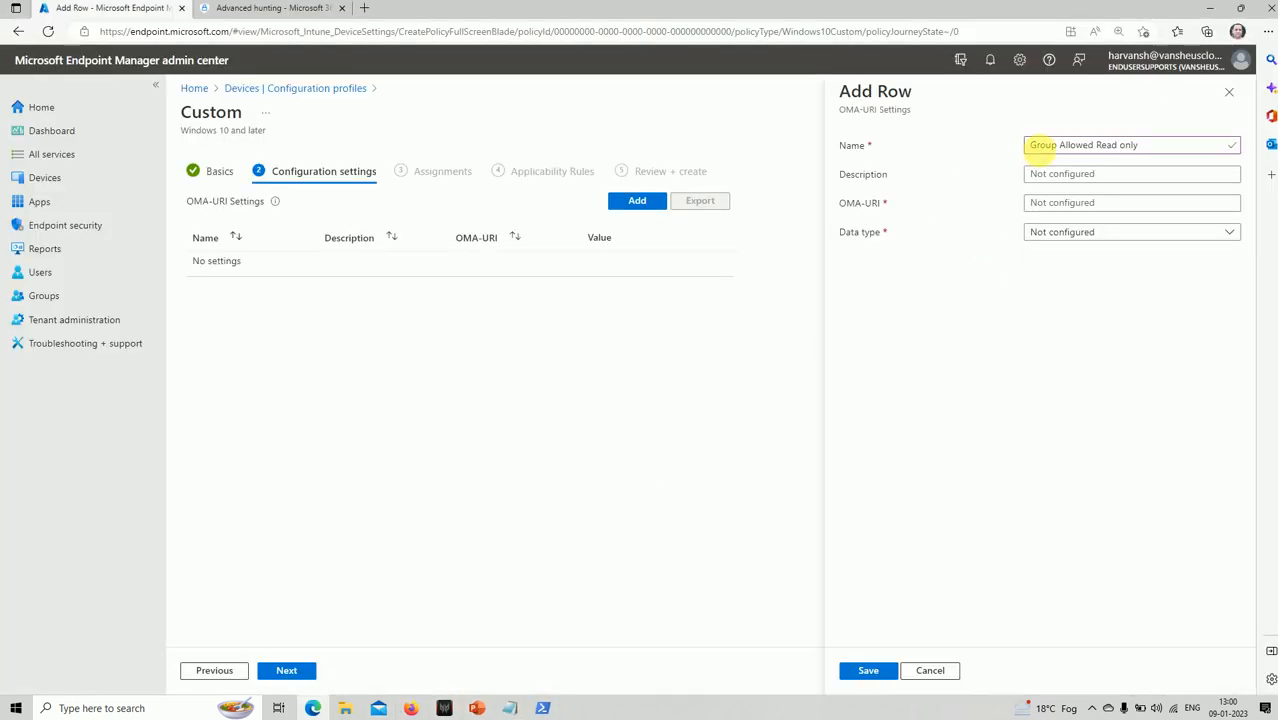
pyautogui.click(1085, 203)
pyautogui.hotkey('ctrl', 'v')
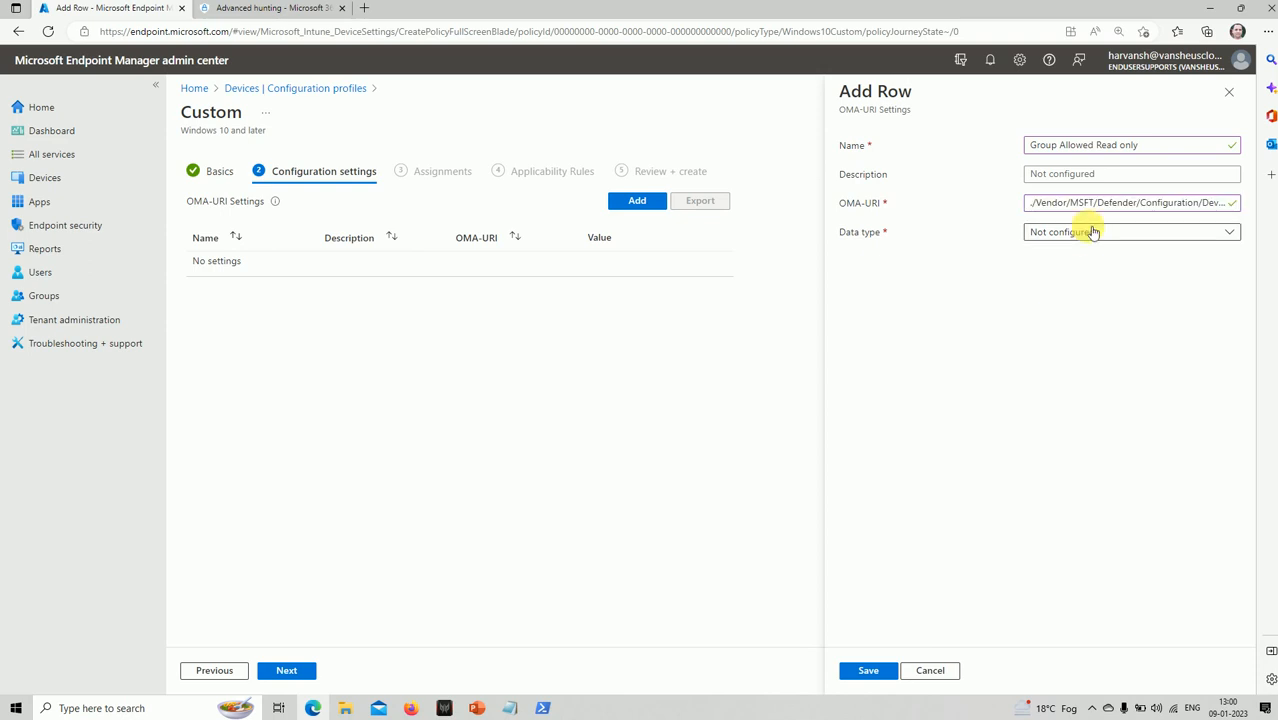
pyautogui.click(1090, 234)
pyautogui.click(1066, 298)
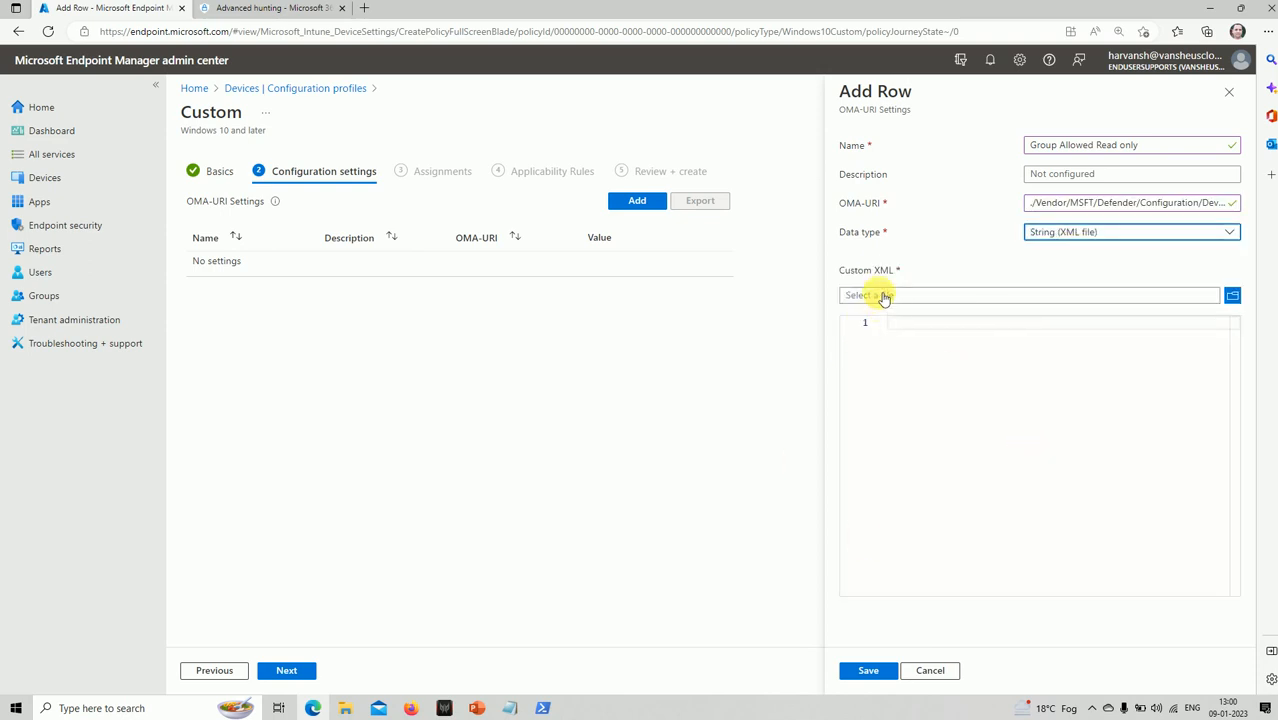
# Step: Switch to PowerPoint and copy the whole Group XML block from the "1. Group Allow Read Only" slide
pyautogui.click(484, 708)
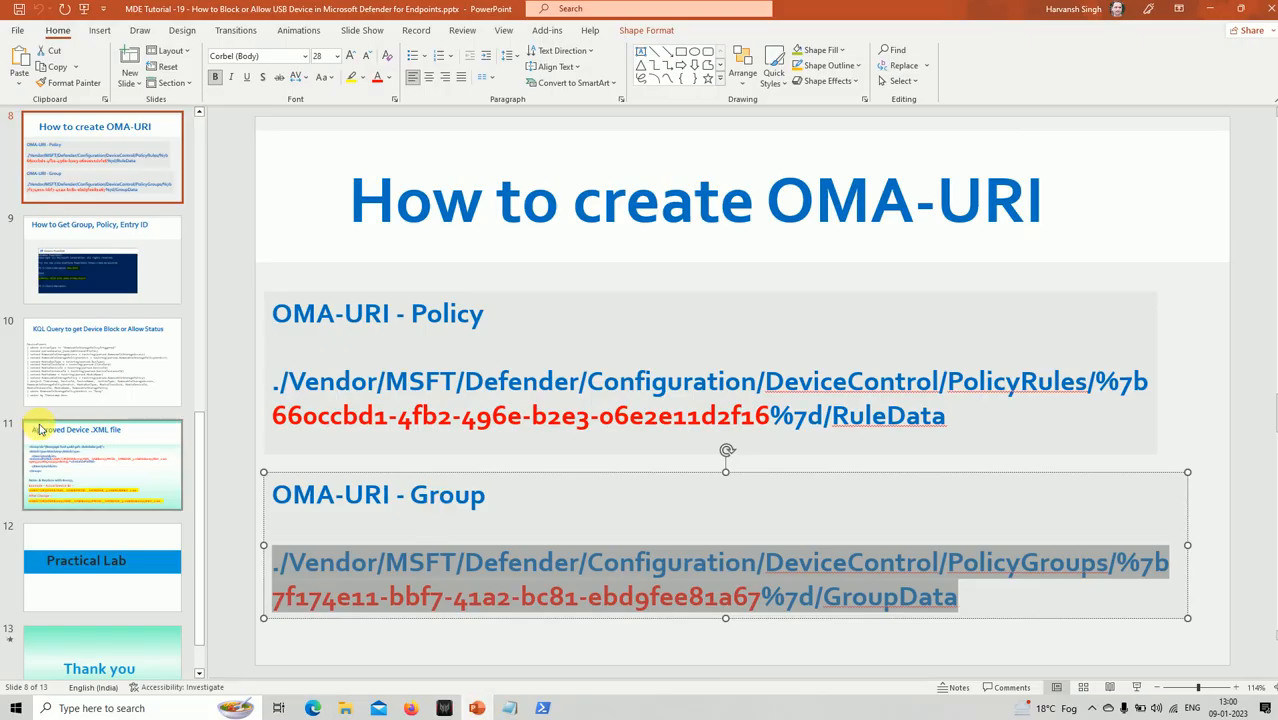
pyautogui.scroll(8, 48, 414)
pyautogui.click(70, 380)
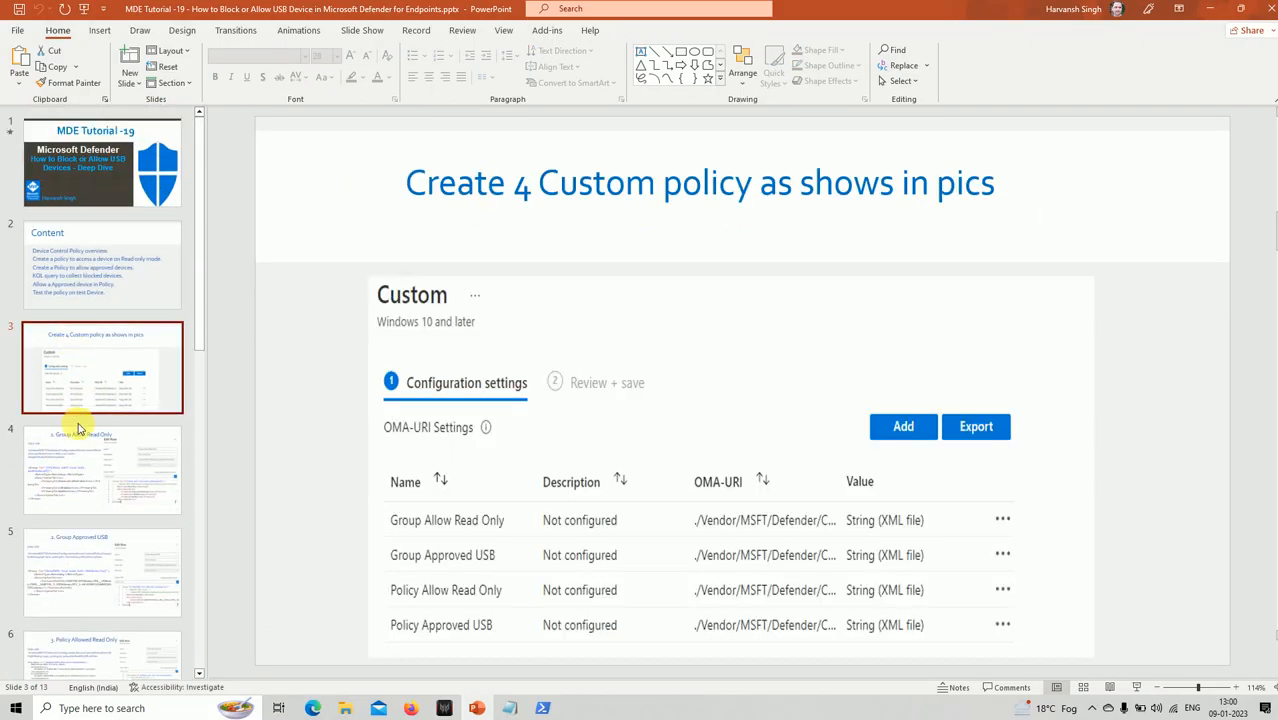
pyautogui.click(78, 455)
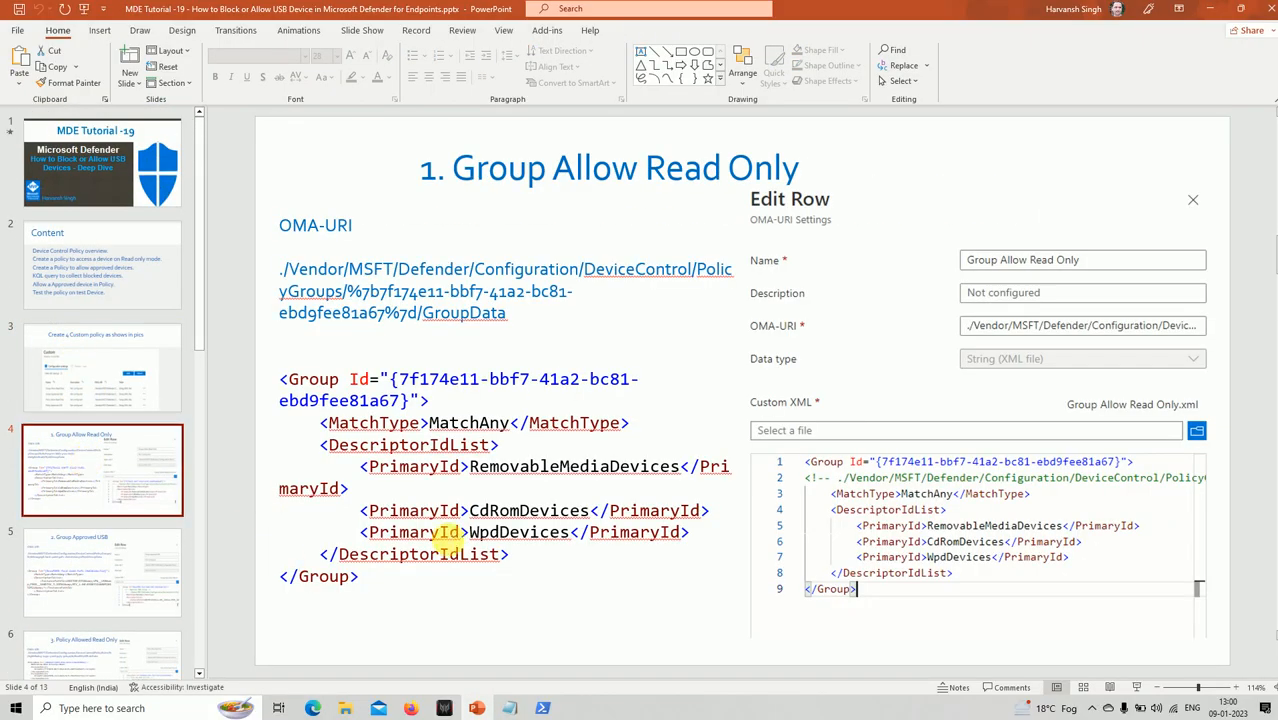
pyautogui.moveTo(385, 590); pyautogui.dragTo(283, 379)
pyautogui.hotkey('ctrl', 'c')
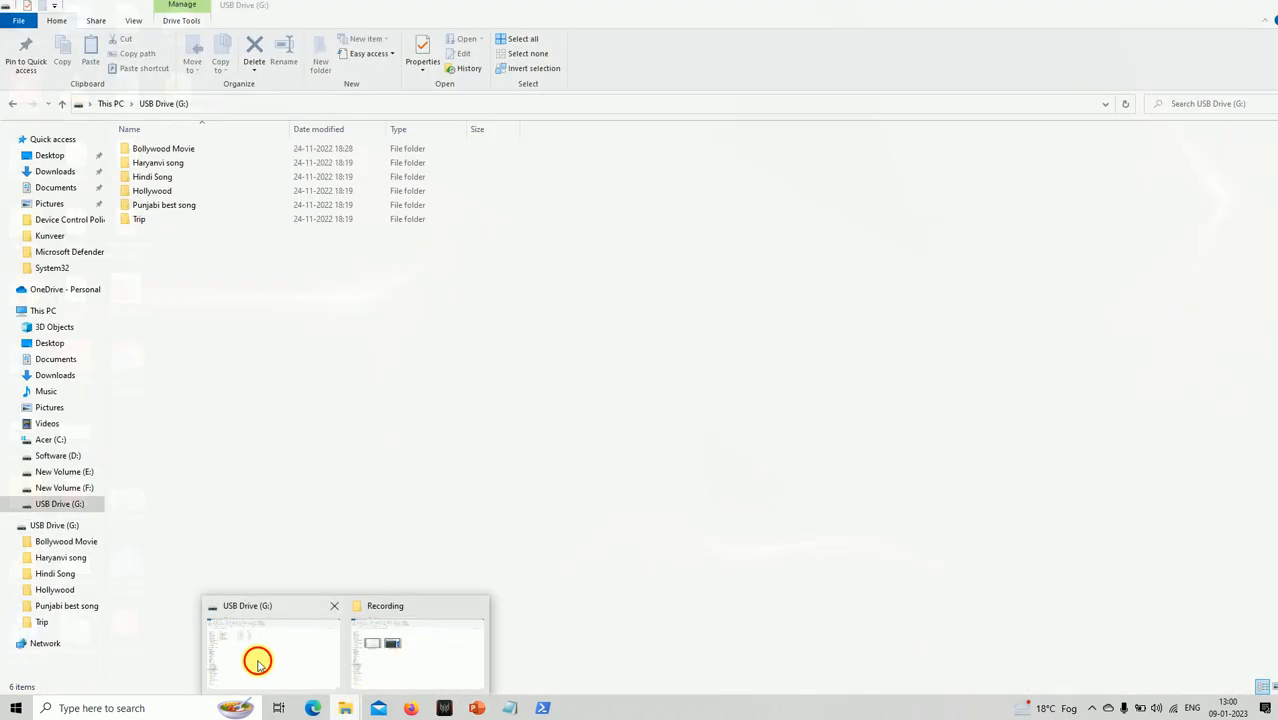
# Step: Switch to File Explorer and open the Device Control Policy folder inside Microsoft Defender ATP on Software (D:)
pyautogui.click(257, 656)
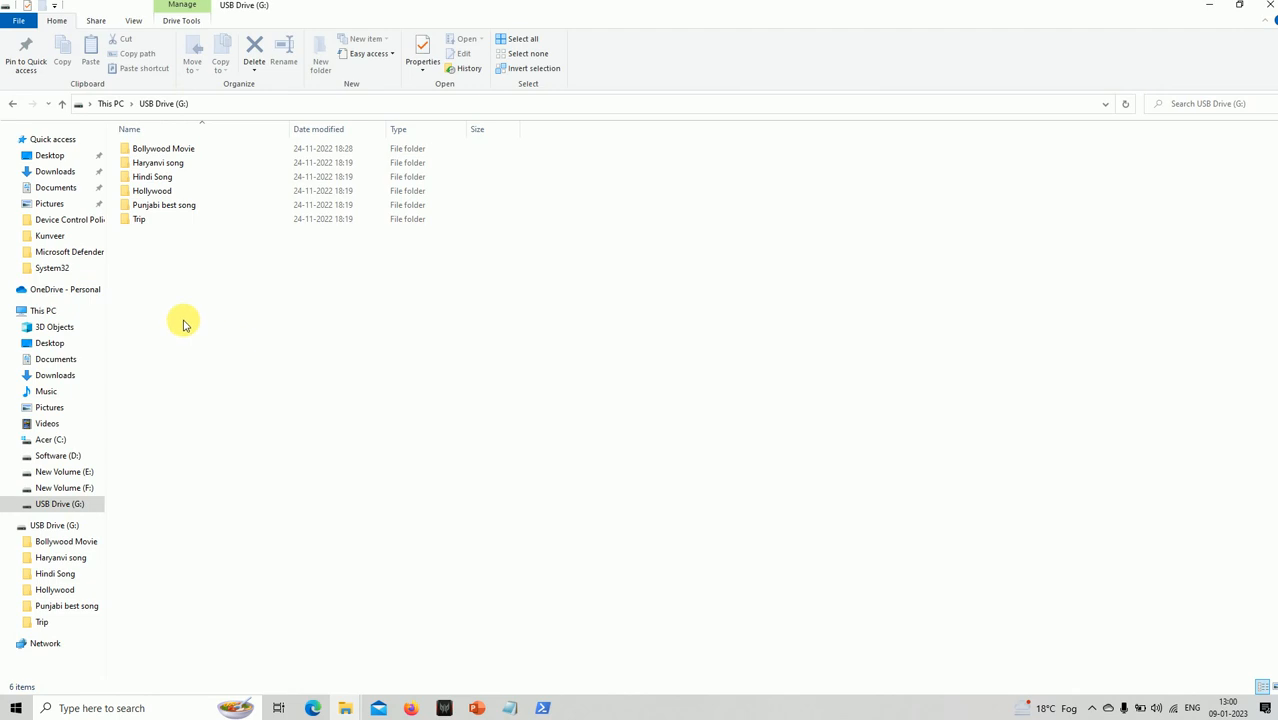
pyautogui.click(60, 456)
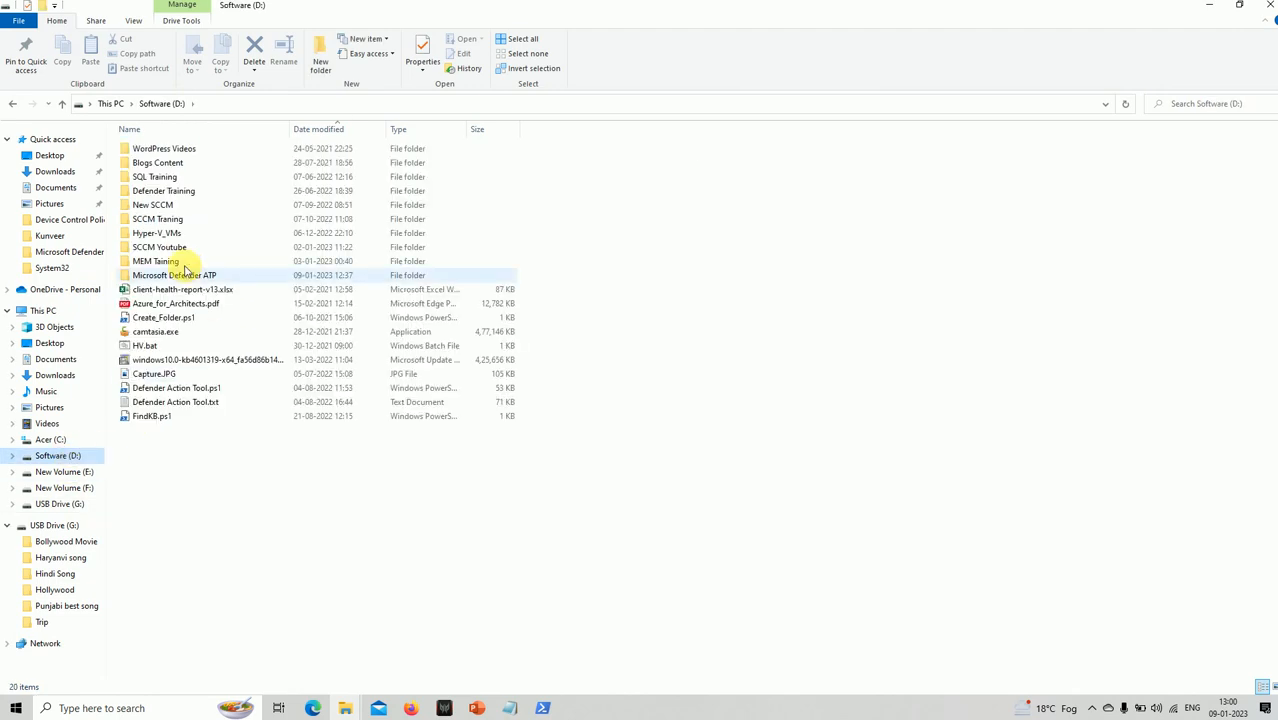
pyautogui.doubleClick(208, 276)
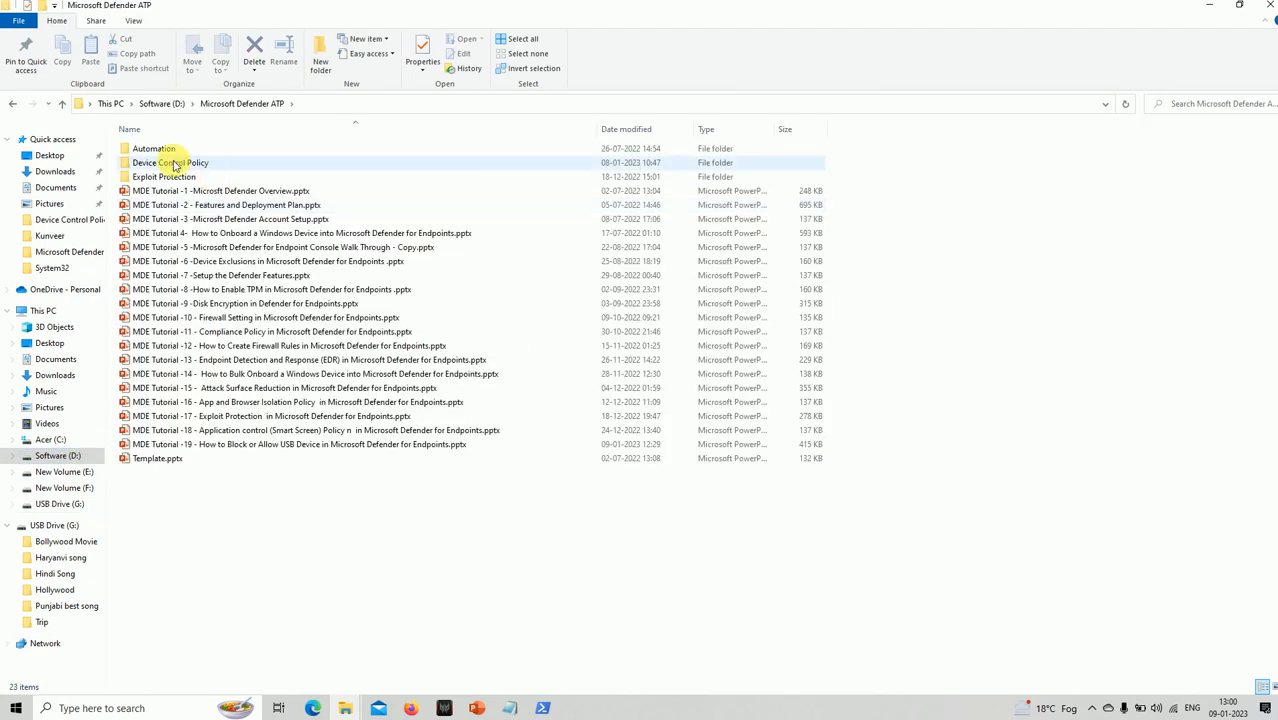
pyautogui.click(176, 165)
pyautogui.doubleClick(176, 165)
# Step: Create a text document named "Test Group.txt" in the folder, open it in Notepad and paste the Group XML
pyautogui.rightClick(148, 271)
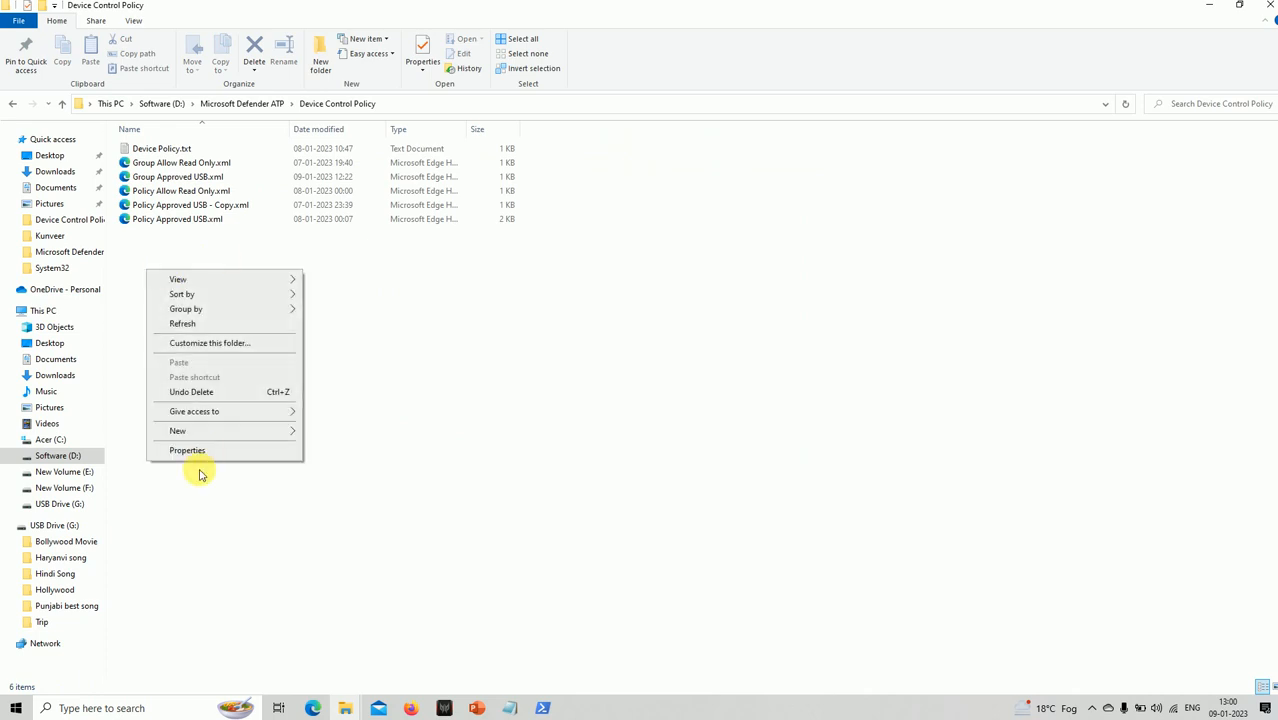
pyautogui.moveTo(190, 432)
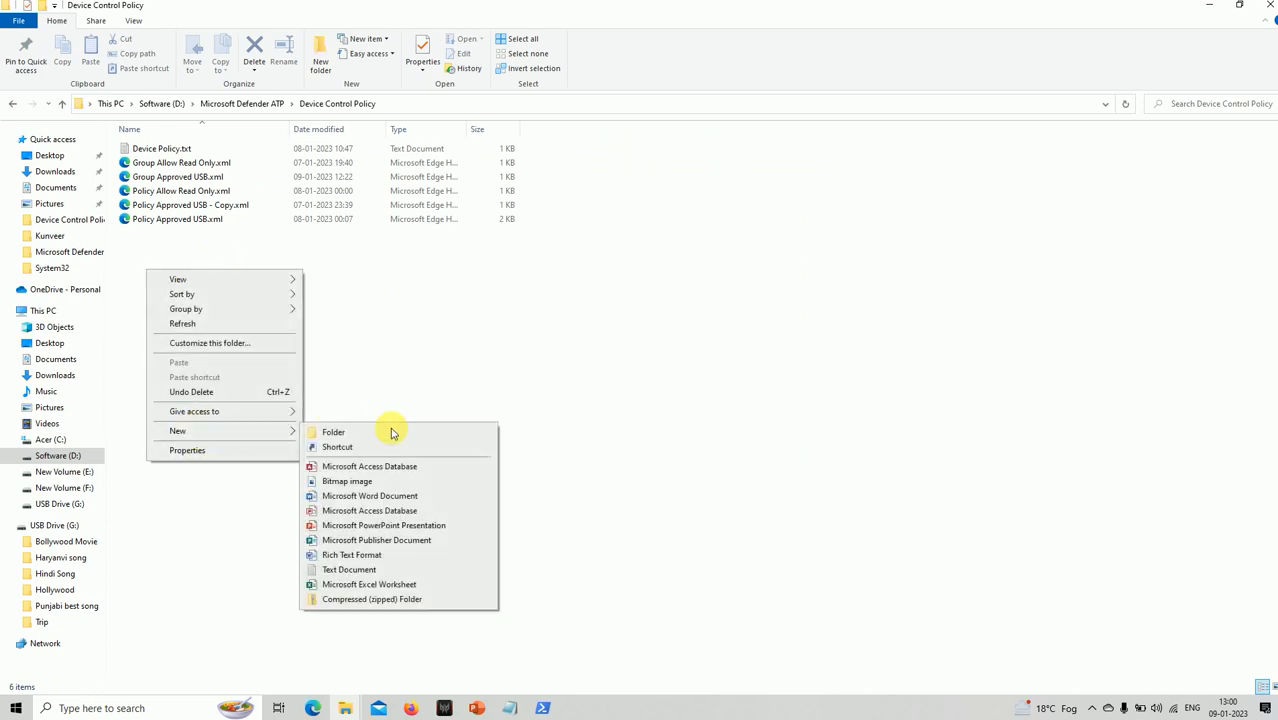
pyautogui.click(344, 570)
pyautogui.write('R')
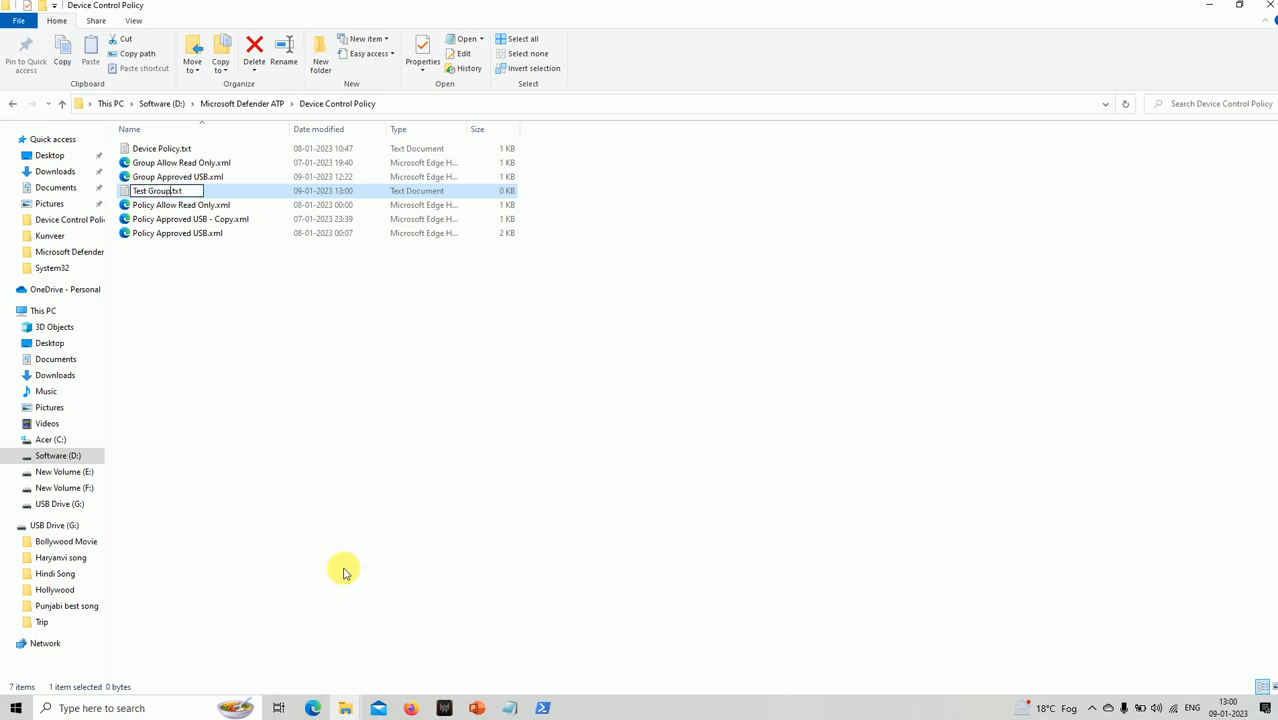
pyautogui.press('Return')
pyautogui.press('Return')
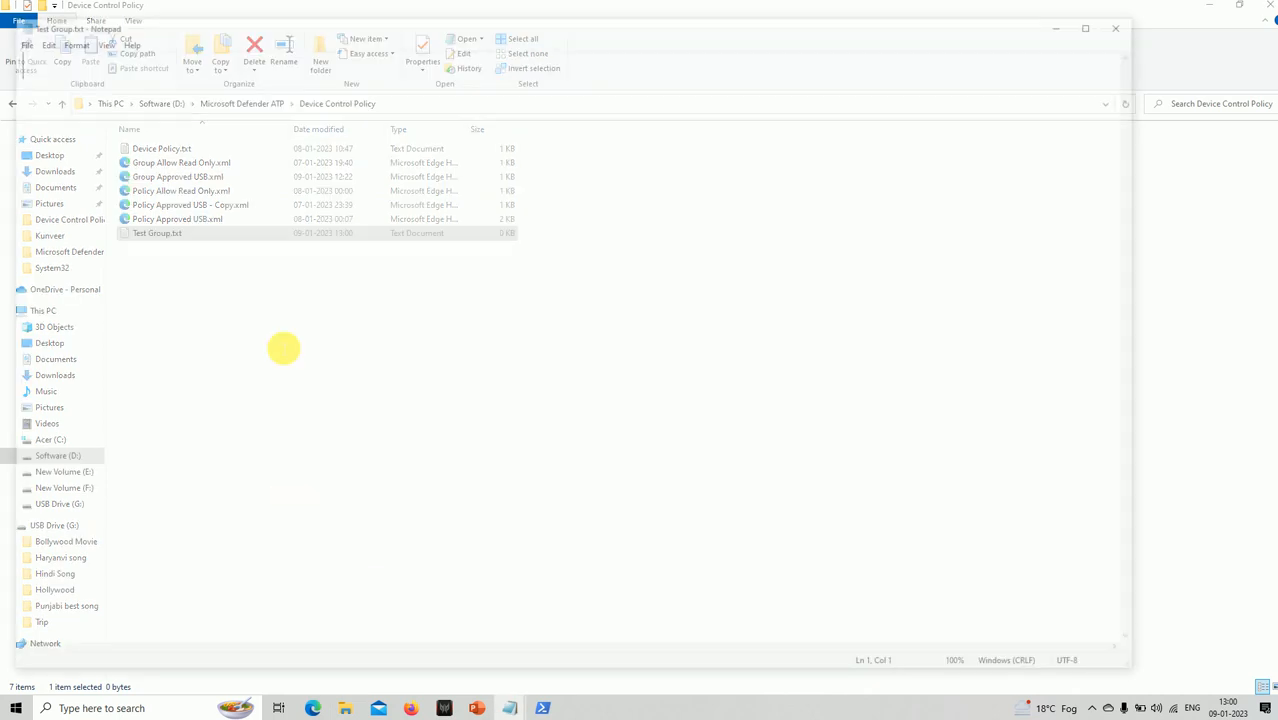
pyautogui.hotkey('ctrl', 'v')
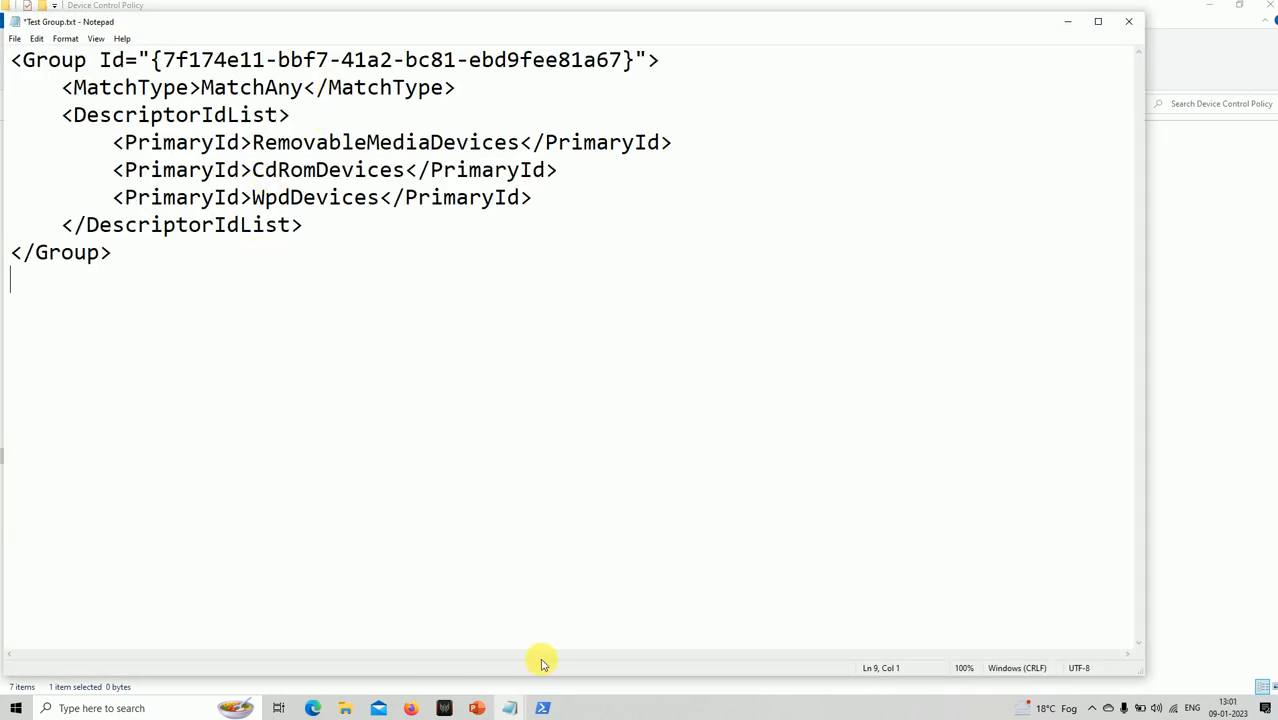
# Step: Replace the Group Id in Test Group.txt with the GUID copied from Windows PowerShell, and save the file
pyautogui.click(544, 708)
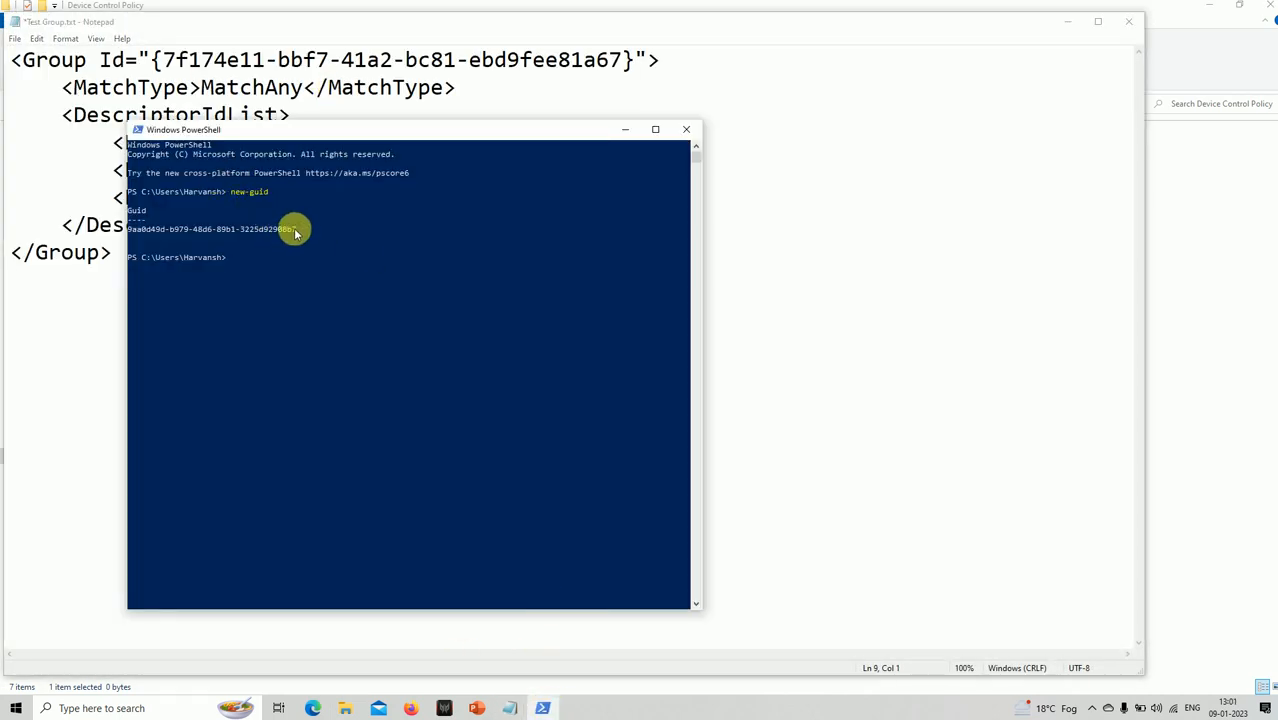
pyautogui.moveTo(294, 228); pyautogui.dragTo(128, 232)
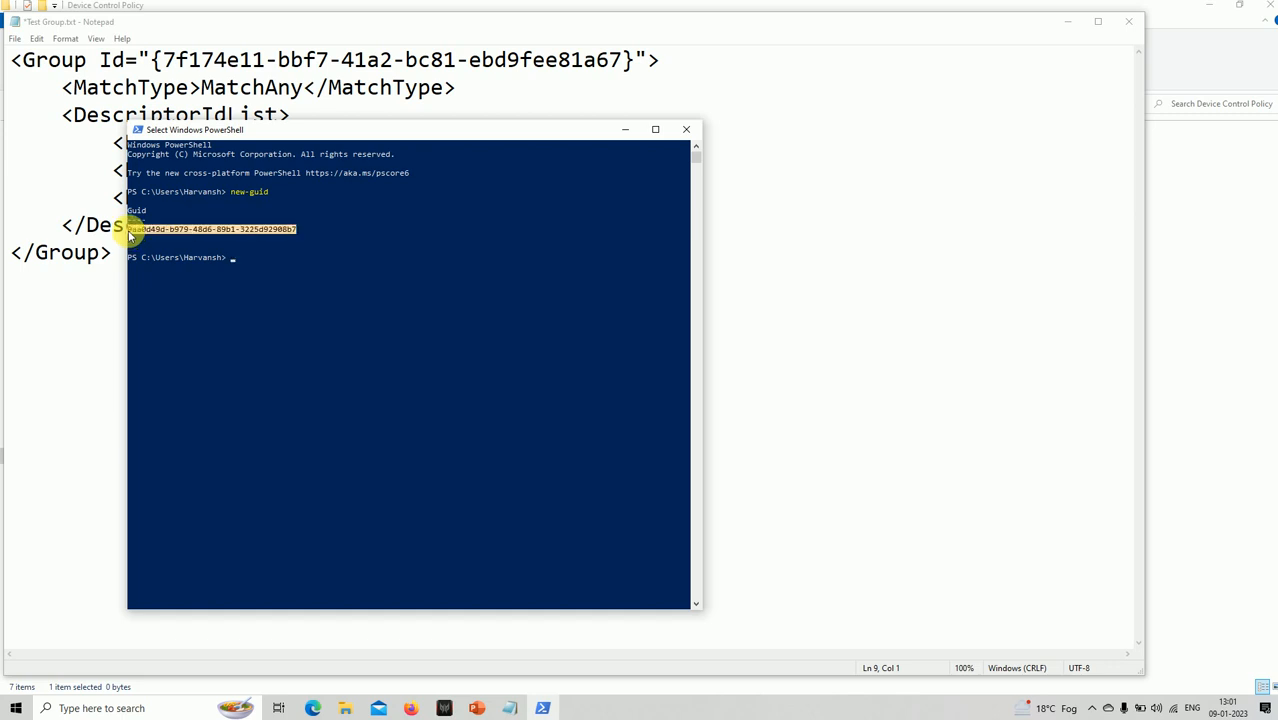
pyautogui.hotkey('ctrl', 'c')
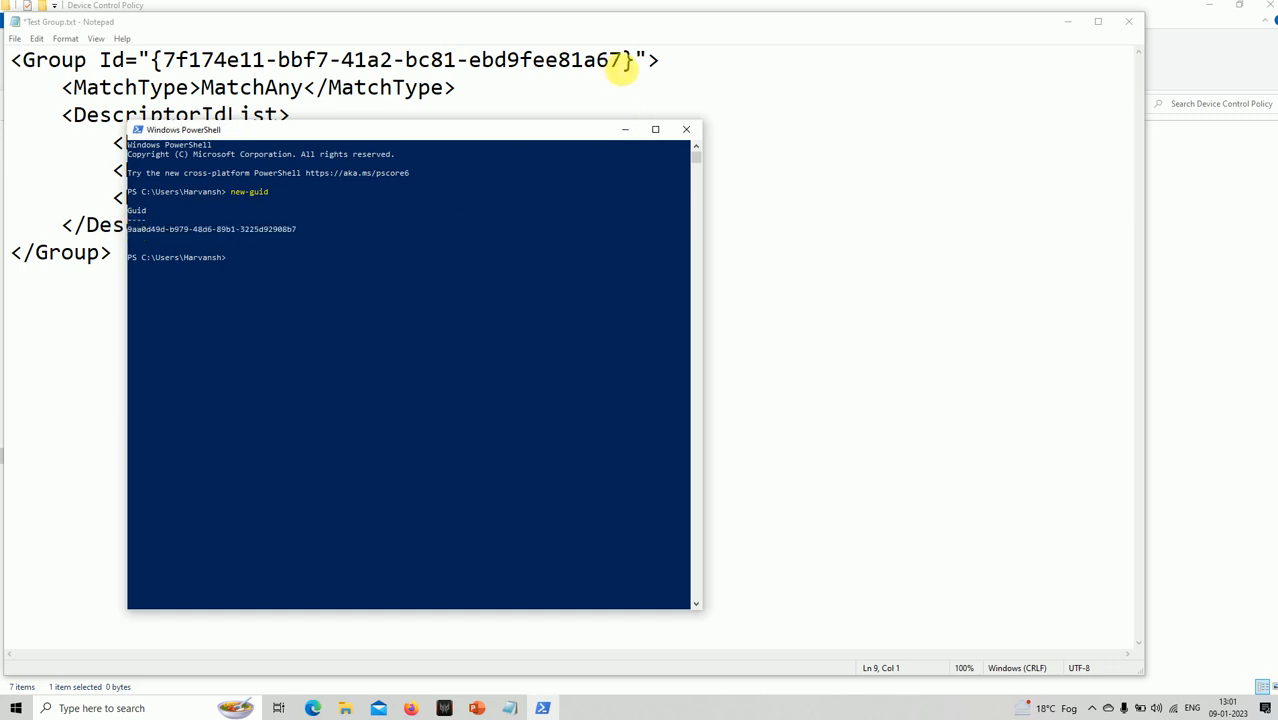
pyautogui.moveTo(622, 61); pyautogui.dragTo(160, 61)
pyautogui.hotkey('ctrl', 'v')
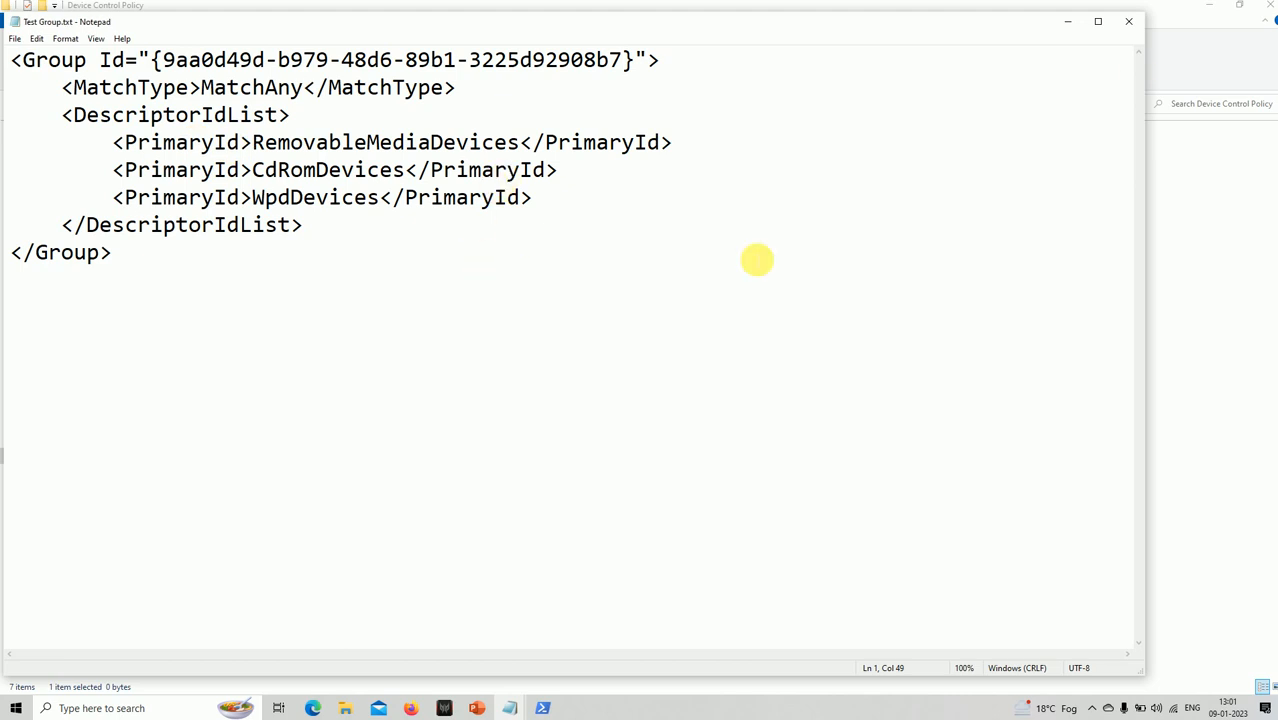
# Step: Close the Notepad file, minimize Windows PowerShell and rename Test Group.txt to "Test Group.xml" in the Device Control Policy folder, accepting the extension change
pyautogui.click(1129, 28)
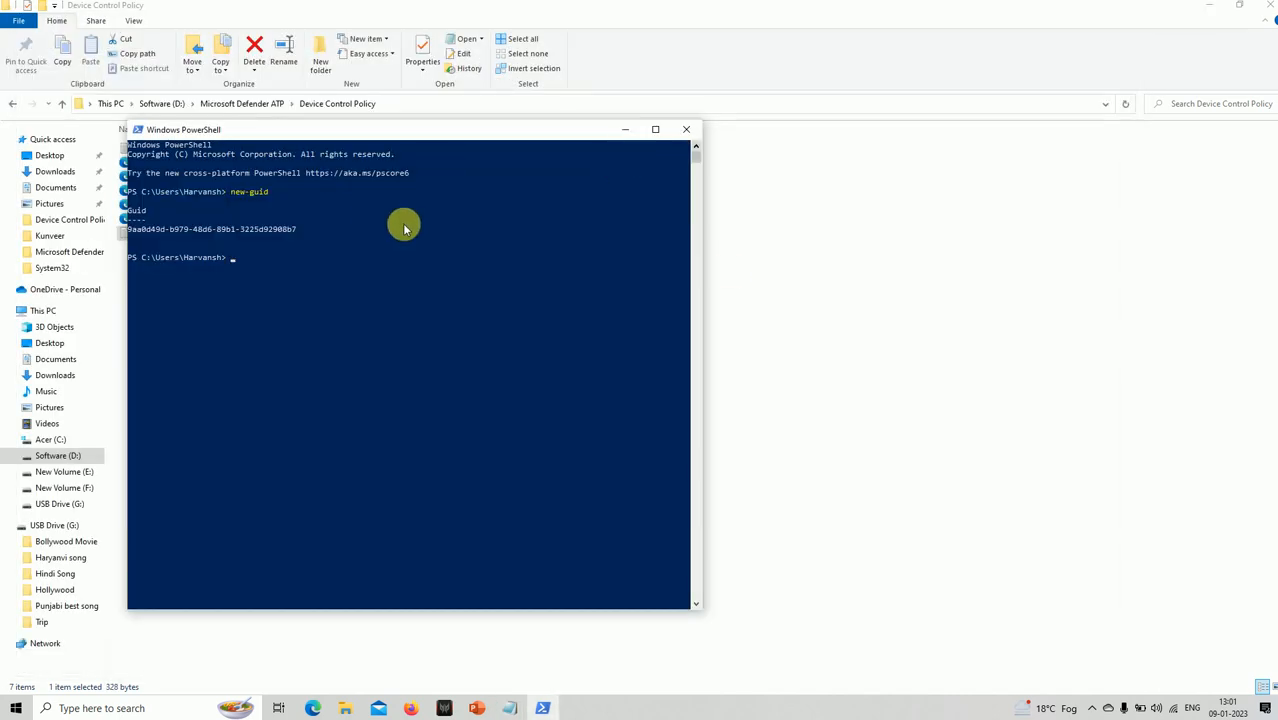
pyautogui.click(625, 129)
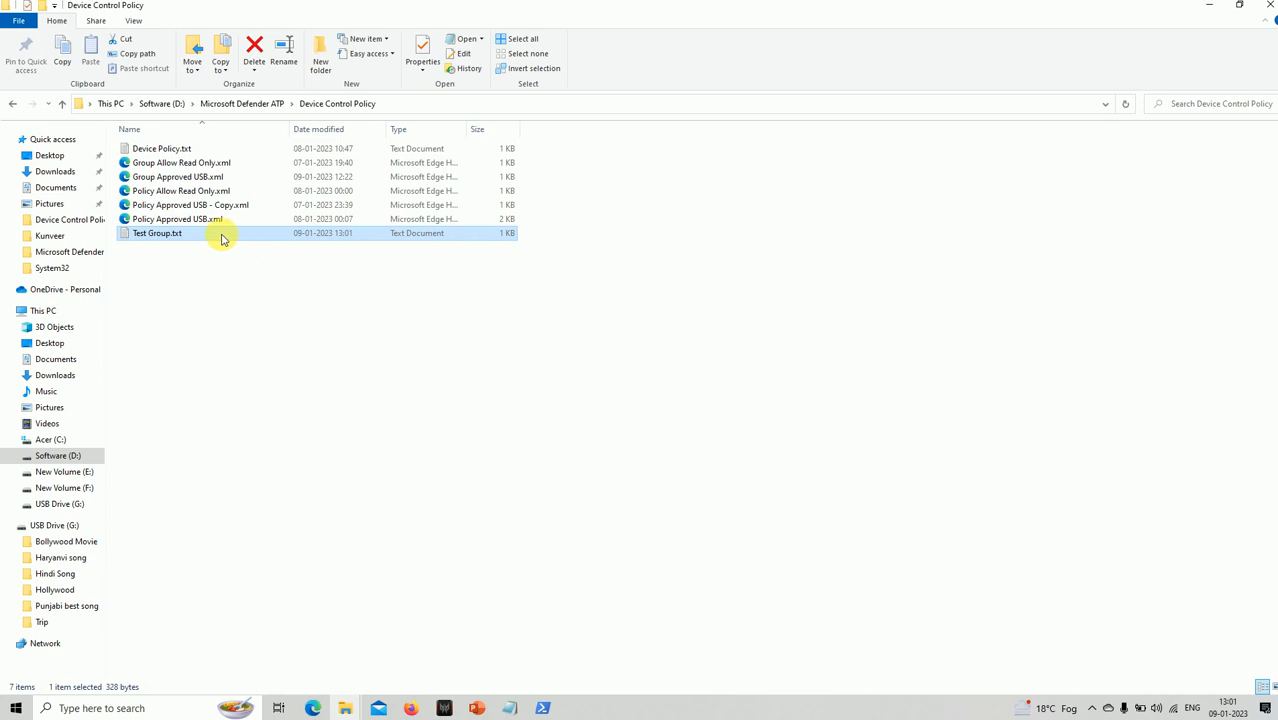
pyautogui.press('F2')
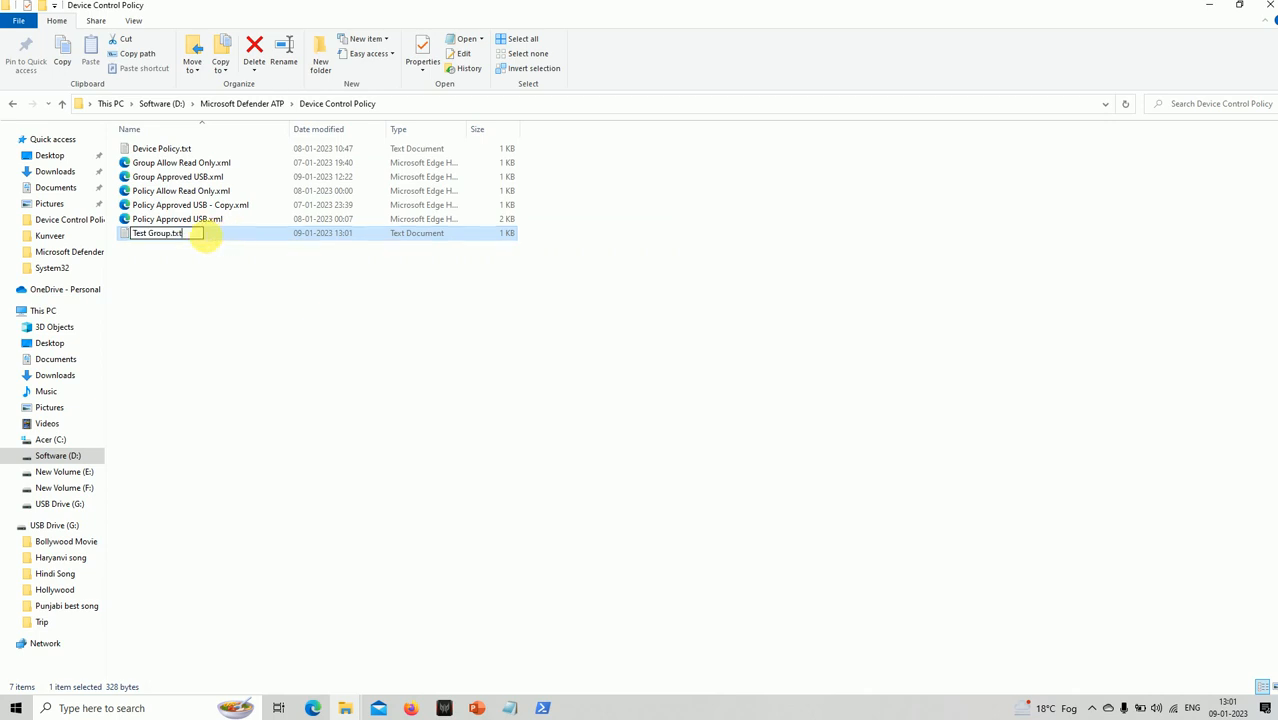
pyautogui.click(210, 240)
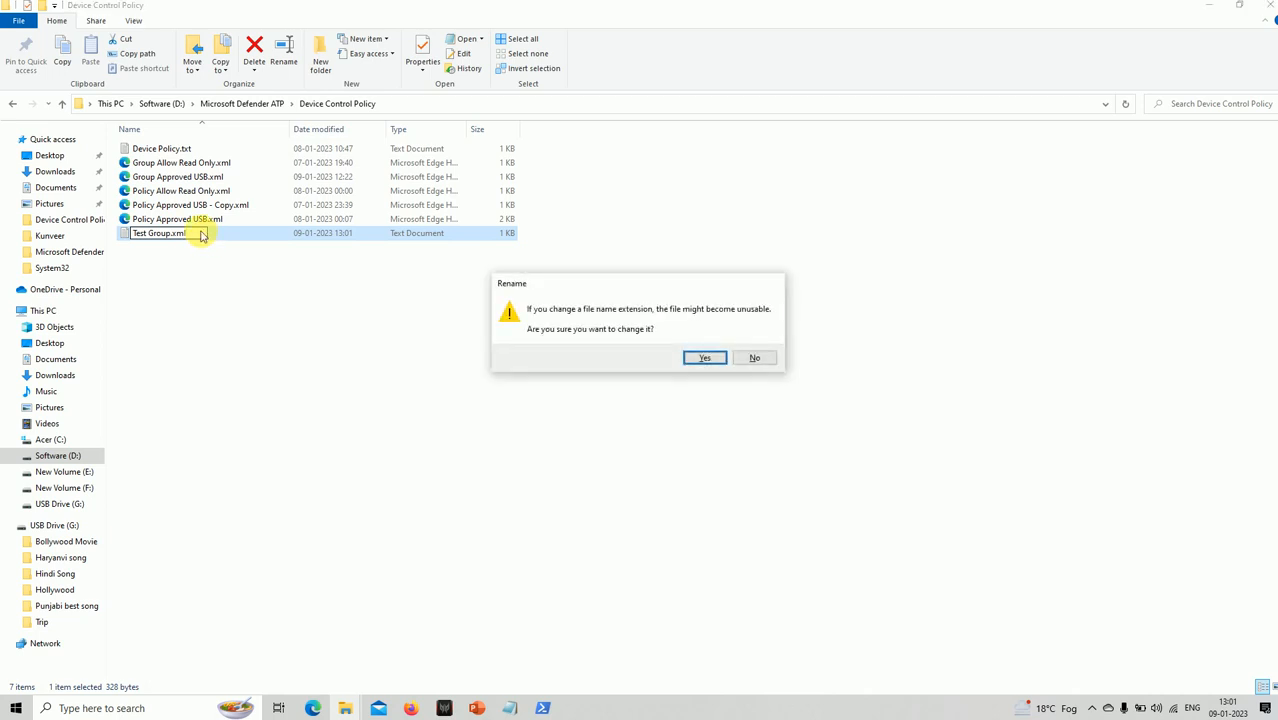
pyautogui.click(703, 358)
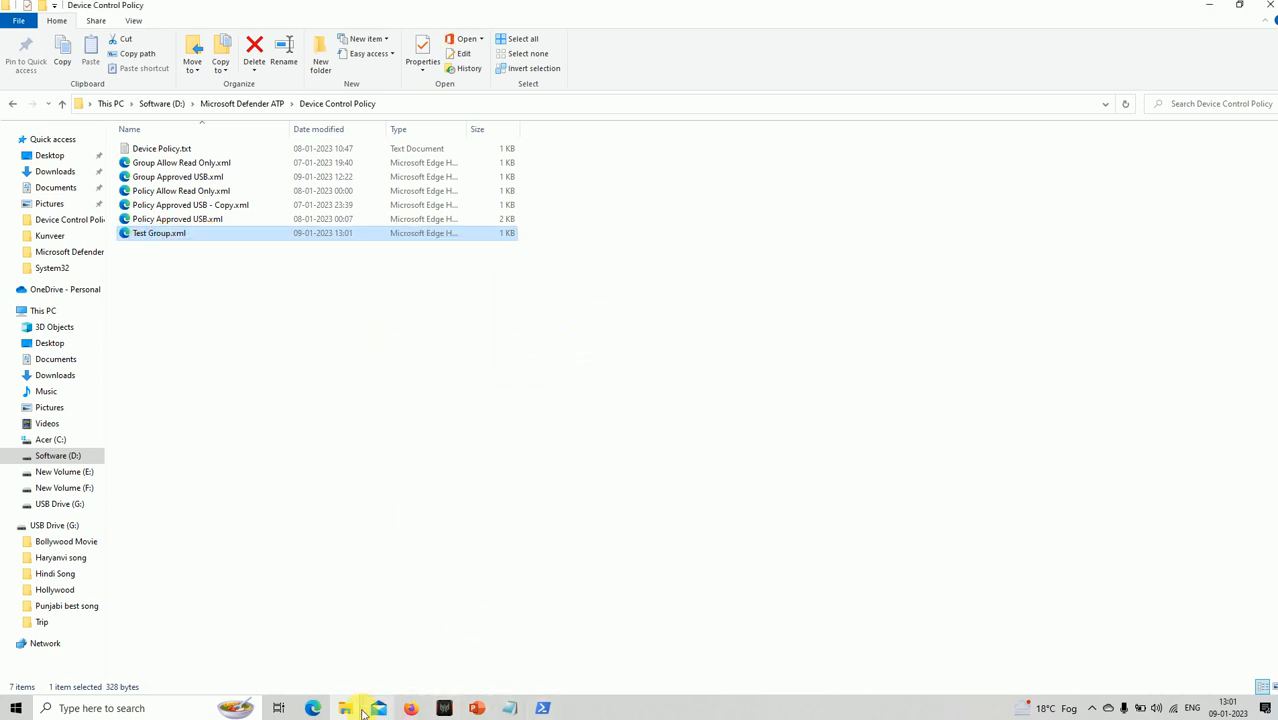
# Step: Switch to Microsoft Edge and try to load Test Group.xml as the custom XML of the Group Allowed Read only row
pyautogui.click(313, 709)
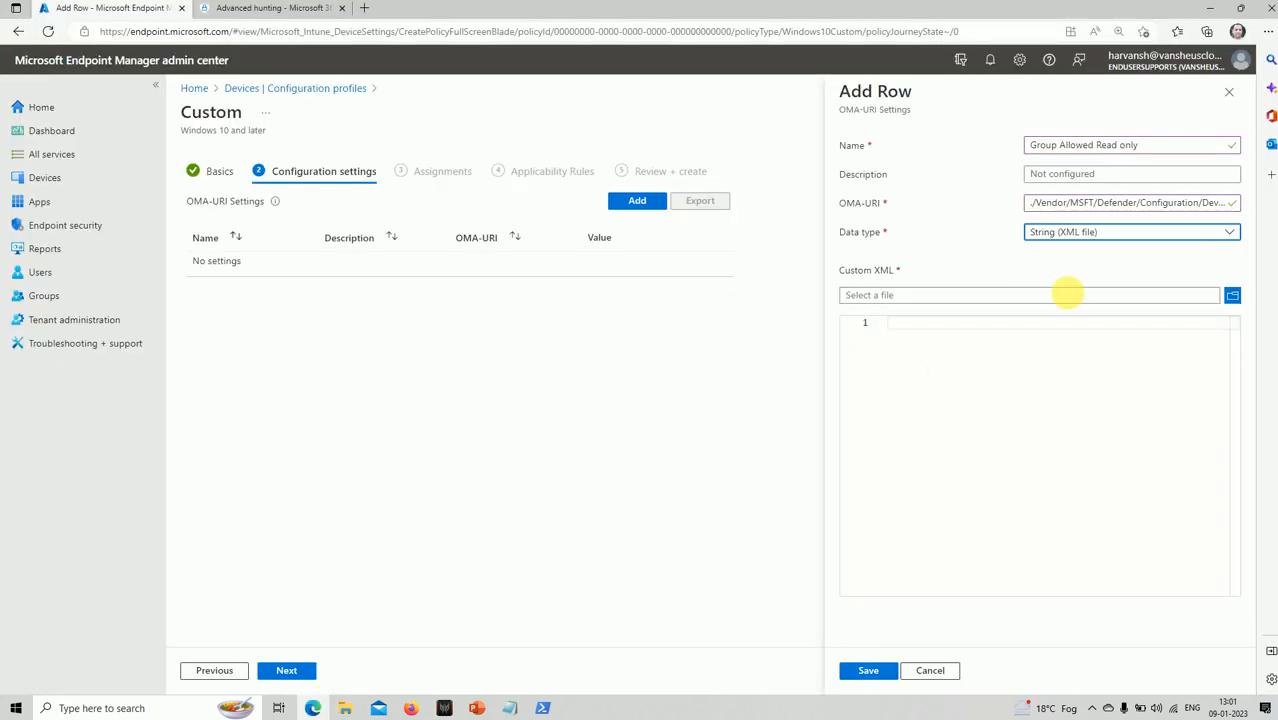
pyautogui.click(1233, 297)
pyautogui.click(155, 168)
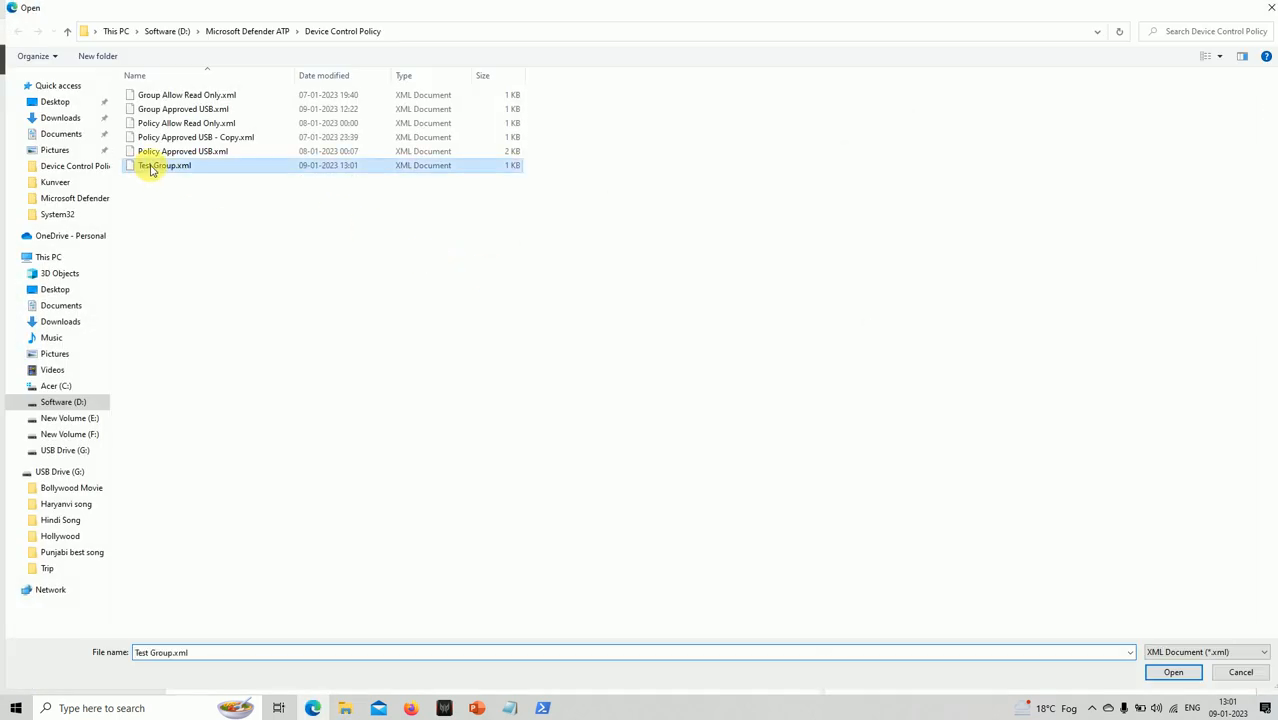
pyautogui.doubleClick(199, 174)
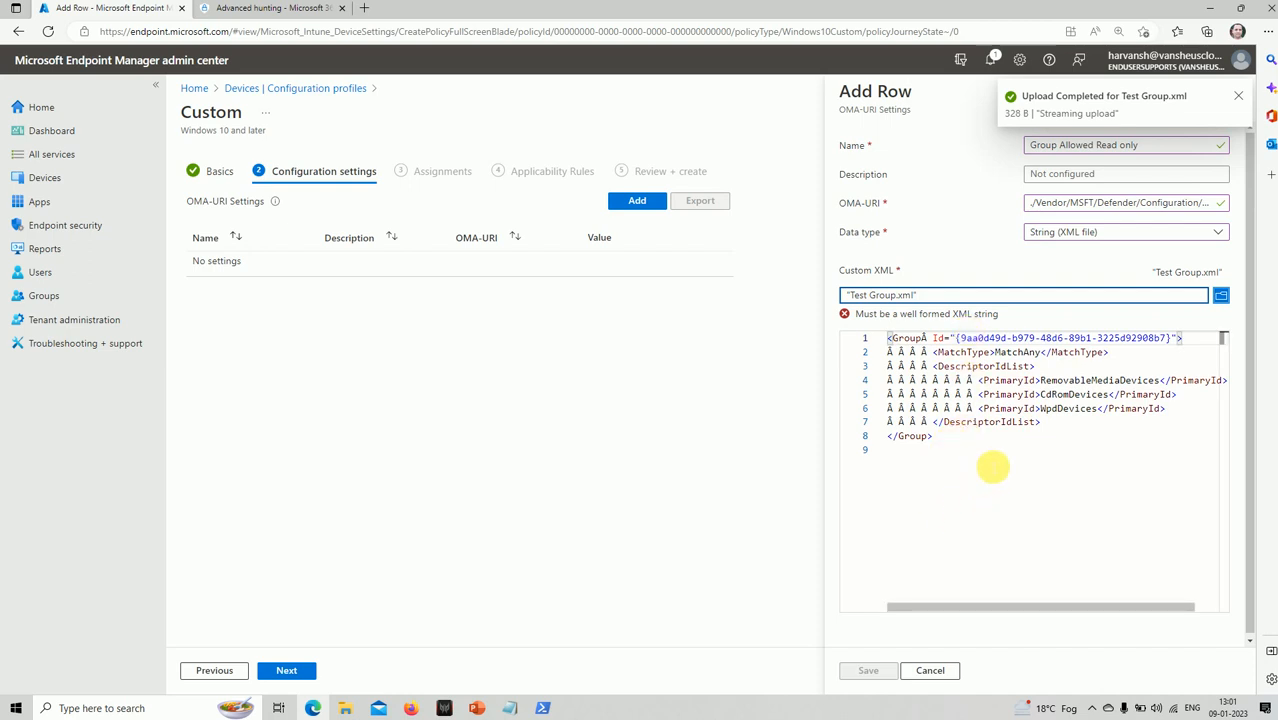
pyautogui.moveTo(975, 453); pyautogui.dragTo(864, 337)
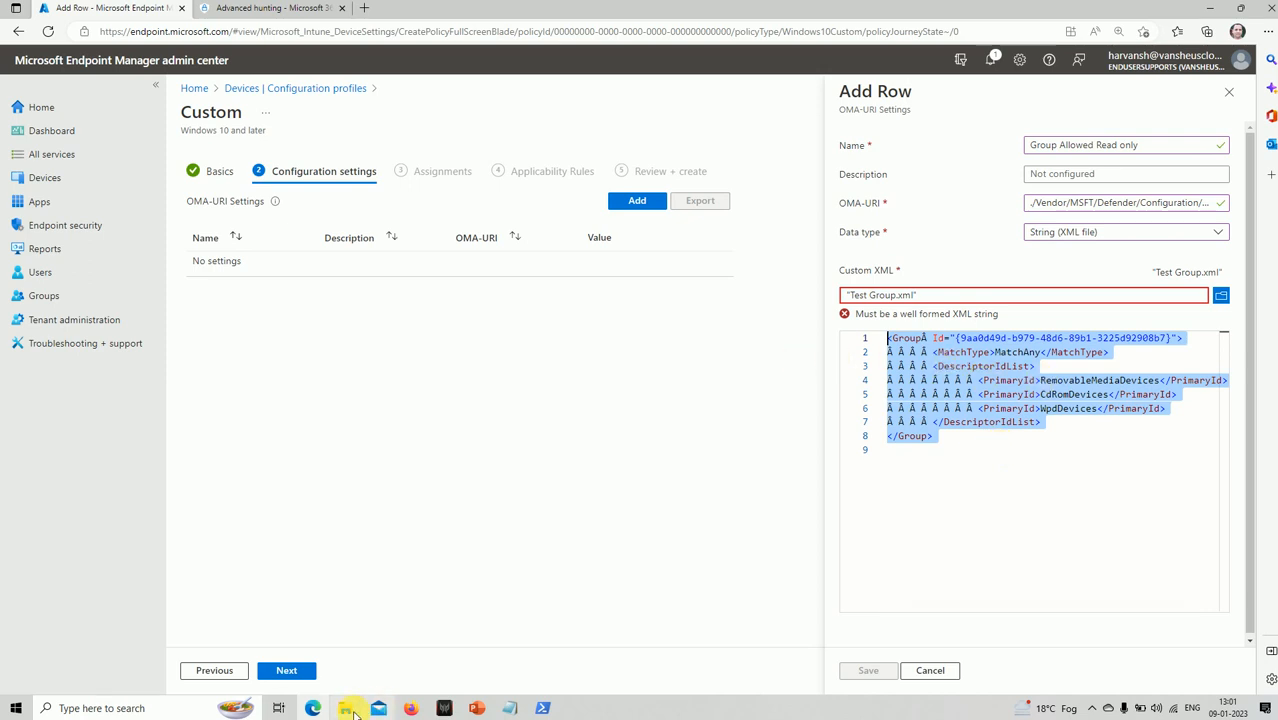
# Step: Switch to the Device Control Policy folder in File Explorer, open Group Approved USB.xml in Notepad and copy its entire content
pyautogui.moveTo(345, 707)
pyautogui.click(400, 658)
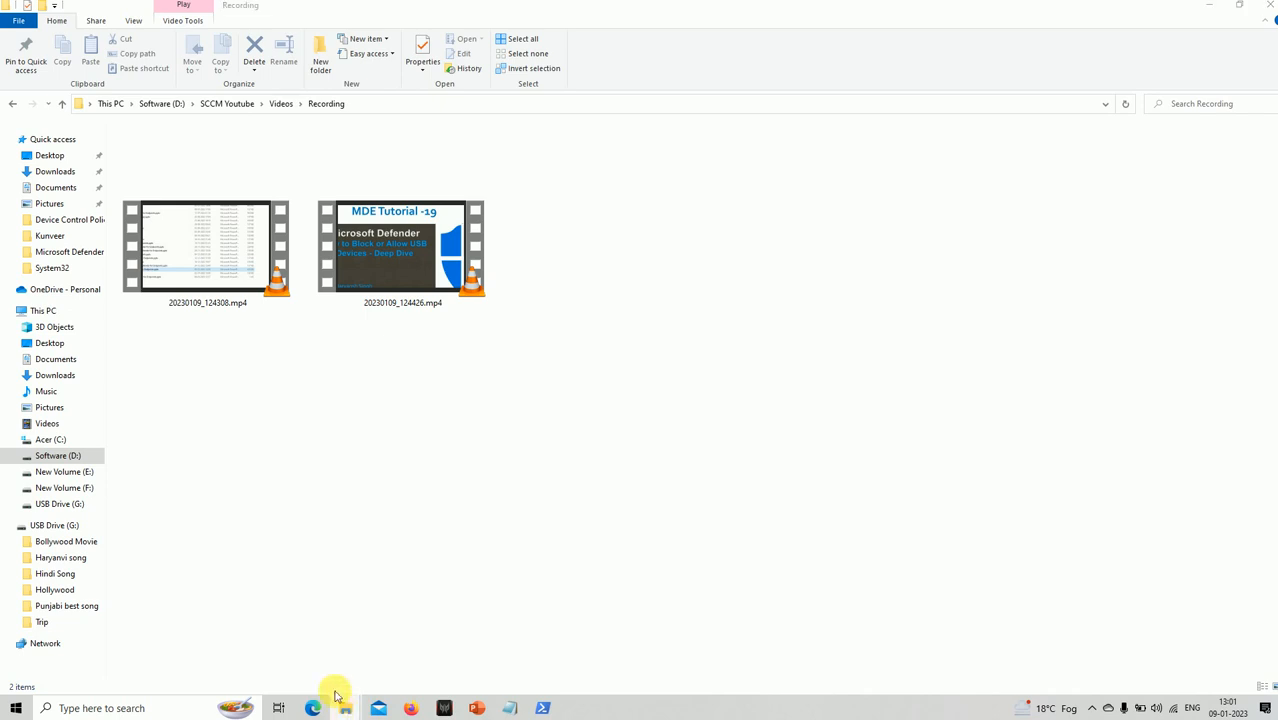
pyautogui.click(288, 652)
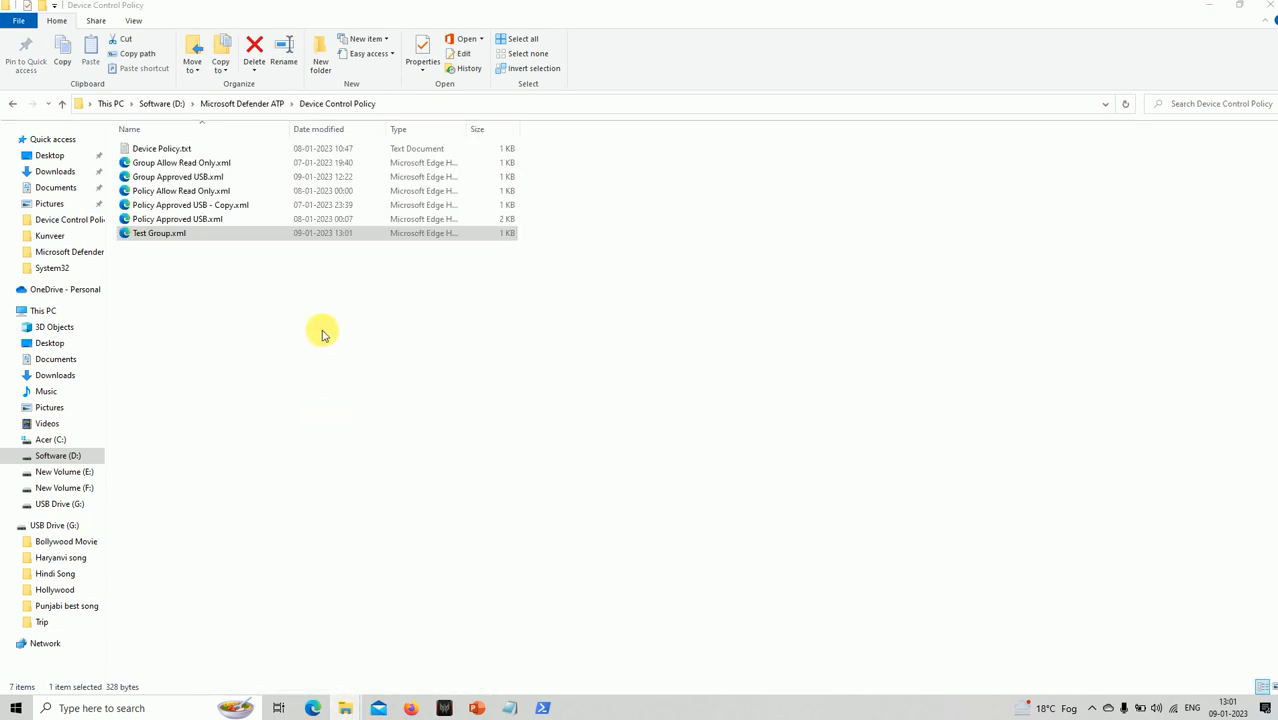
pyautogui.click(170, 220)
pyautogui.click(183, 177)
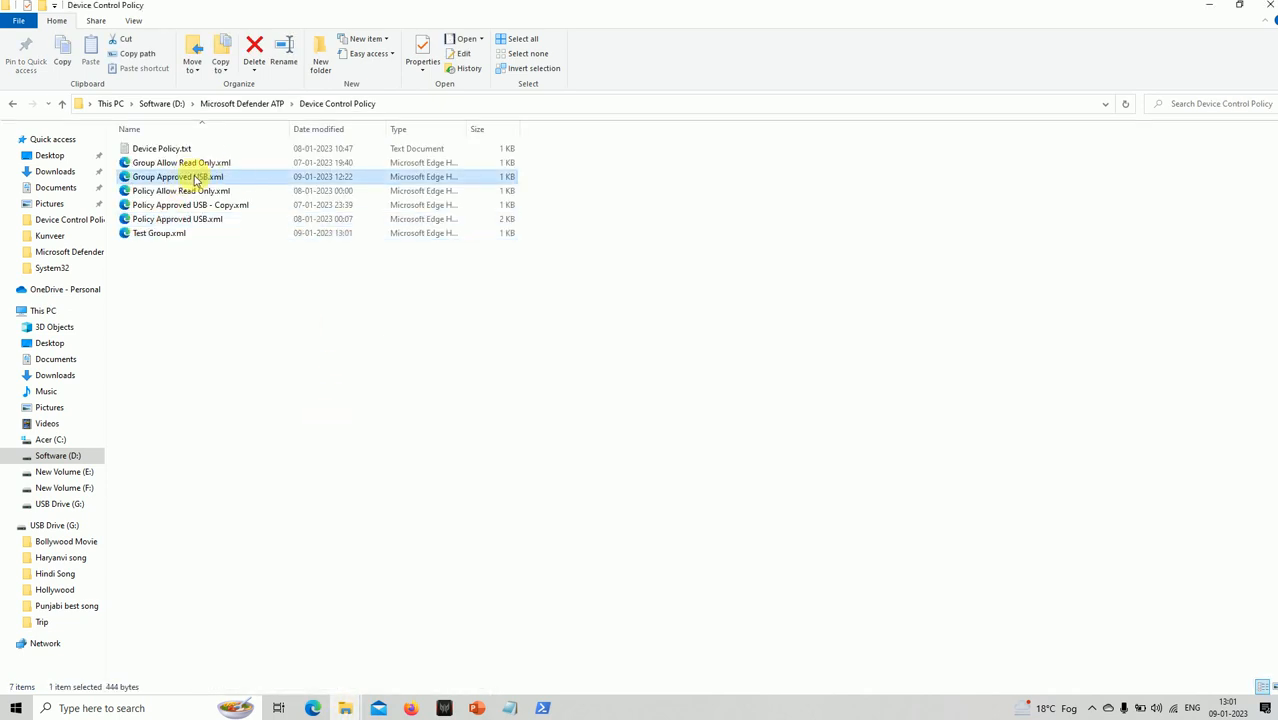
pyautogui.rightClick(195, 177)
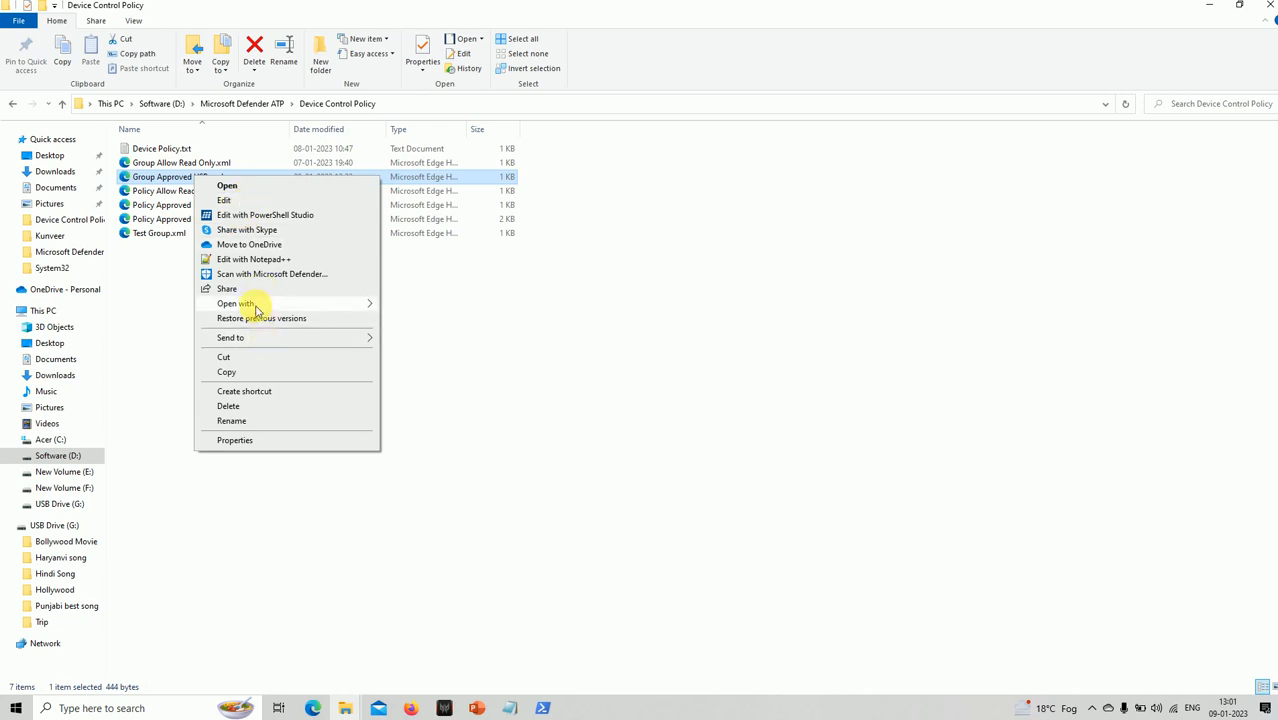
pyautogui.moveTo(251, 303)
pyautogui.click(466, 321)
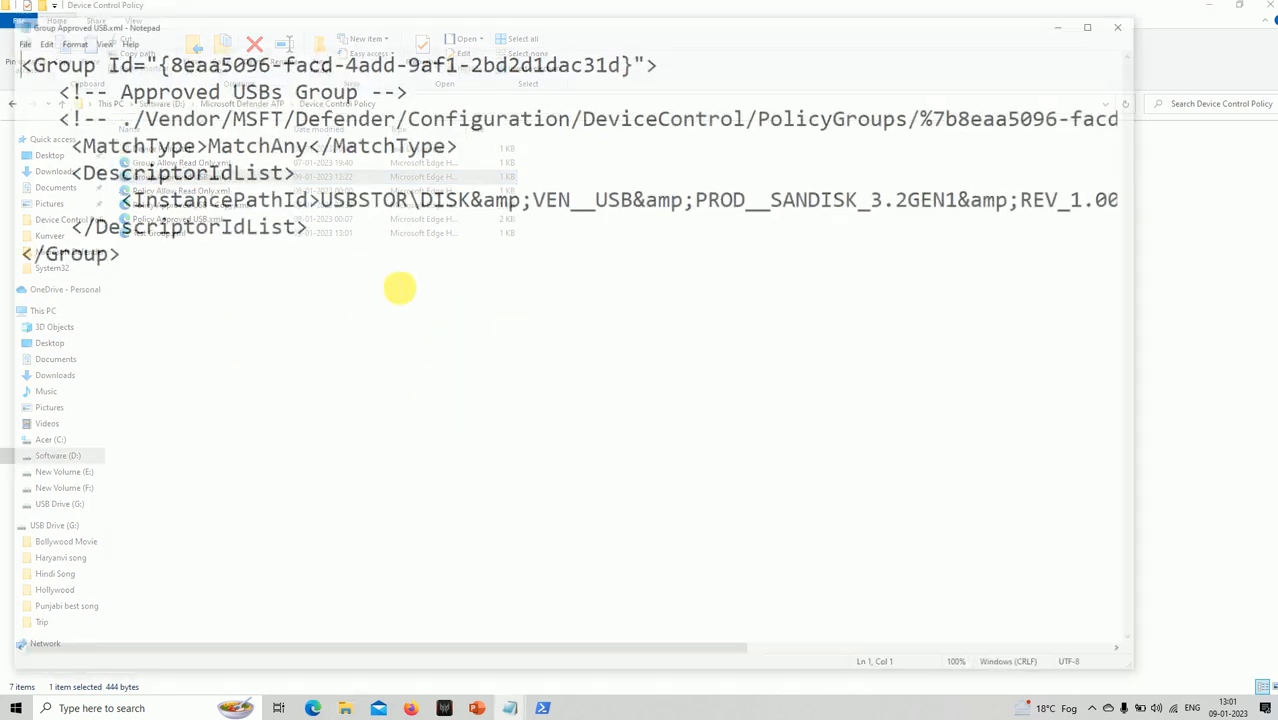
pyautogui.hotkey('ctrl', 'a')
pyautogui.hotkey('ctrl', 'c')
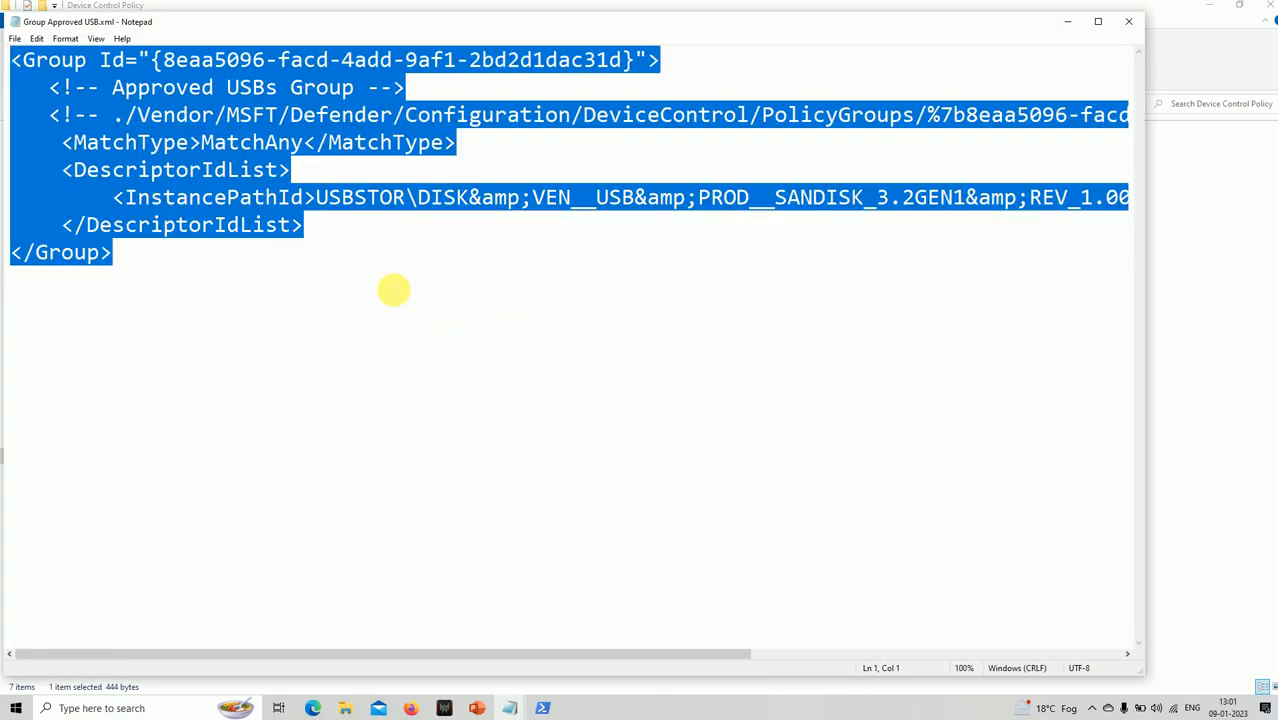
pyautogui.click(1128, 21)
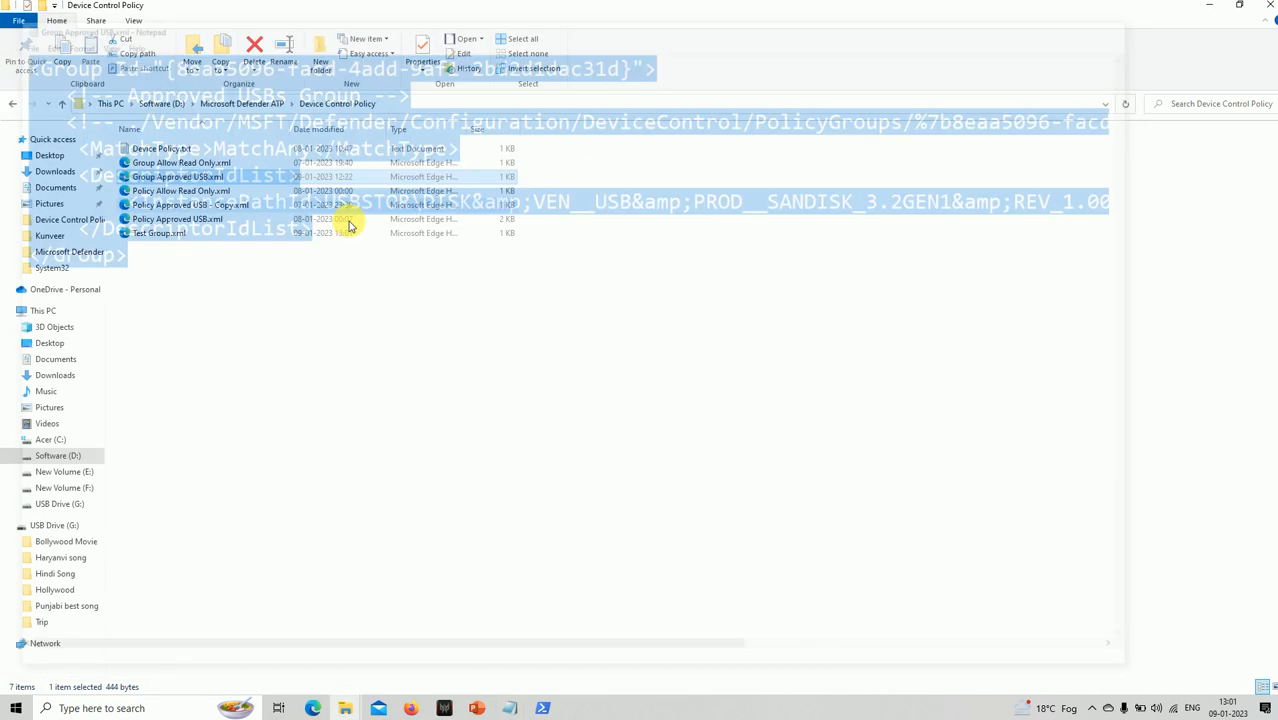
# Step: Open Test Group.xml in Notepad and replace its whole content with the XML copied from Group Approved USB.xml
pyautogui.click(150, 233)
pyautogui.rightClick(155, 233)
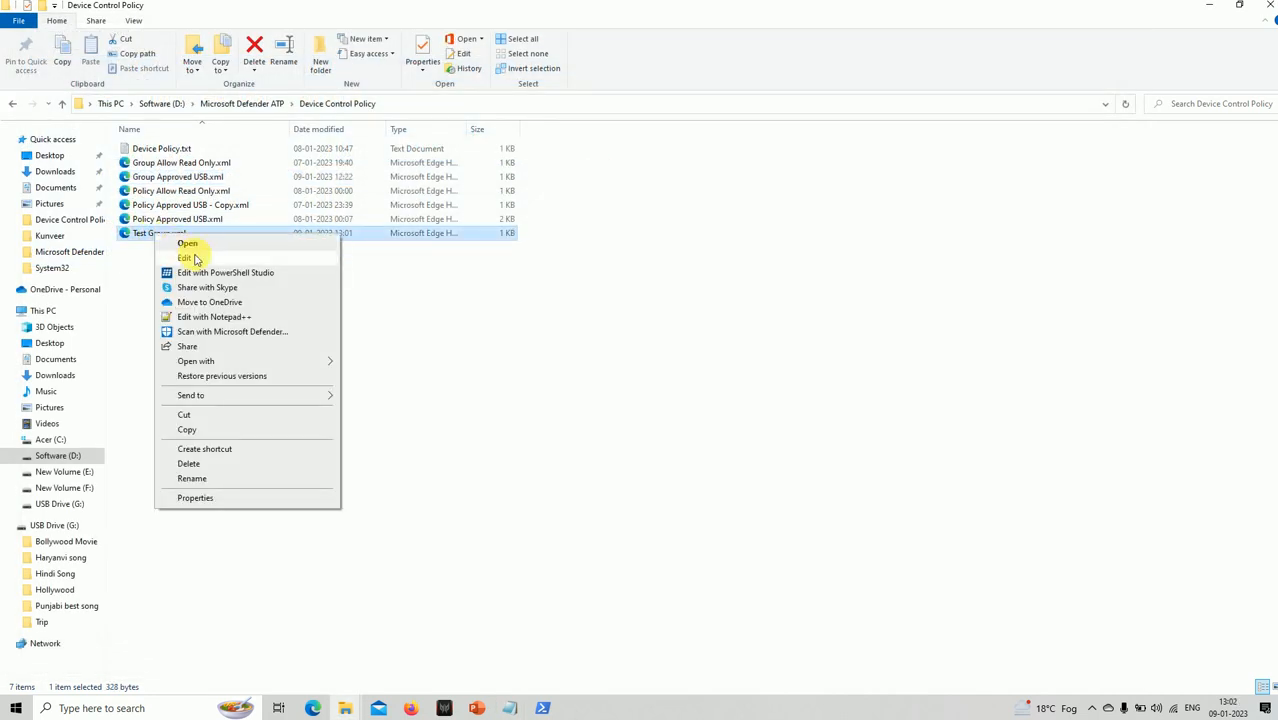
pyautogui.moveTo(228, 363)
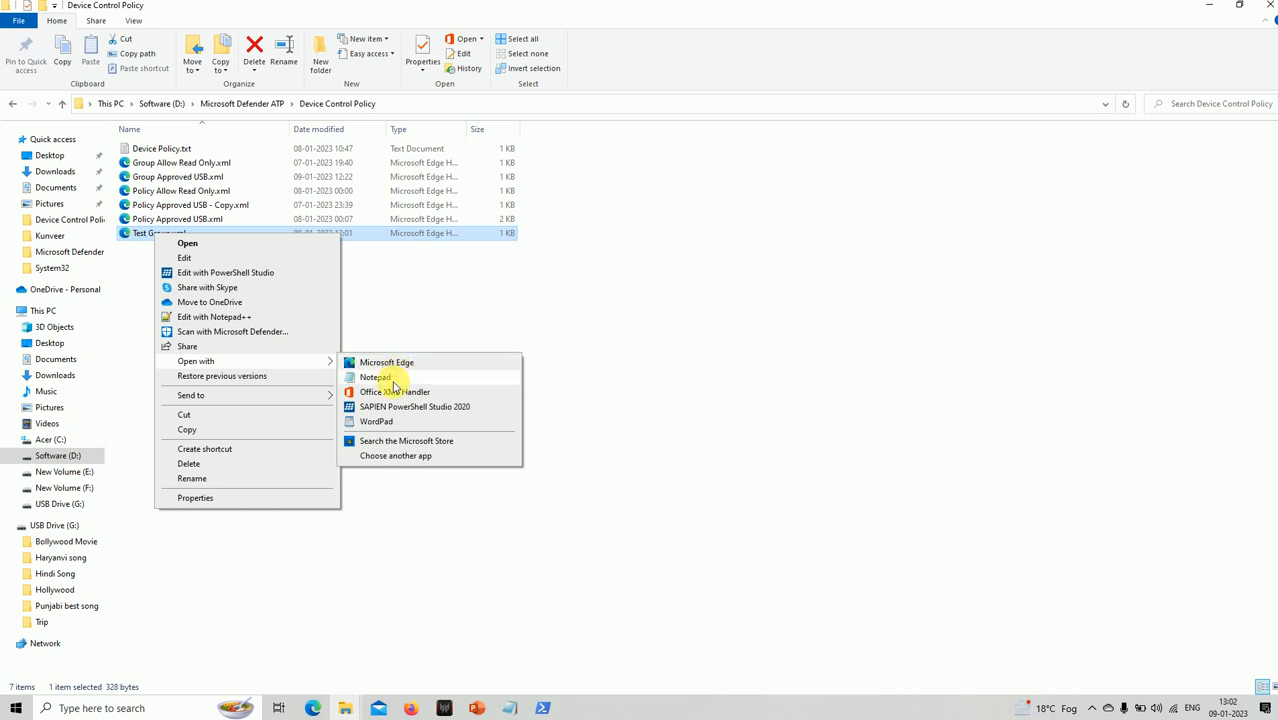
pyautogui.click(392, 380)
pyautogui.moveTo(185, 260); pyautogui.dragTo(11, 59)
pyautogui.hotkey('ctrl', 'v')
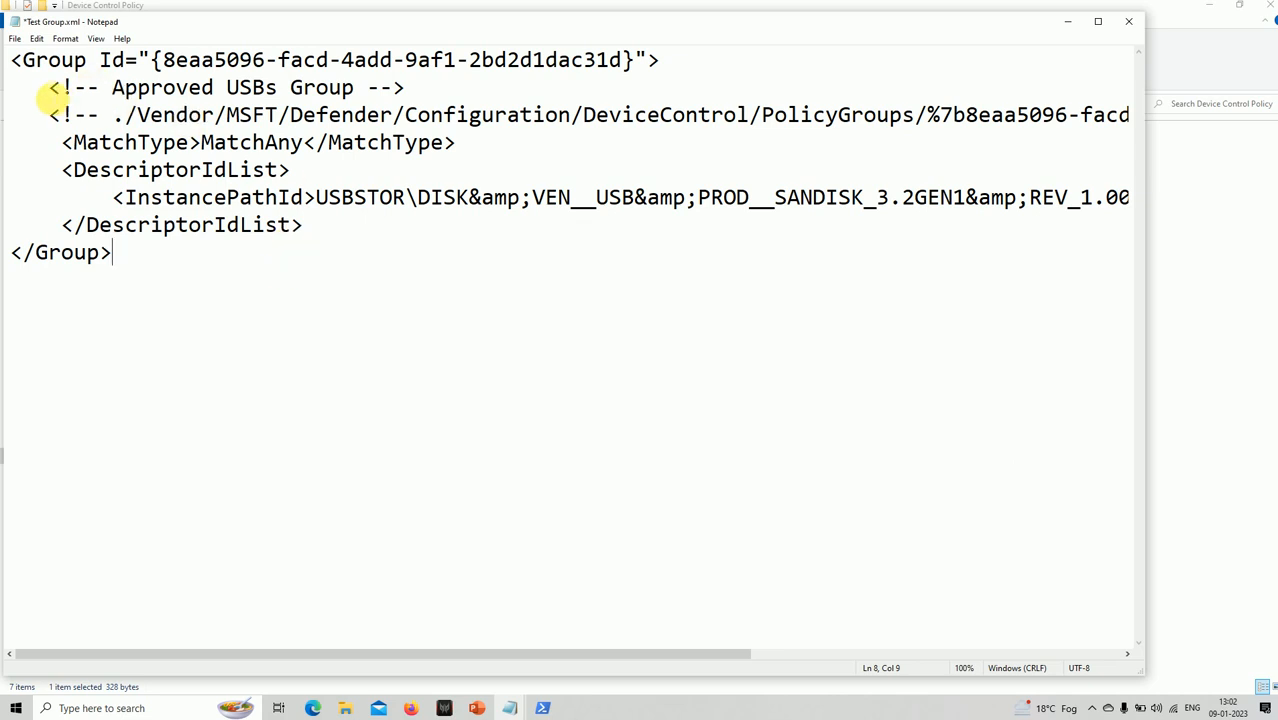
# Step: Delete the two comment lines and the leftover blank line below the Group Id line in Test Group.xml
pyautogui.moveTo(56, 92); pyautogui.dragTo(1175, 114)
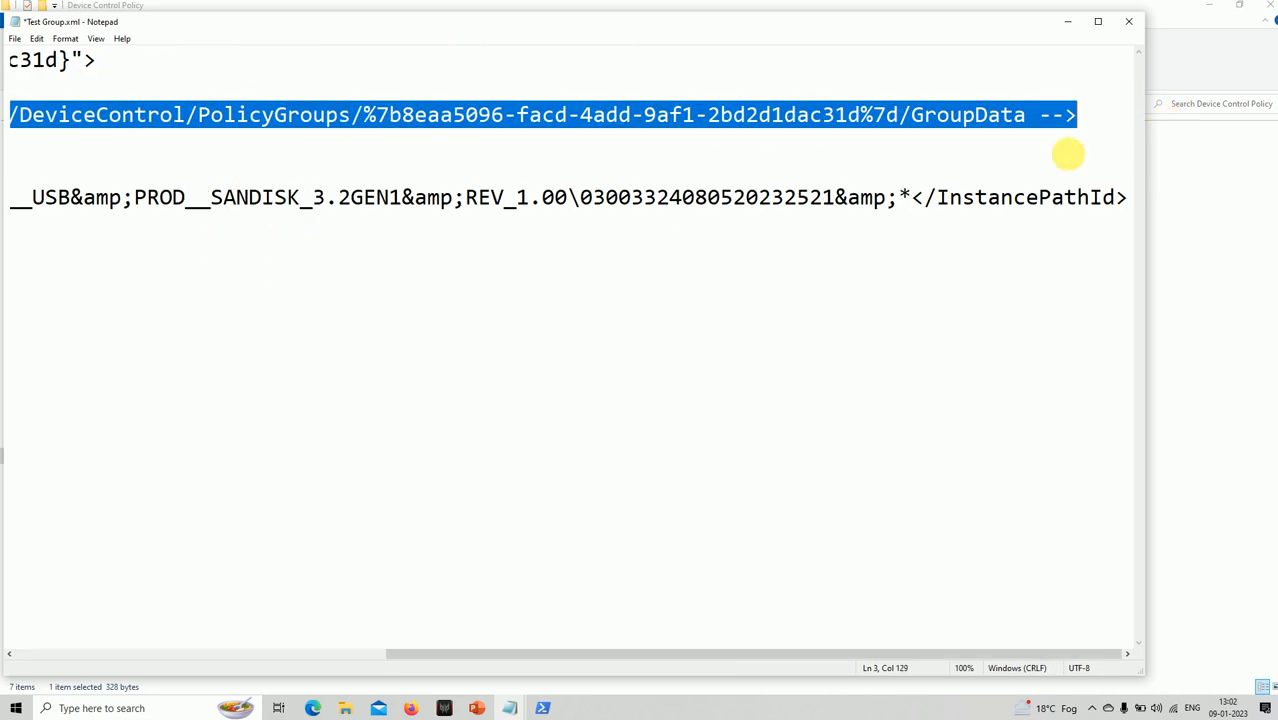
pyautogui.press('Delete')
pyautogui.press('BackSpace')
pyautogui.press('BackSpace')
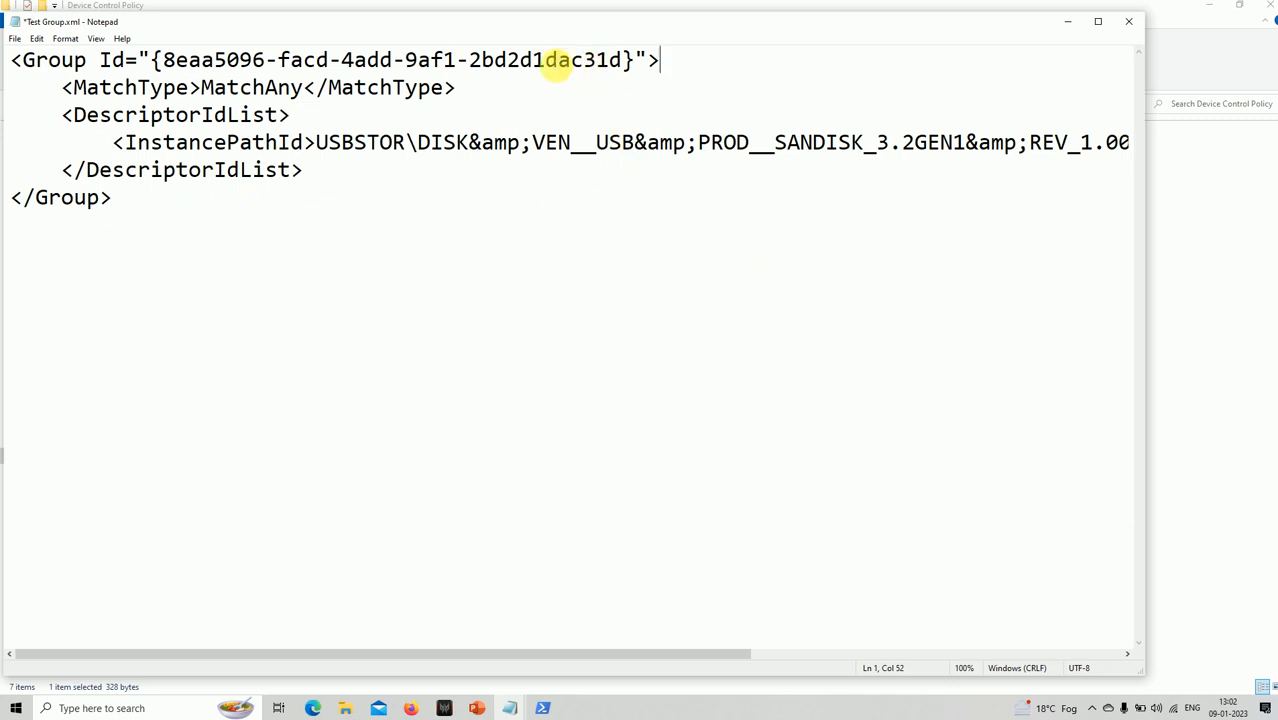
# Step: Replace the Group Id in Test Group.xml with the GUID copied from Windows PowerShell, then save and close the file
pyautogui.click(542, 708)
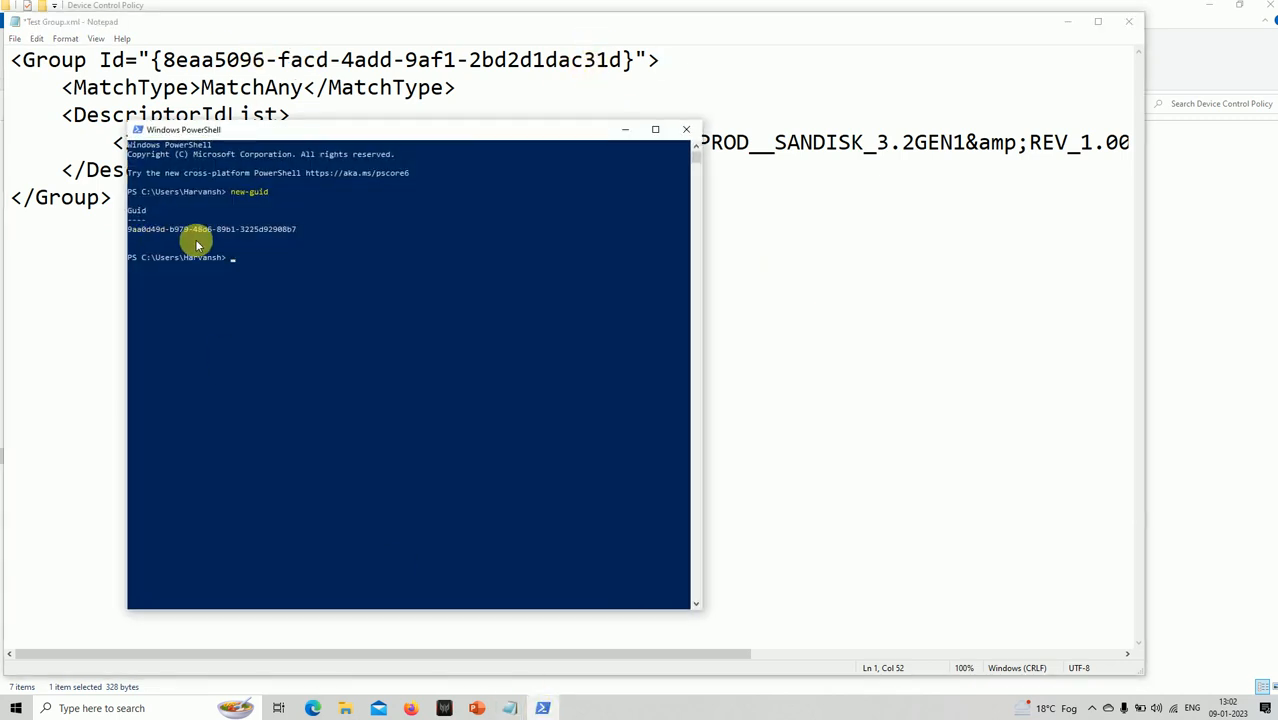
pyautogui.moveTo(283, 232); pyautogui.dragTo(128, 236)
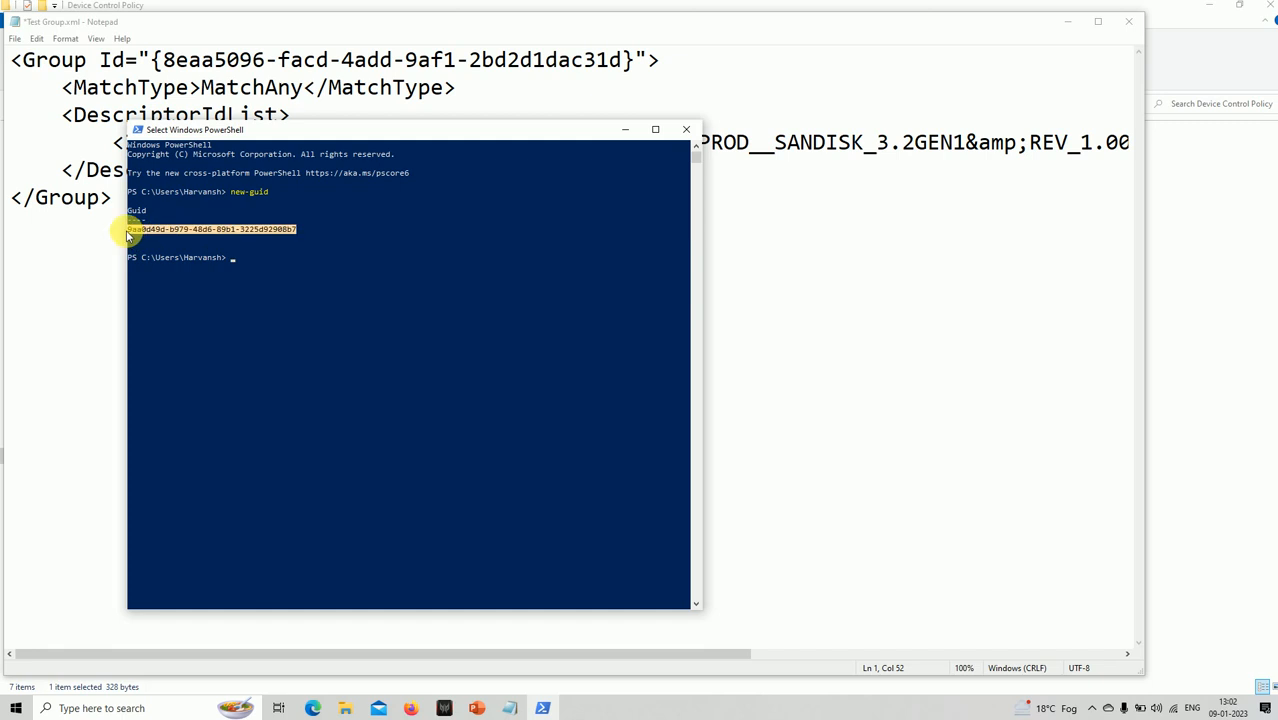
pyautogui.rightClick(134, 233)
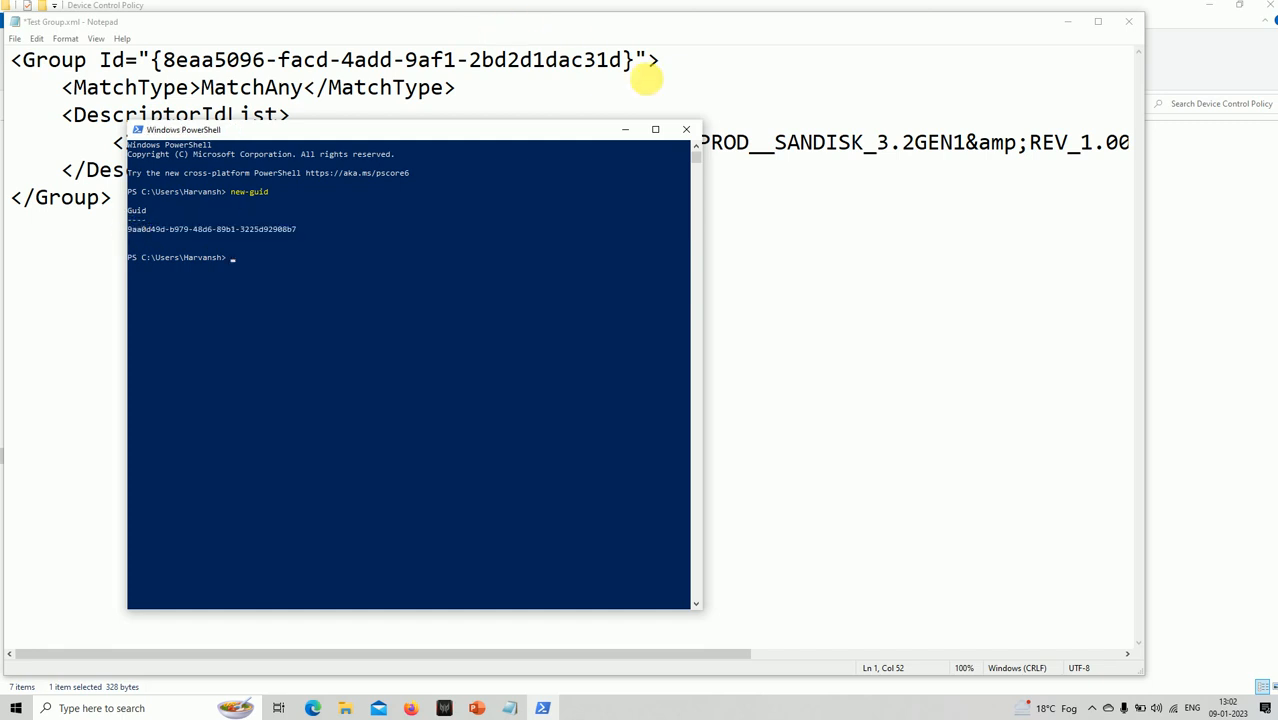
pyautogui.click(620, 62)
pyautogui.moveTo(624, 60); pyautogui.dragTo(160, 60)
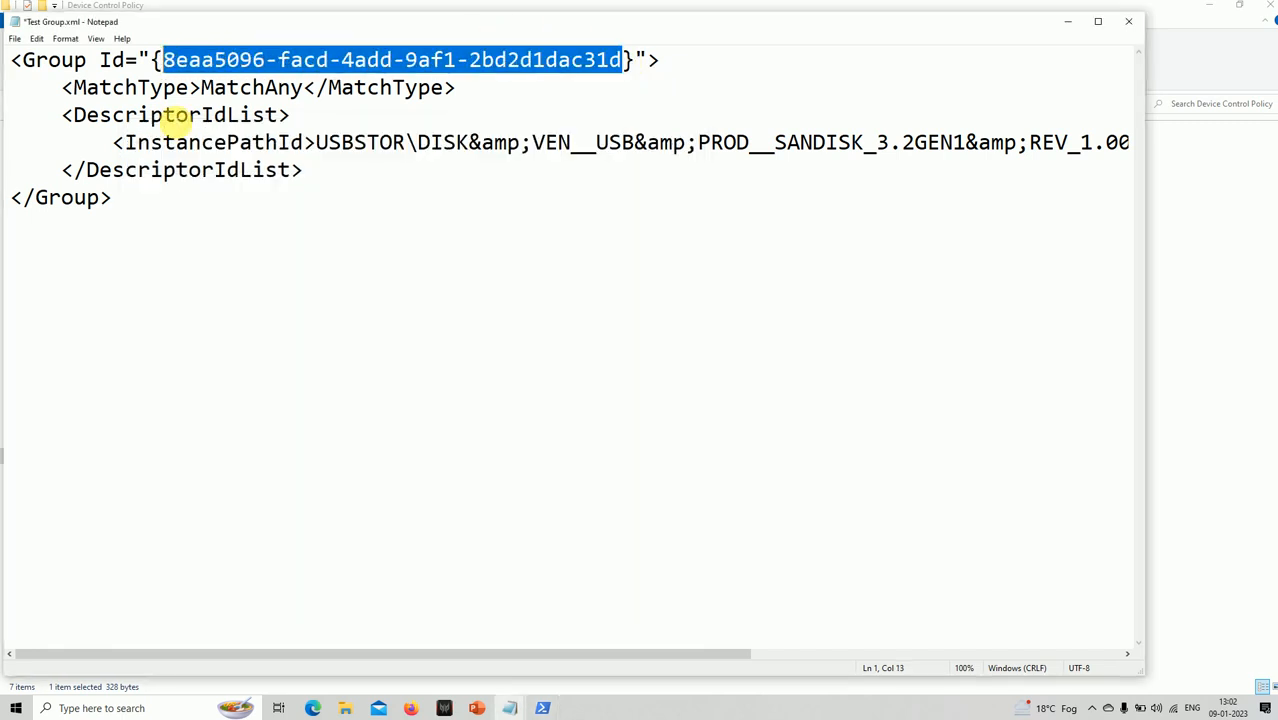
pyautogui.write('9aa0d49d-b979-48d6-89b1-3225d92908b7')
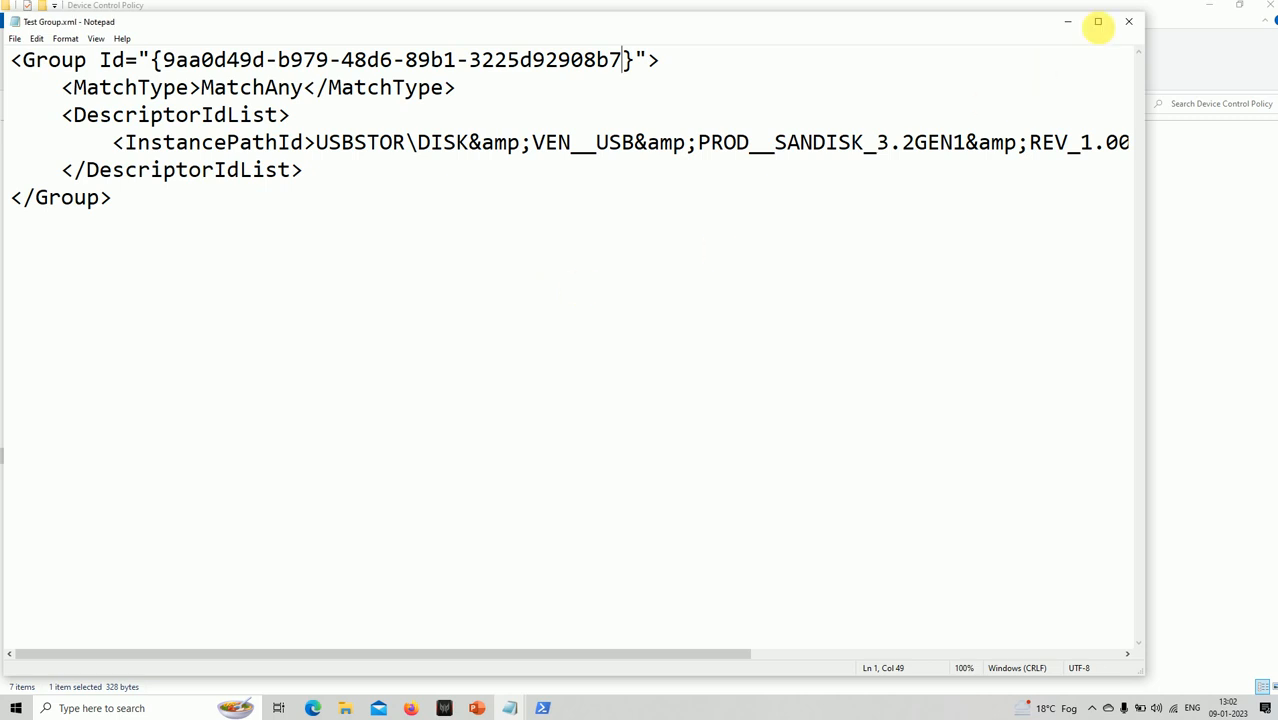
pyautogui.click(1128, 21)
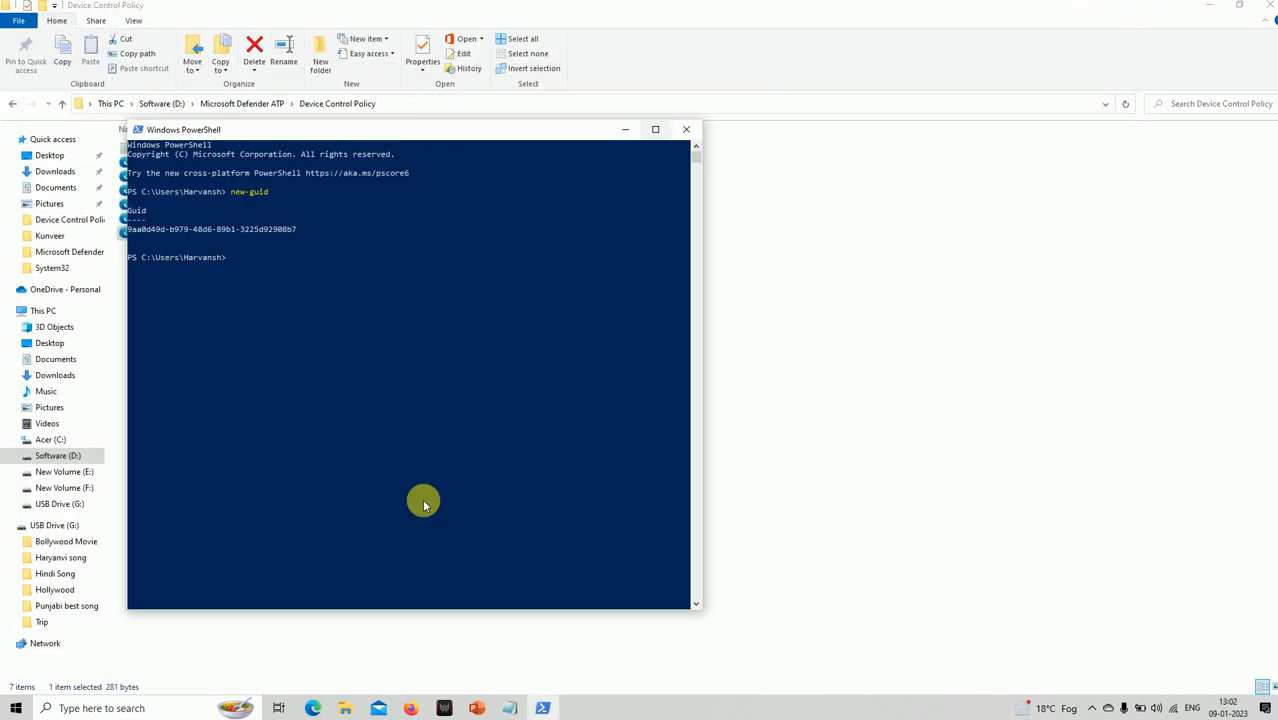
# Step: Switch to Microsoft Edge, load the edited Test Group.xml as the custom XML and save the Group Allowed Read only row
pyautogui.click(314, 708)
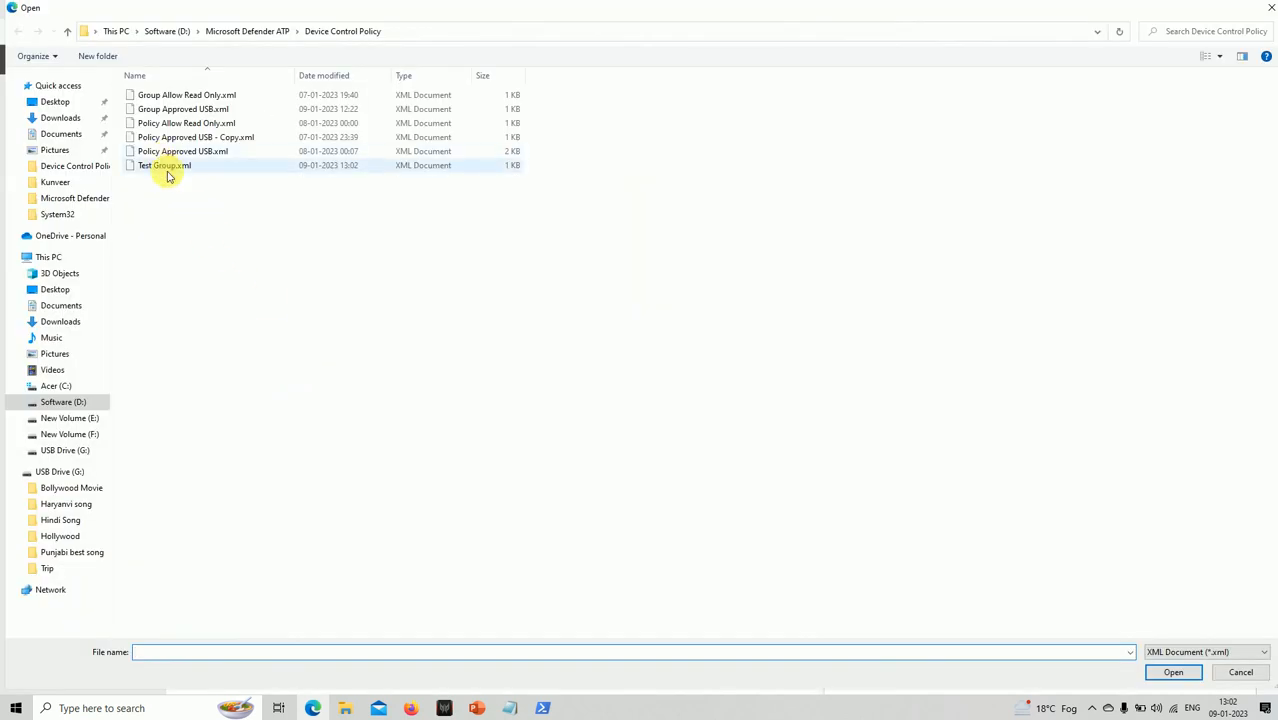
pyautogui.doubleClick(167, 168)
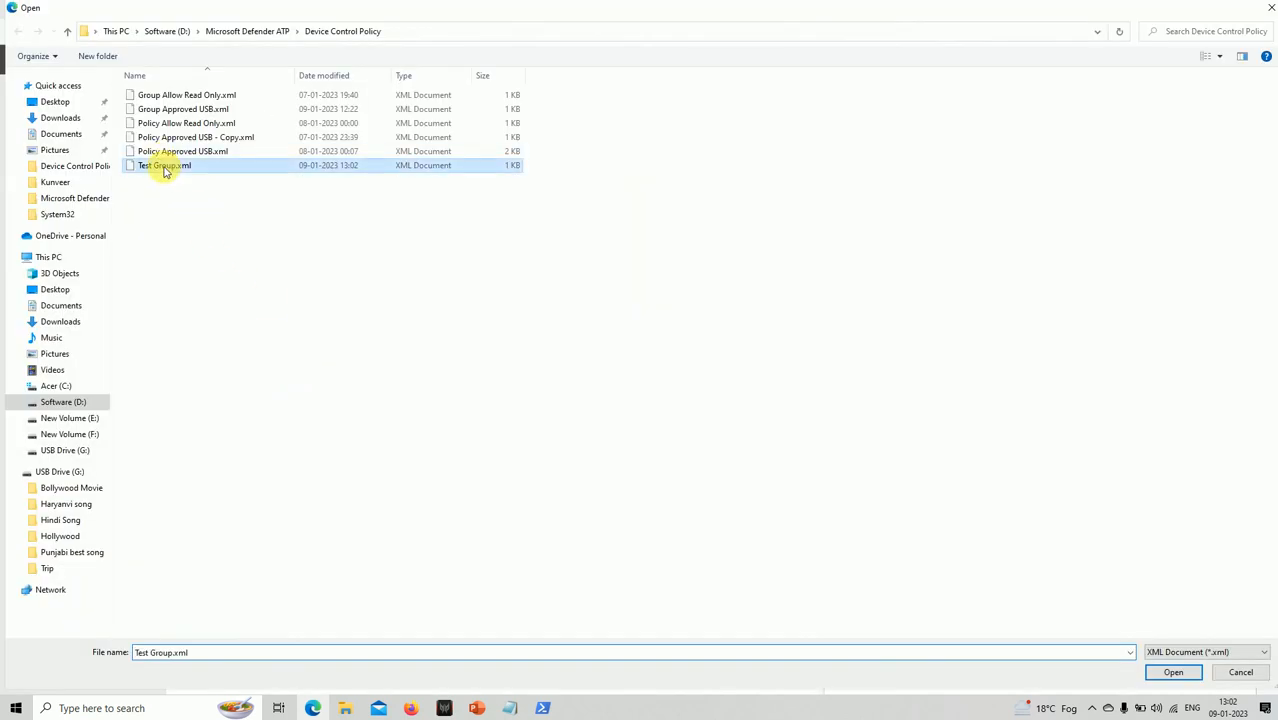
pyautogui.moveTo(1034, 418); pyautogui.dragTo(846, 317)
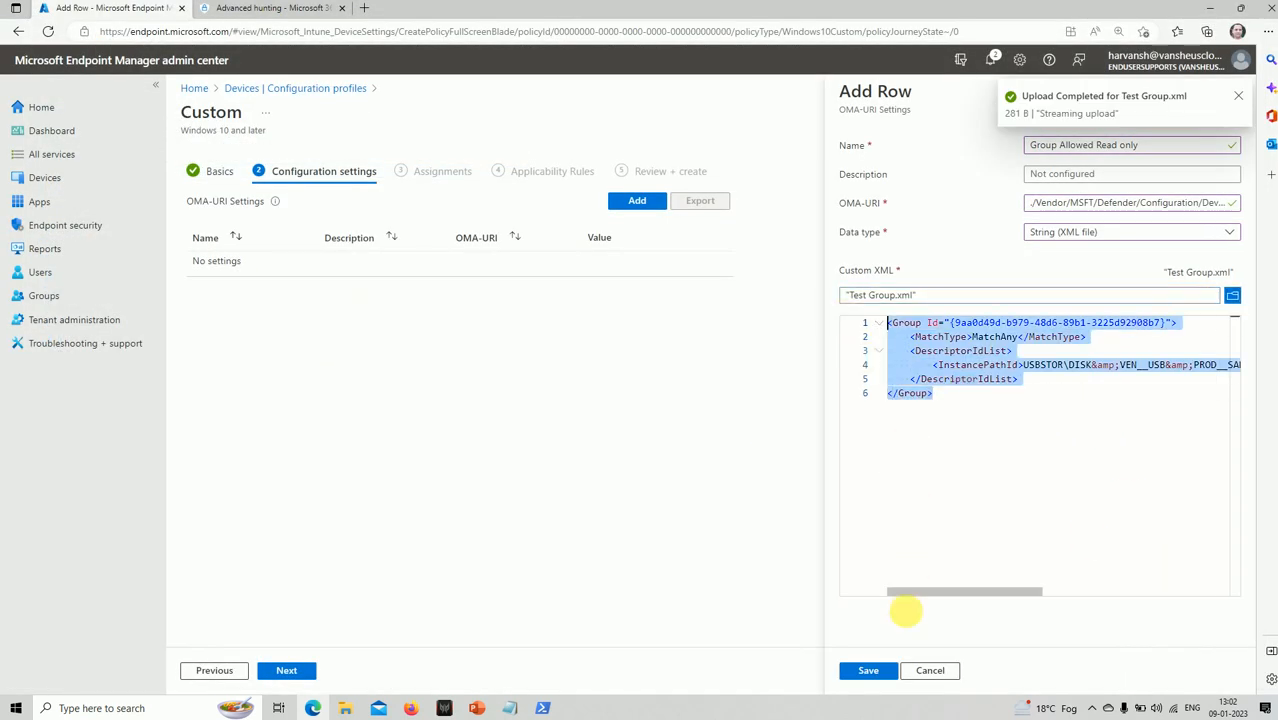
pyautogui.click(864, 670)
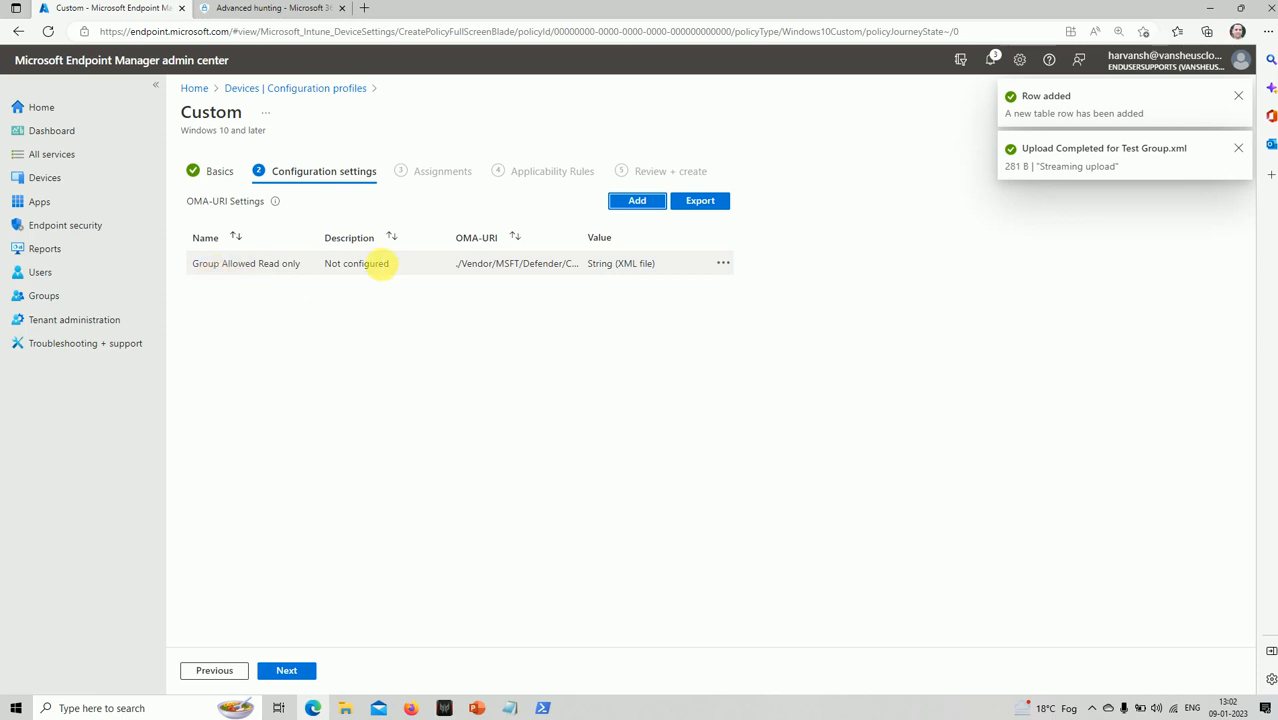
pyautogui.click(723, 263)
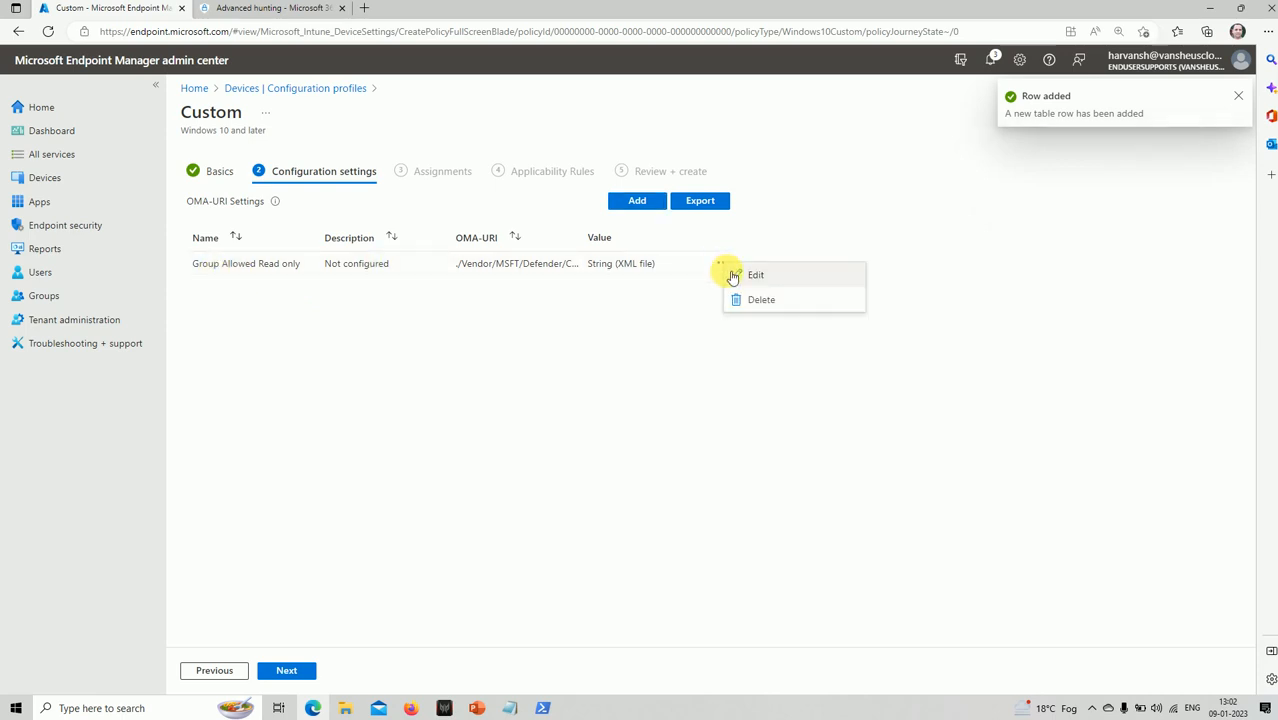
pyautogui.click(600, 237)
pyautogui.click(633, 200)
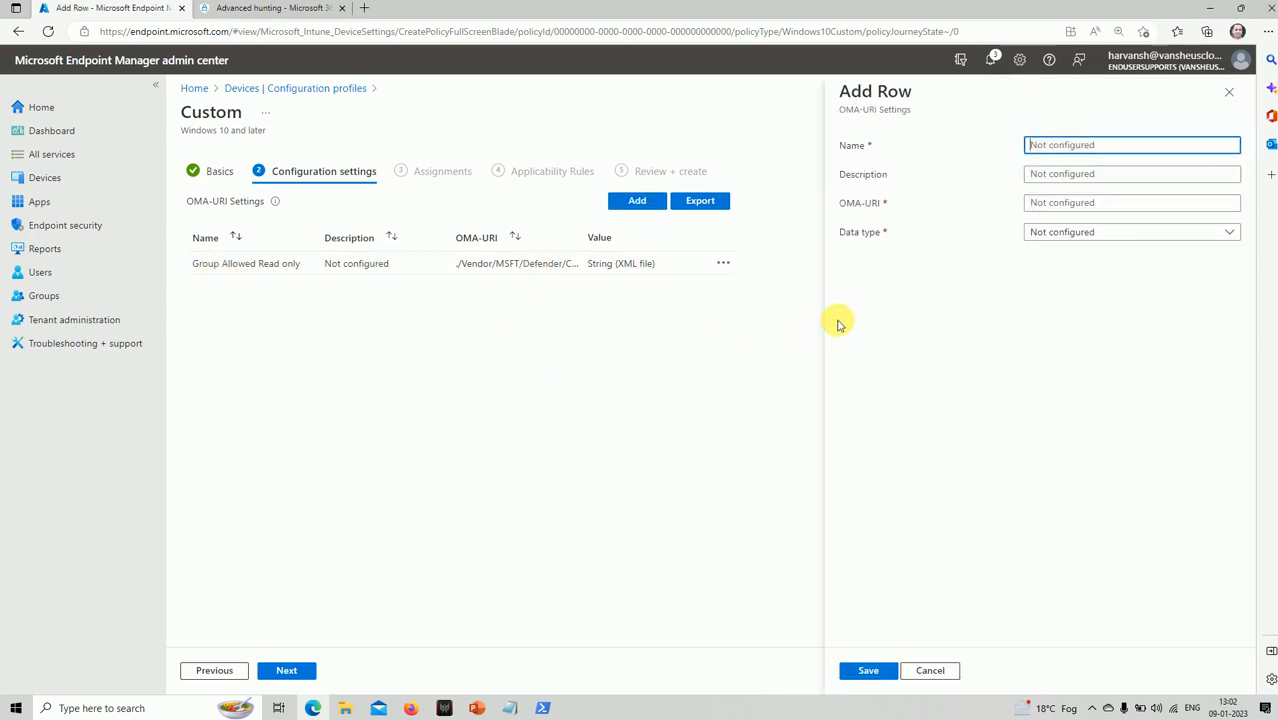
pyautogui.click(1231, 92)
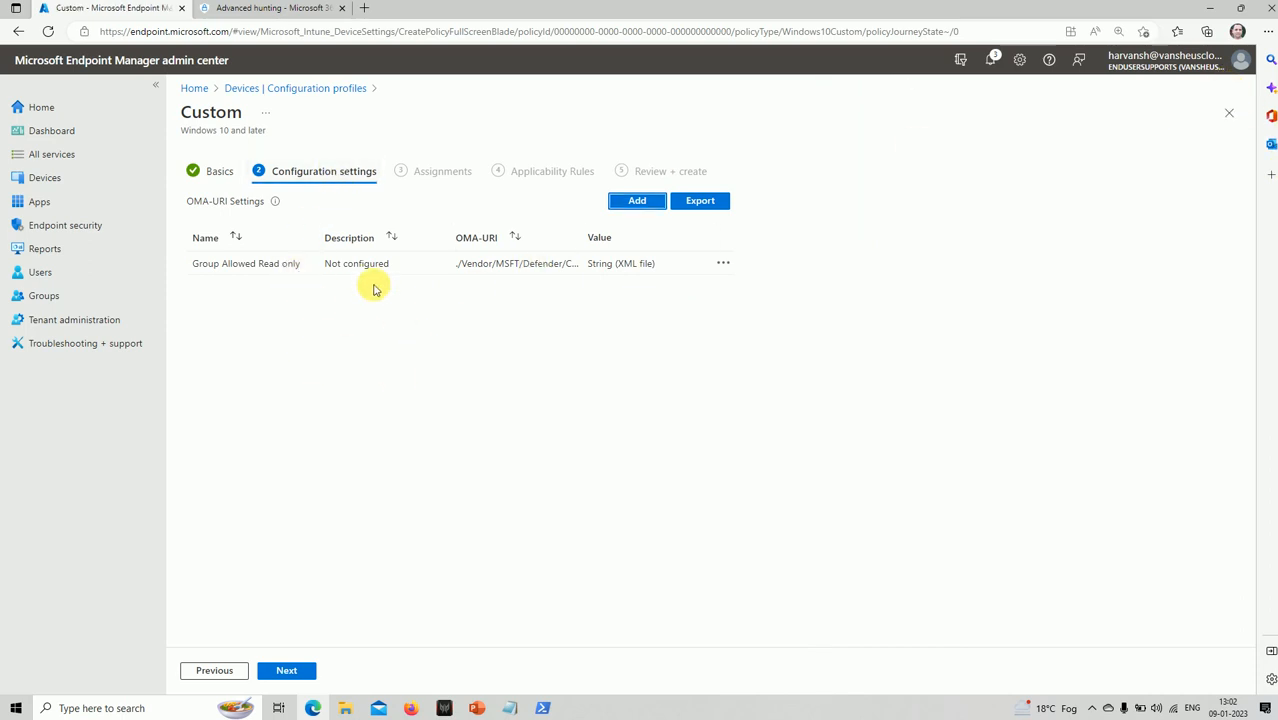
# Step: Continue from the custom profile's configuration settings to the Assignments stage
pyautogui.click(290, 670)
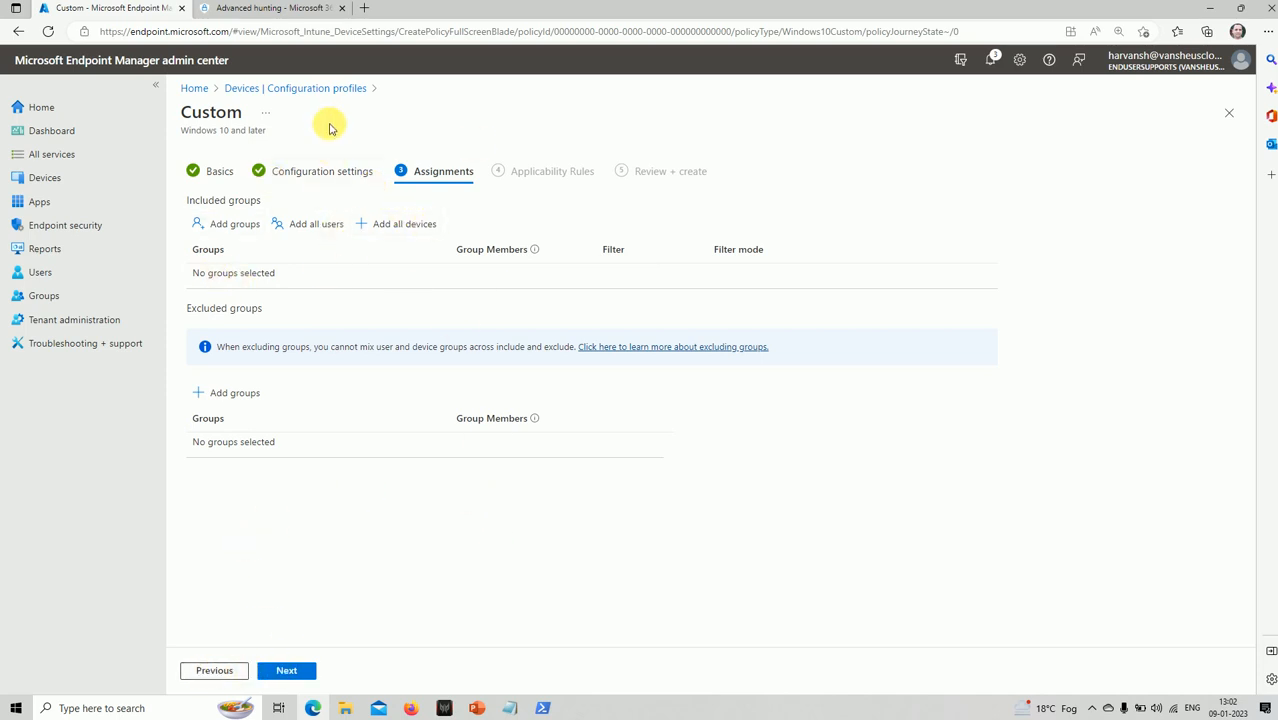
# Step: Discard the unfinished custom profile, return to Configuration profiles and go to the Device ID Blocked query in Advanced hunting
pyautogui.click(320, 89)
pyautogui.click(692, 100)
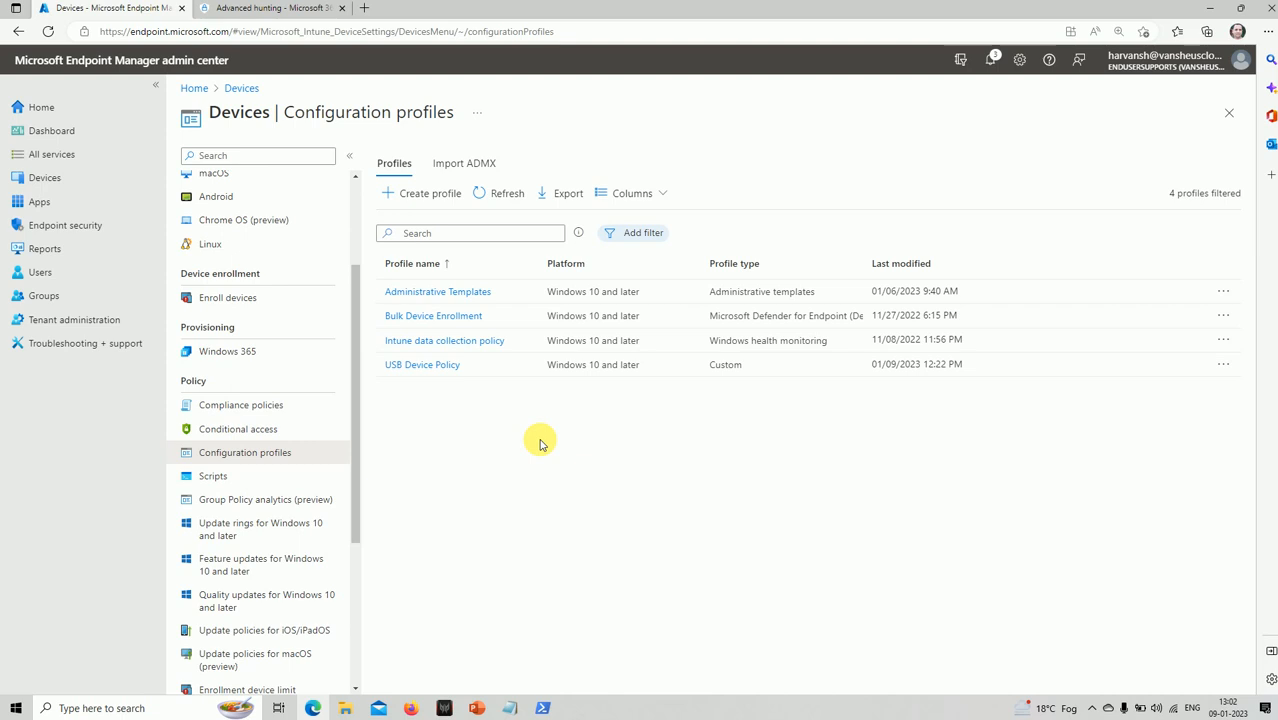
pyautogui.click(287, 12)
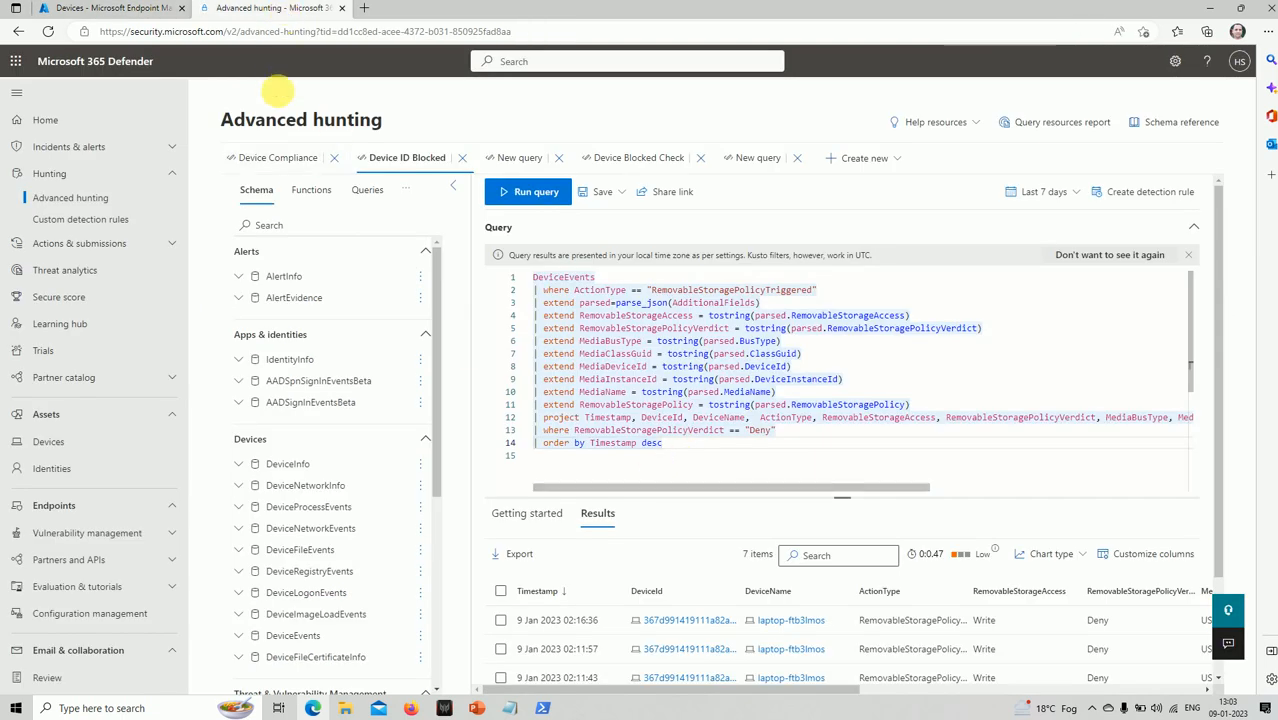
pyautogui.click(650, 443)
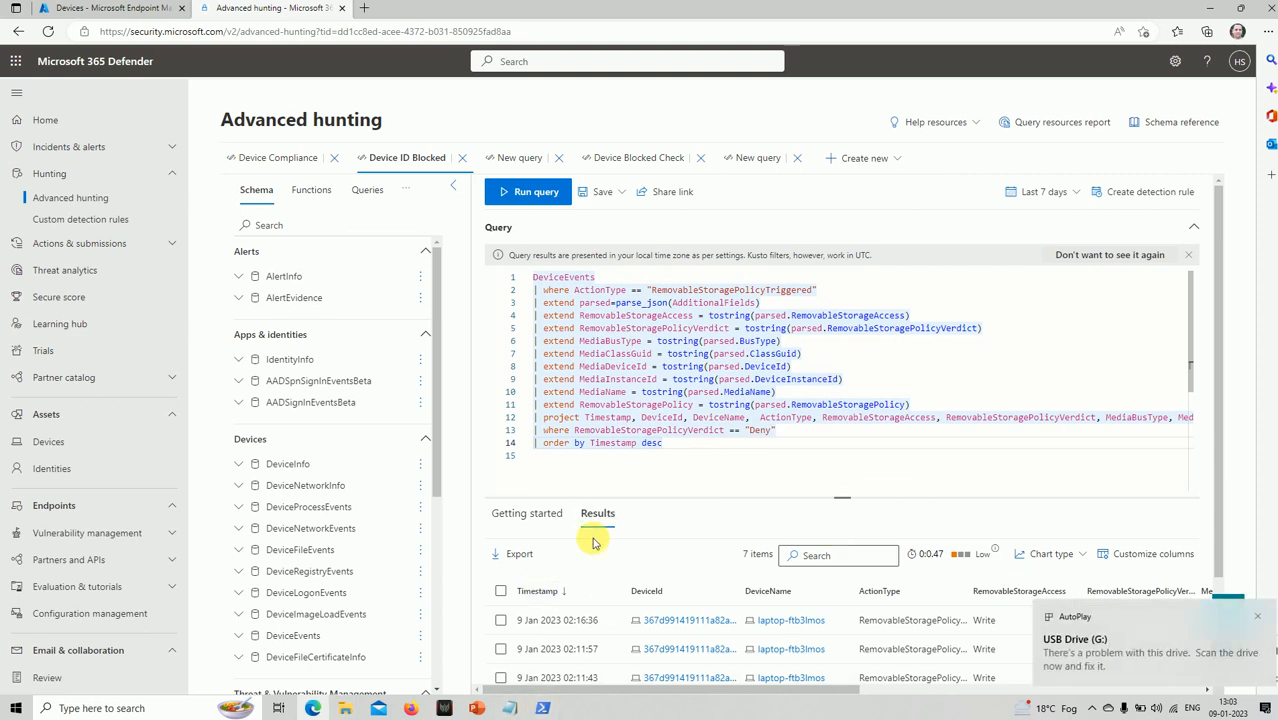
# Step: Switch to File Explorer, close the Recording folder and arrange the USB Drive (G:) window over the Device Control Policy folder
pyautogui.click(350, 708)
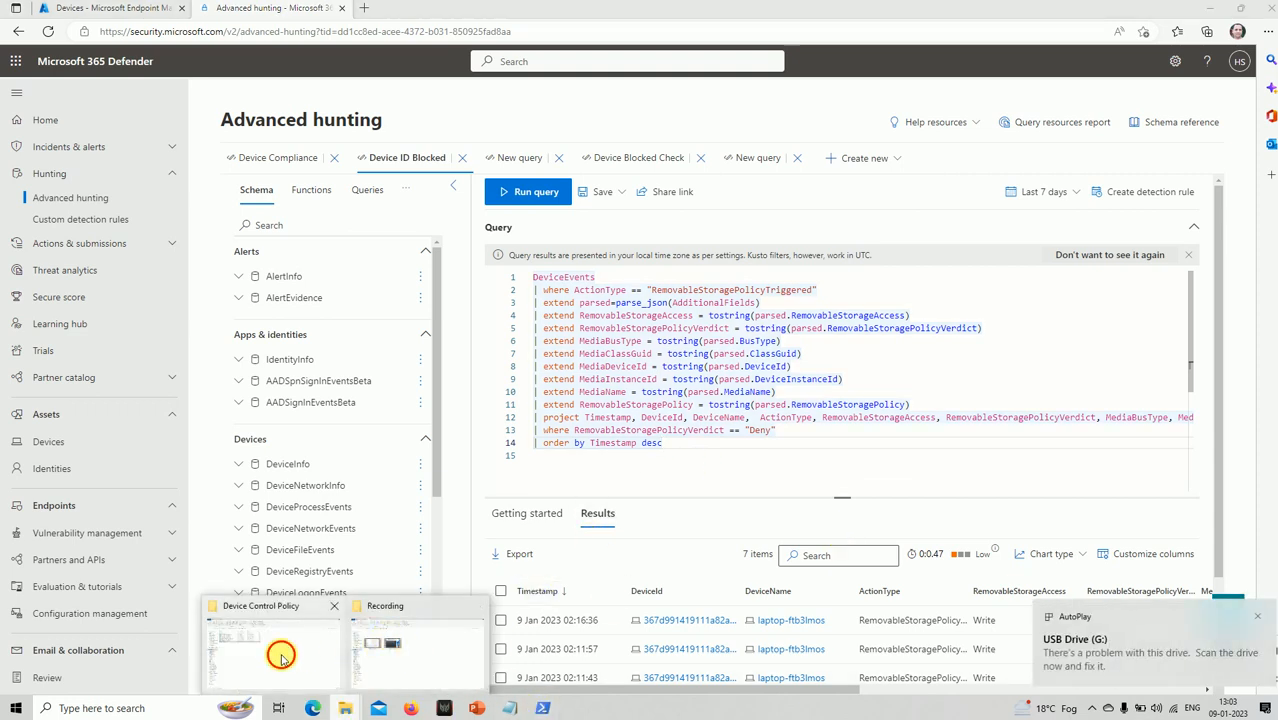
pyautogui.click(285, 652)
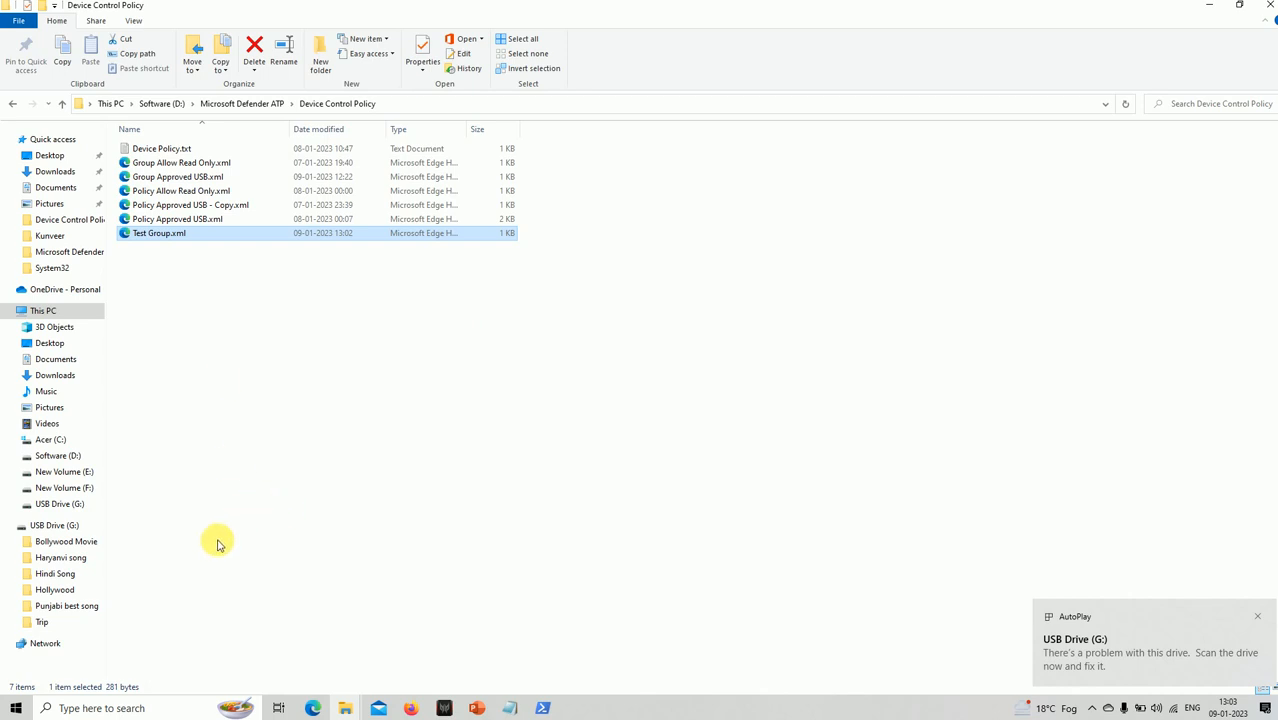
pyautogui.click(343, 710)
pyautogui.click(456, 670)
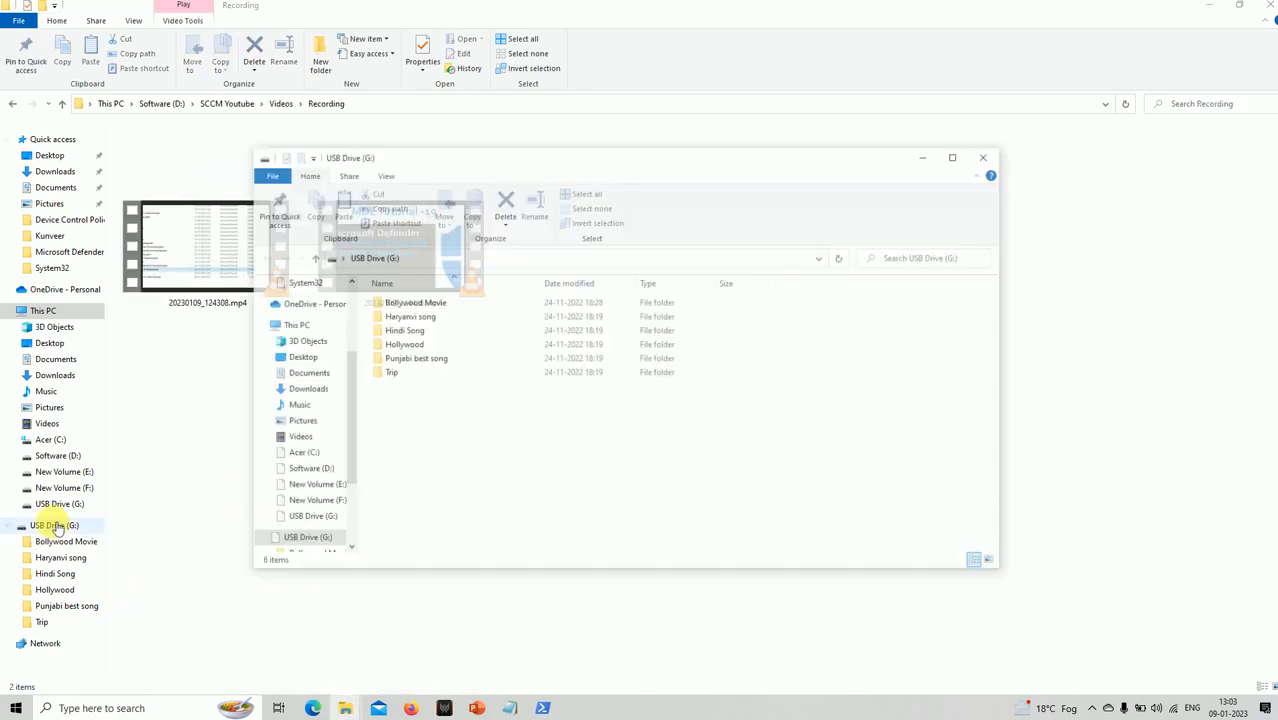
pyautogui.moveTo(603, 170); pyautogui.dragTo(634, 152)
pyautogui.click(1266, 8)
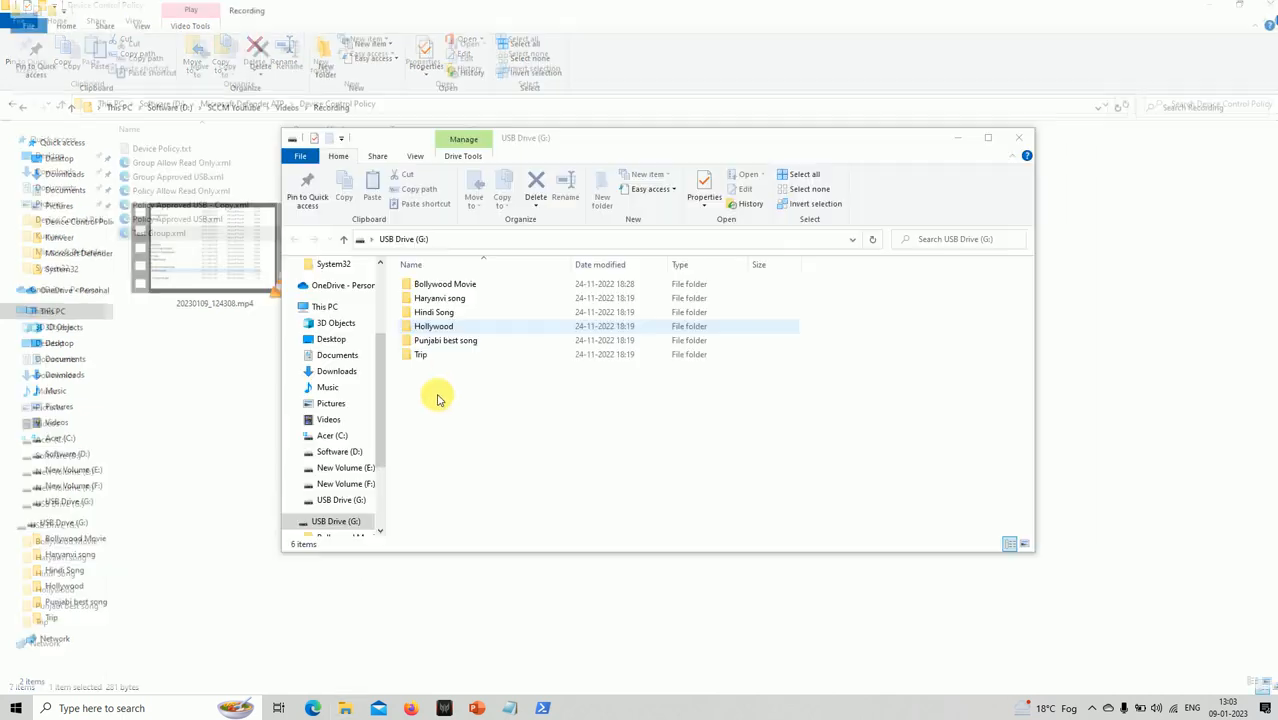
pyautogui.moveTo(637, 157)
pyautogui.mouseDown()
pyautogui.moveTo(653, 168)
pyautogui.moveTo(631, 164)
pyautogui.mouseUp()
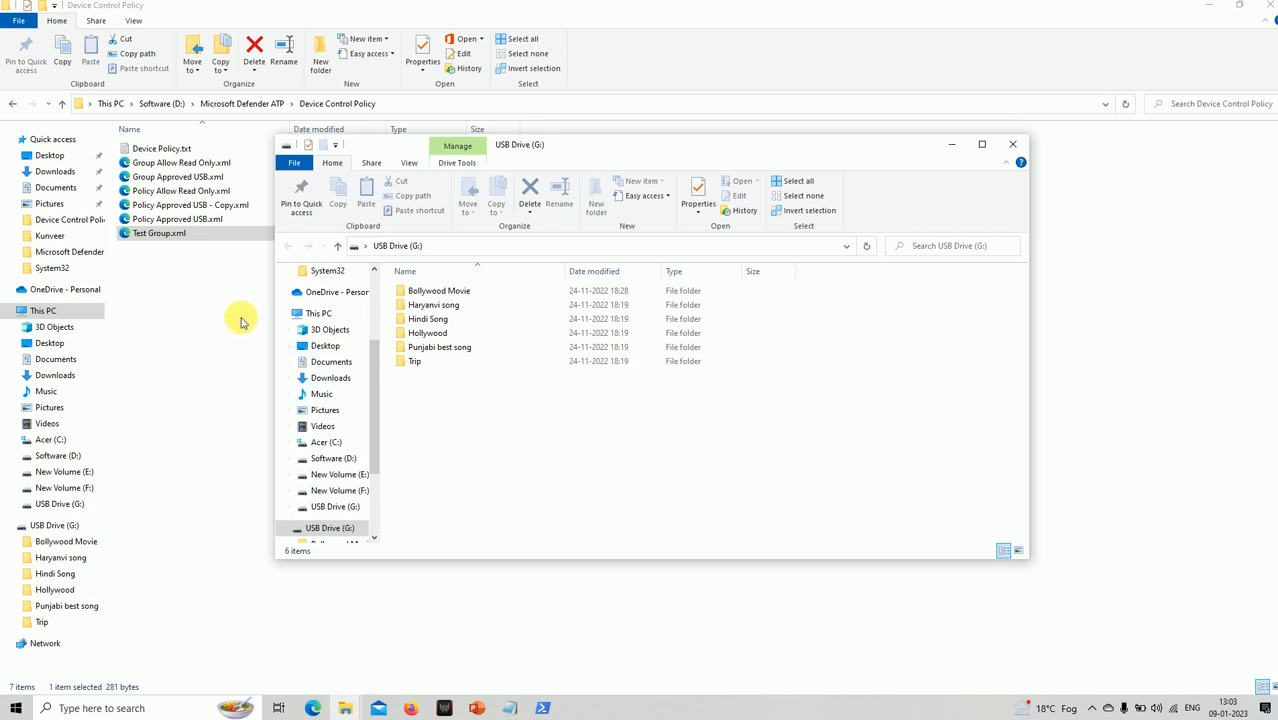
# Step: Test write access by trying to copy Device Policy.txt from the Device Control Policy folder to USB Drive (G:), and cancel the interrupted copy
pyautogui.click(195, 235)
pyautogui.rightClick(195, 235)
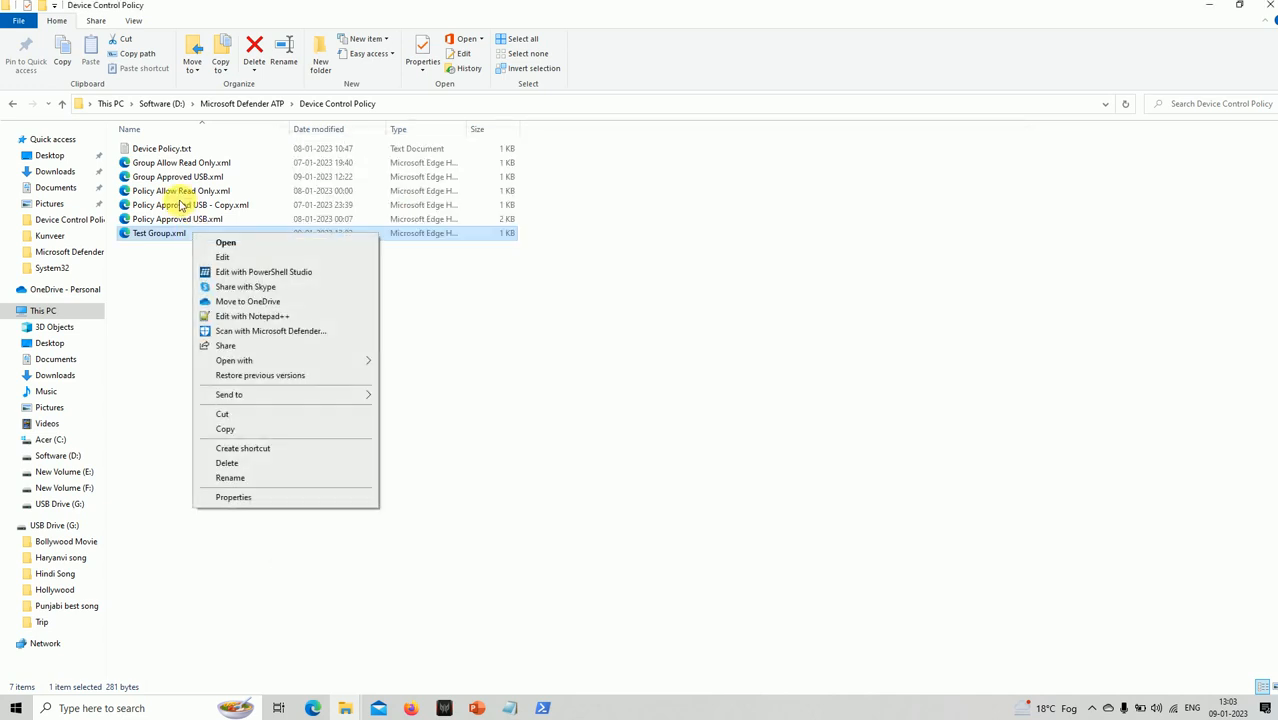
pyautogui.click(180, 204)
pyautogui.click(167, 152)
pyautogui.rightClick(167, 152)
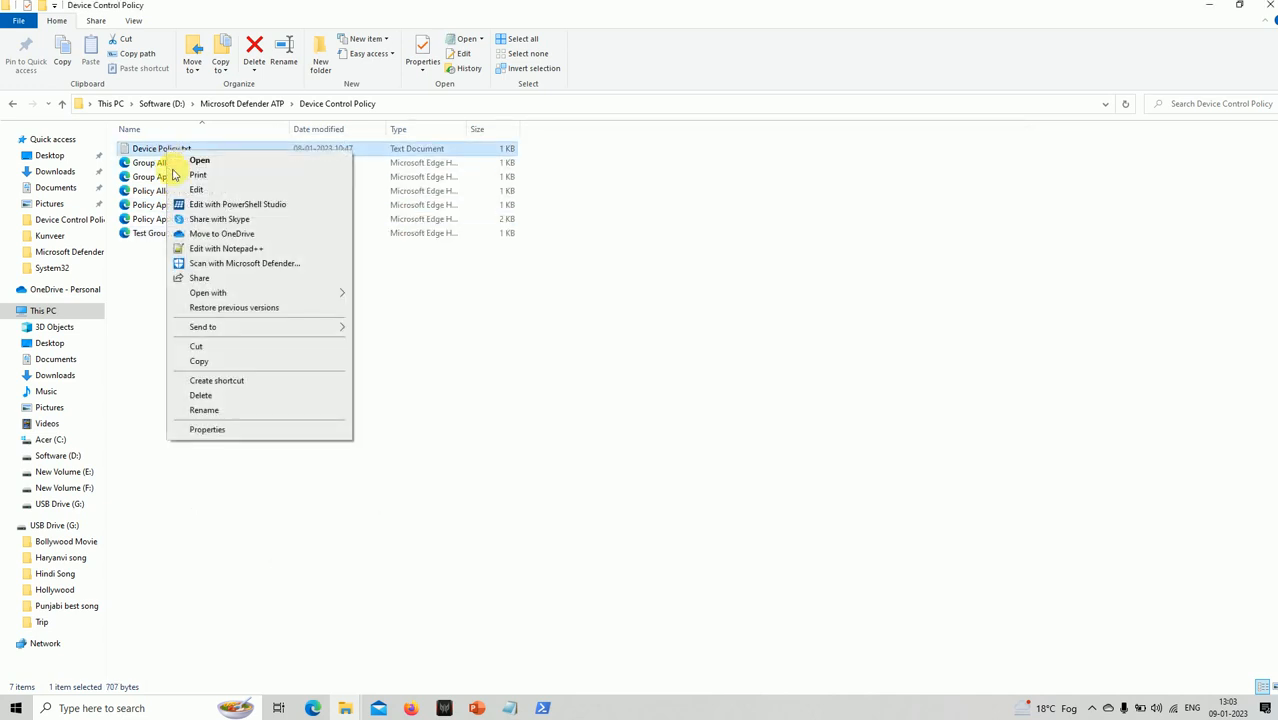
pyautogui.click(208, 362)
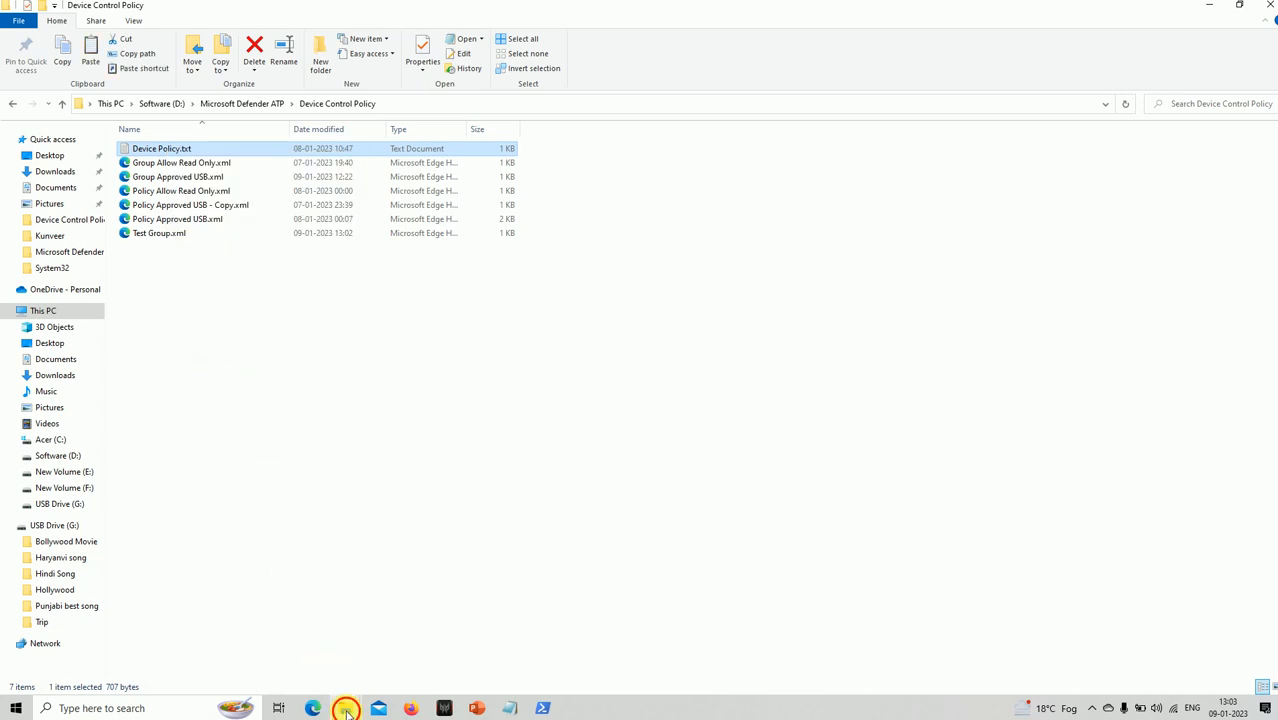
pyautogui.moveTo(345, 711)
pyautogui.click(445, 672)
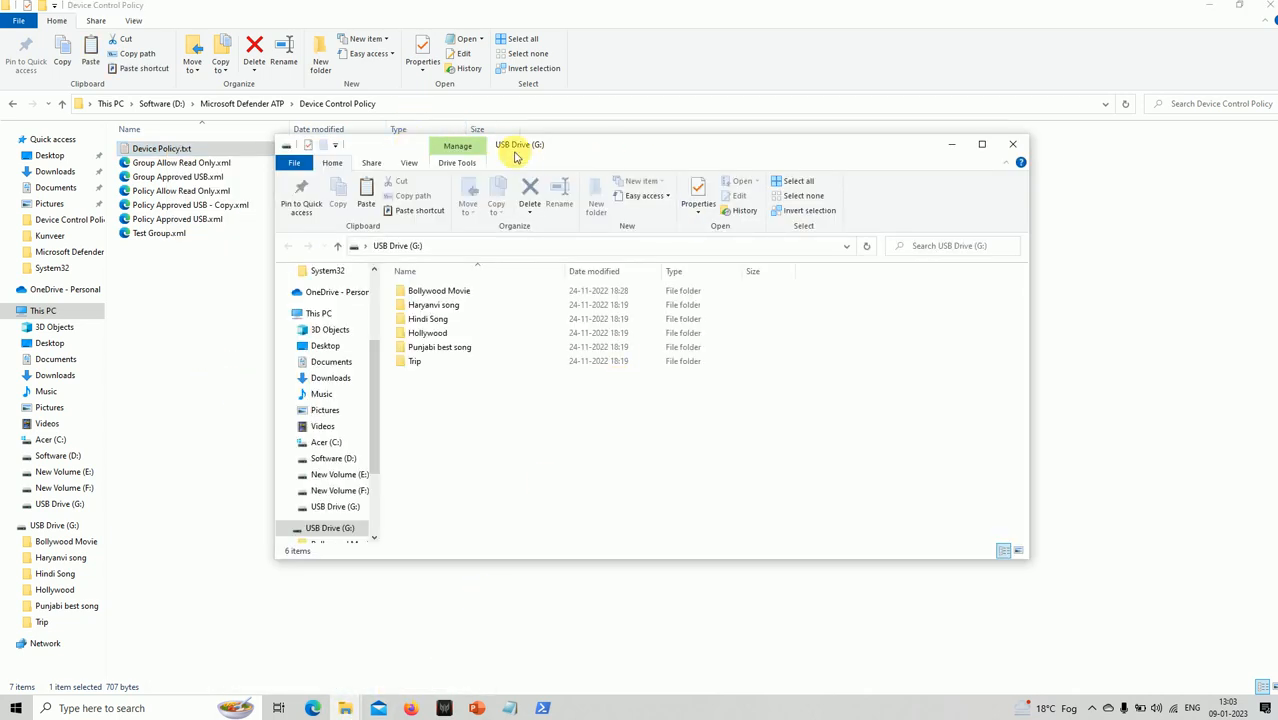
pyautogui.hotkey('ctrl', 'v')
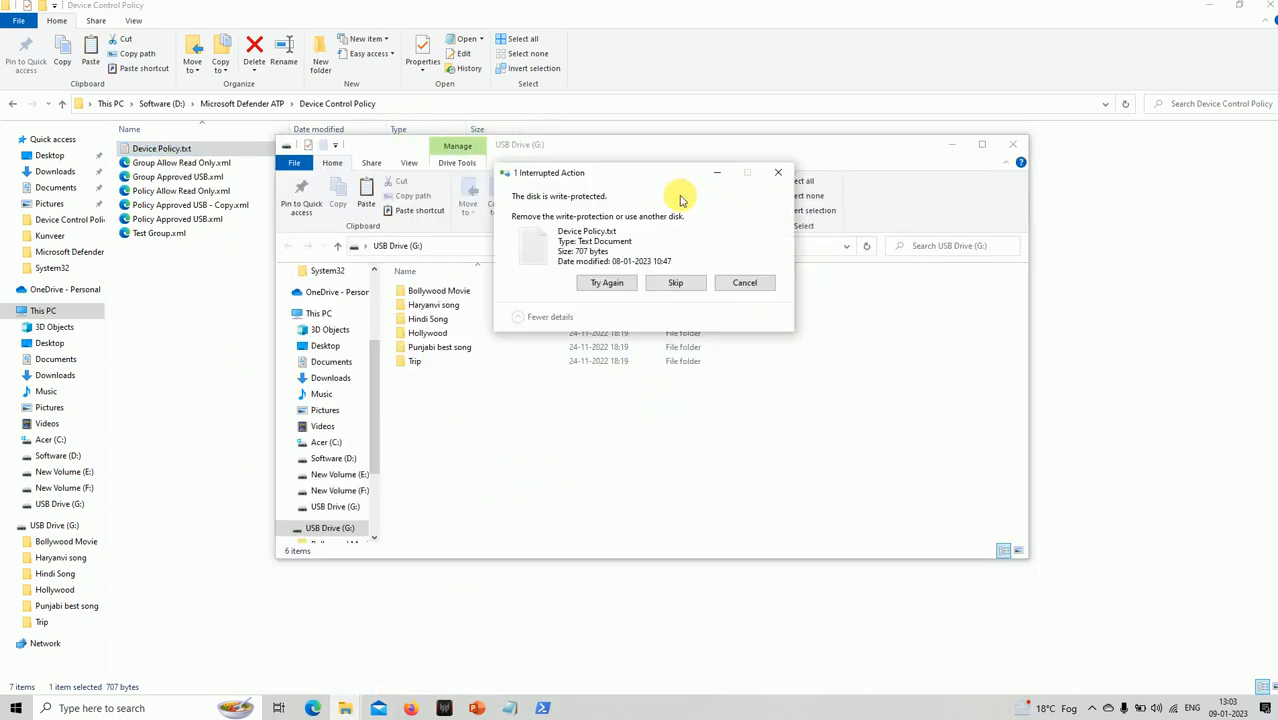
pyautogui.moveTo(667, 178); pyautogui.dragTo(557, 237)
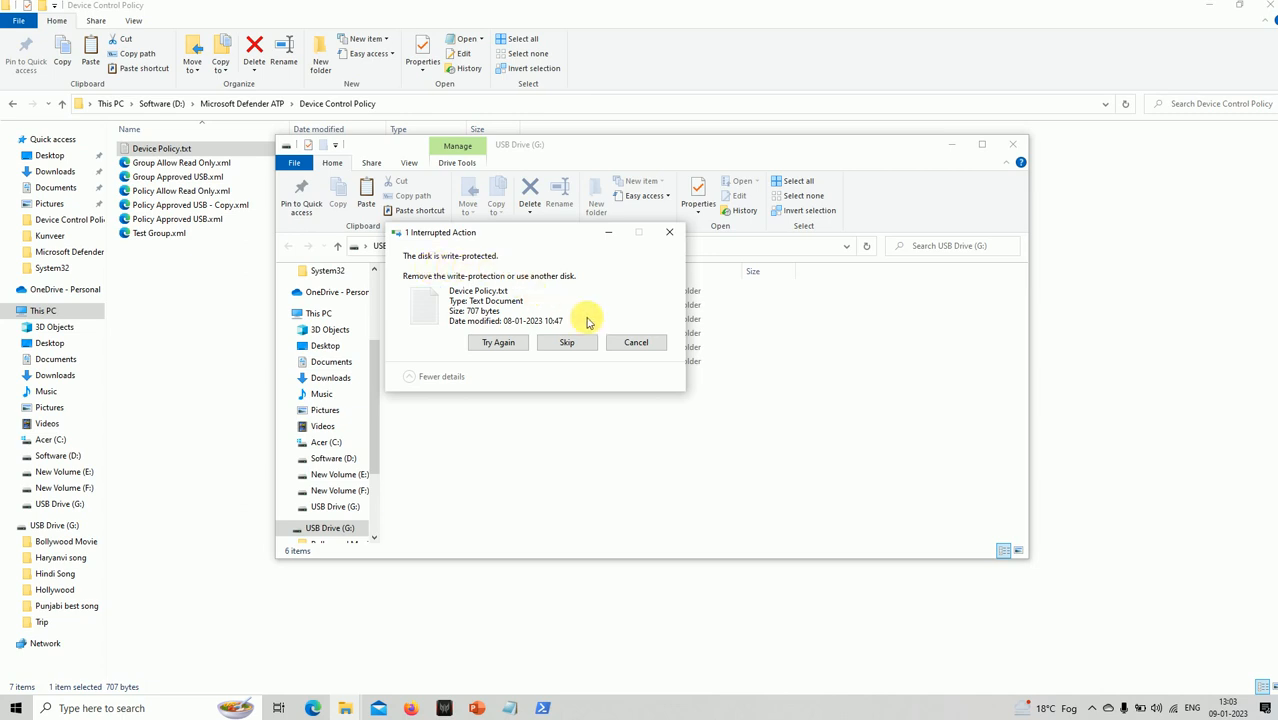
pyautogui.click(634, 344)
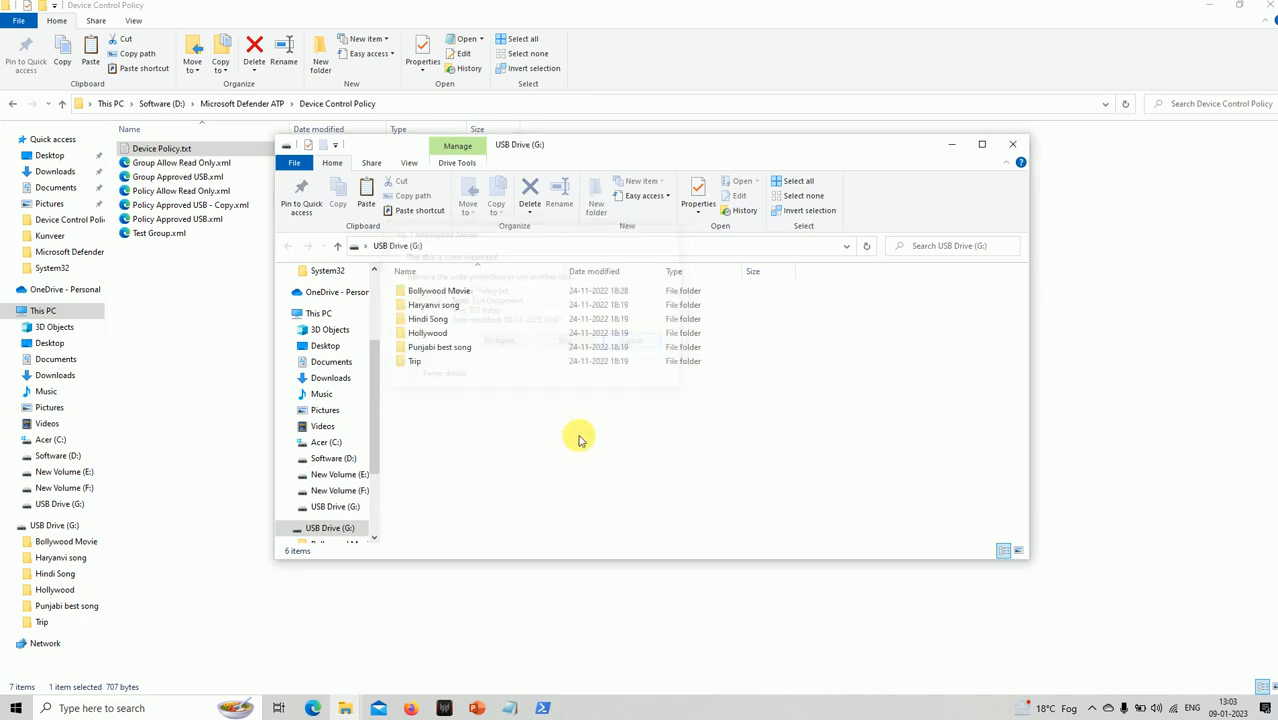
# Step: Bring the Device Control Policy folder back to the front and select Group Approved USB.xml
pyautogui.moveTo(623, 148); pyautogui.dragTo(531, 130)
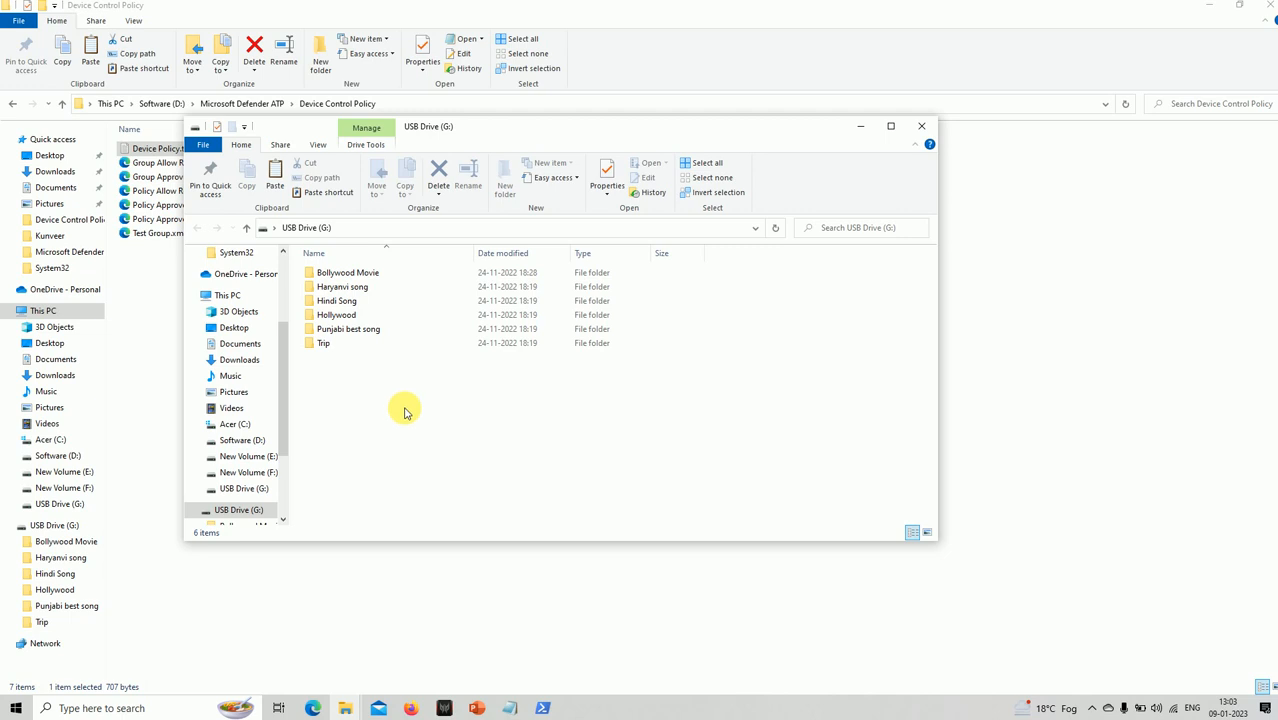
pyautogui.click(148, 286)
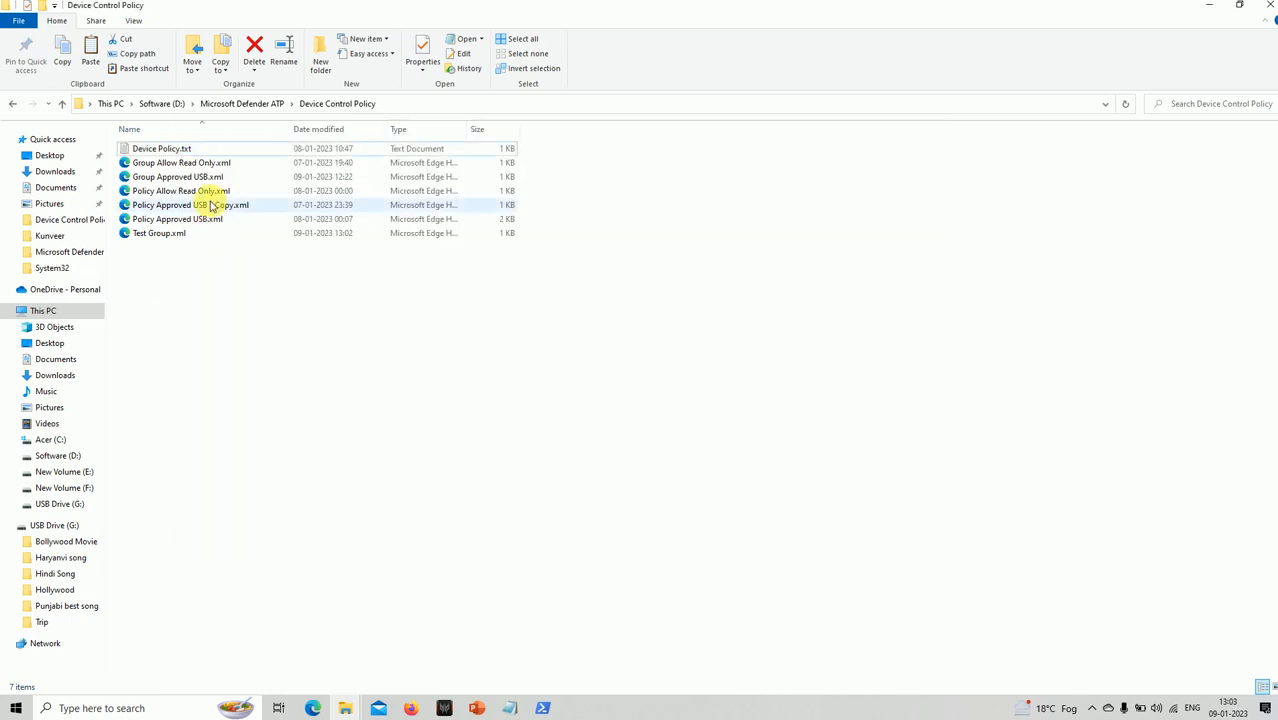
pyautogui.click(155, 178)
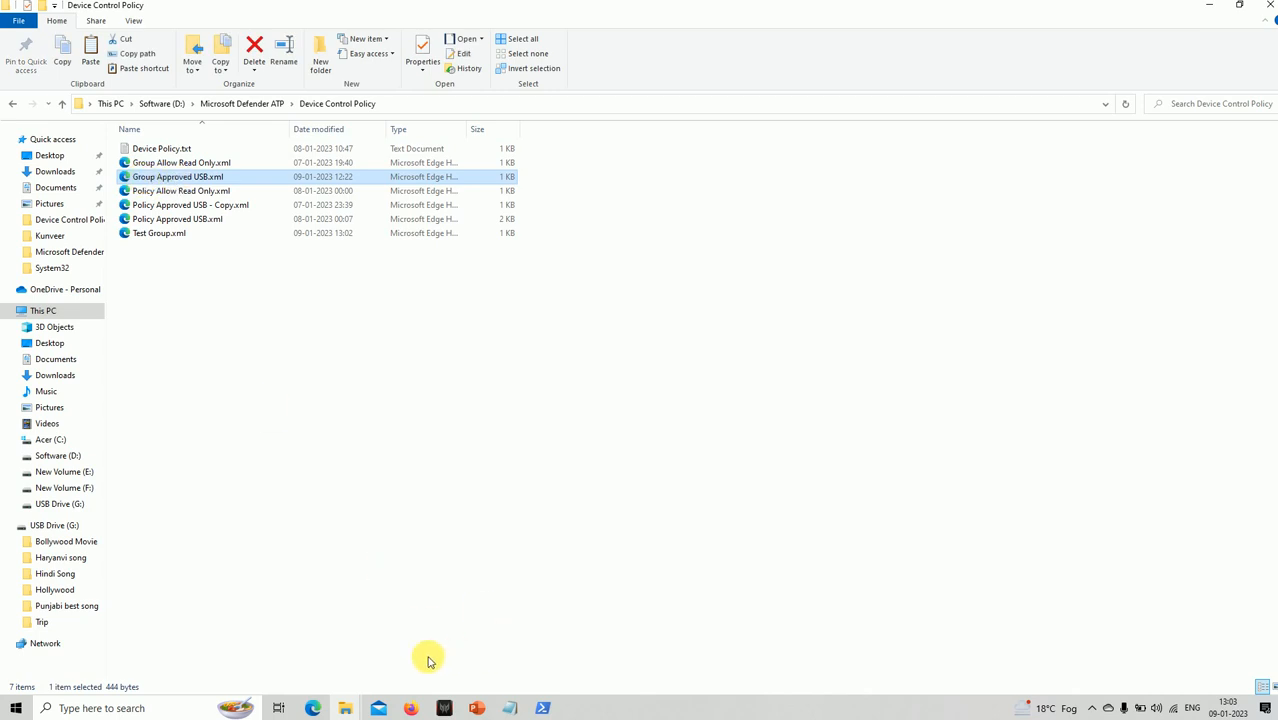
# Step: Switch to Microsoft Edge and run the Device ID Blocked query for removable storage events with a Deny verdict
pyautogui.click(313, 708)
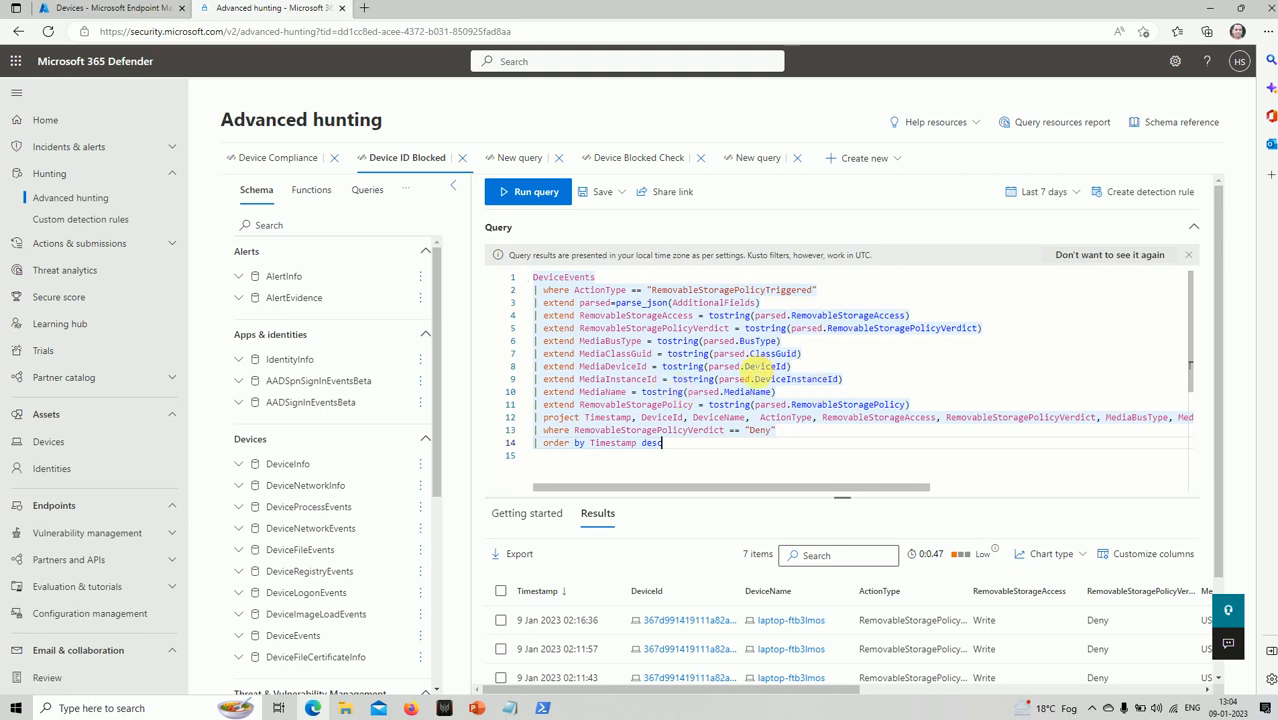
pyautogui.moveTo(663, 443); pyautogui.dragTo(535, 278)
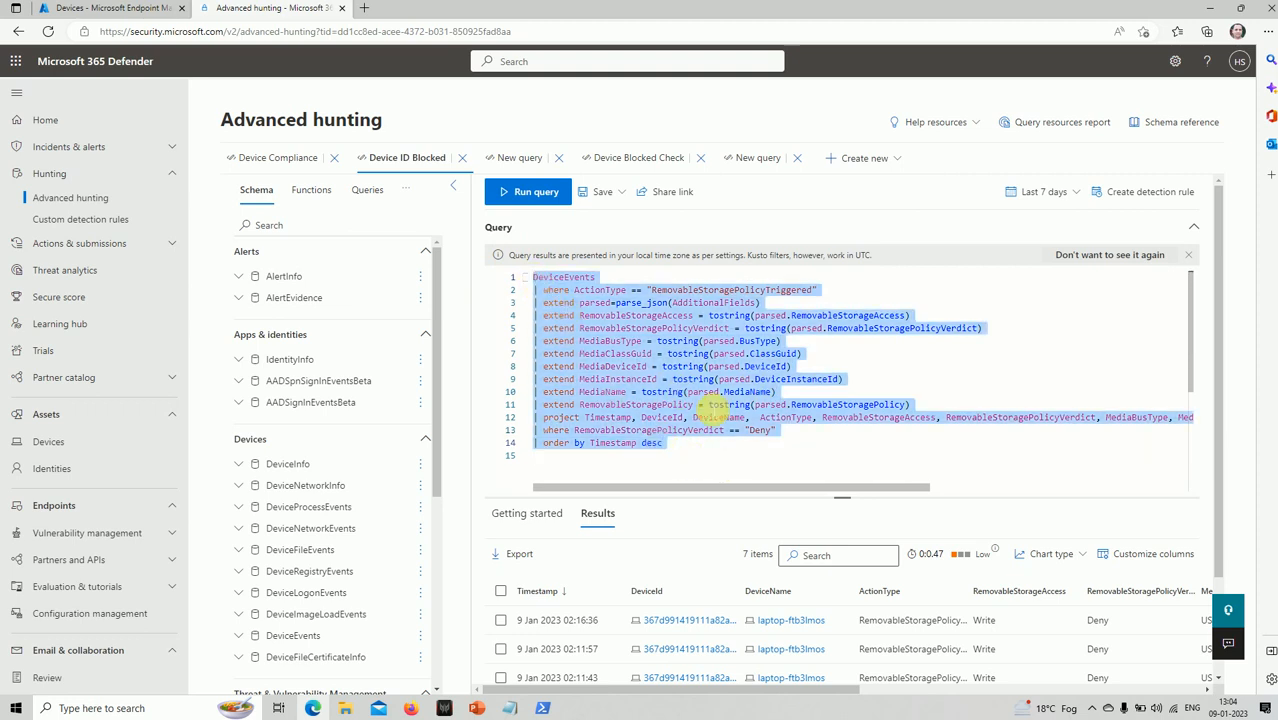
pyautogui.moveTo(752, 488)
pyautogui.mouseDown()
pyautogui.moveTo(1047, 497)
pyautogui.moveTo(776, 485)
pyautogui.mouseUp()
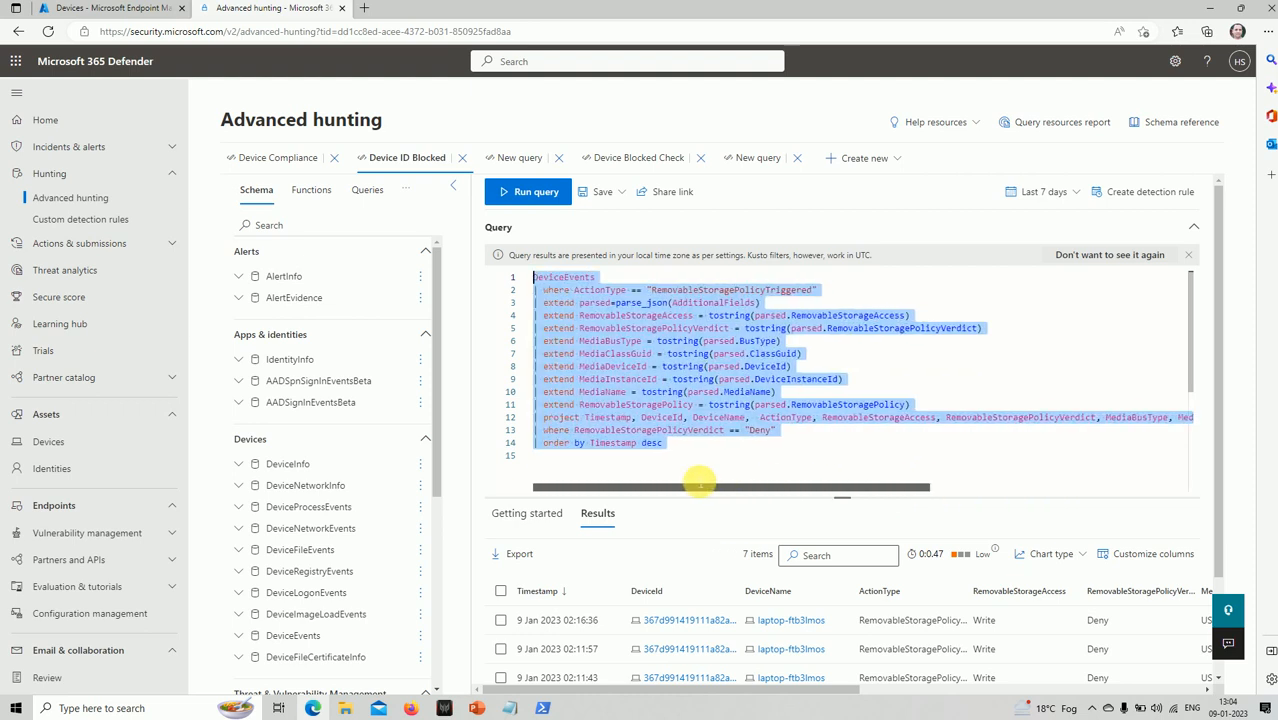
pyautogui.click(650, 338)
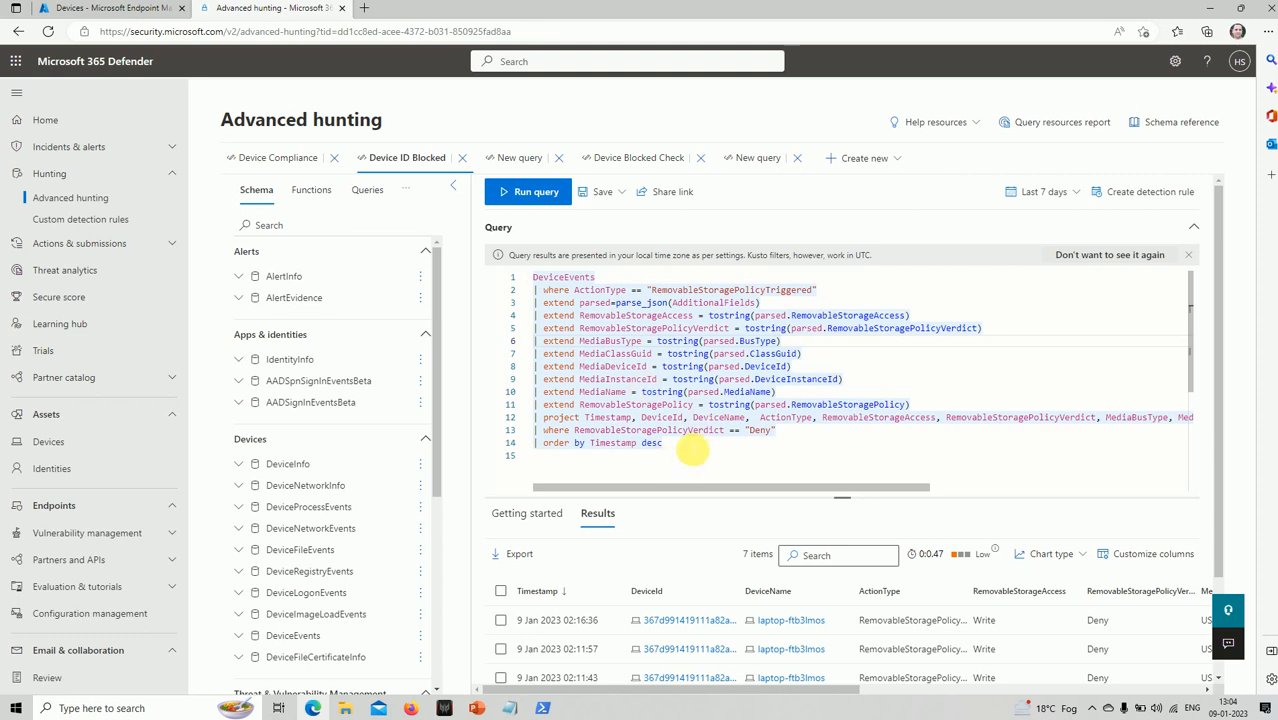
pyautogui.click(527, 192)
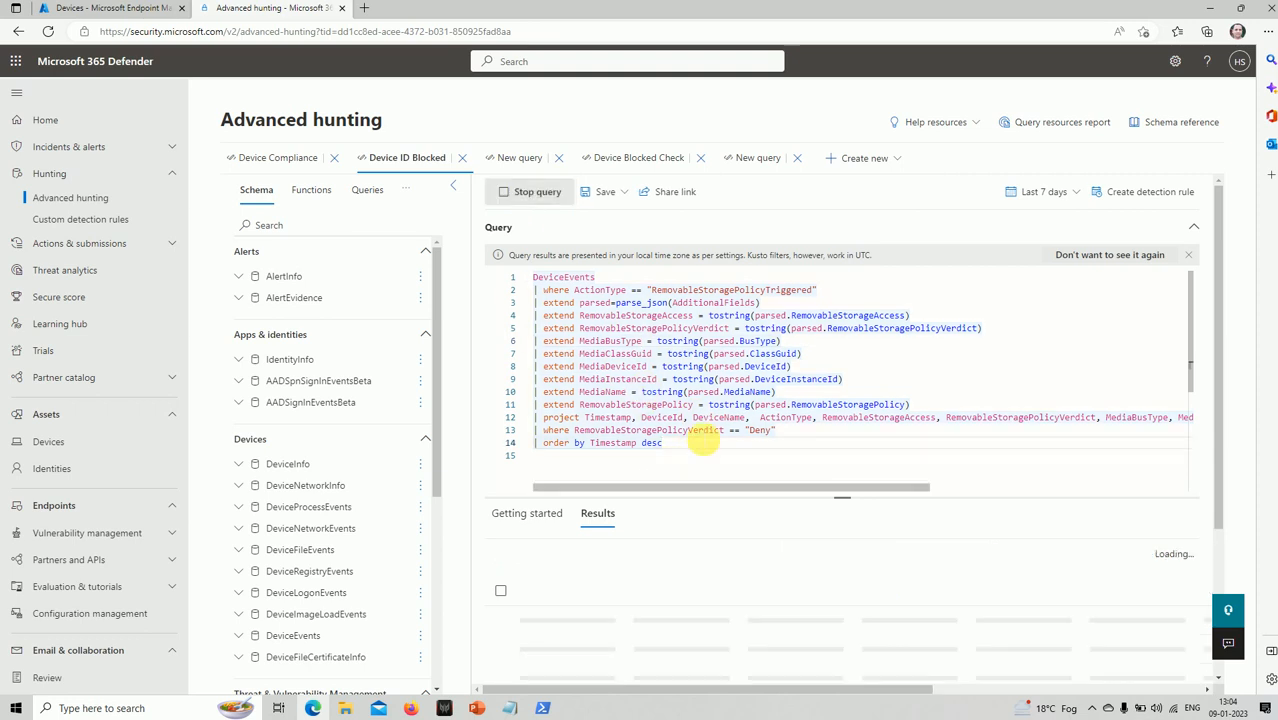
# Step: Examine the denied removable storage events across all result columns, including media name and removable storage policy
pyautogui.moveTo(1221, 423); pyautogui.dragTo(1229, 565)
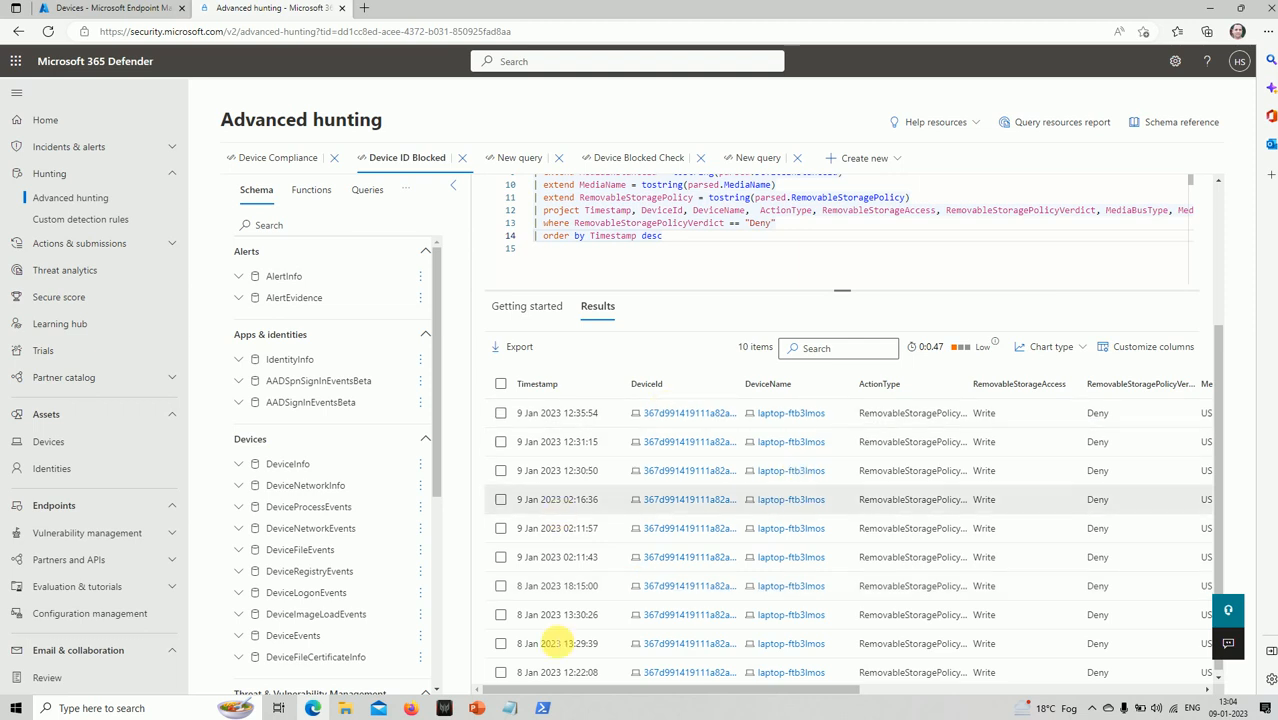
pyautogui.moveTo(777, 223); pyautogui.dragTo(530, 226)
pyautogui.moveTo(780, 689); pyautogui.dragTo(1117, 705)
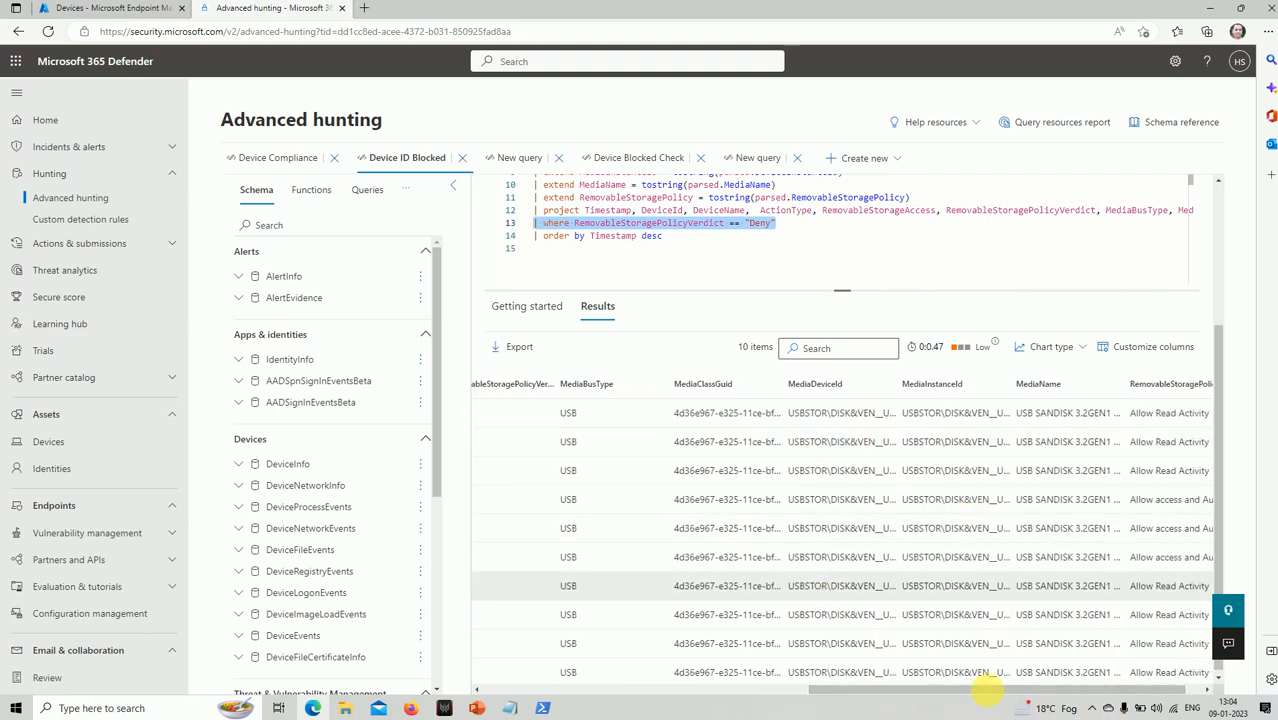
pyautogui.moveTo(979, 692); pyautogui.dragTo(536, 692)
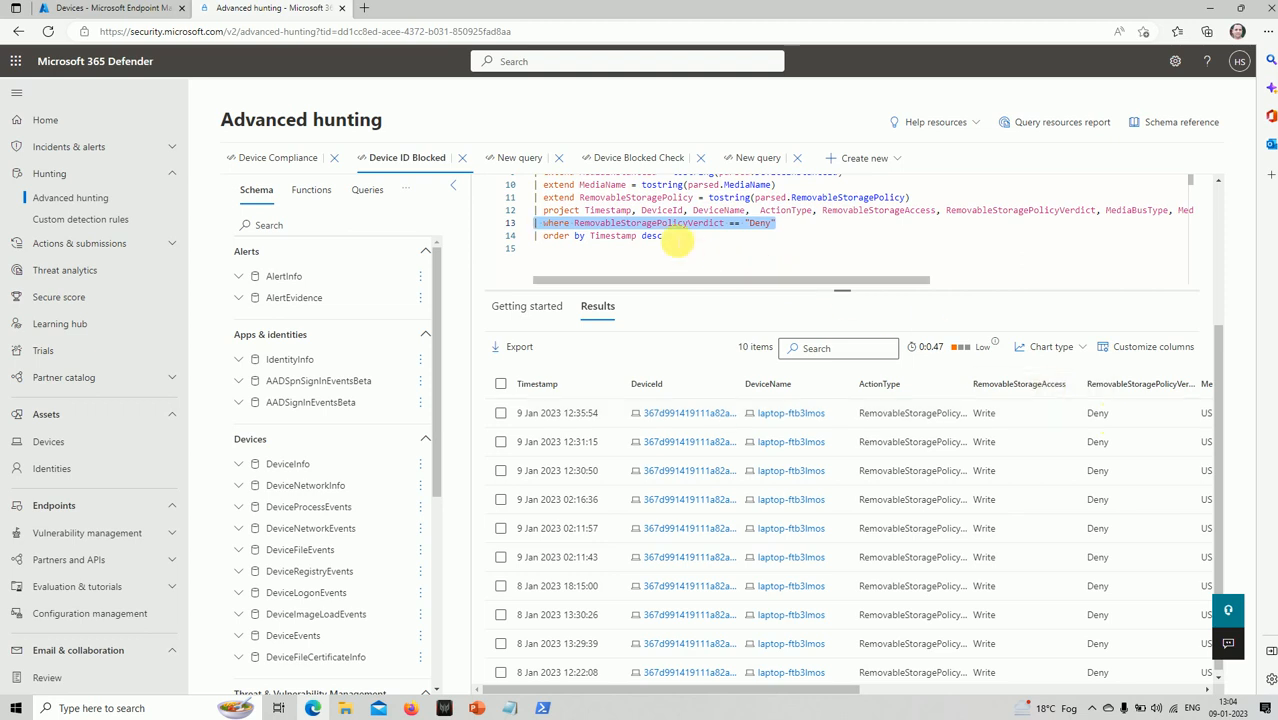
# Step: Comment out the RemovableStoragePolicyVerdict == "Deny" filter line with // and rerun the query
pyautogui.click(668, 239)
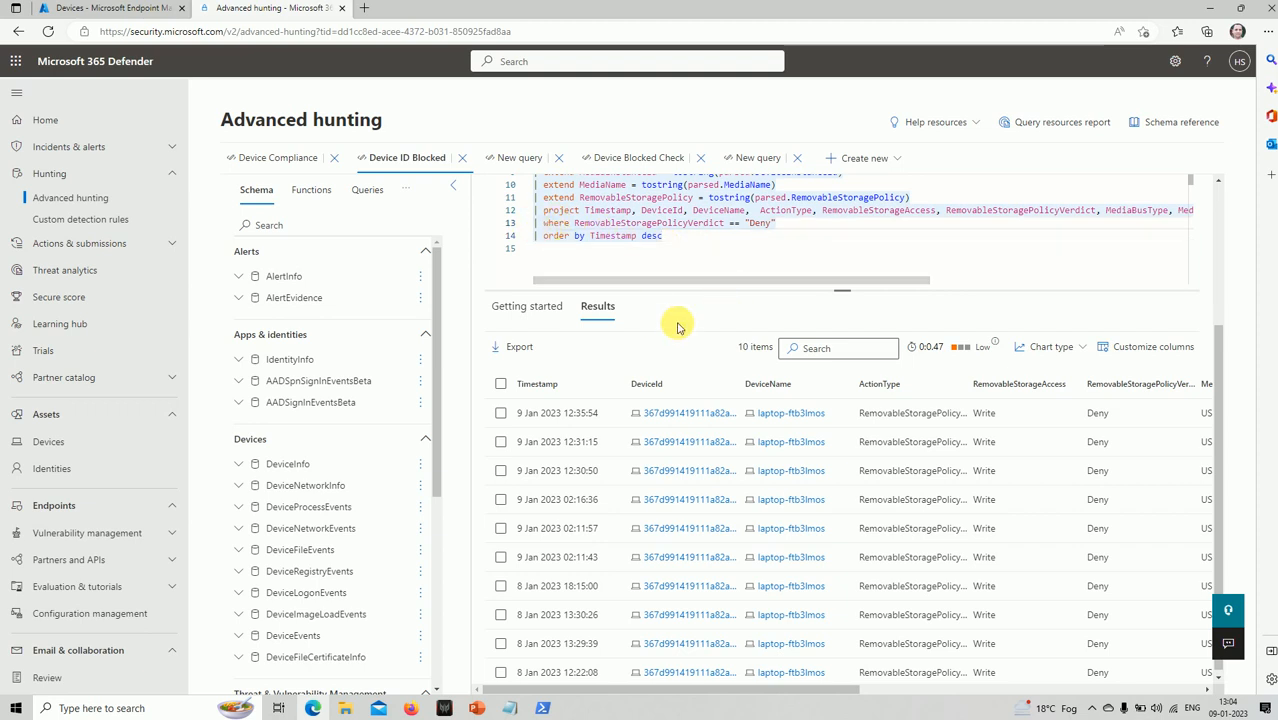
pyautogui.write('//')
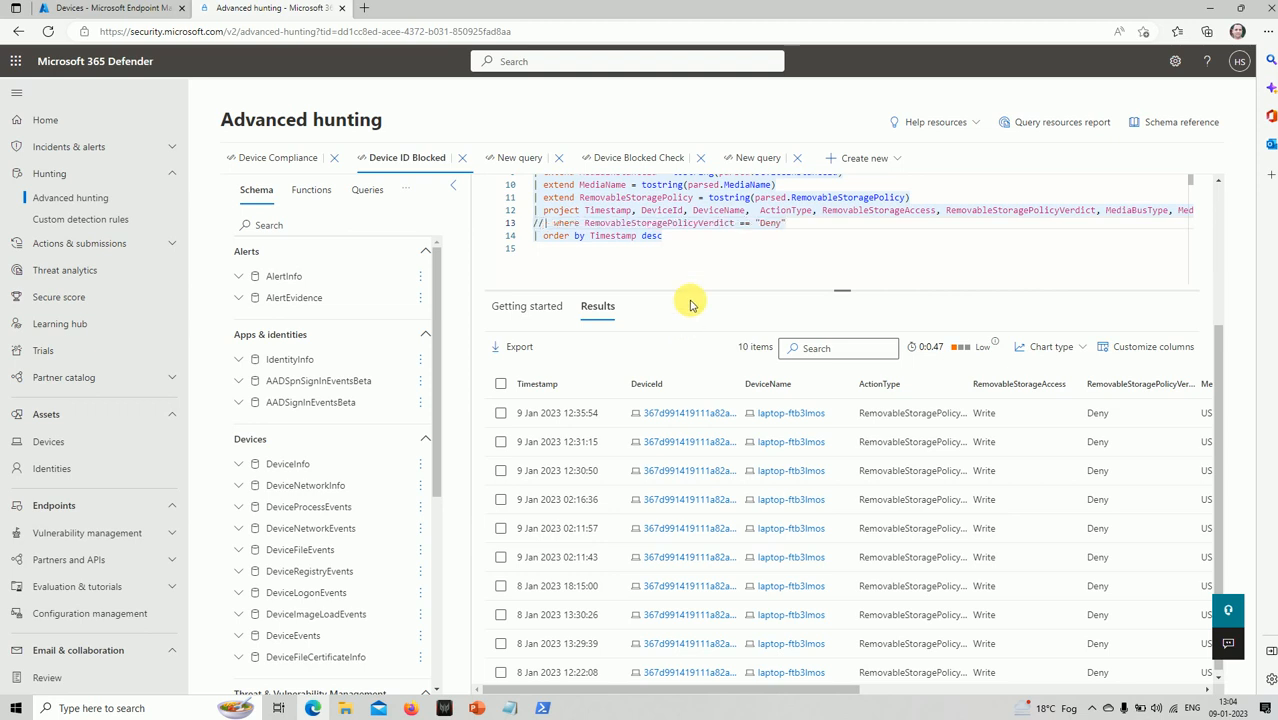
pyautogui.scroll(3, 505, 222)
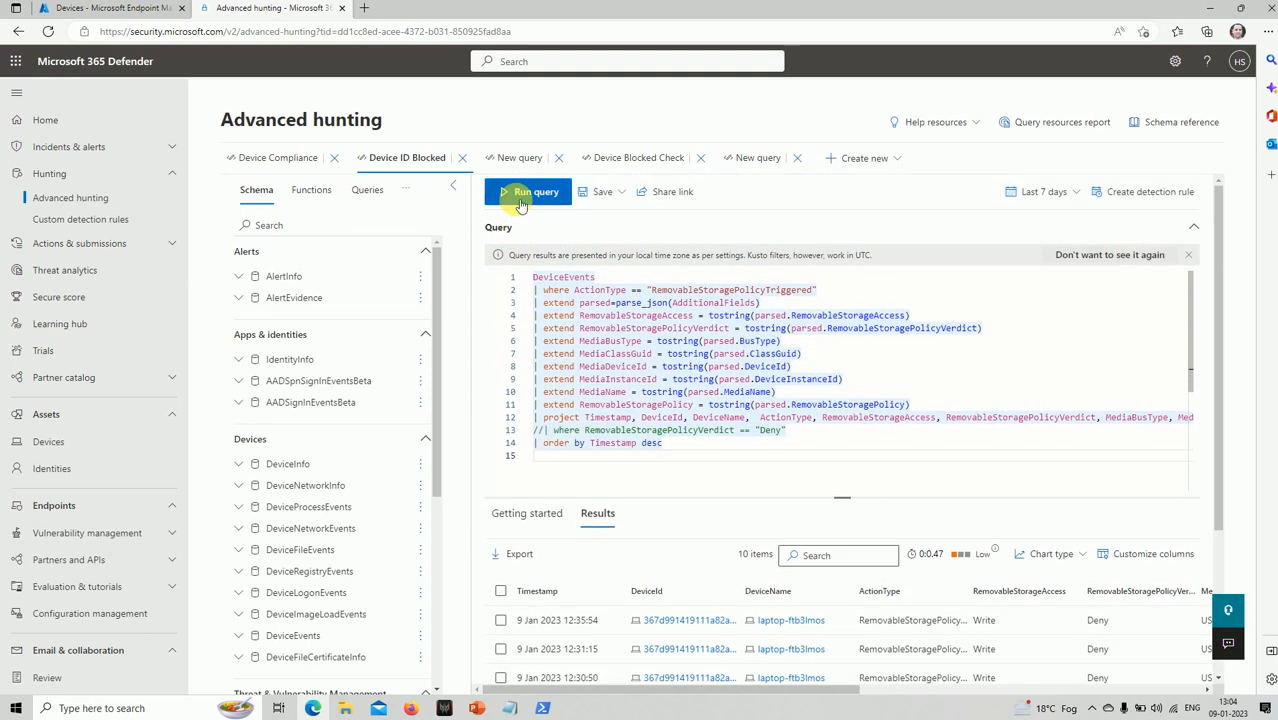
pyautogui.click(520, 201)
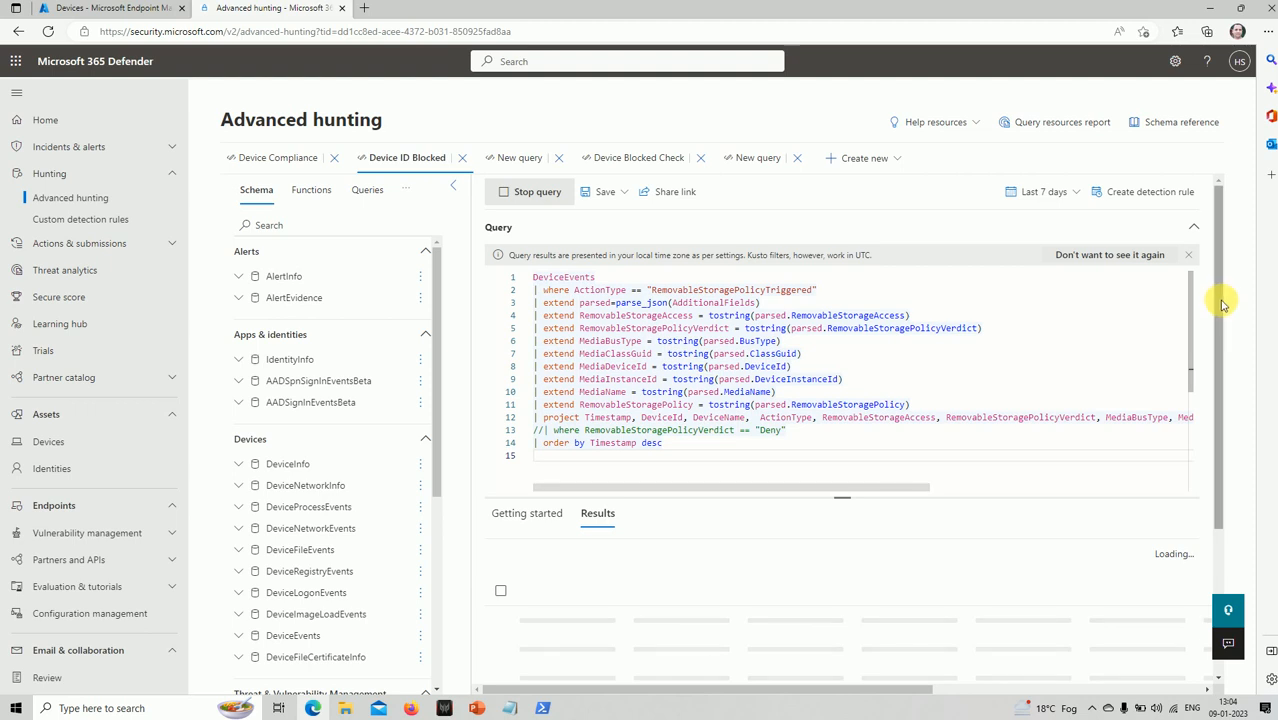
# Step: Examine the unfiltered removable storage events, including their access, verdict, media and policy columns
pyautogui.scroll(-5, 1212, 315)
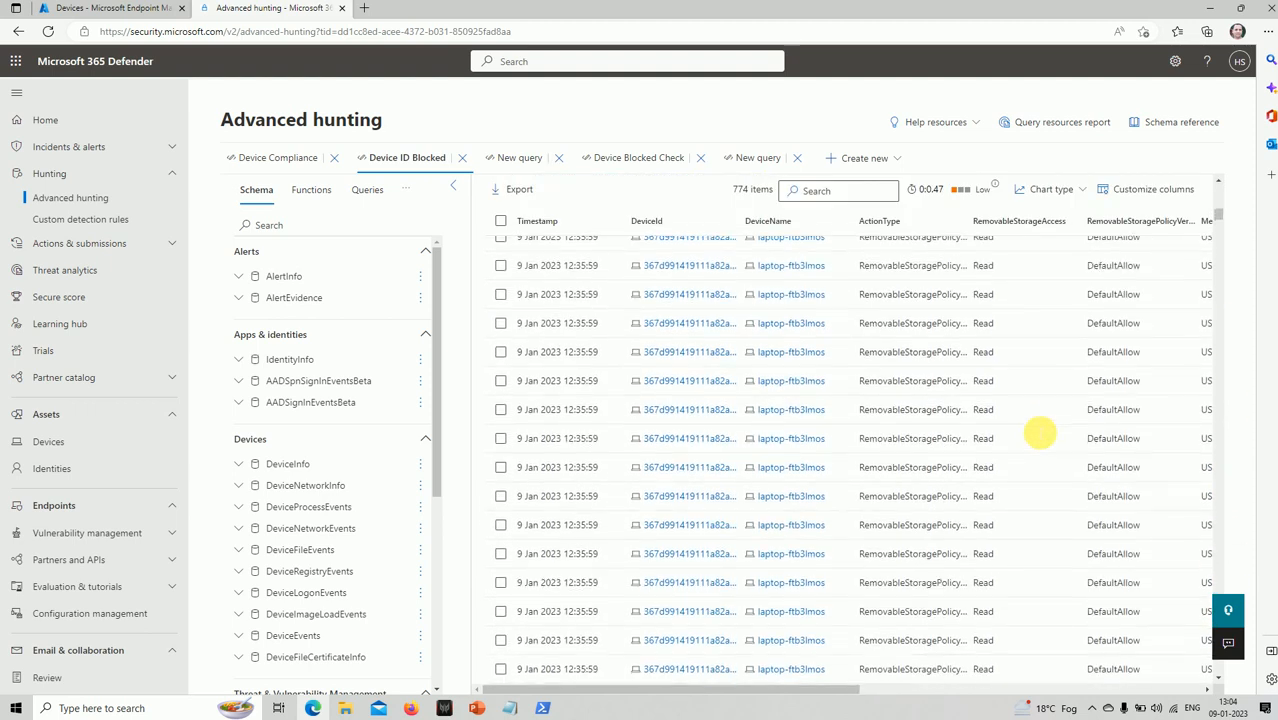
pyautogui.scroll(5, 1039, 432)
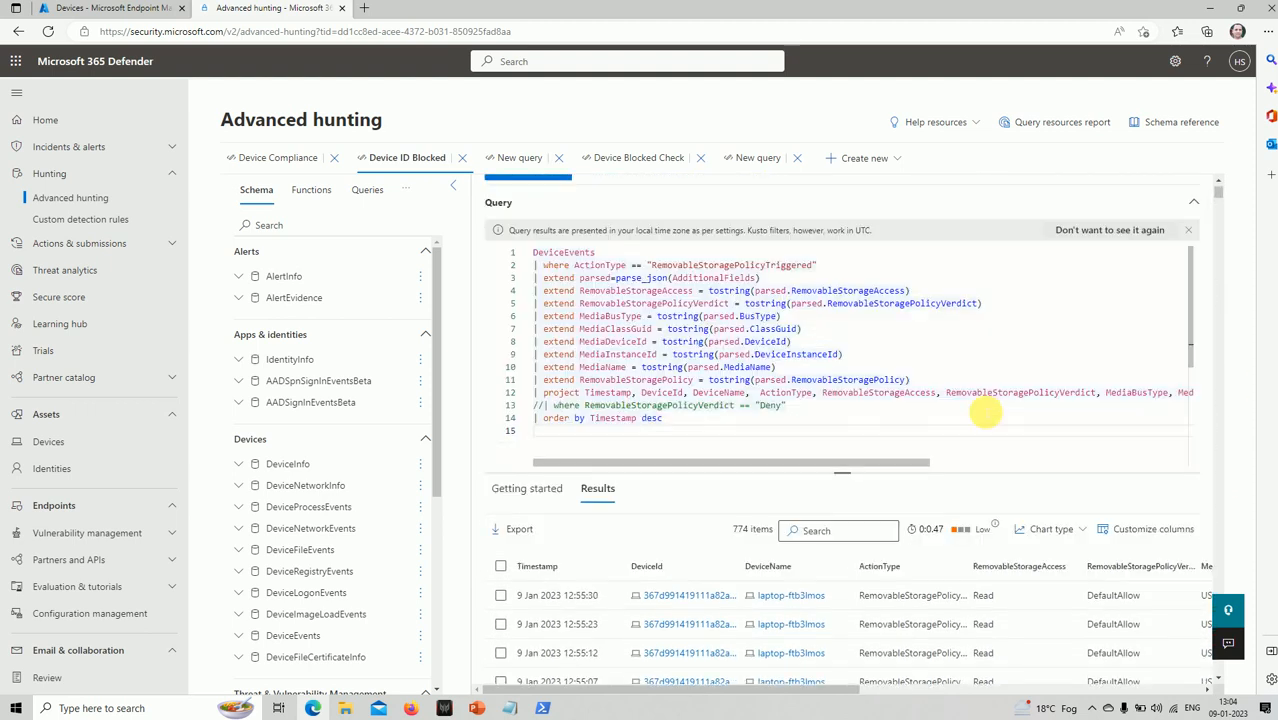
pyautogui.scroll(1, 985, 412)
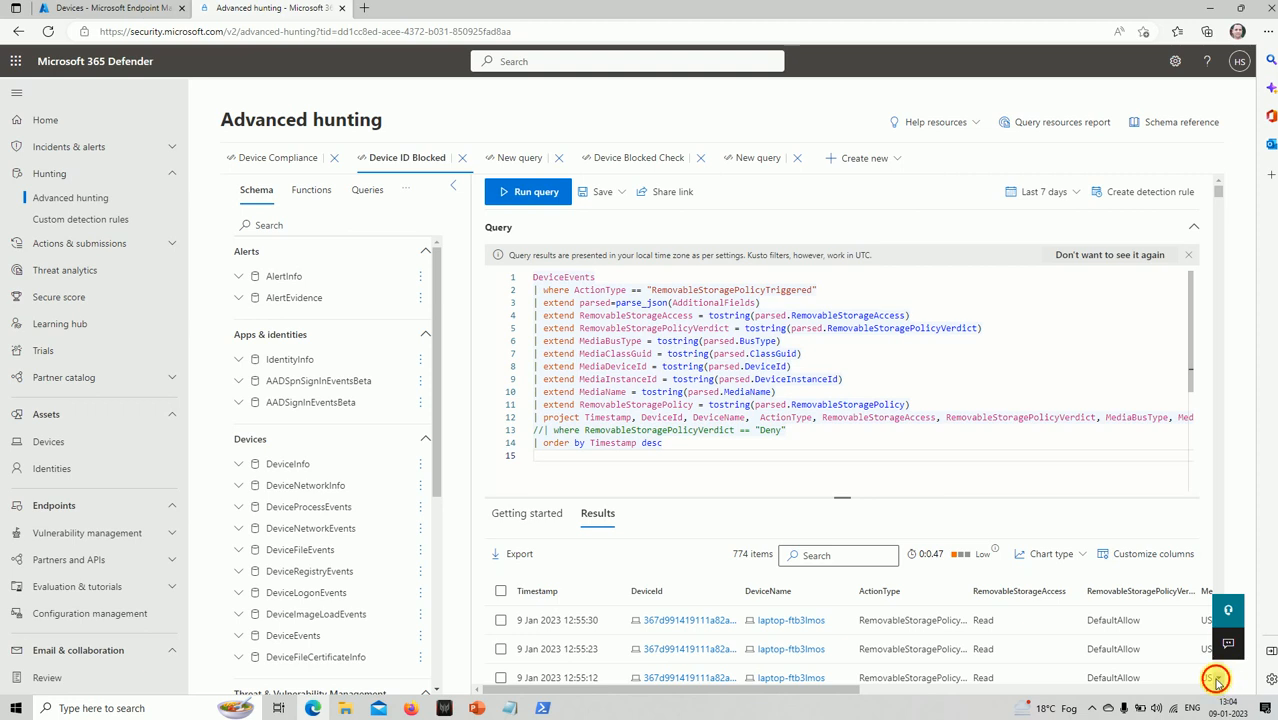
pyautogui.scroll(-3, 1110, 530)
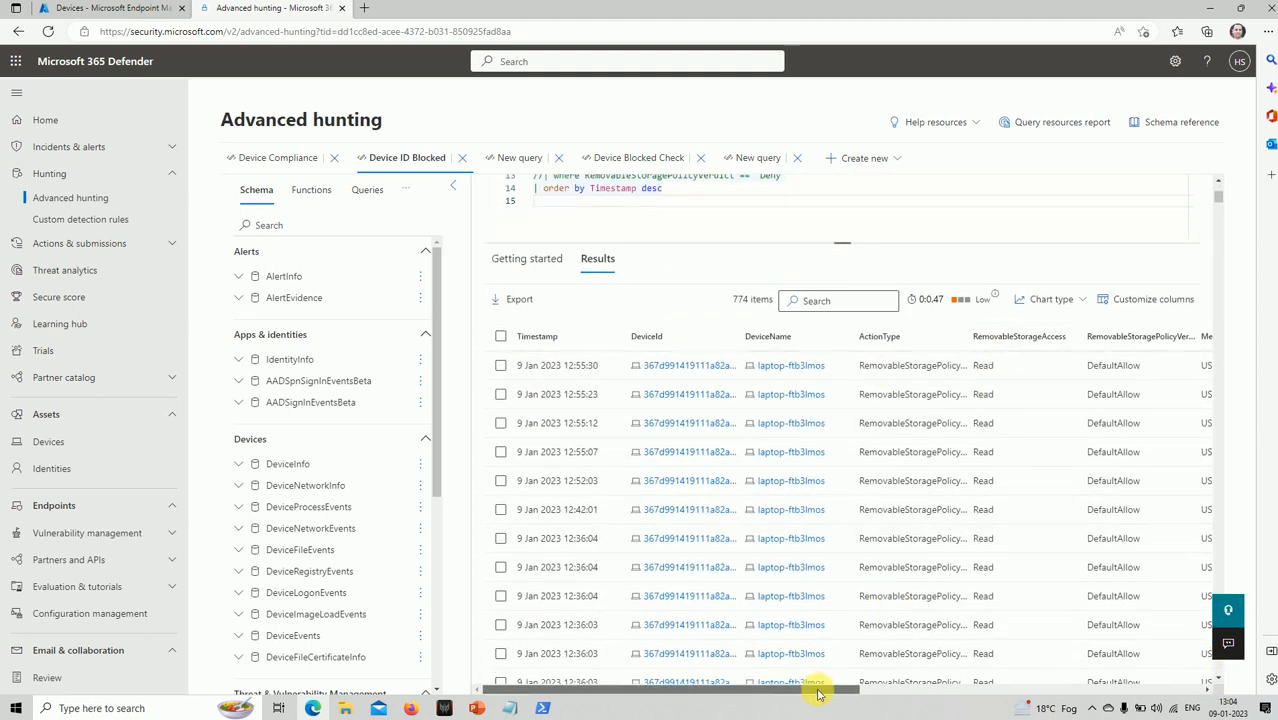
pyautogui.moveTo(815, 690); pyautogui.dragTo(1140, 686)
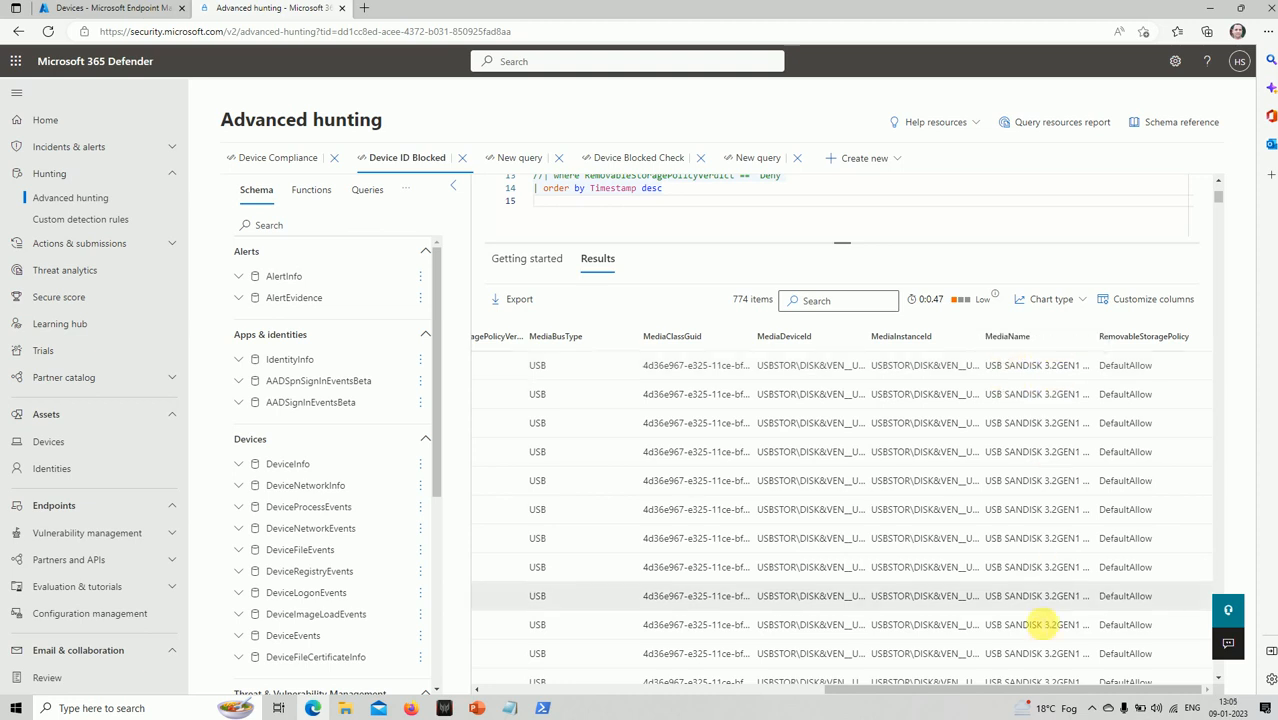
# Step: Uncomment the RemovableStoragePolicyVerdict == "Deny" filter line and rerun the query
pyautogui.moveTo(1019, 690); pyautogui.dragTo(1021, 693)
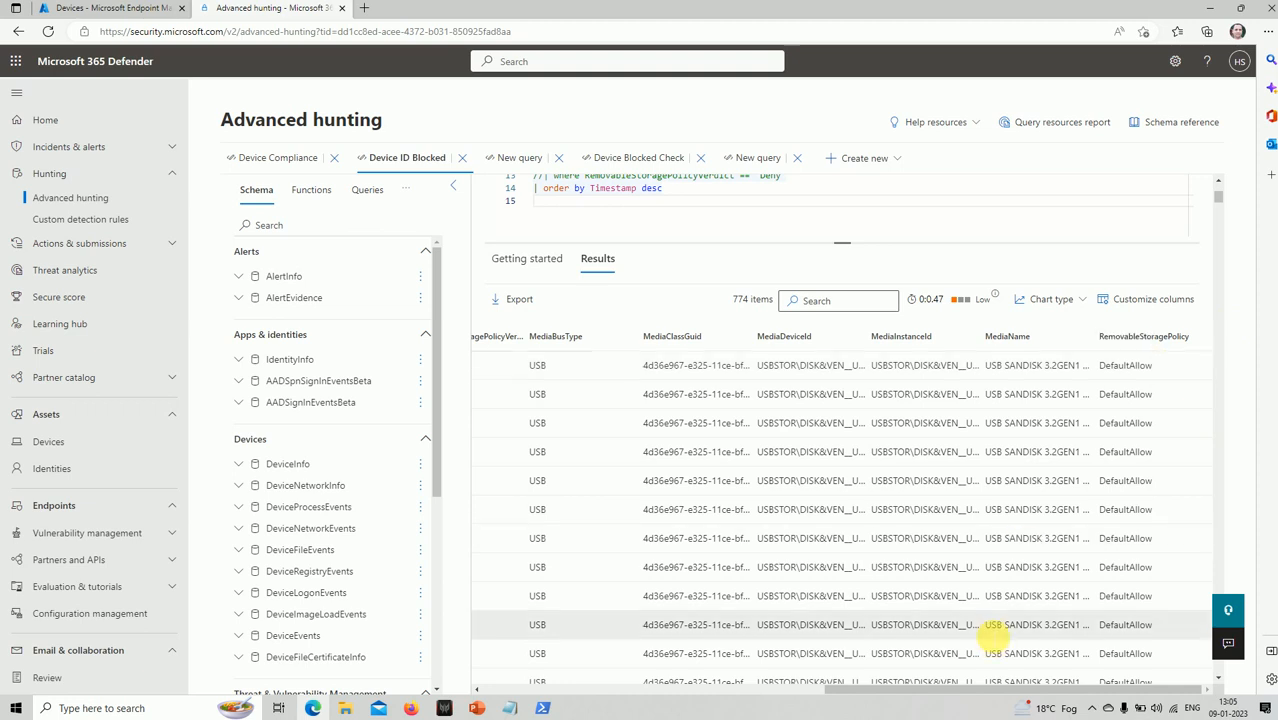
pyautogui.scroll(3, 1218, 186)
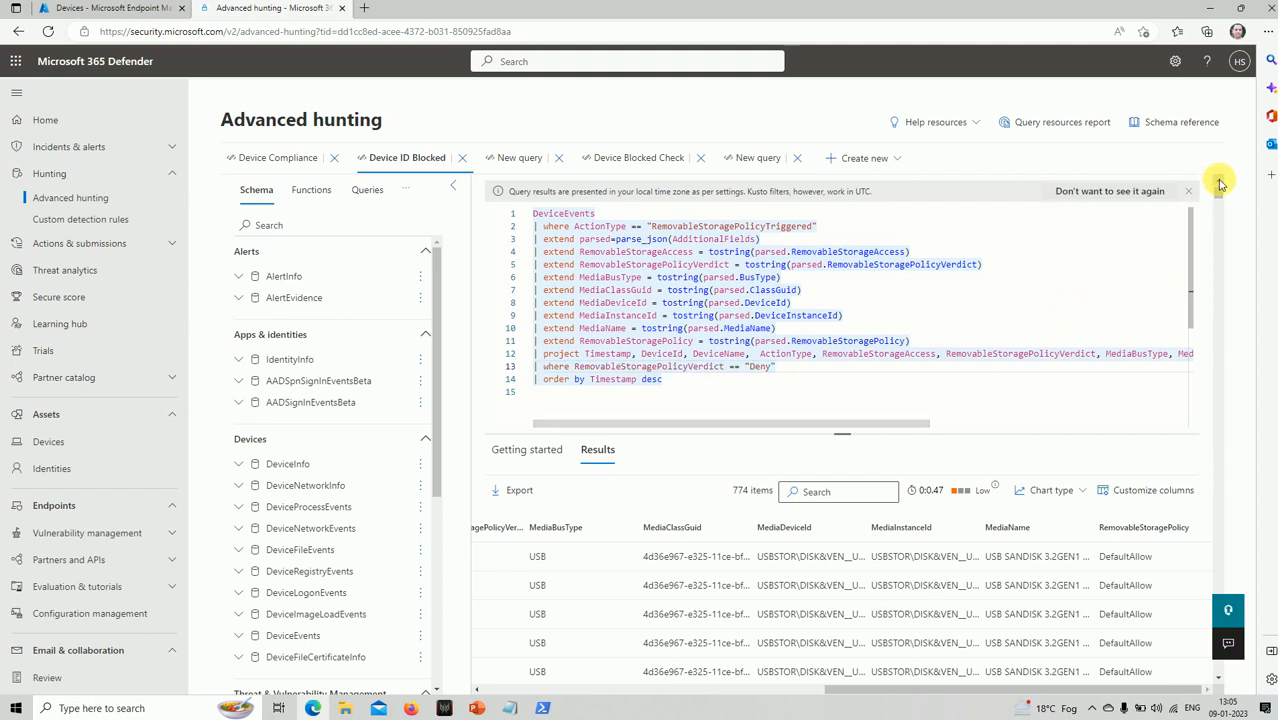
pyautogui.scroll(2, 1218, 178)
pyautogui.click(530, 192)
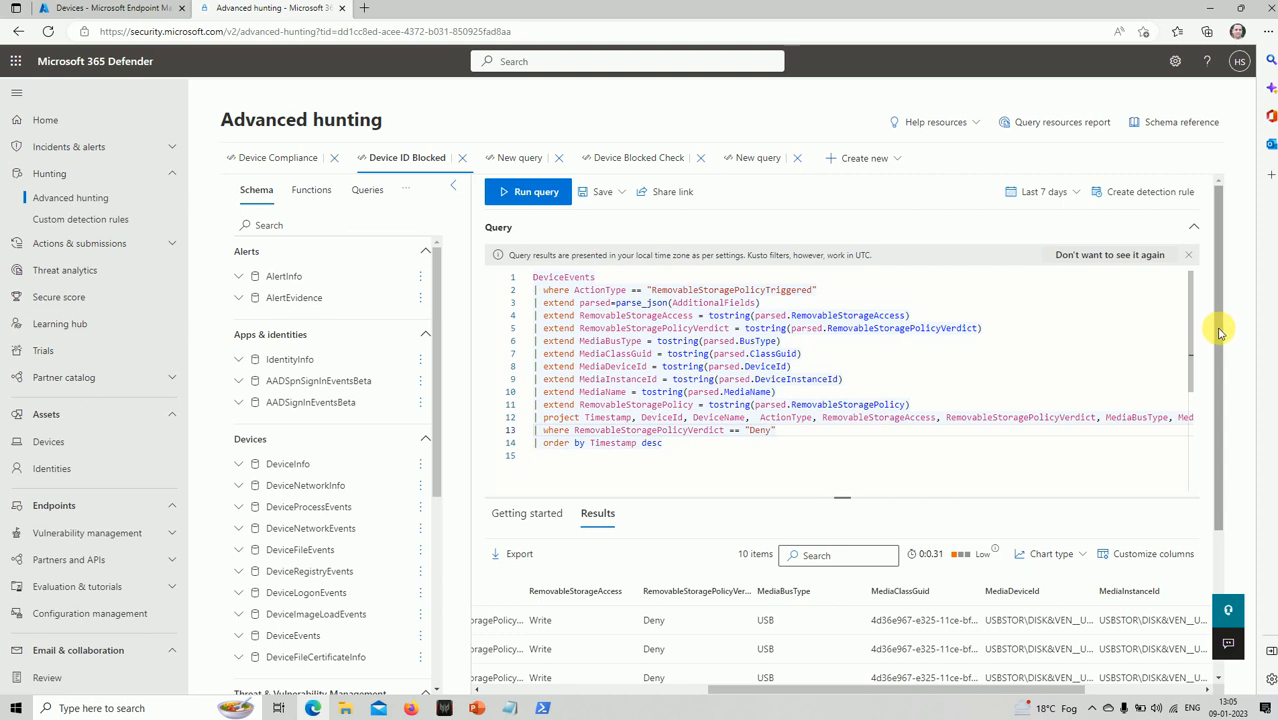
# Step: Review the columns of the denied events and widen the MediaDeviceId and MediaInstanceId columns to show longer values
pyautogui.moveTo(1218, 333); pyautogui.dragTo(1227, 494)
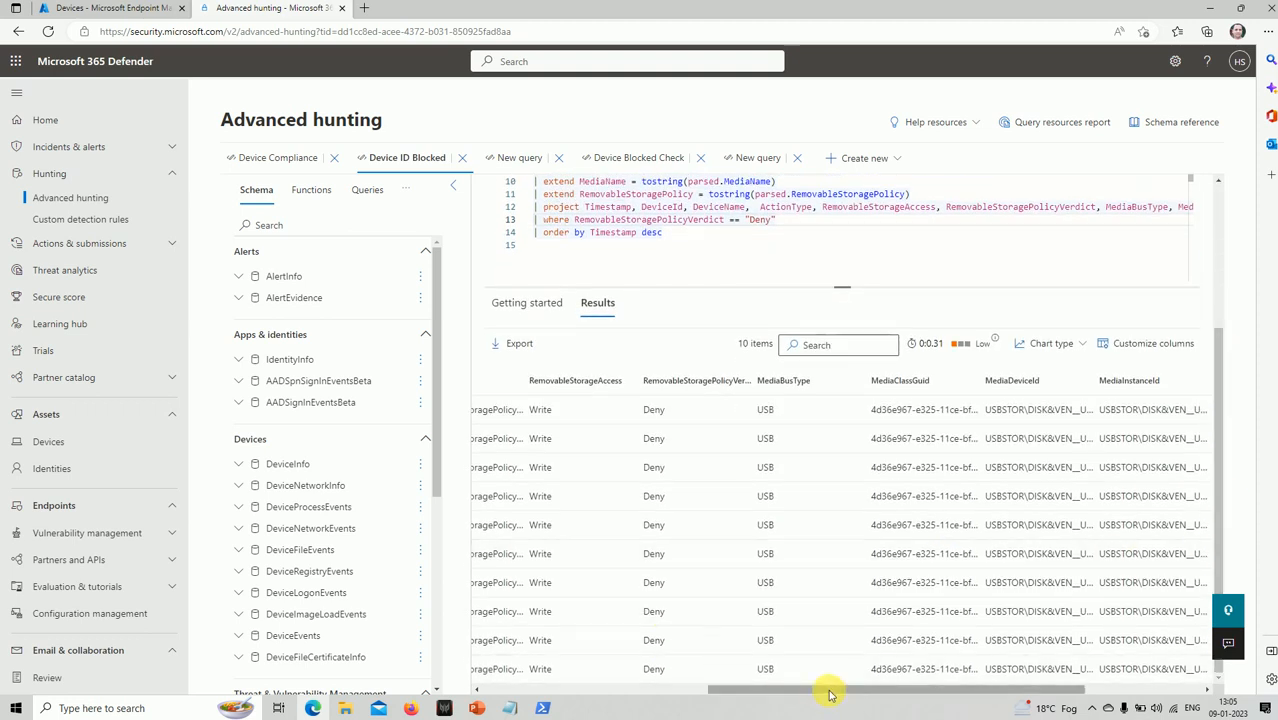
pyautogui.moveTo(829, 695); pyautogui.dragTo(613, 693)
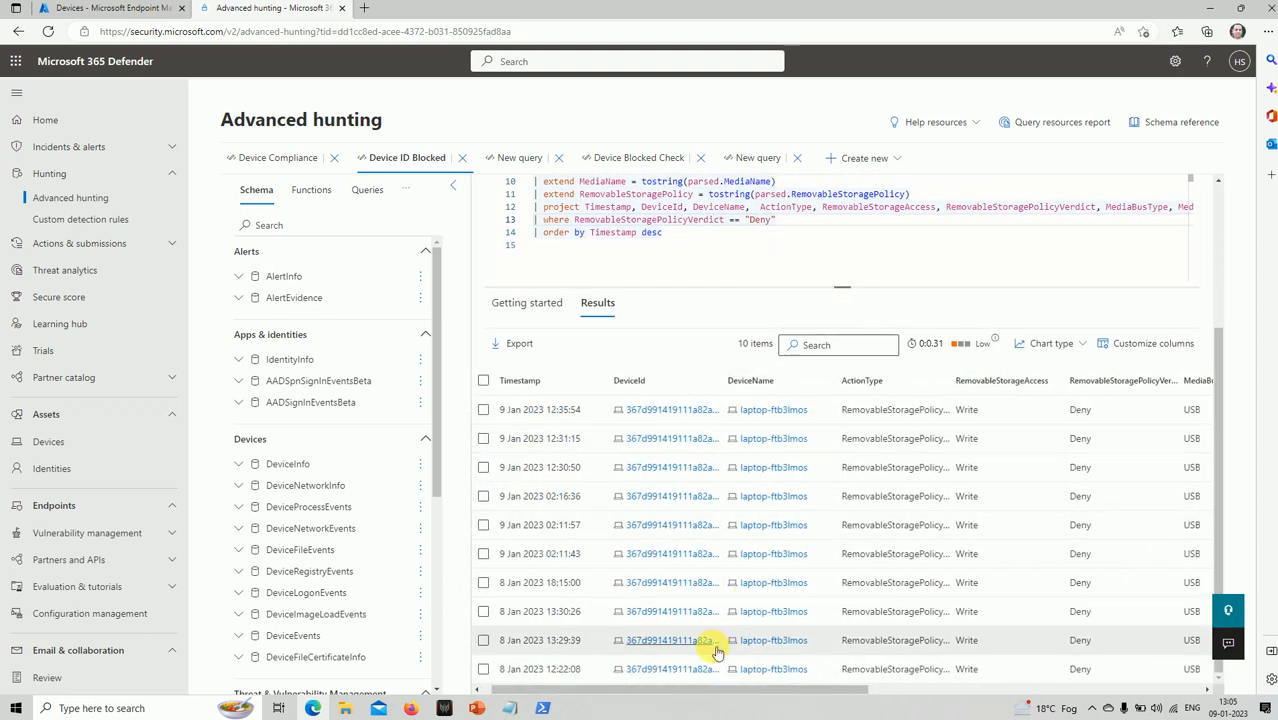
pyautogui.moveTo(705, 689); pyautogui.dragTo(1084, 690)
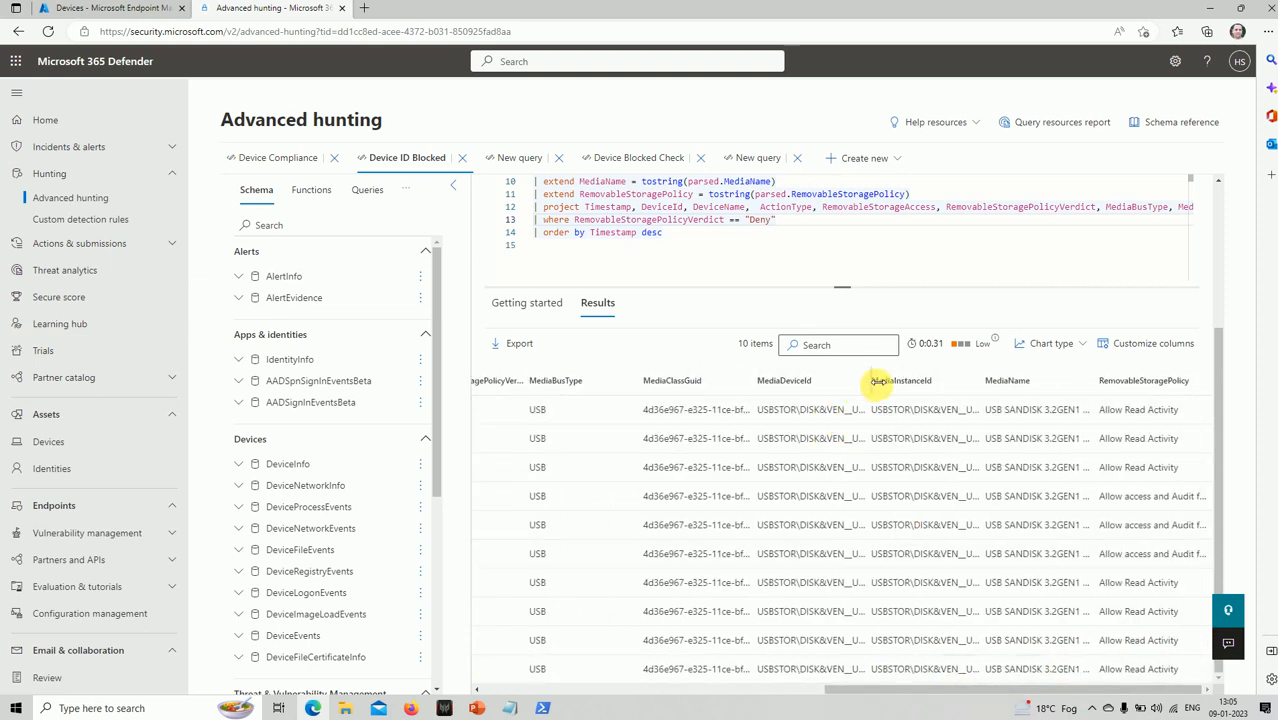
pyautogui.moveTo(870, 381); pyautogui.dragTo(745, 430)
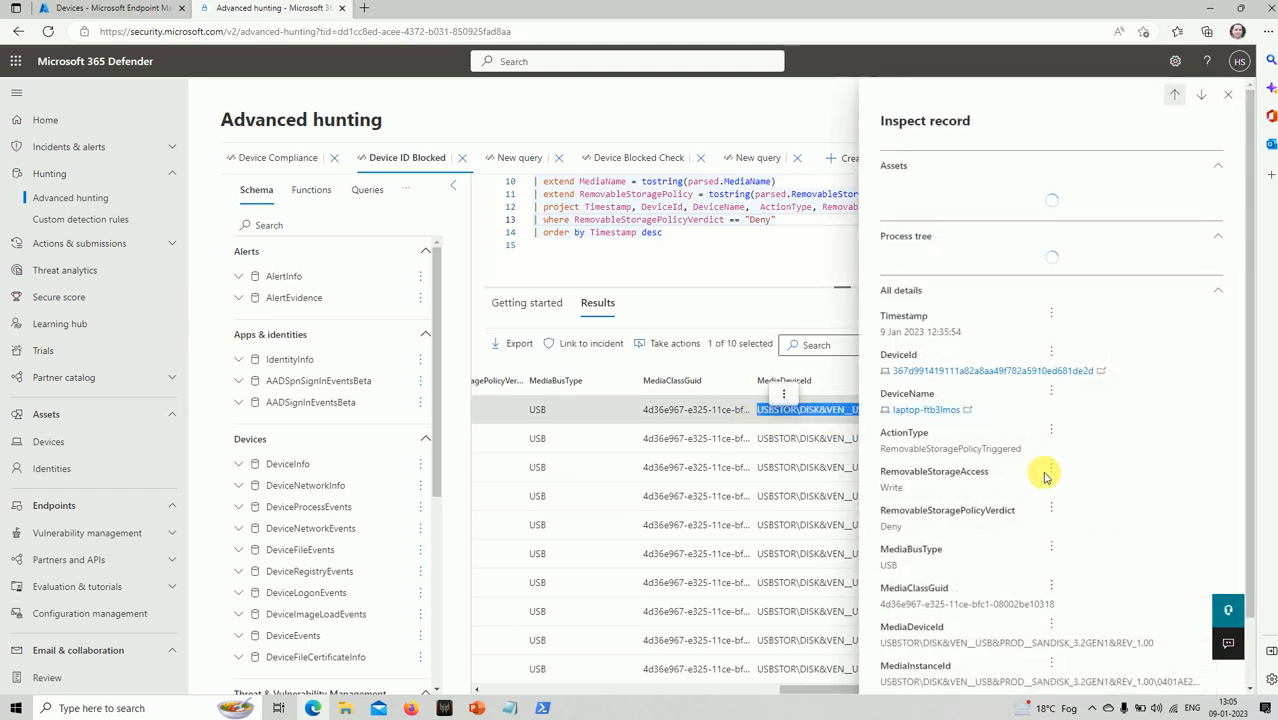
pyautogui.click(1229, 94)
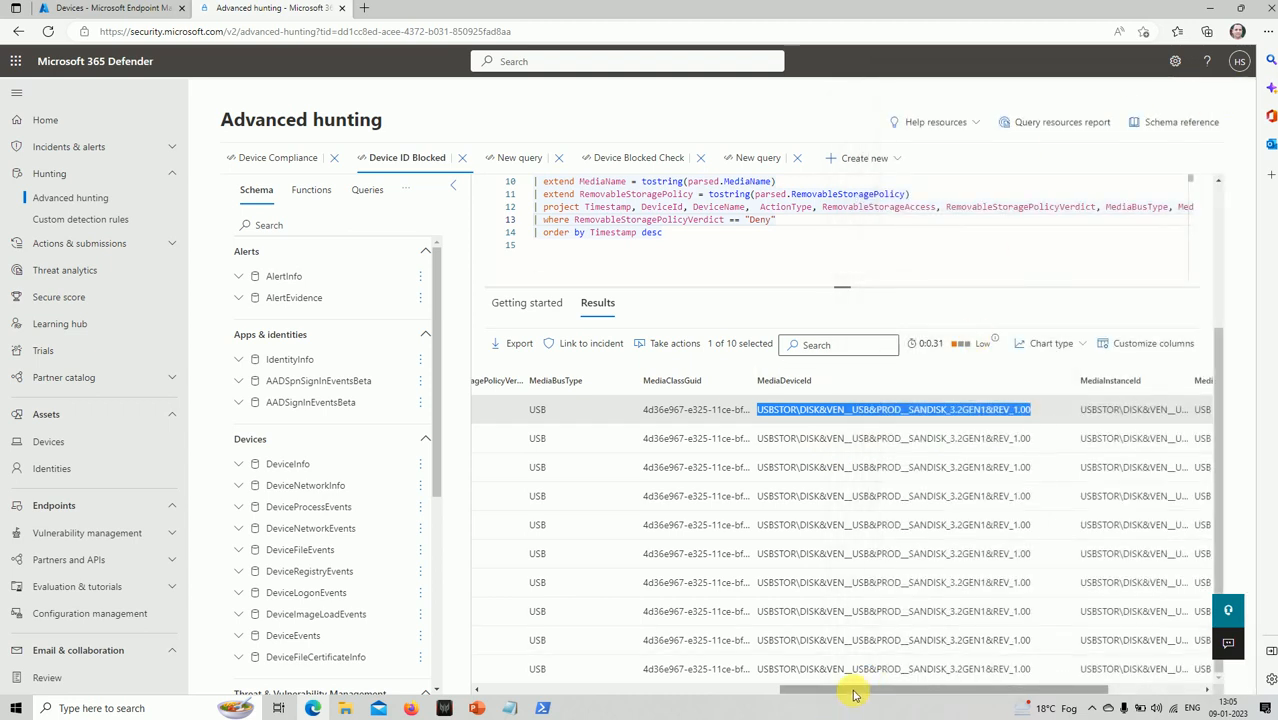
pyautogui.moveTo(853, 688); pyautogui.dragTo(956, 688)
pyautogui.moveTo(968, 380); pyautogui.dragTo(1168, 372)
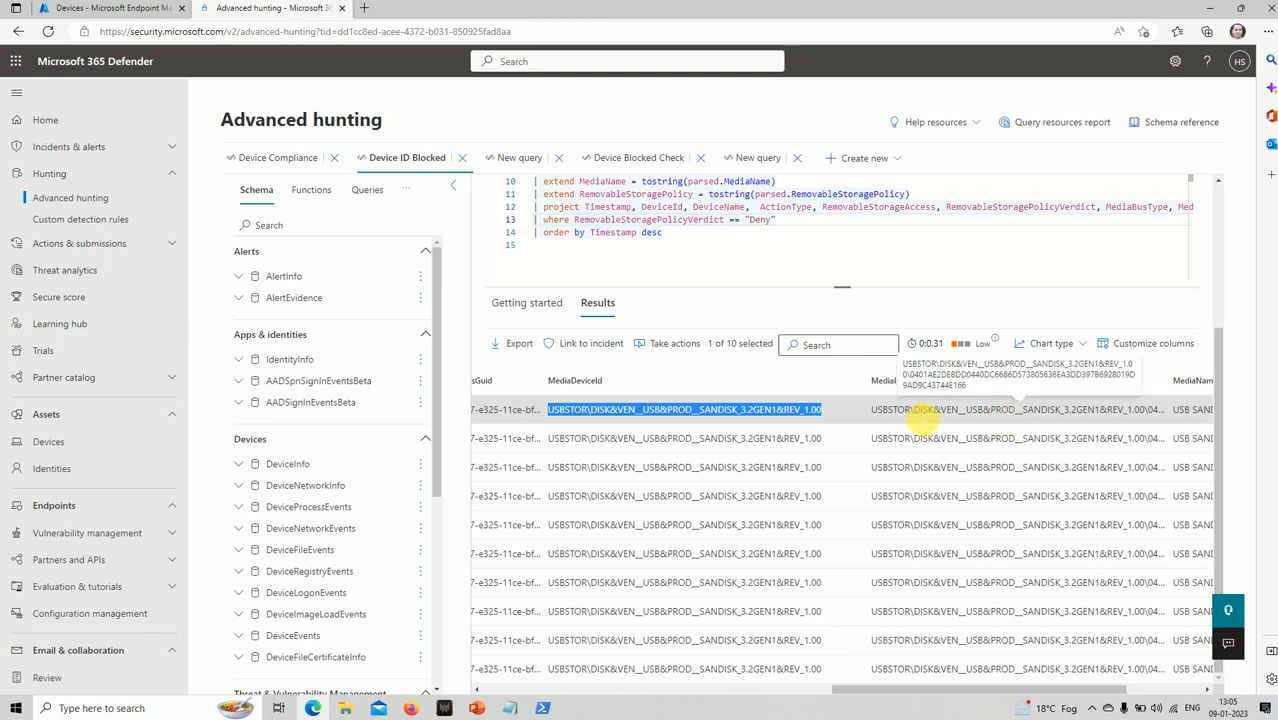
# Step: Copy the first denied event's MediaDeviceId from the results grid and paste it over all the text in Notepad
pyautogui.click(650, 413)
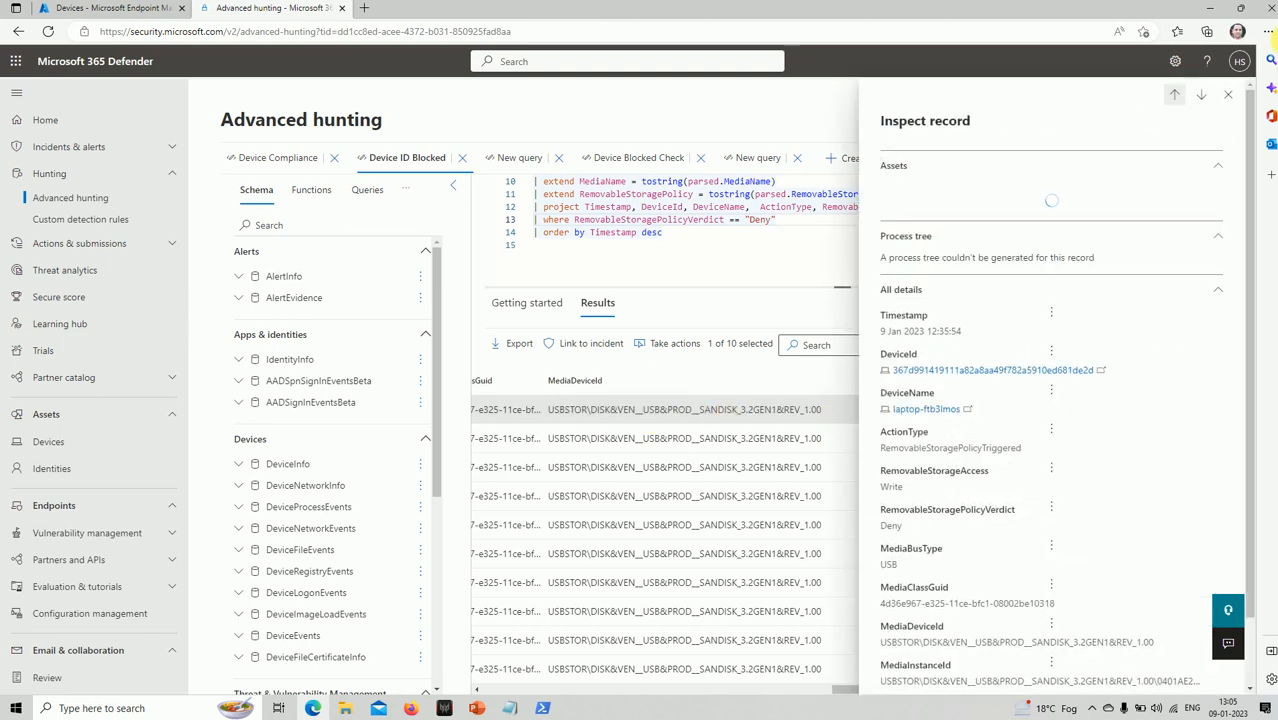
pyautogui.click(1226, 98)
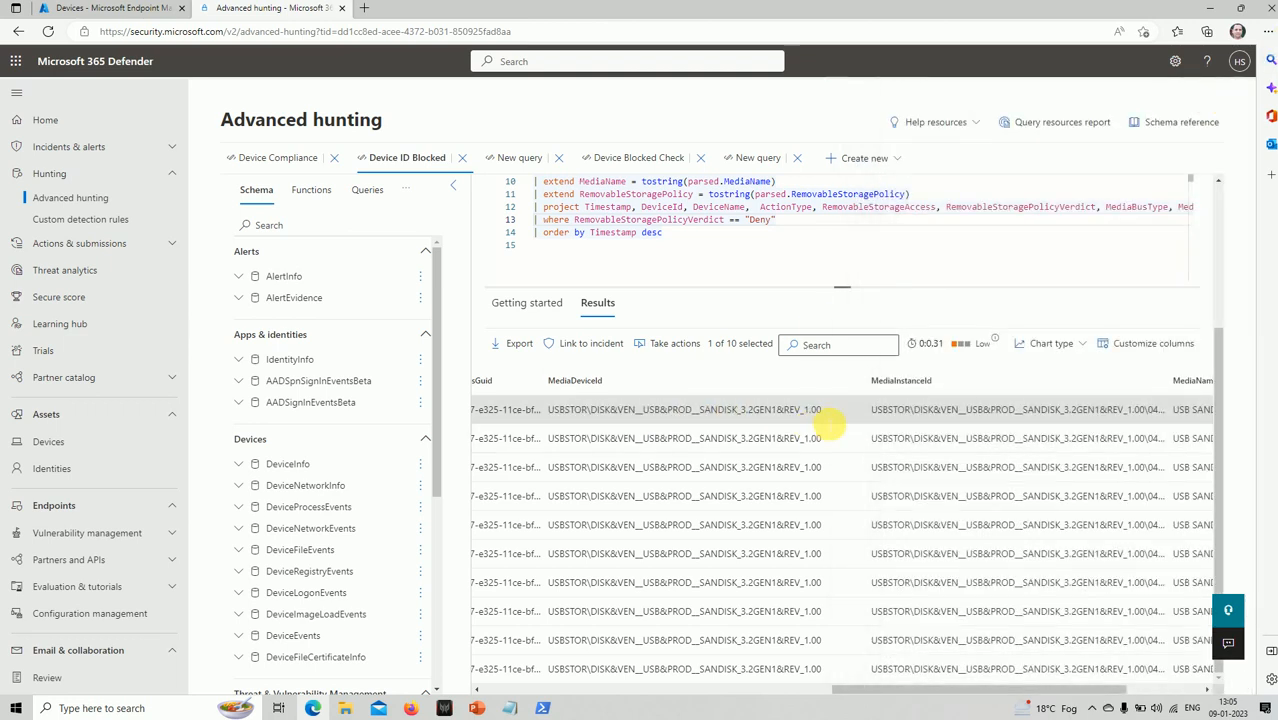
pyautogui.moveTo(752, 420); pyautogui.dragTo(550, 424)
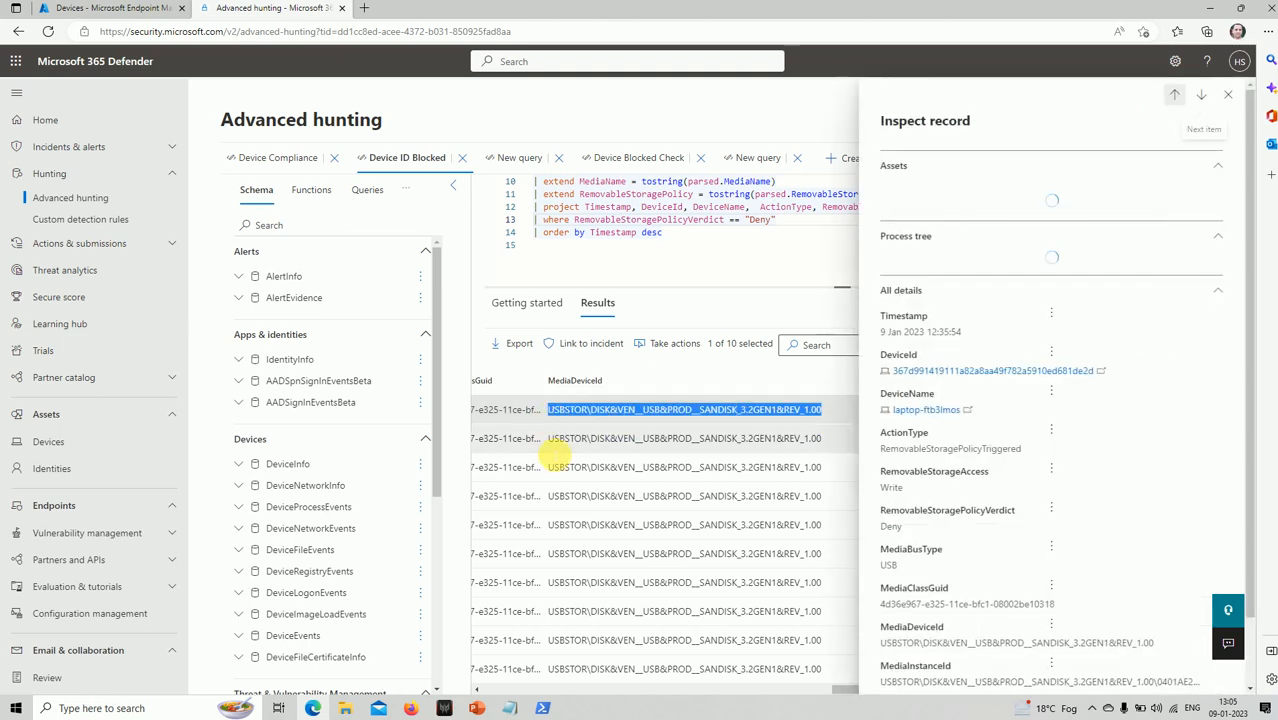
pyautogui.click(1232, 92)
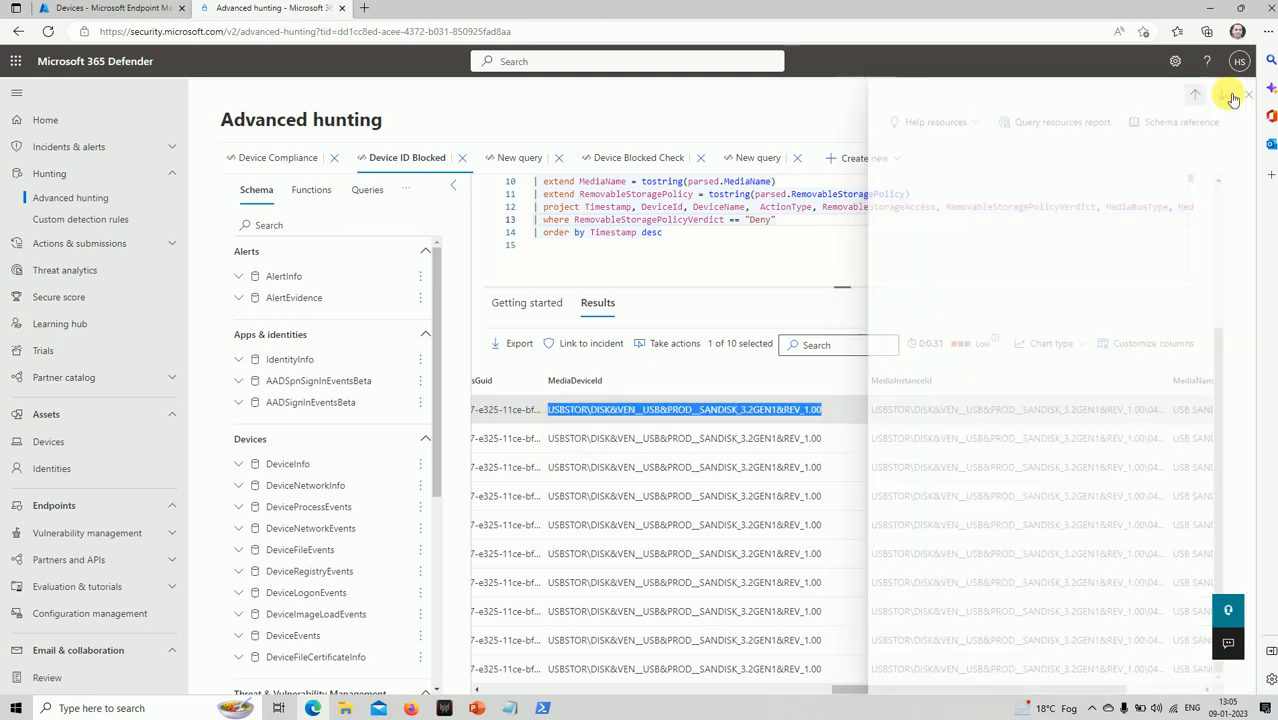
pyautogui.click(509, 708)
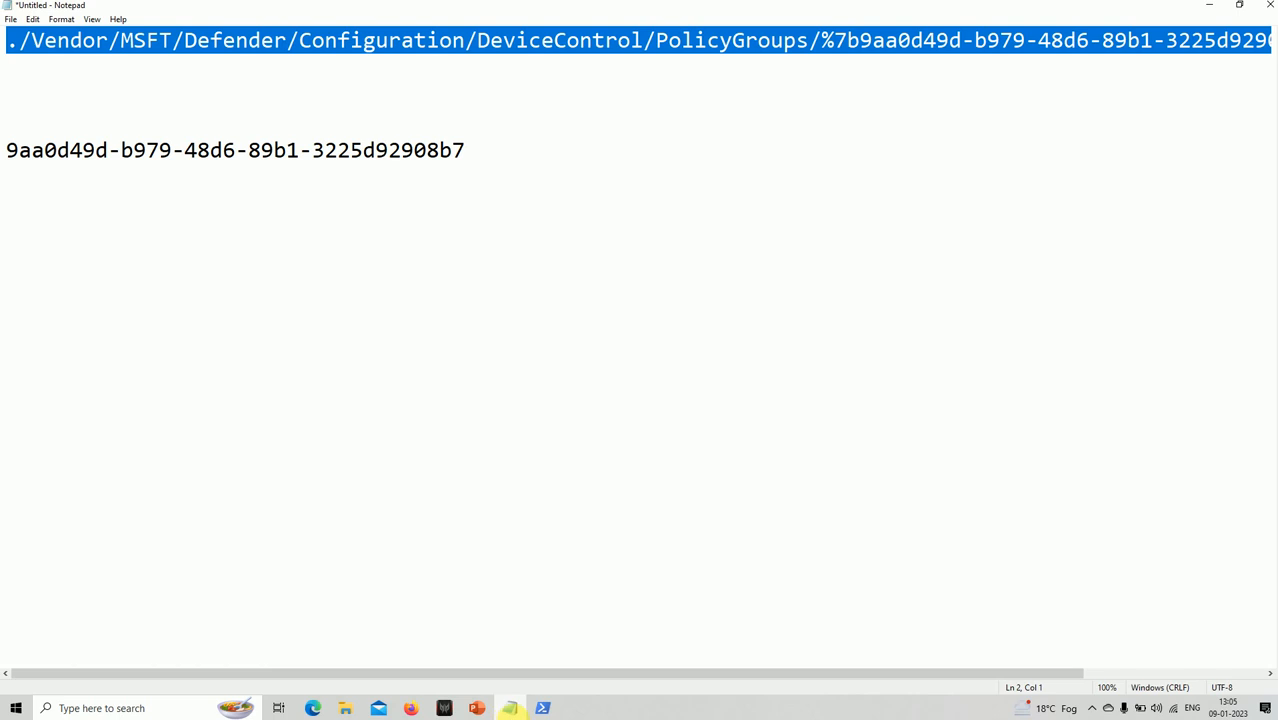
pyautogui.hotkey('ctrl', 'a')
pyautogui.write('08002be10318 USBSTOR\\DISK&VEN__USB&PROD__SANDISK_3.2GEN1&REV_1.00')
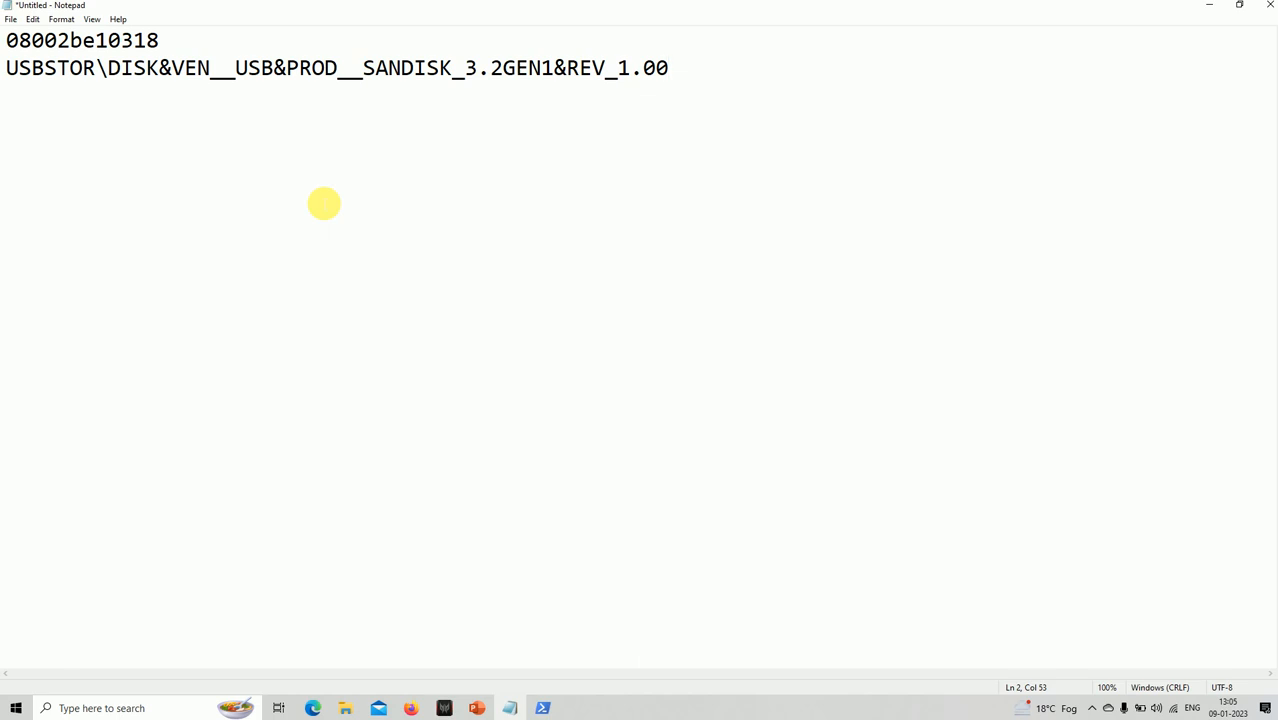
# Step: Try pasting over the whole Notepad text once more, and return to the Advanced hunting results
pyautogui.hotkey('alt', 'Tab')
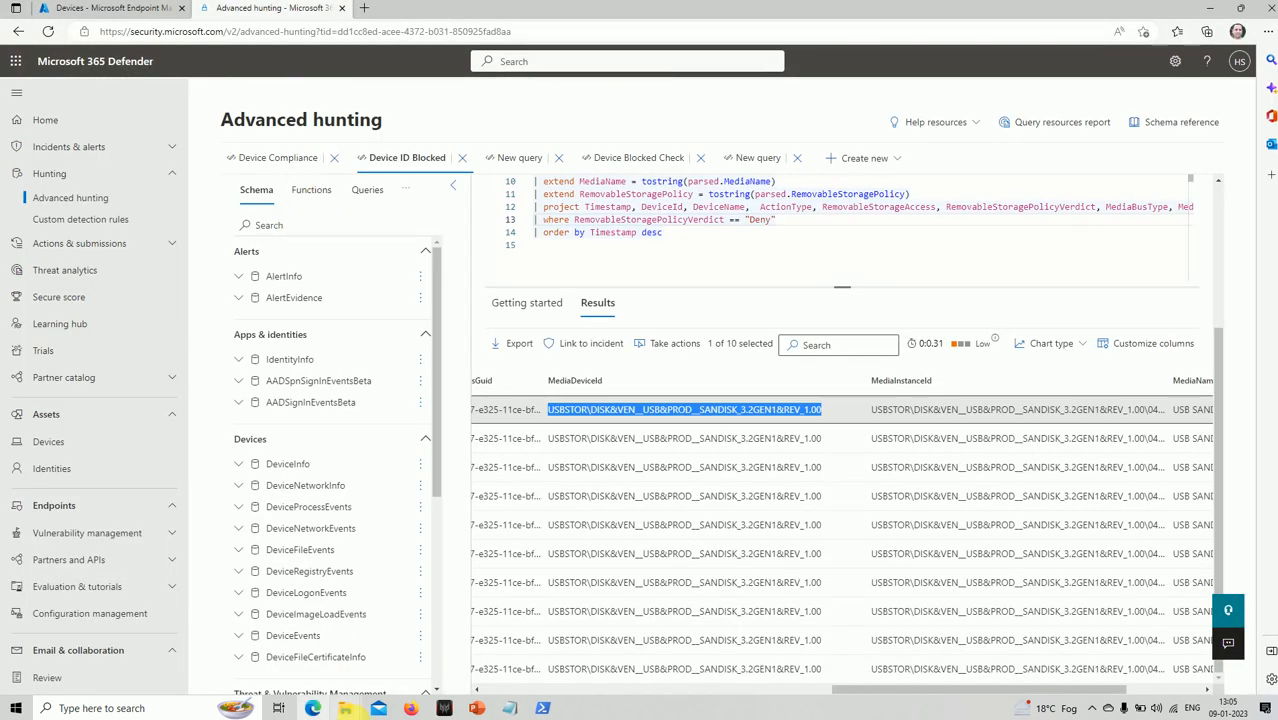
pyautogui.click(509, 708)
pyautogui.hotkey('ctrl', 'a')
pyautogui.hotkey('ctrl', 'c')
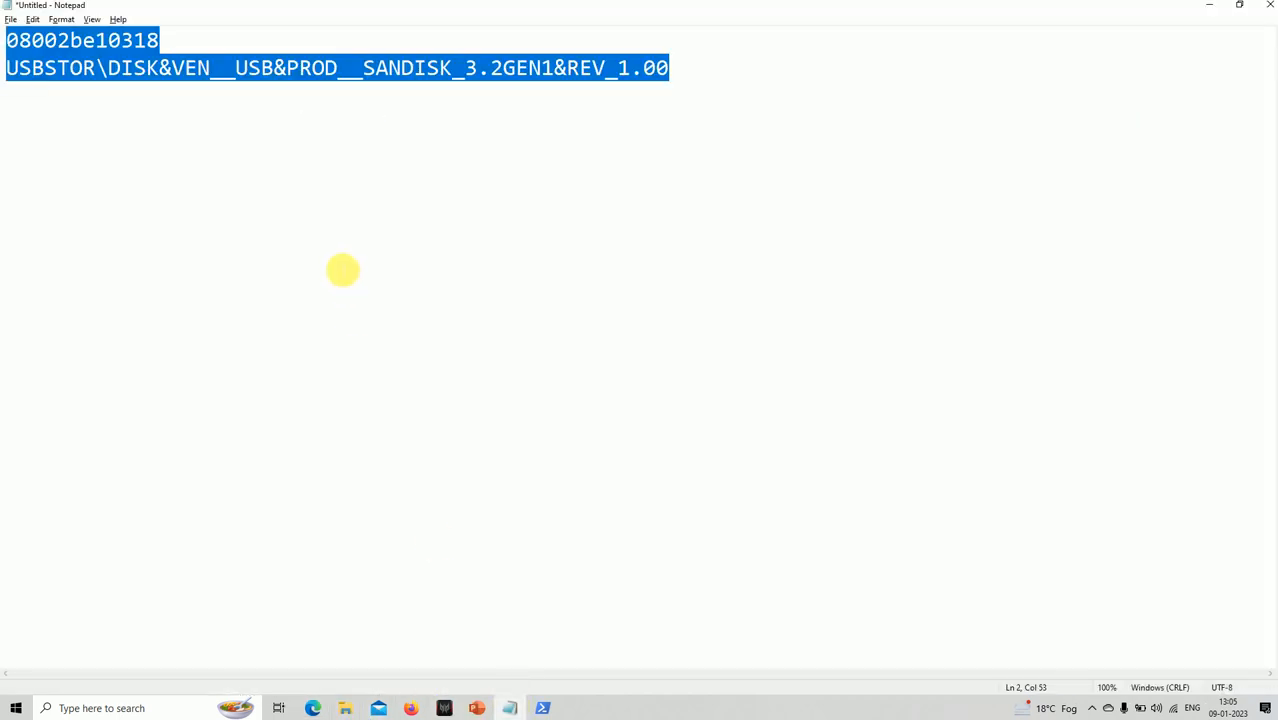
pyautogui.press('Delete')
pyautogui.hotkey('ctrl', 'v')
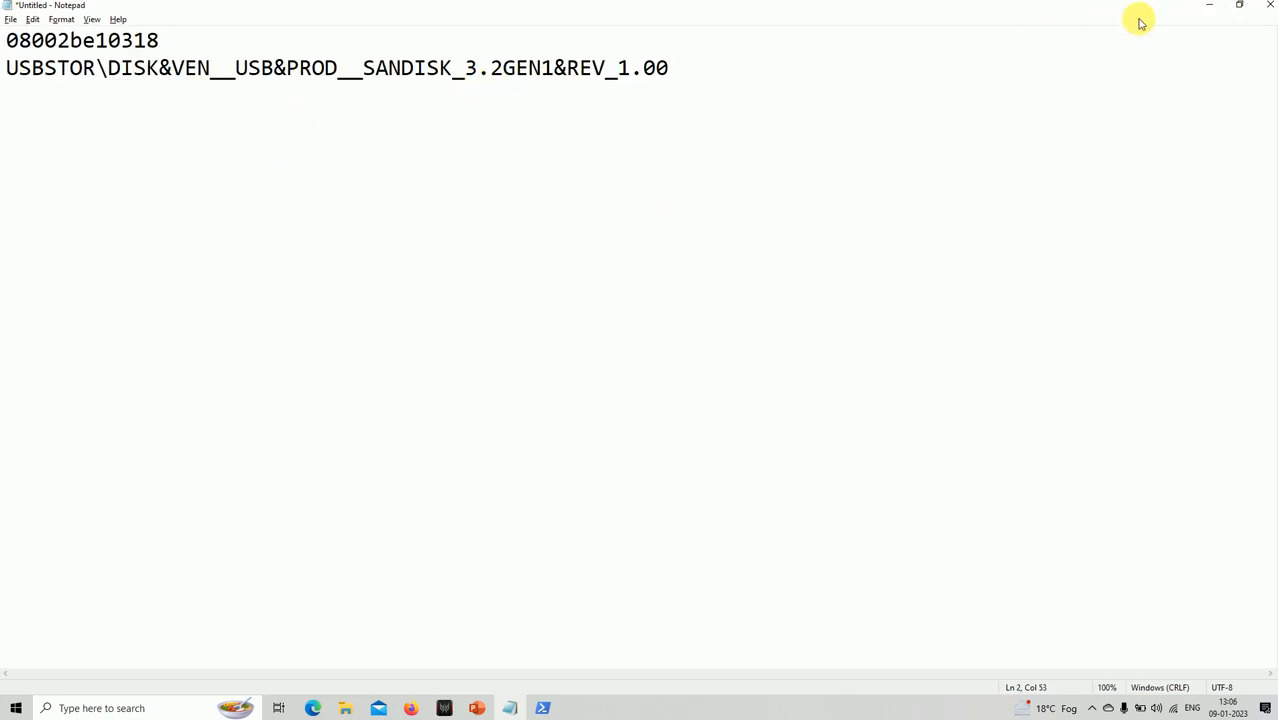
pyautogui.click(1208, 6)
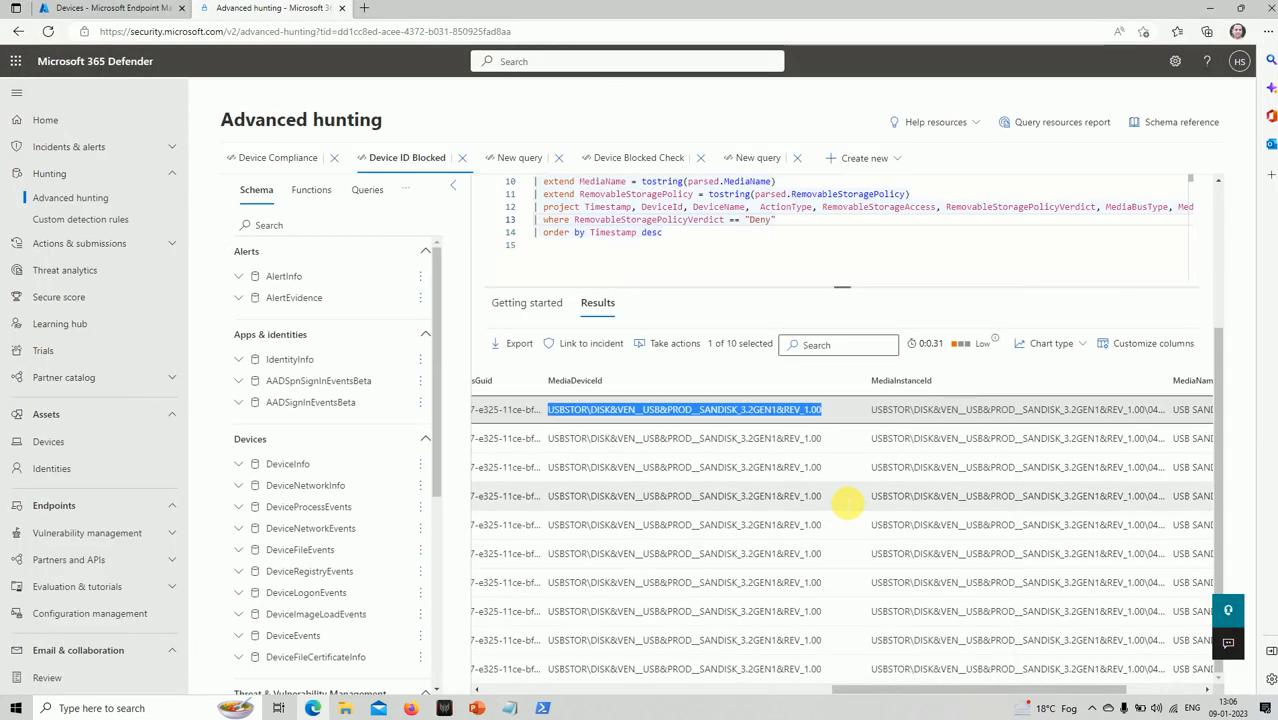
# Step: Copy the MediaDeviceId from the first denied event's record details and replace all the text in Notepad with it
pyautogui.click(620, 416)
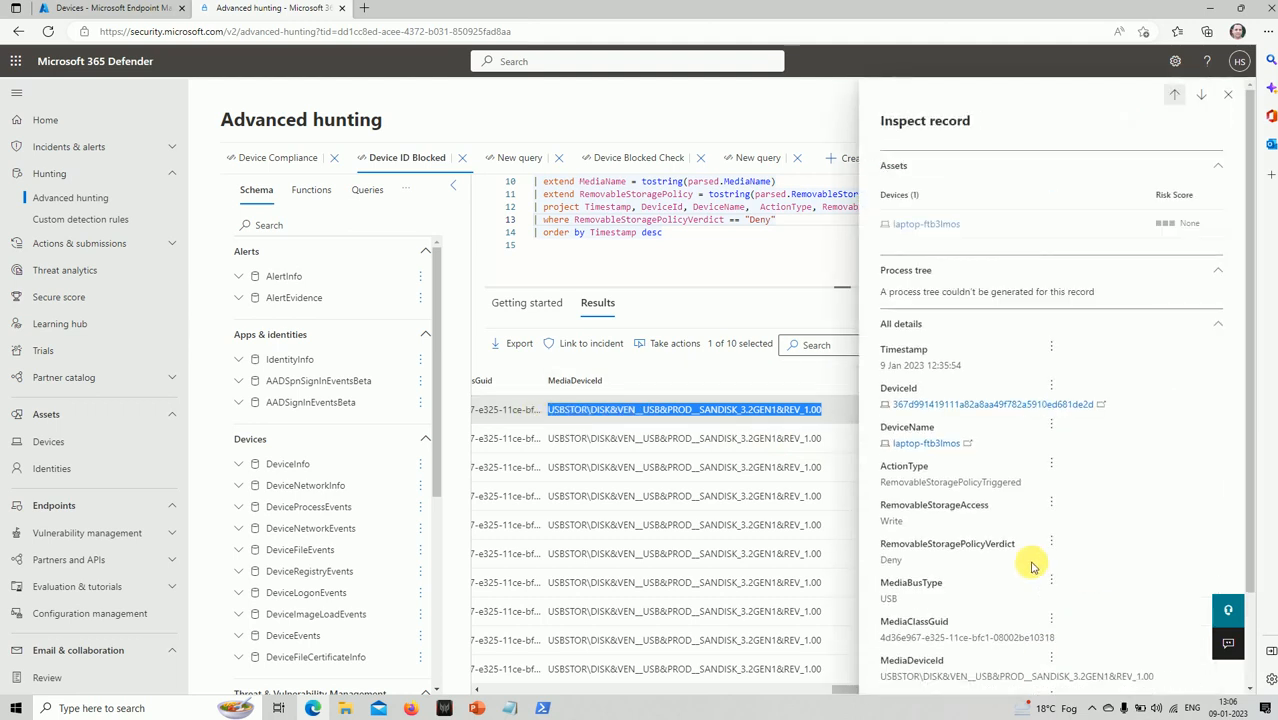
pyautogui.scroll(-1, 1030, 550)
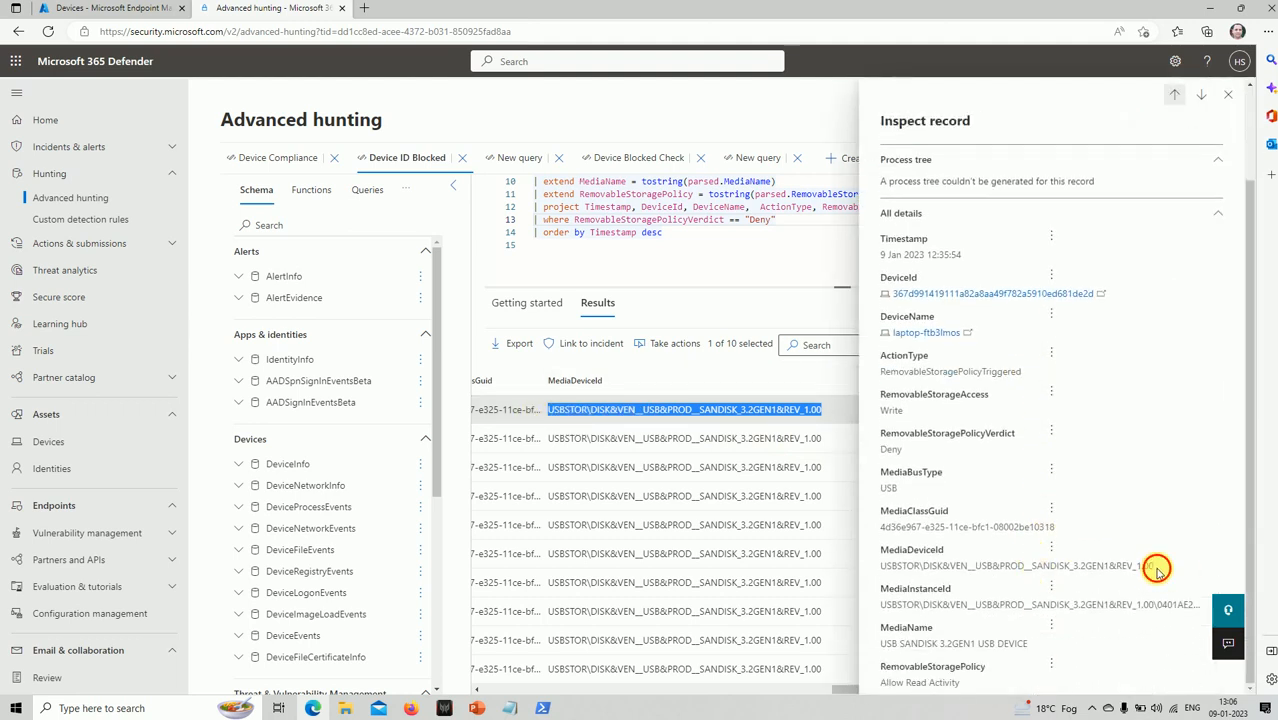
pyautogui.moveTo(1157, 568); pyautogui.dragTo(877, 575)
pyautogui.hotkey('ctrl', 'c')
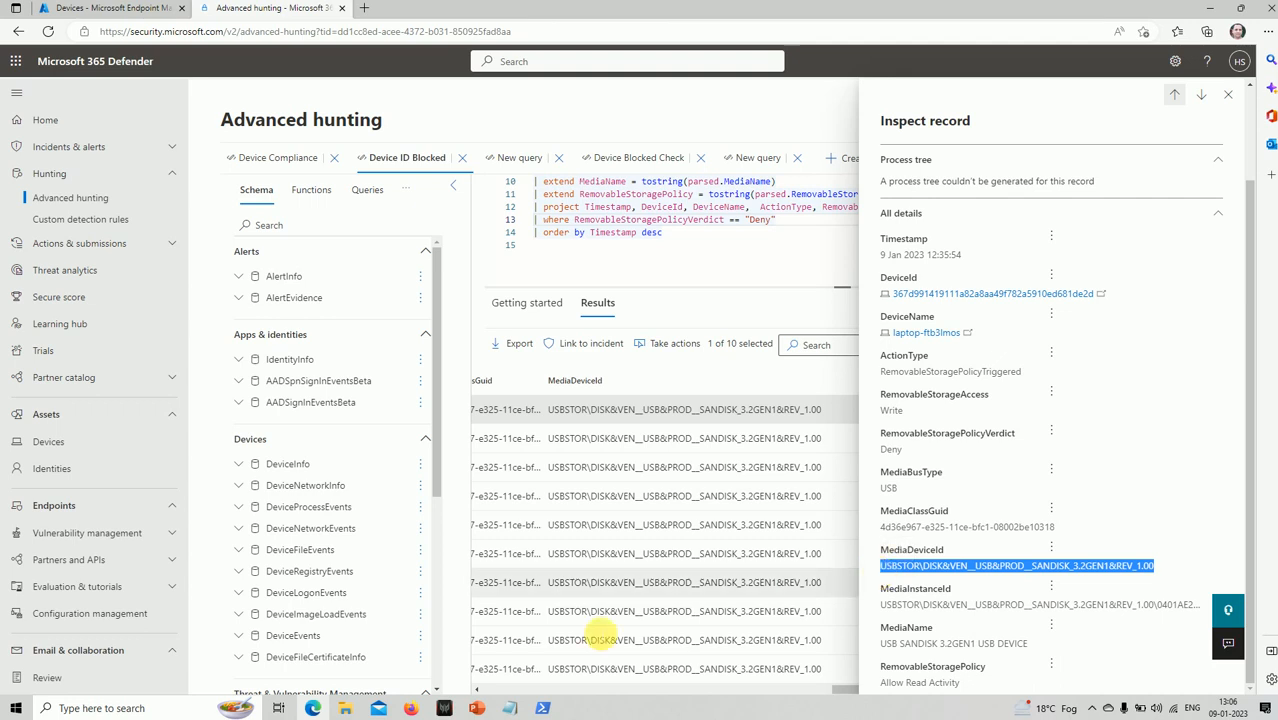
pyautogui.click(509, 708)
pyautogui.hotkey('ctrl', 'v')
pyautogui.hotkey('ctrl', 'a')
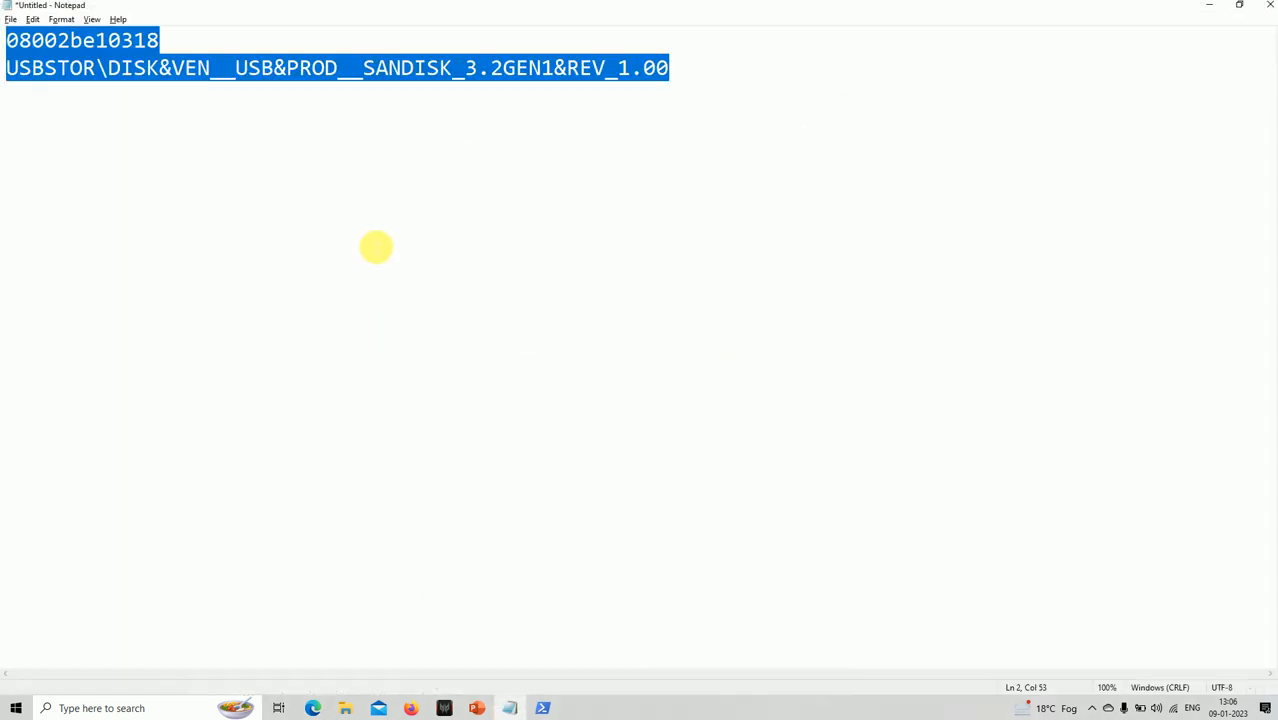
pyautogui.press('BackSpace')
pyautogui.hotkey('ctrl', 'v')
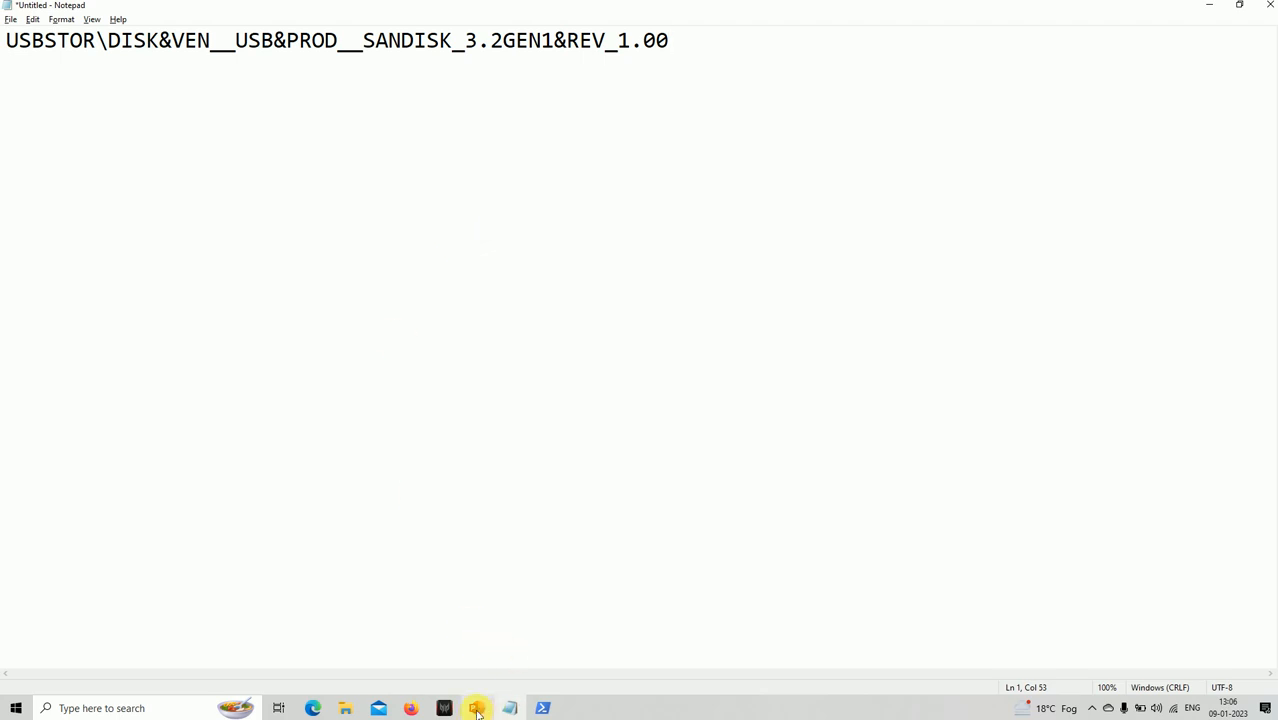
# Step: Switch to PowerPoint and examine the Approved Device .XML file slide for how & is replaced with &amp; in a device ID
pyautogui.click(477, 708)
pyautogui.scroll(-10, 88, 430)
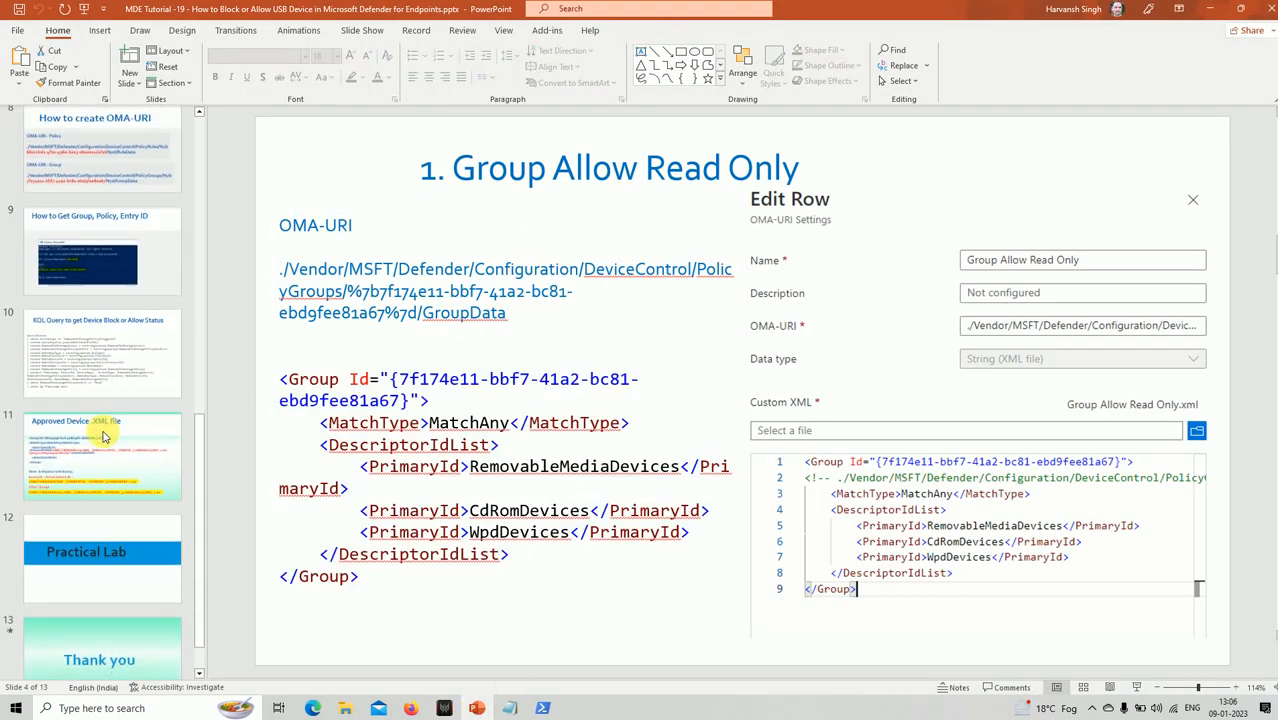
pyautogui.click(104, 423)
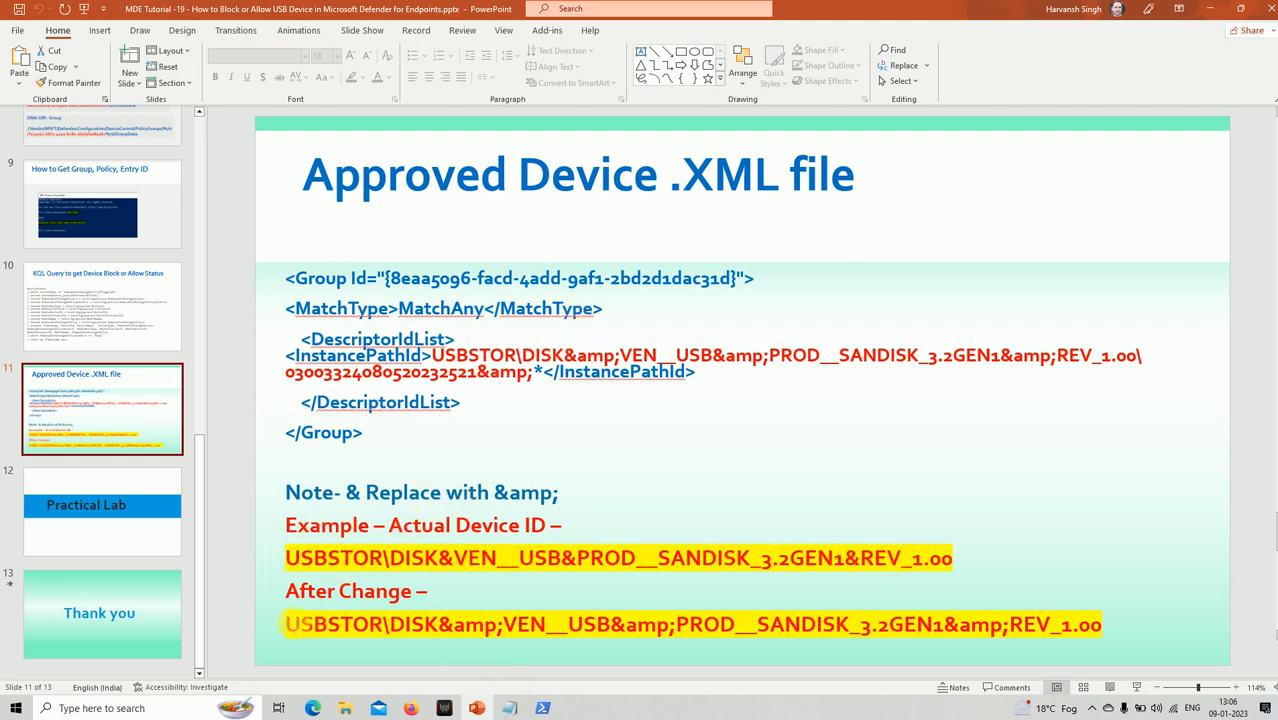
pyautogui.moveTo(288, 625); pyautogui.dragTo(1095, 630)
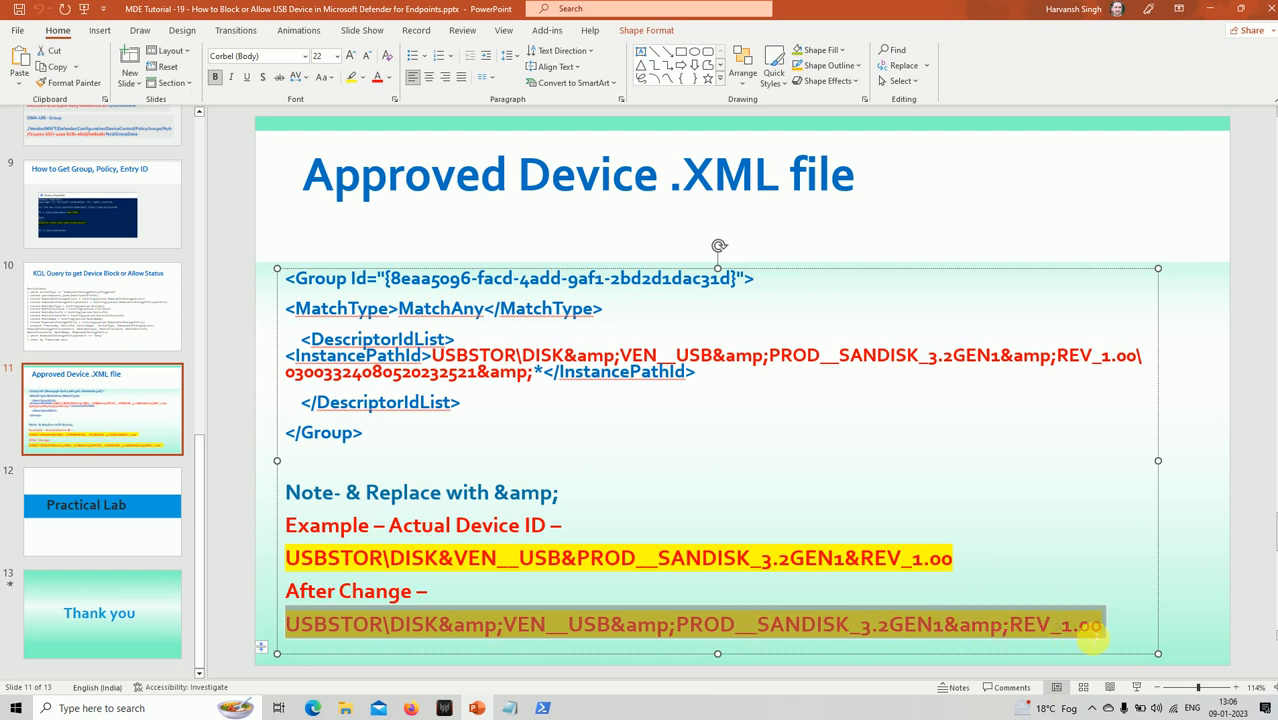
pyautogui.click(503, 630)
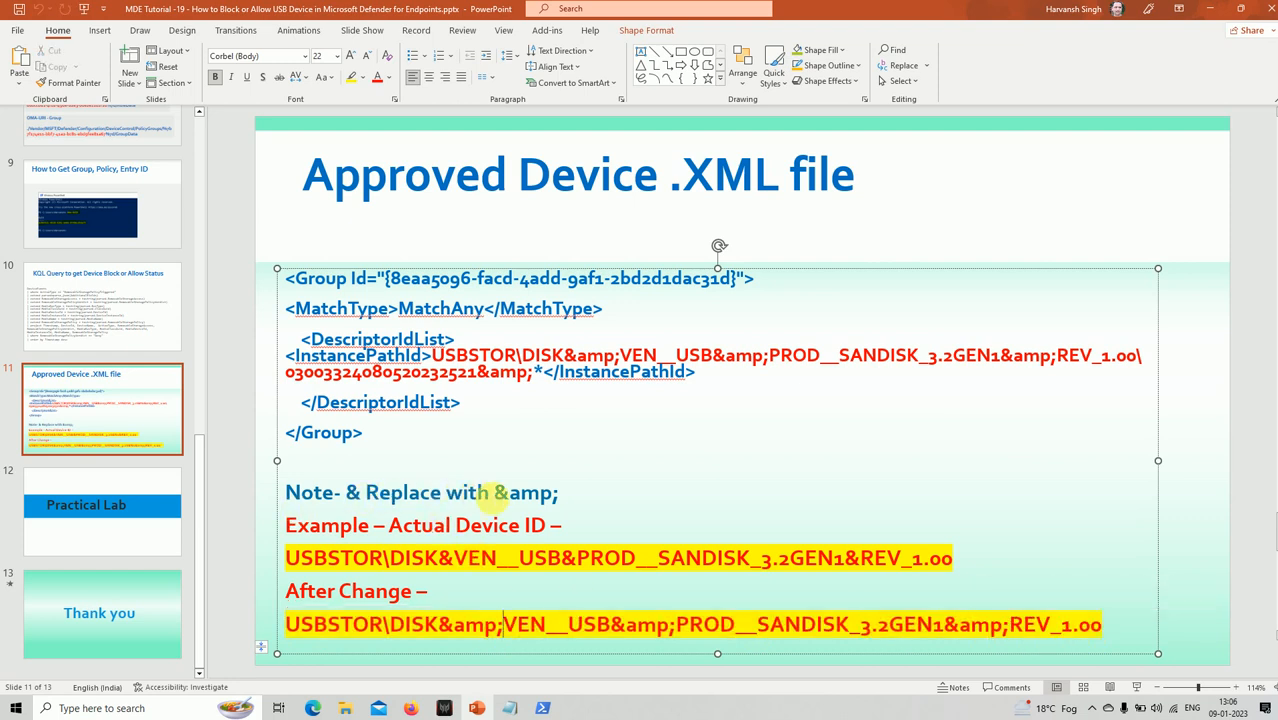
pyautogui.moveTo(497, 492); pyautogui.dragTo(570, 492)
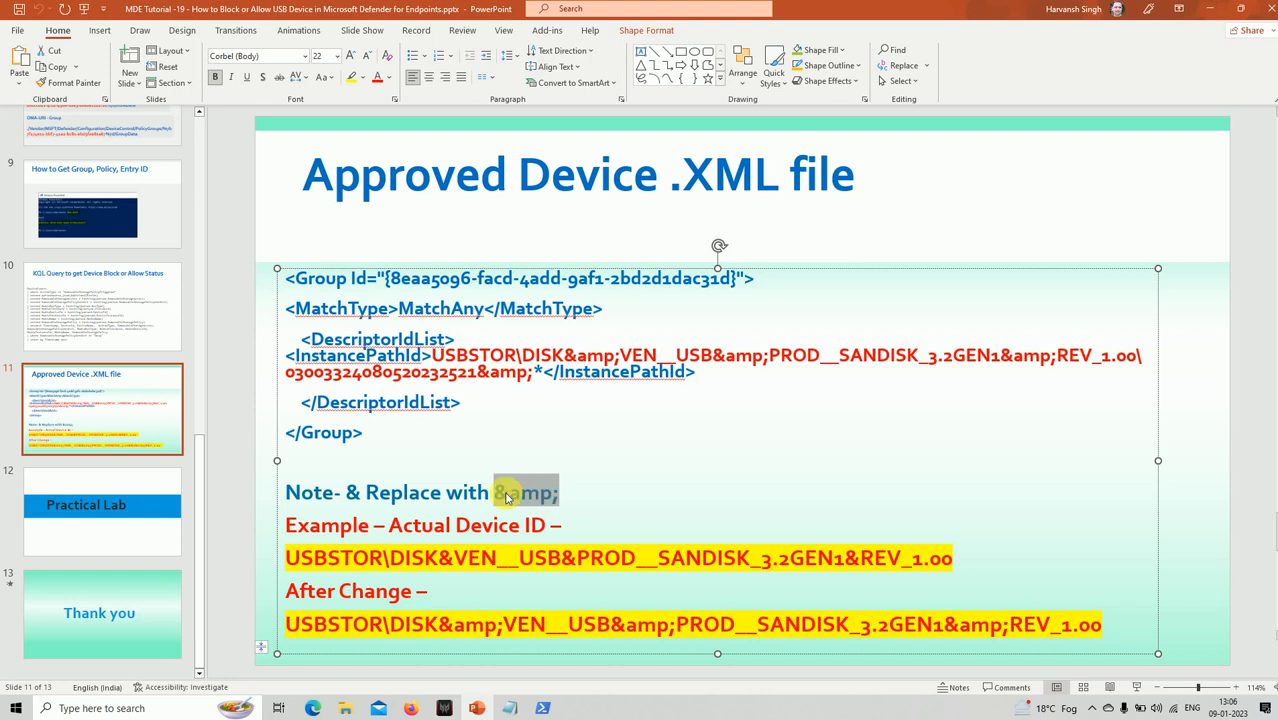
# Step: Switch to Notepad and replace the & before VEN__USB in the device ID with &amp;
pyautogui.click(512, 708)
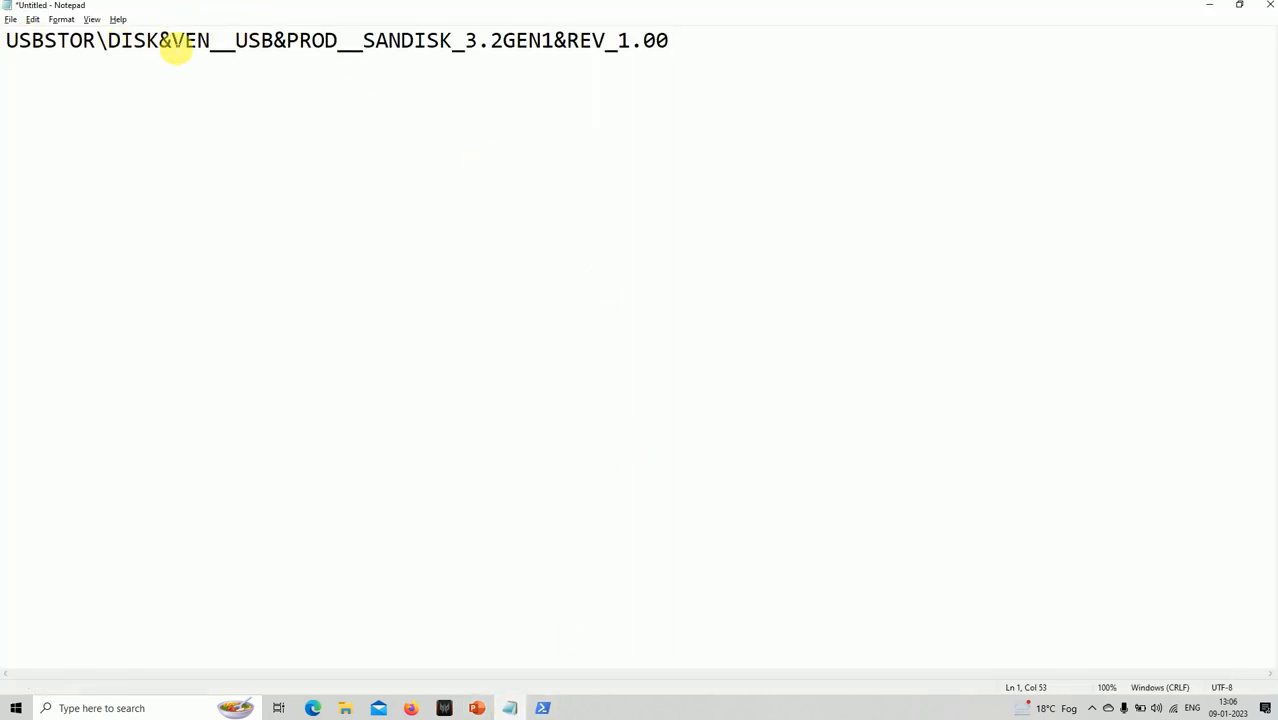
pyautogui.click(173, 44)
pyautogui.write('am')
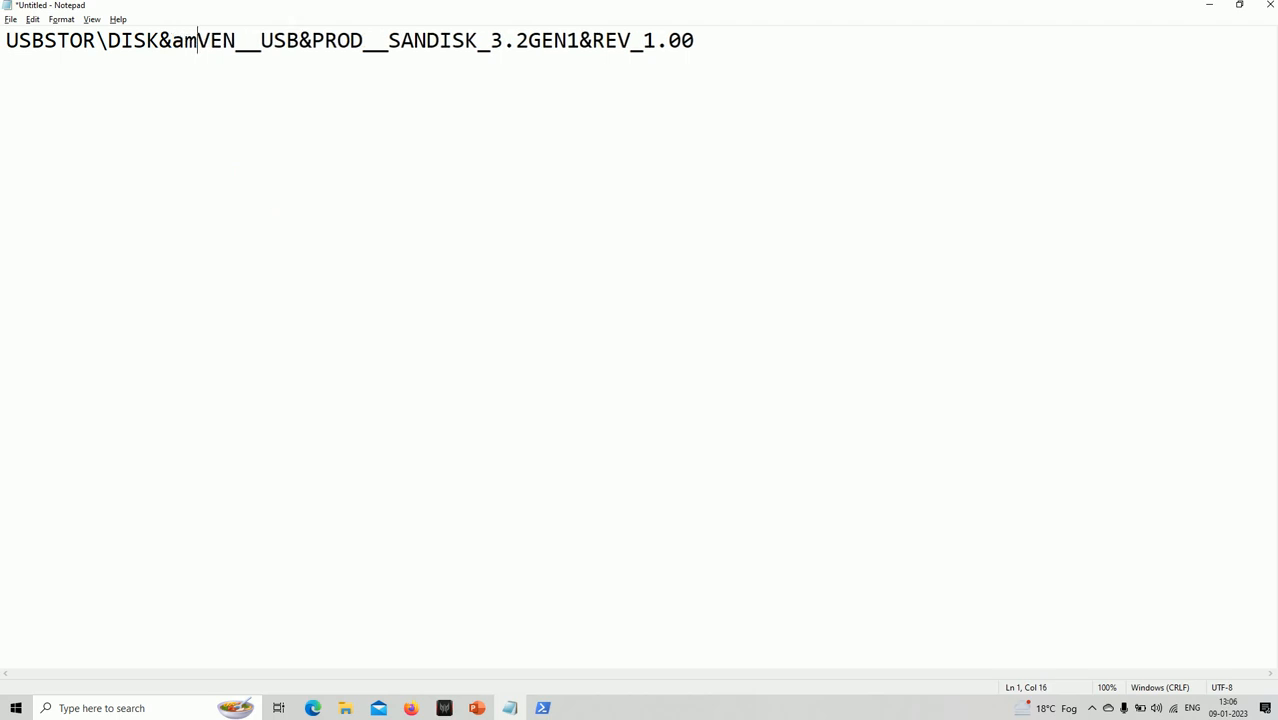
pyautogui.write('p')
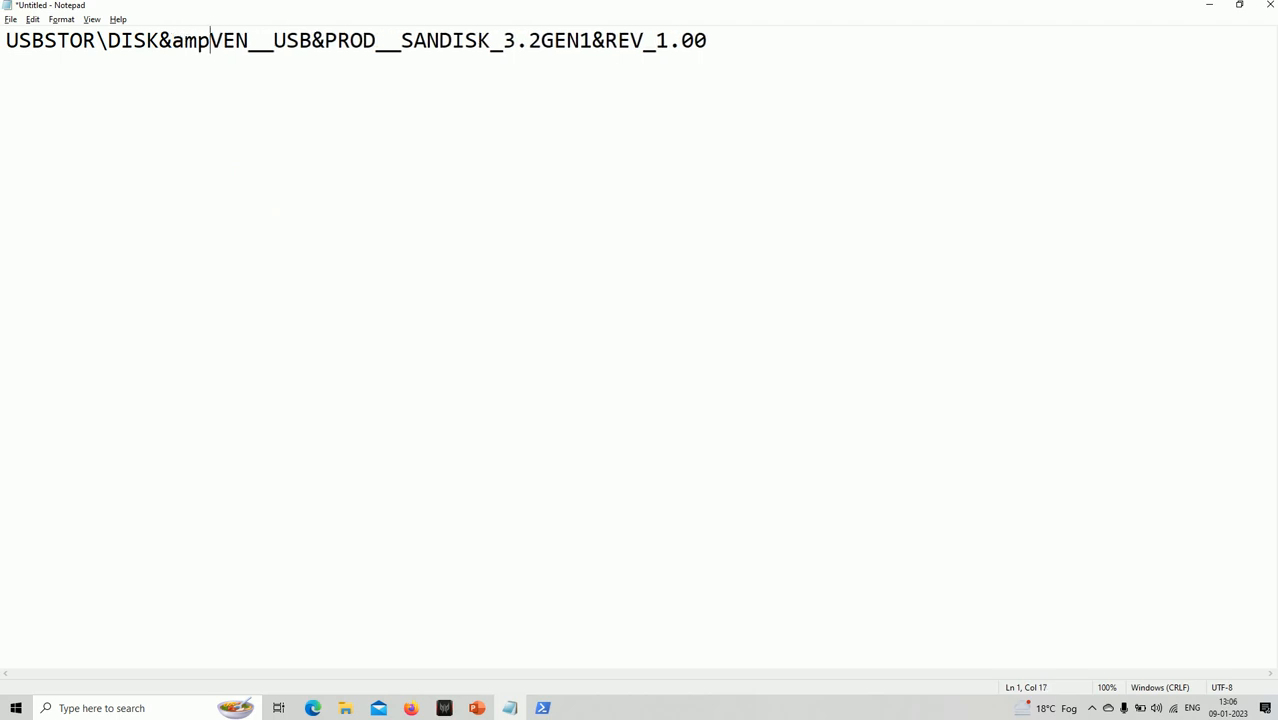
pyautogui.write(';')
# Step: Replace the & before PROD with am; and the & before REV_1.00 with &amp;, and select the whole device ID
pyautogui.click(338, 42)
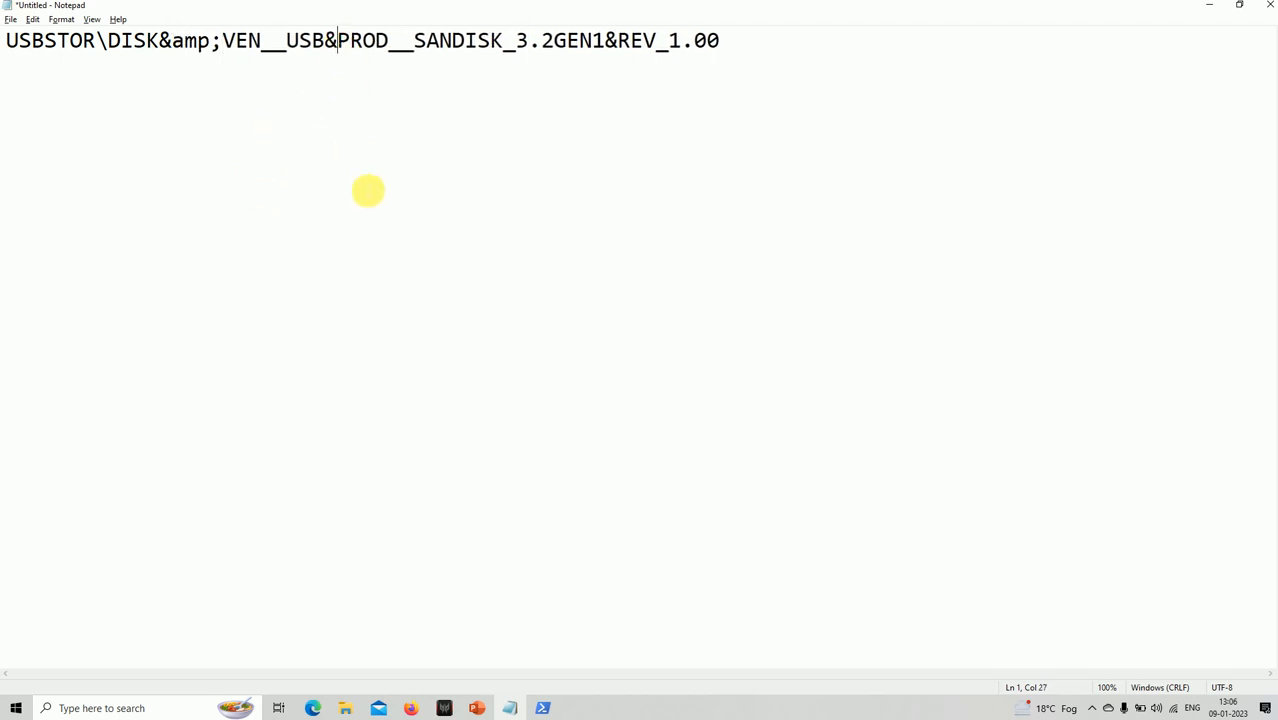
pyautogui.press('BackSpace')
pyautogui.write('am;')
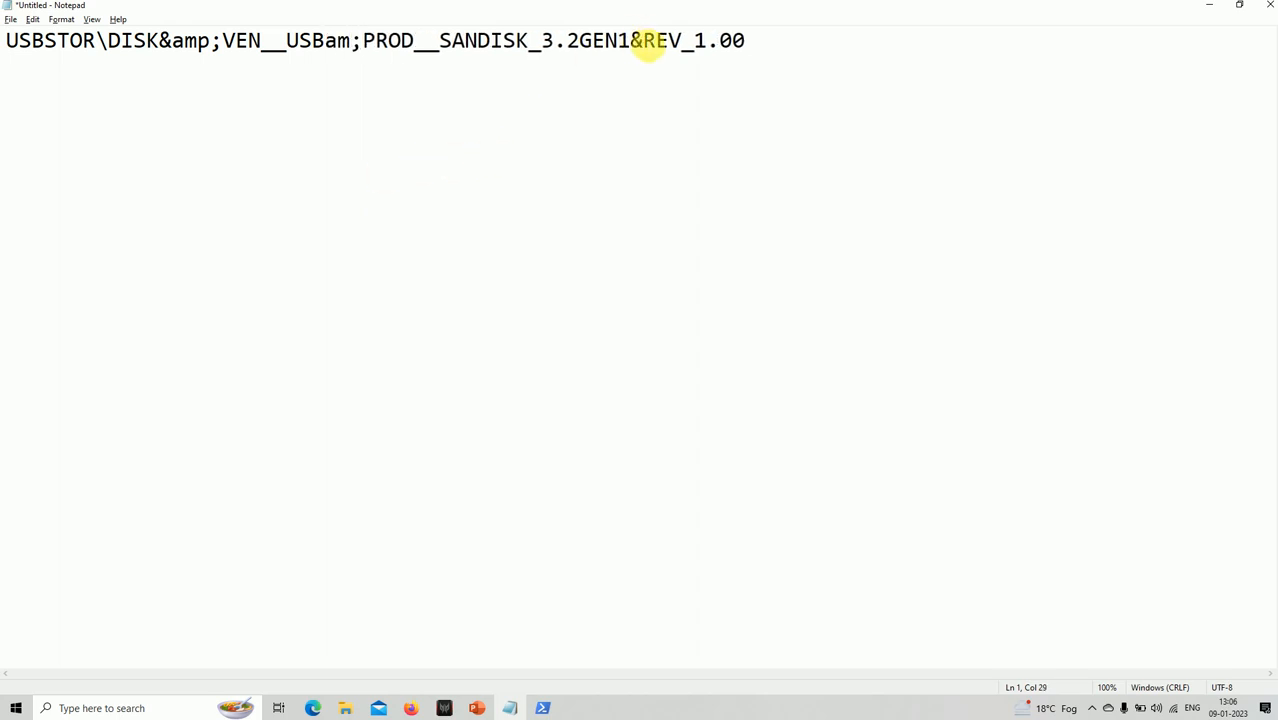
pyautogui.click(646, 42)
pyautogui.write('am')
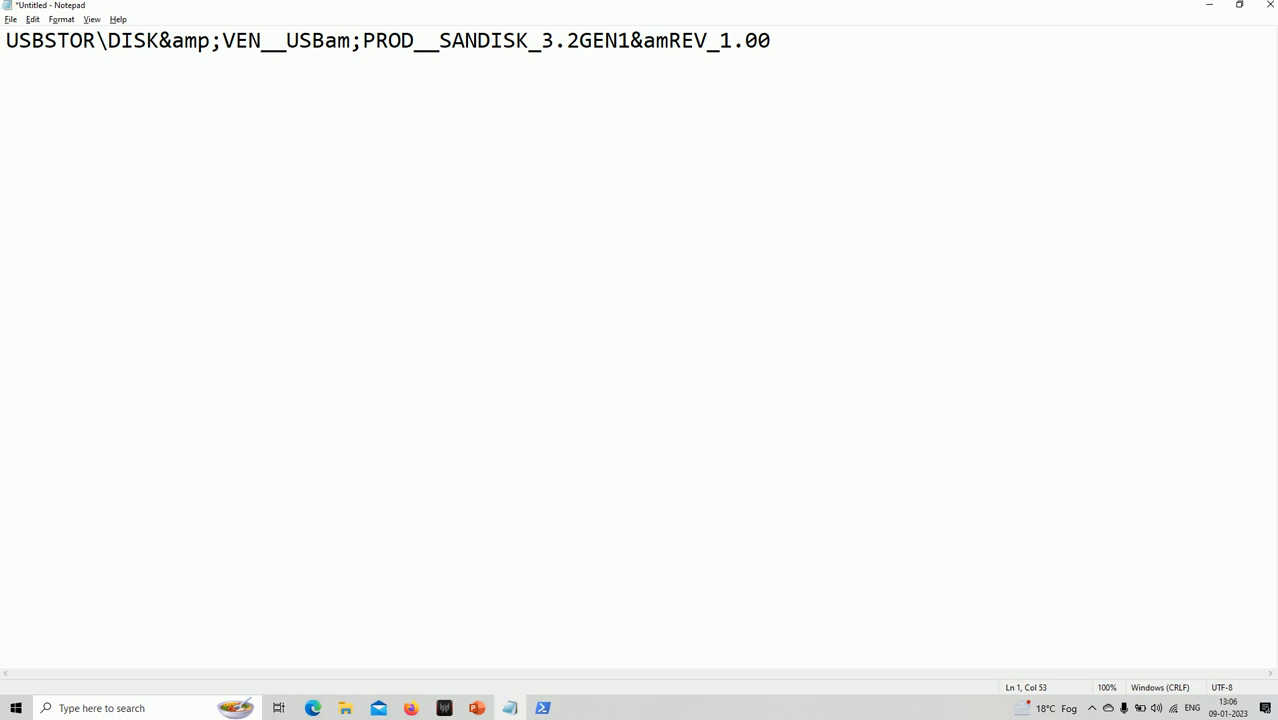
pyautogui.write('p;')
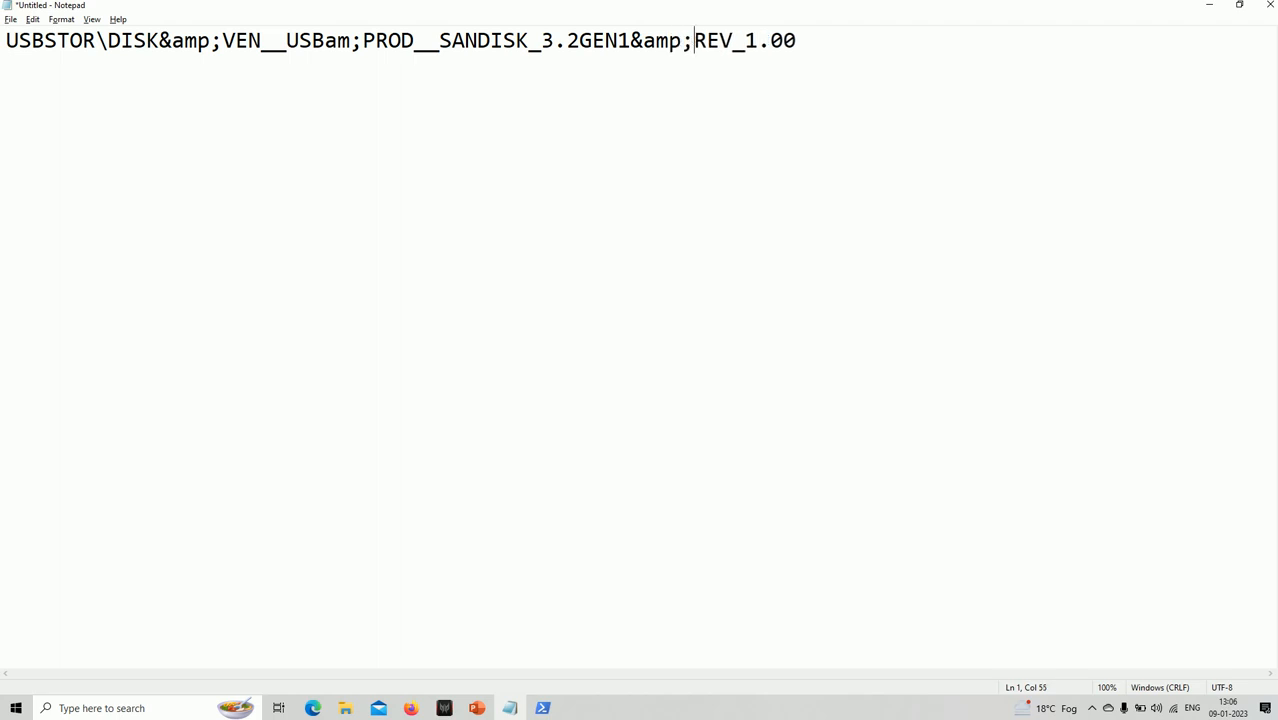
pyautogui.moveTo(810, 46); pyautogui.dragTo(8, 30)
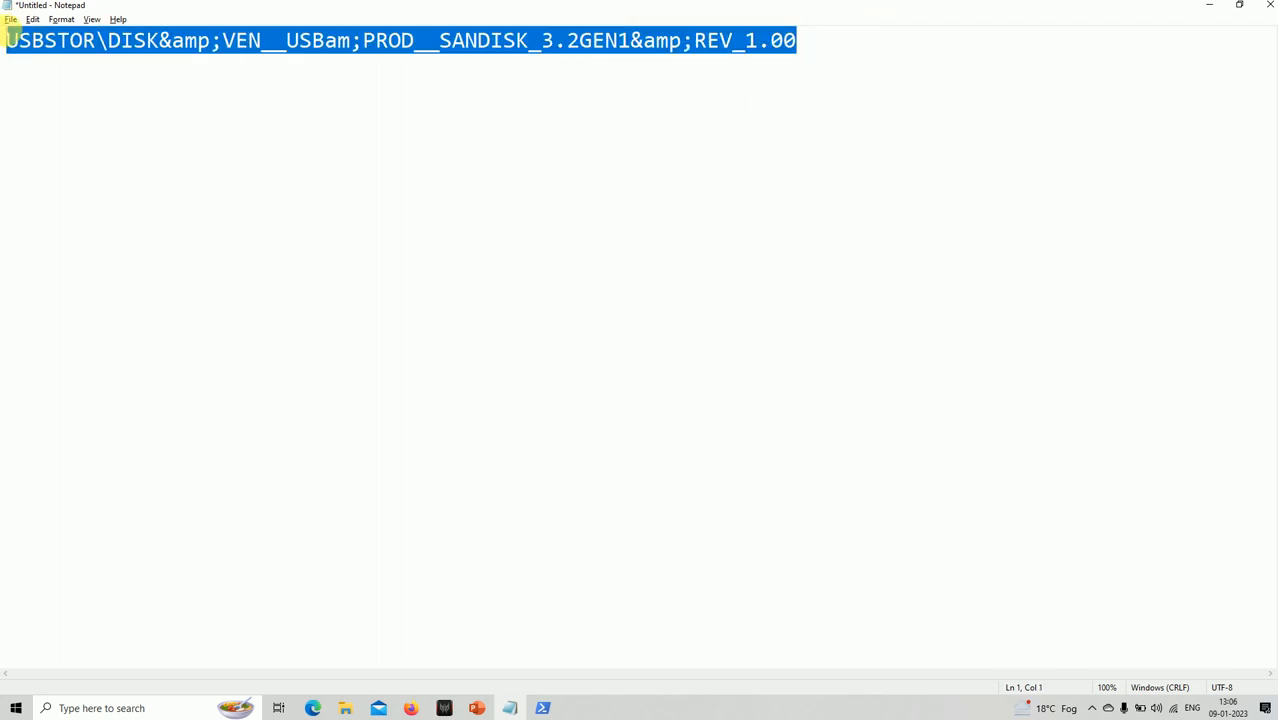
# Step: Return to Edge, close the inspected record, and open the configuration settings of the USB Device Policy profile for editing in Endpoint Manager
pyautogui.moveTo(343, 712)
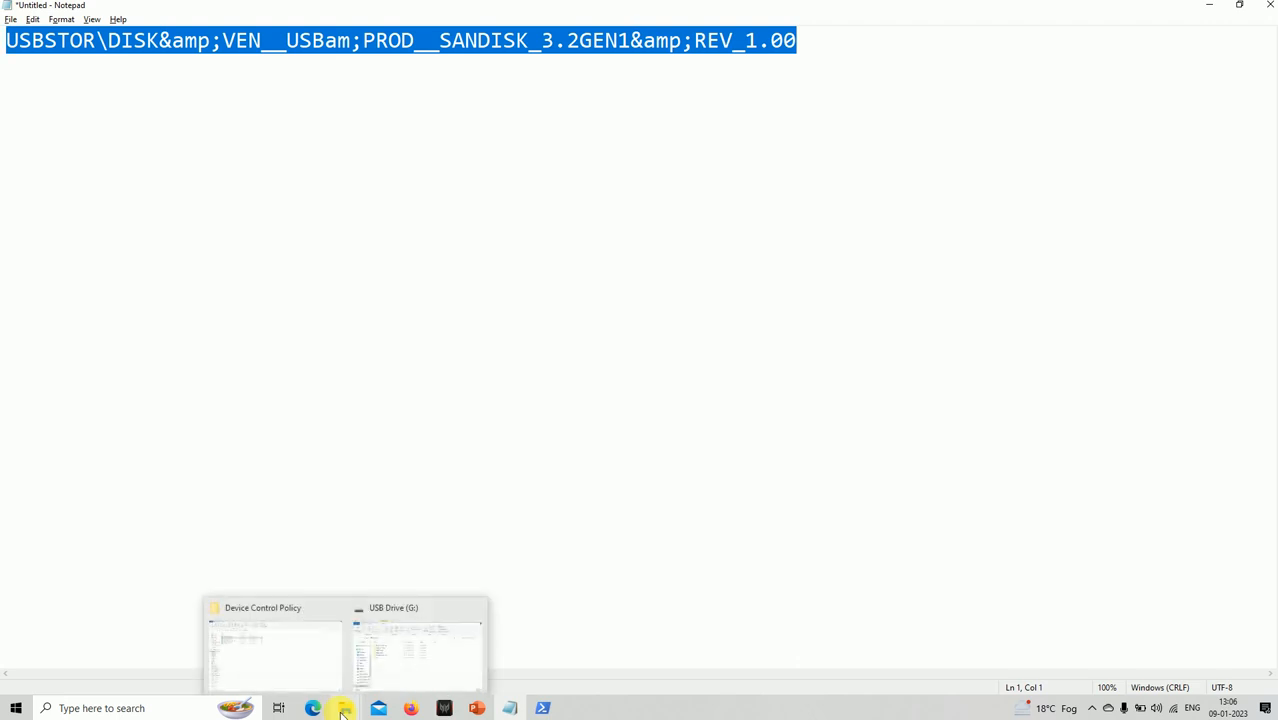
pyautogui.click(290, 670)
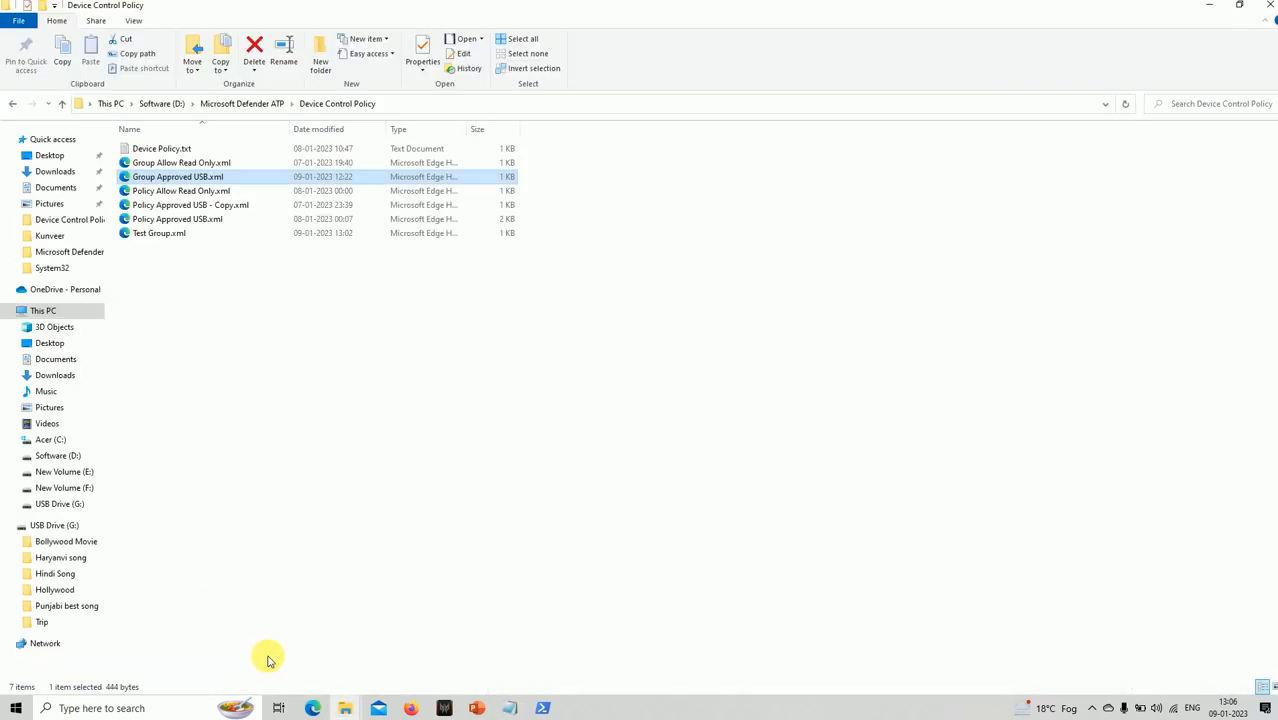
pyautogui.click(311, 709)
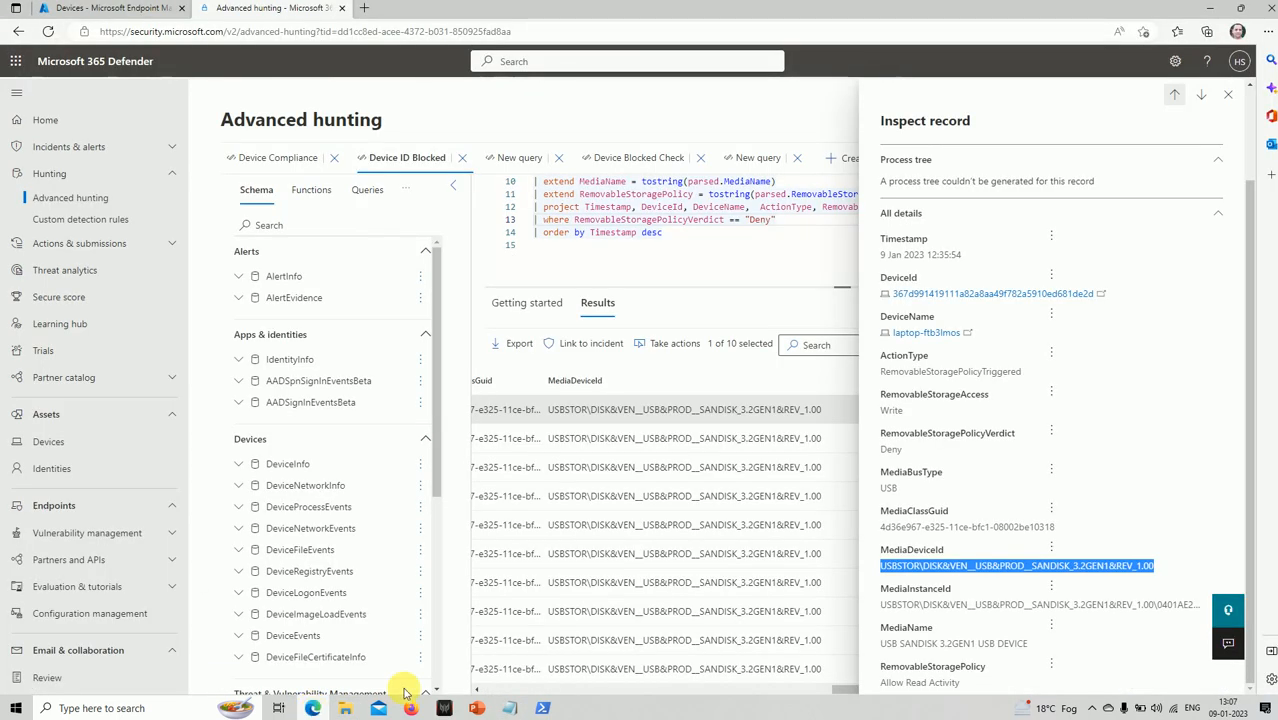
pyautogui.click(1237, 100)
pyautogui.click(136, 8)
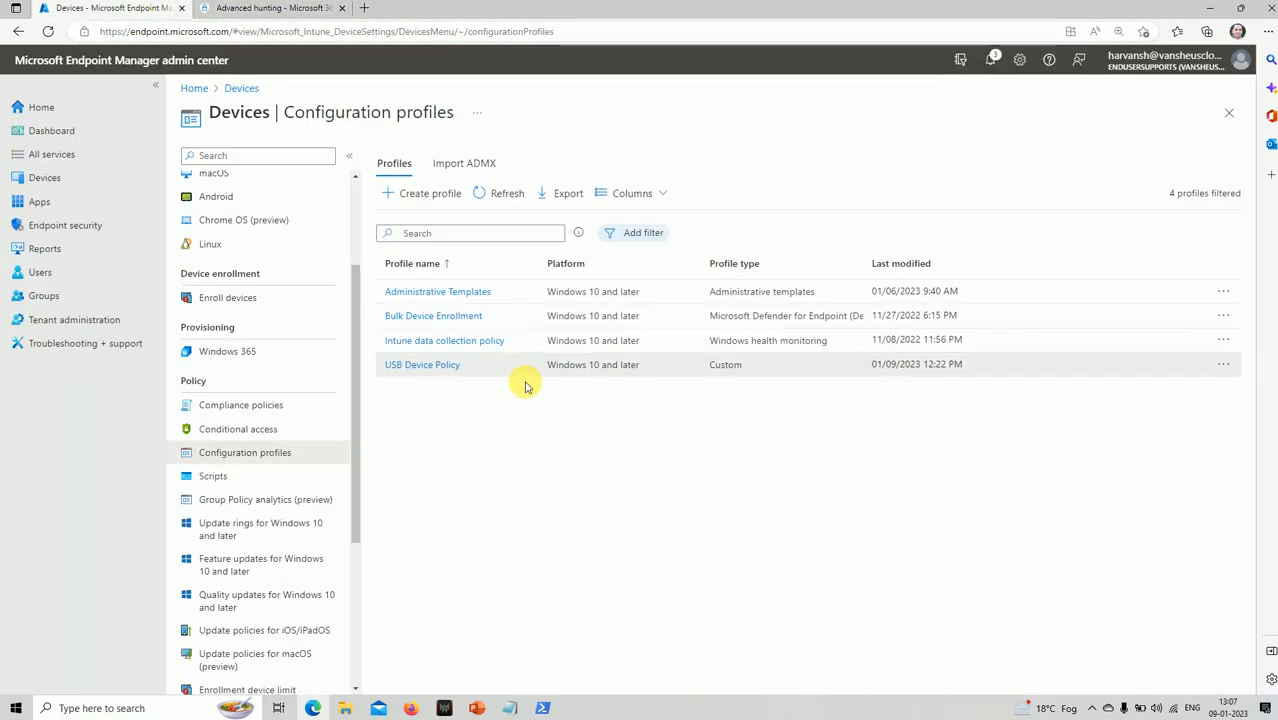
pyautogui.click(424, 366)
pyautogui.scroll(-4, 287, 543)
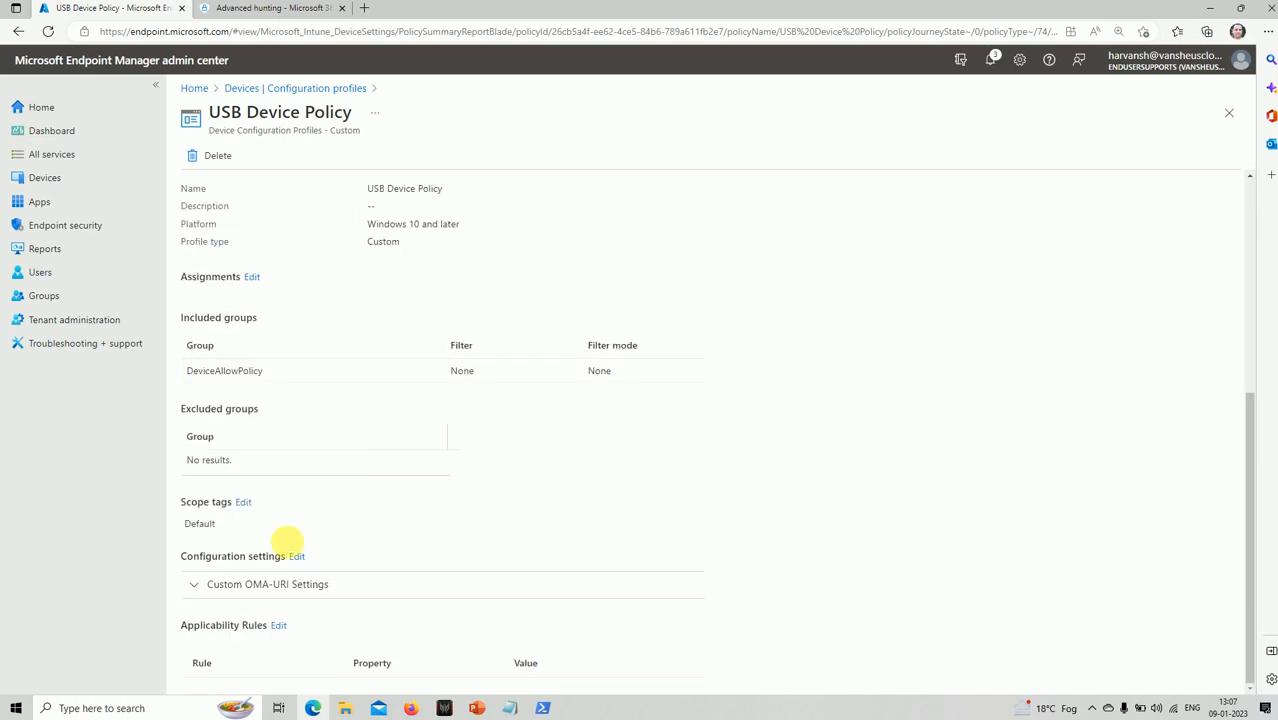
pyautogui.click(295, 557)
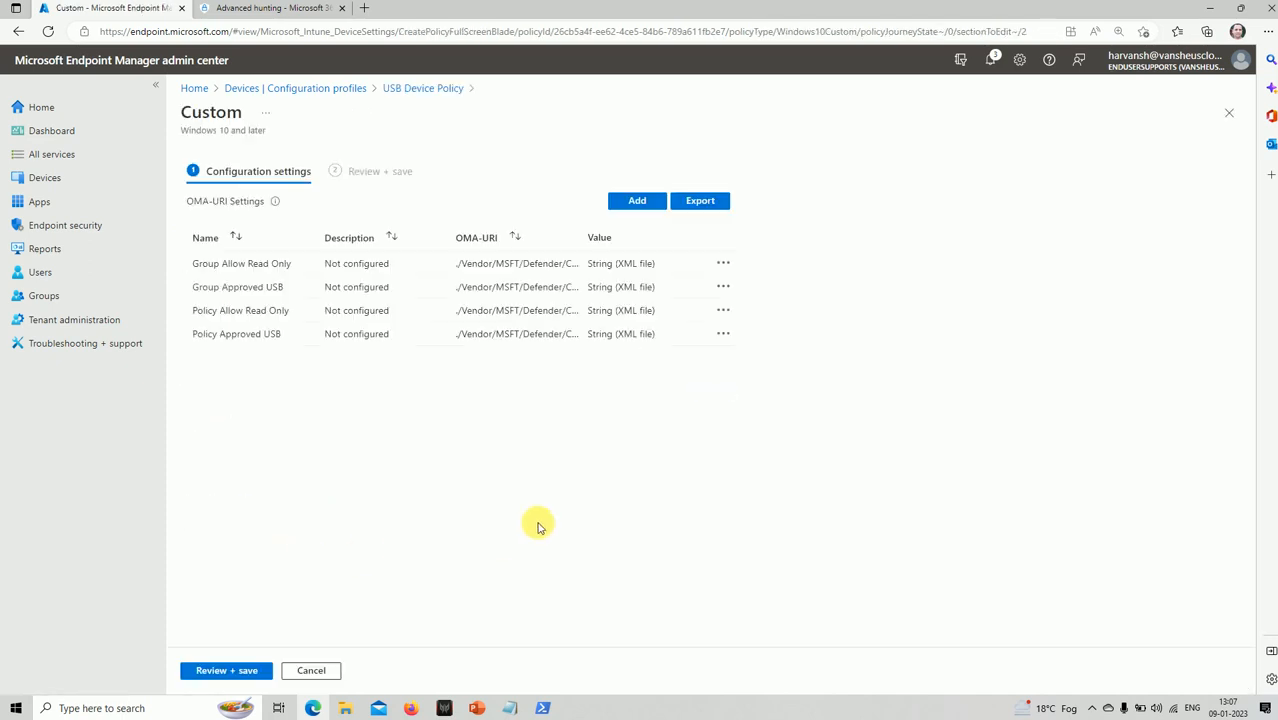
# Step: Open the Group Approved USB row for editing and examine its custom XML, including the InstancePathId line
pyautogui.moveTo(194, 292); pyautogui.dragTo(270, 298)
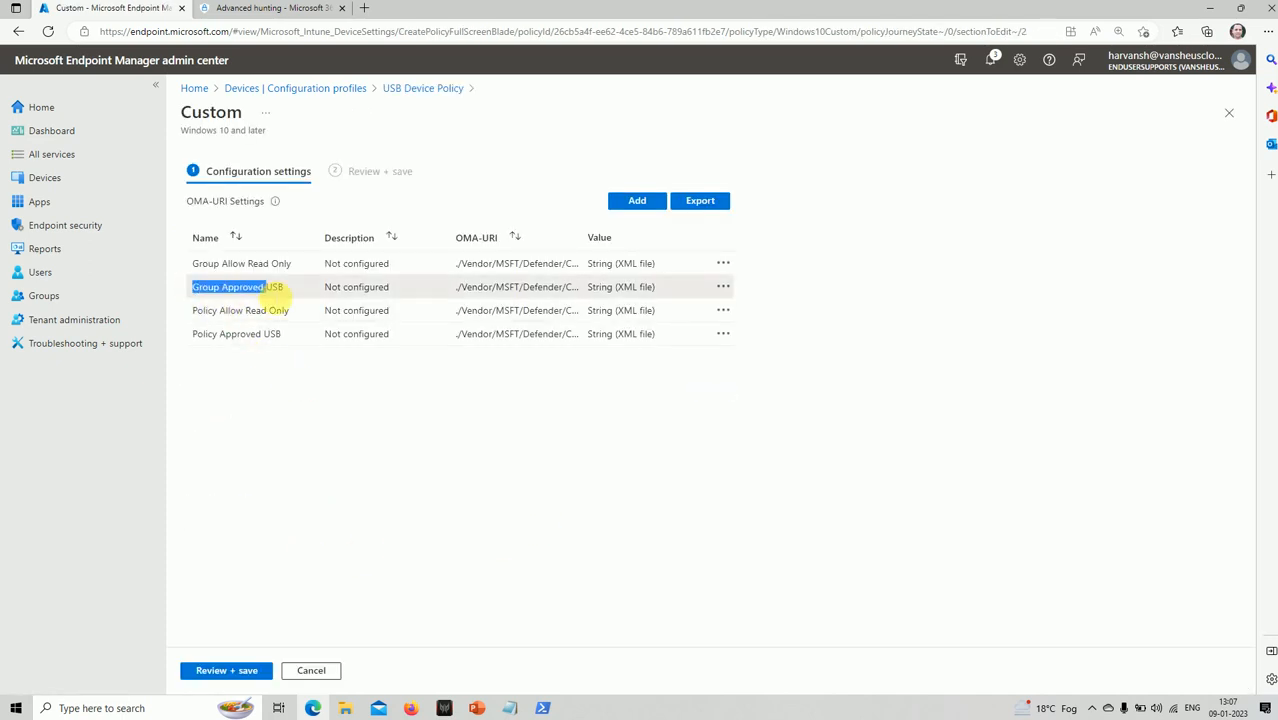
pyautogui.click(724, 288)
pyautogui.click(774, 303)
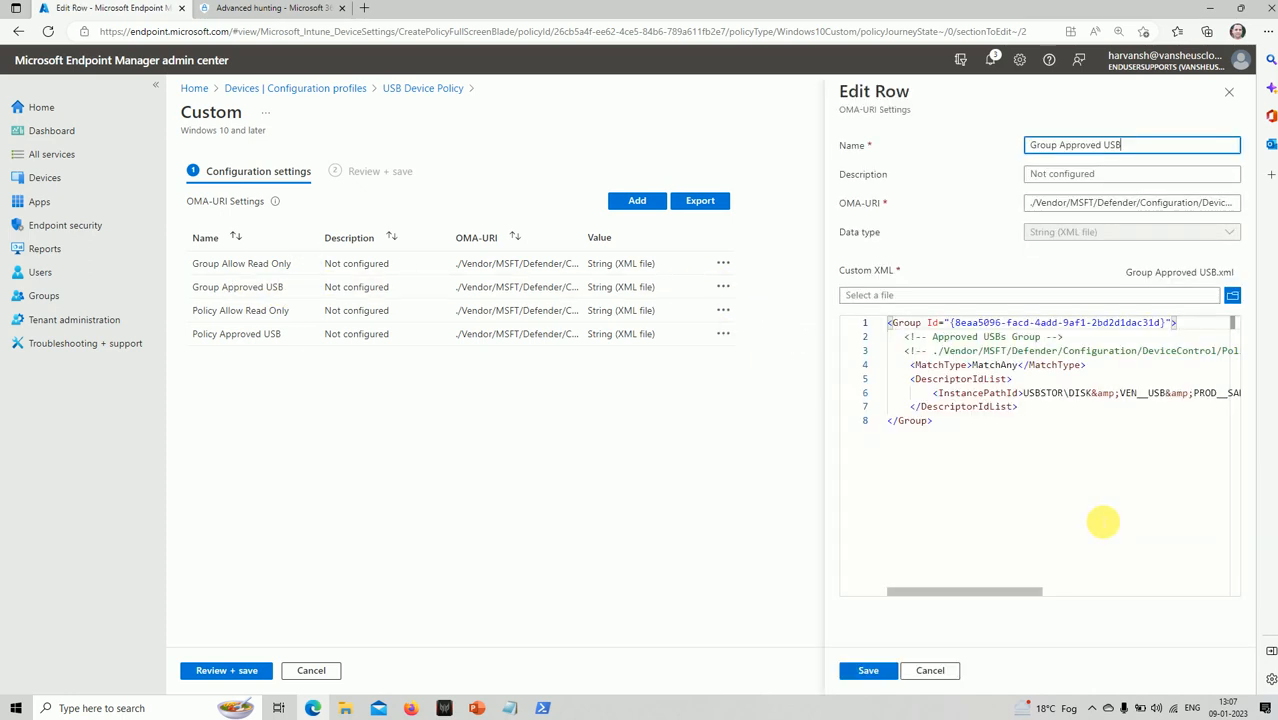
pyautogui.click(950, 437)
pyautogui.hotkey('ctrl', 'a')
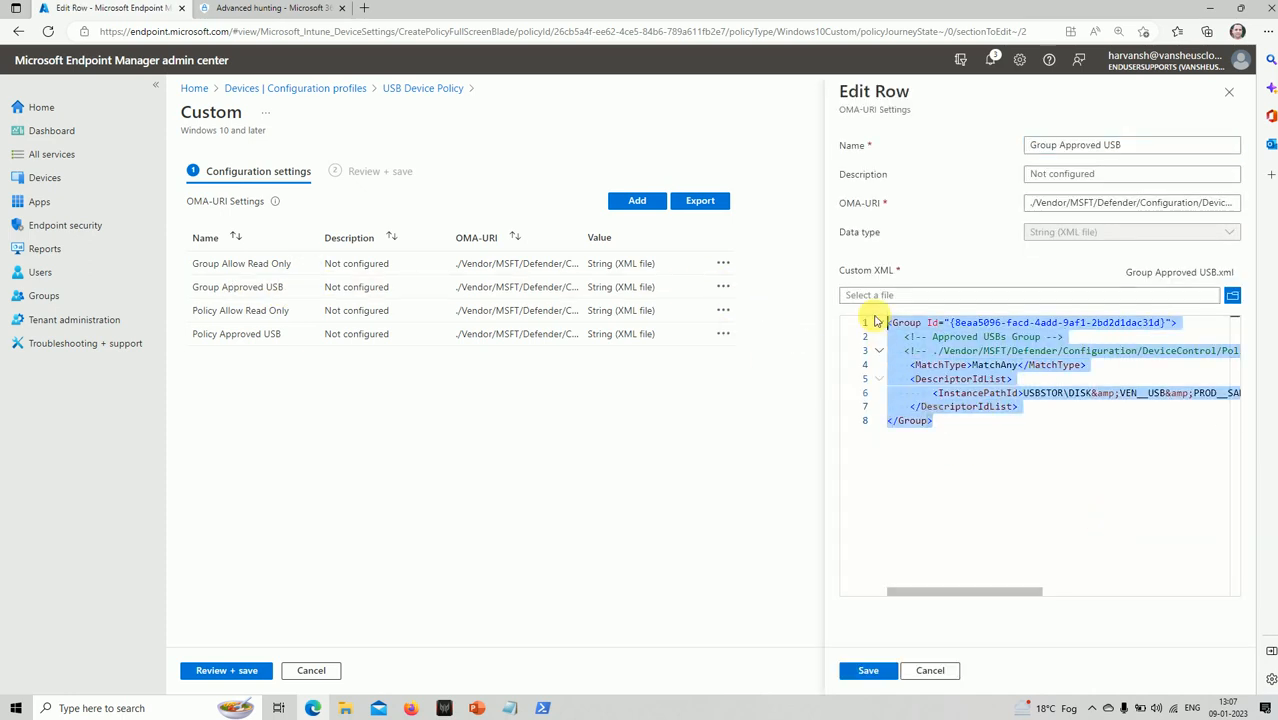
pyautogui.click(1027, 463)
pyautogui.moveTo(940, 393); pyautogui.dragTo(1122, 395)
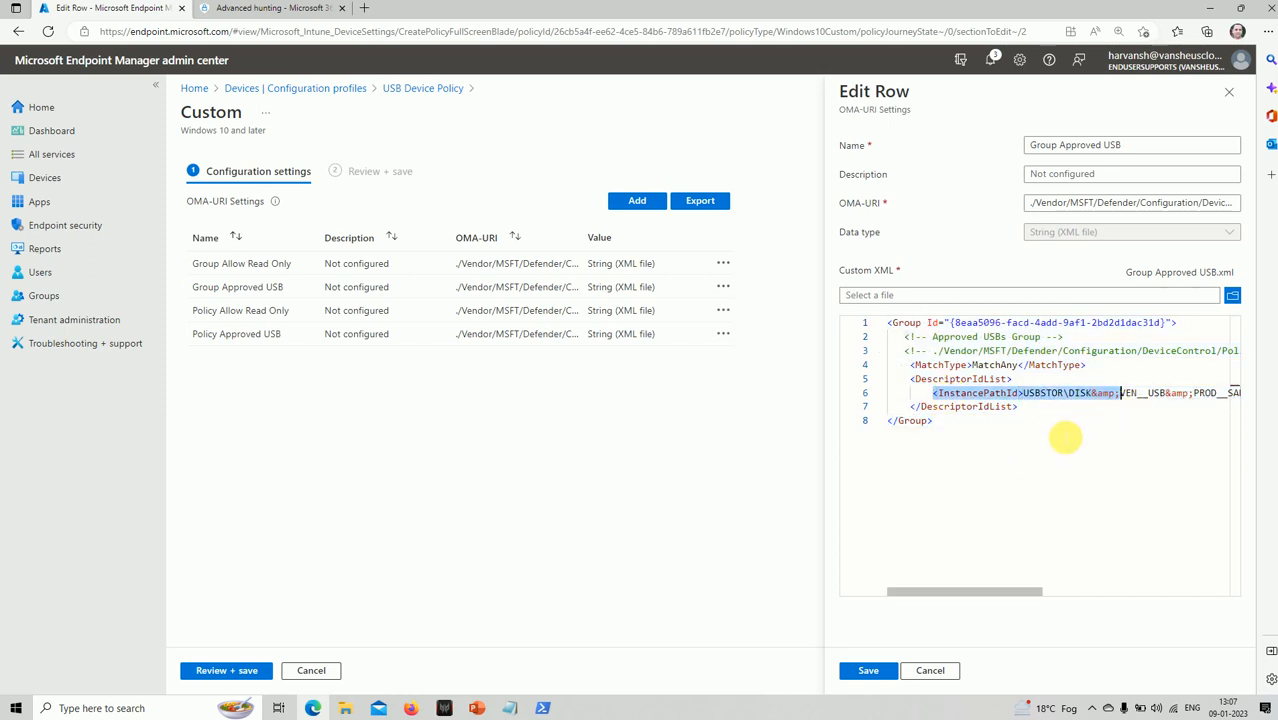
pyautogui.click(1061, 436)
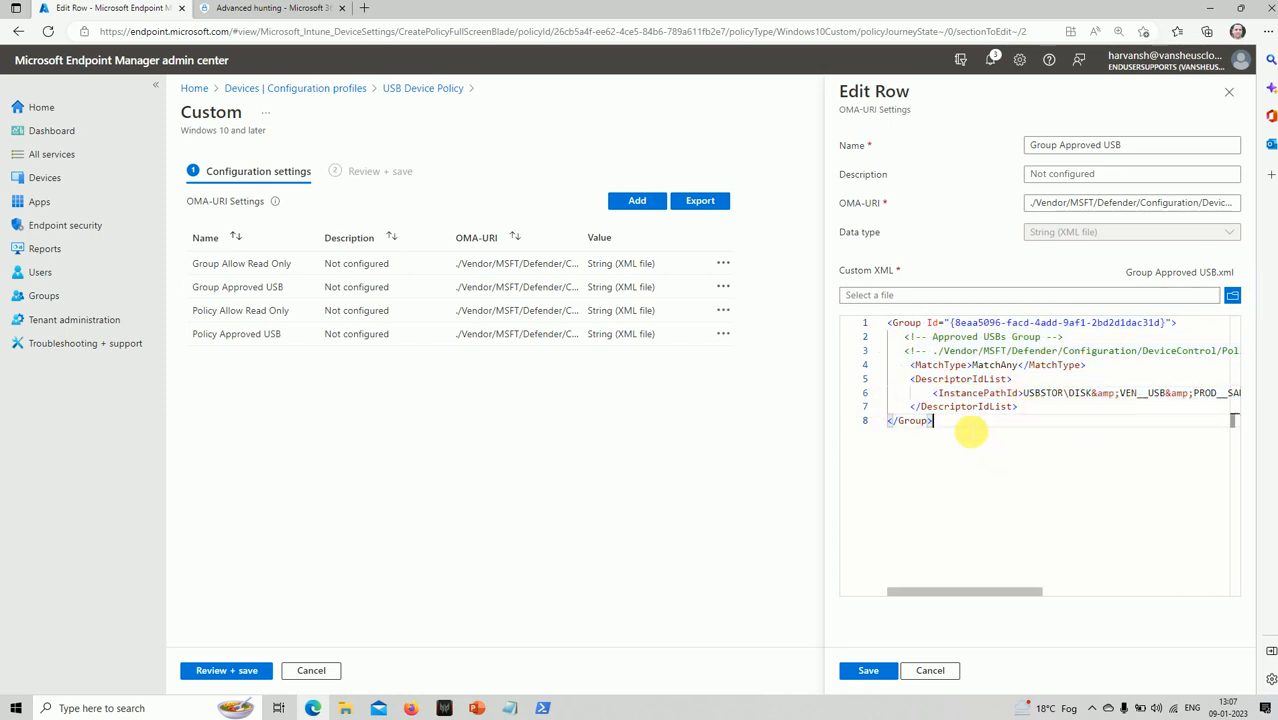
pyautogui.moveTo(968, 432); pyautogui.dragTo(858, 336)
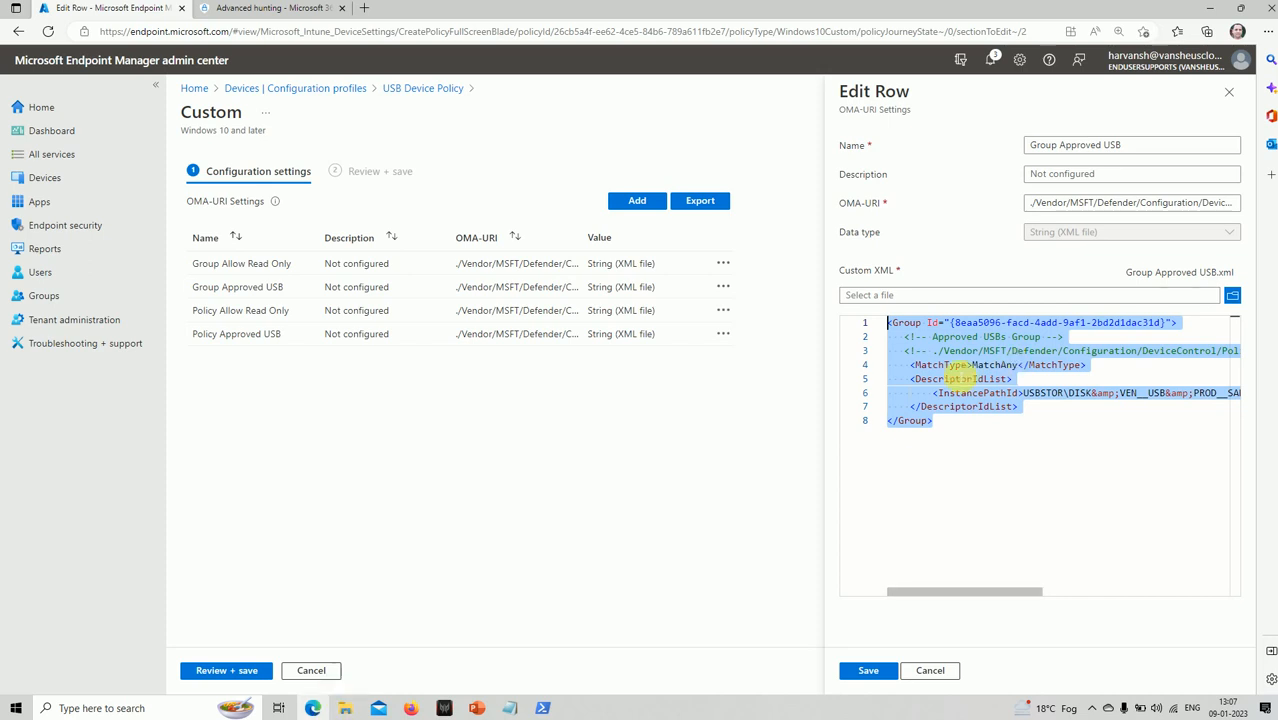
# Step: Open Group Approved USB.xml from the Device Control Policy folder in Notepad
pyautogui.click(345, 708)
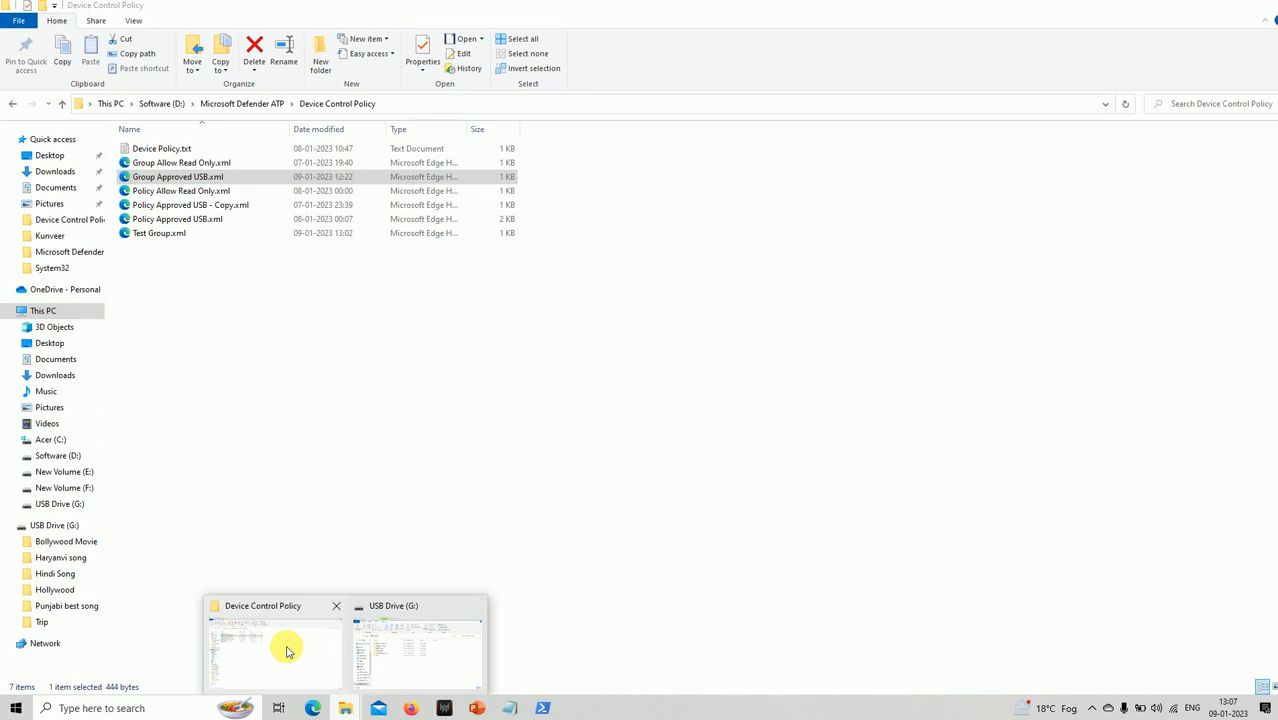
pyautogui.click(286, 651)
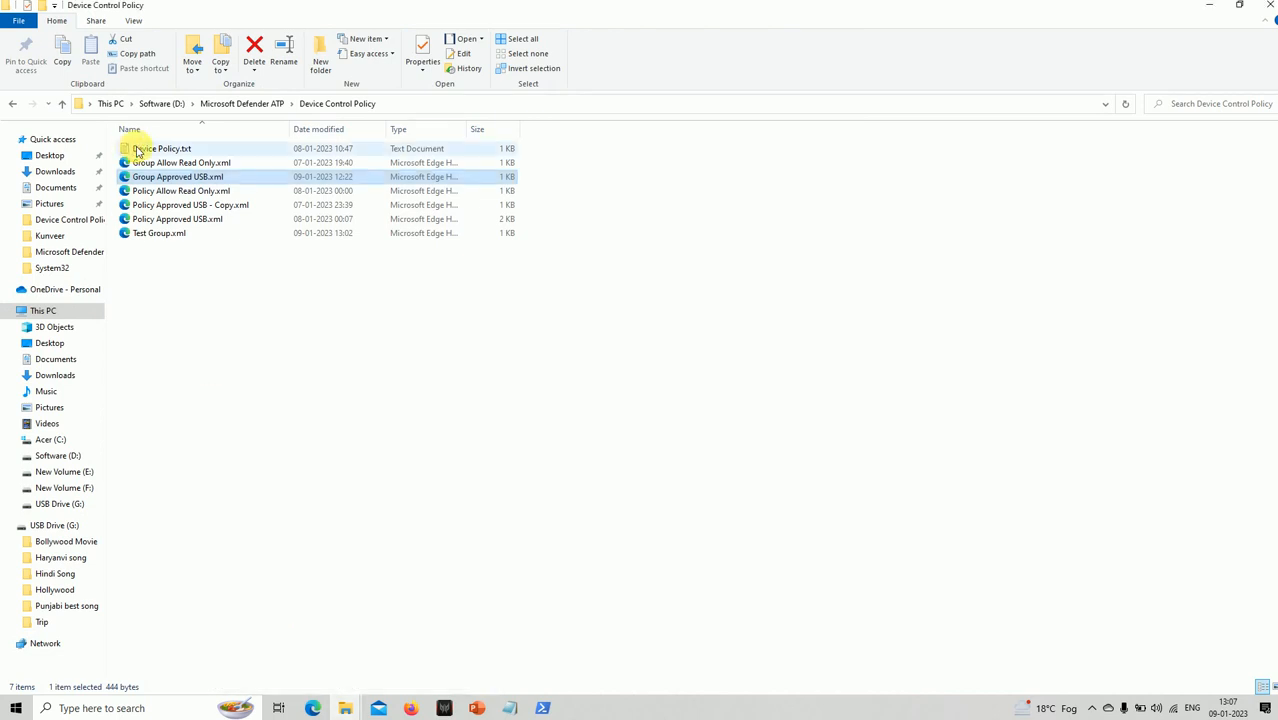
pyautogui.rightClick(205, 181)
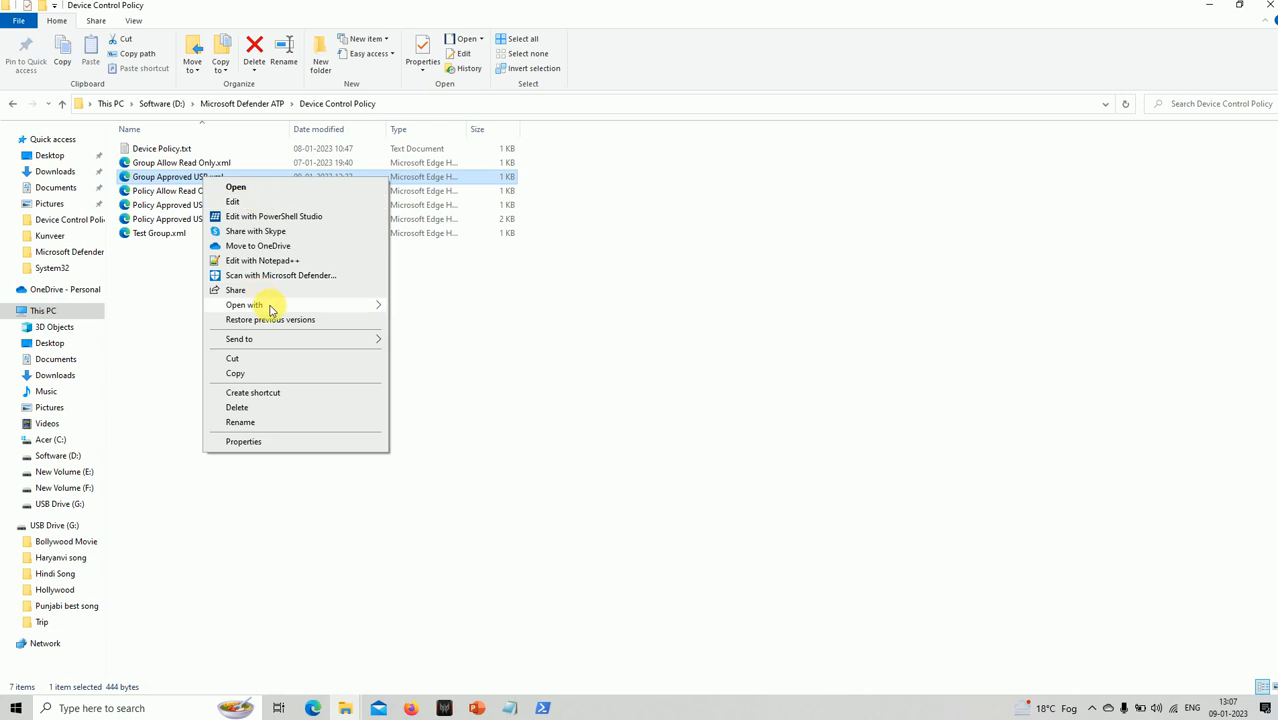
pyautogui.moveTo(285, 305)
pyautogui.click(424, 321)
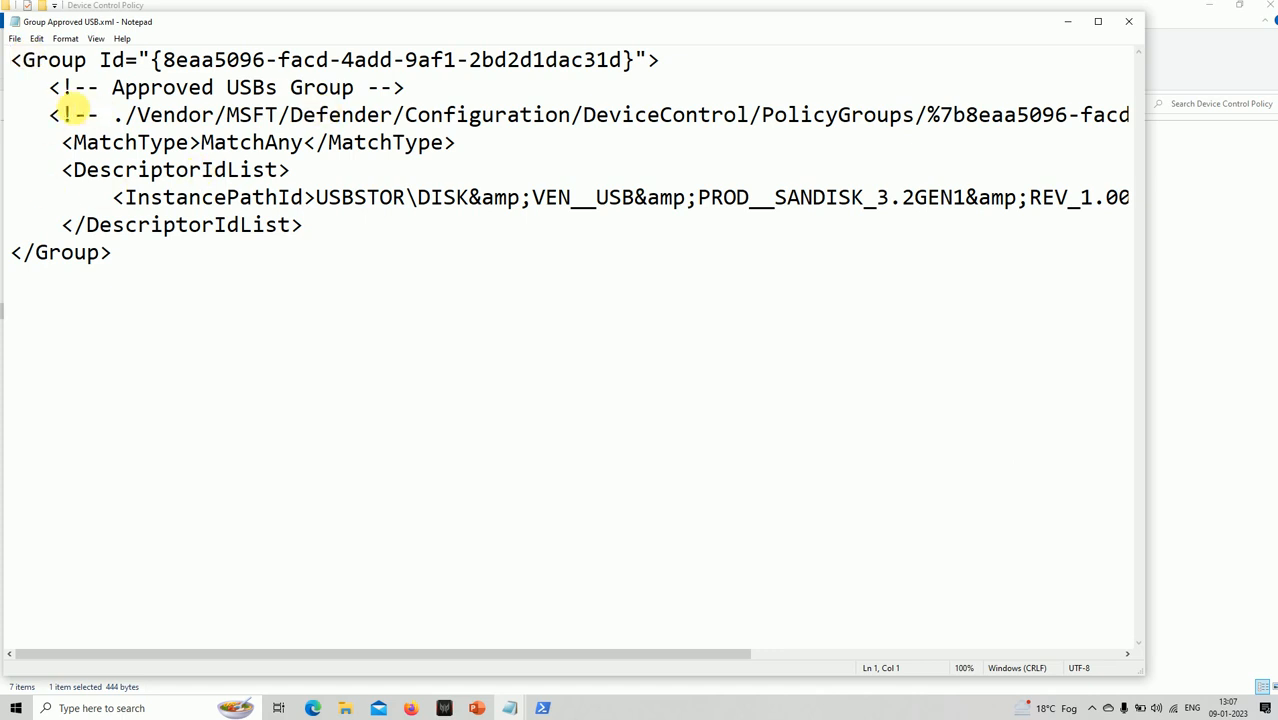
# Step: Copy the InstancePathId line in Group Approved USB.xml and add an empty line below it
pyautogui.moveTo(113, 198); pyautogui.dragTo(1148, 205)
pyautogui.hotkey('ctrl', 'c')
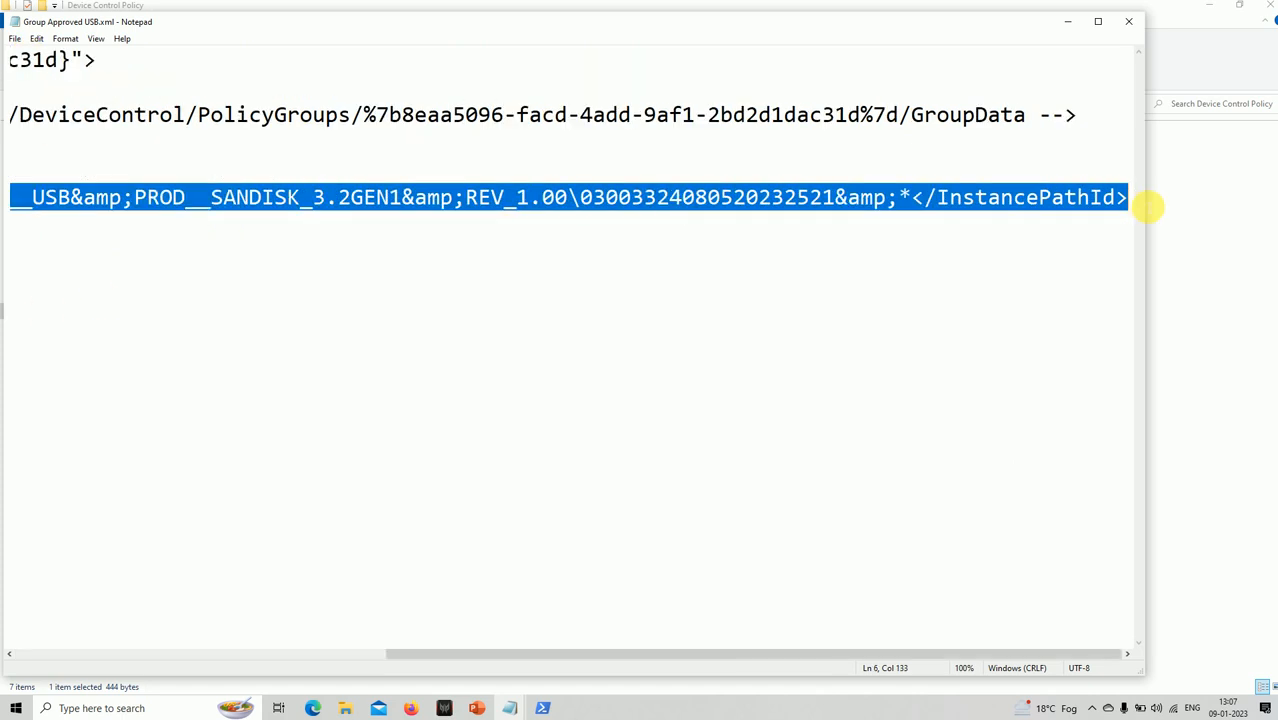
pyautogui.click(1128, 199)
pyautogui.press('Return')
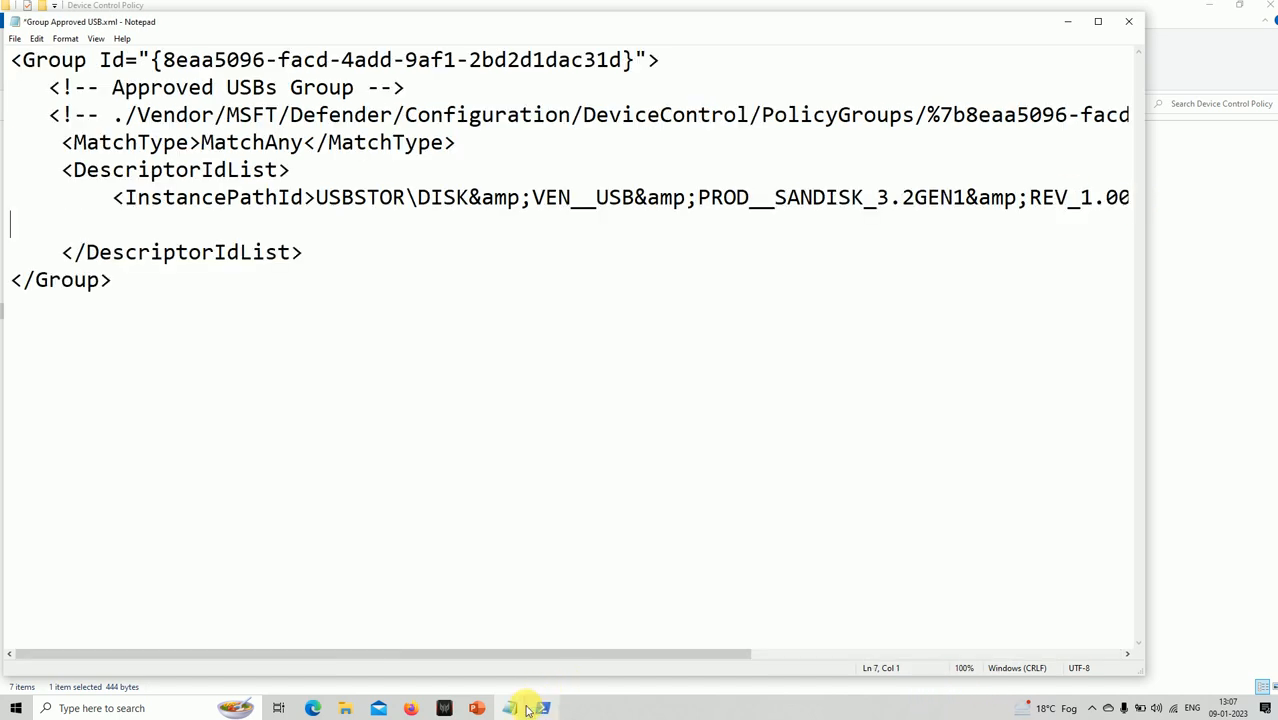
# Step: Paste the copied InstancePathId line below the device ID in the untitled Notepad document
pyautogui.moveTo(508, 685)
pyautogui.click(451, 648)
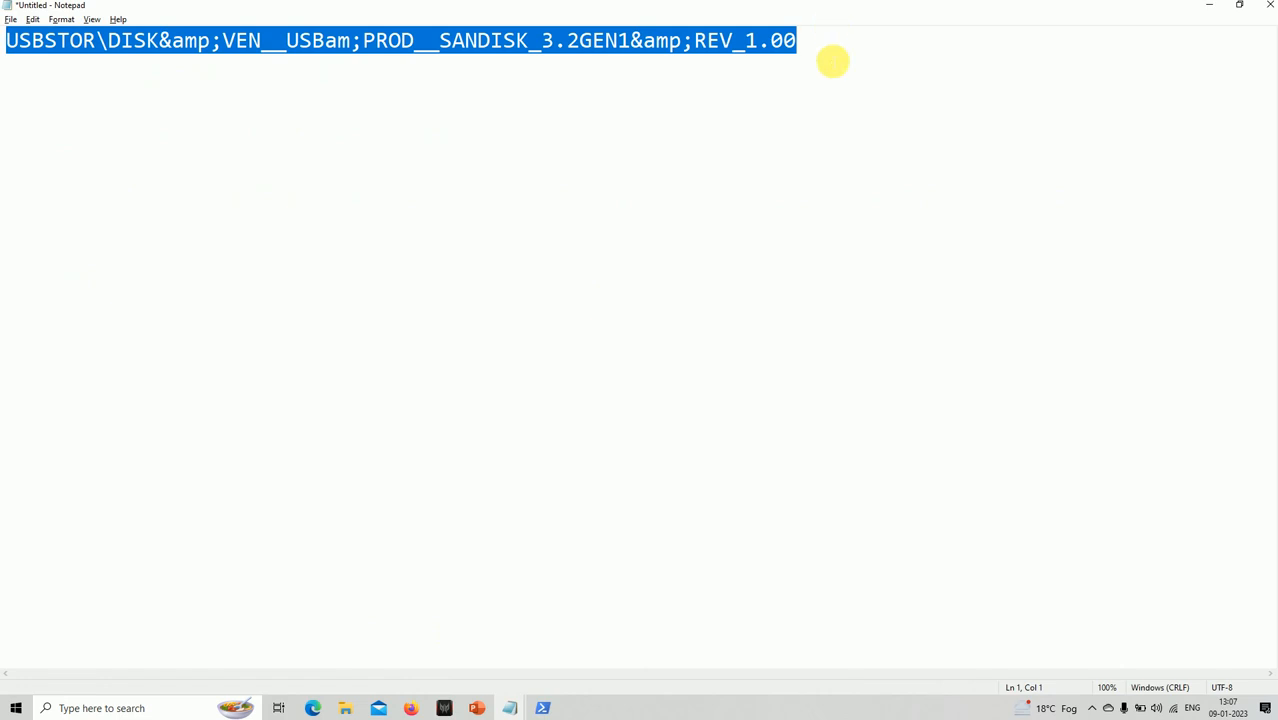
pyautogui.click(831, 58)
pyautogui.hotkey('ctrl', 'v')
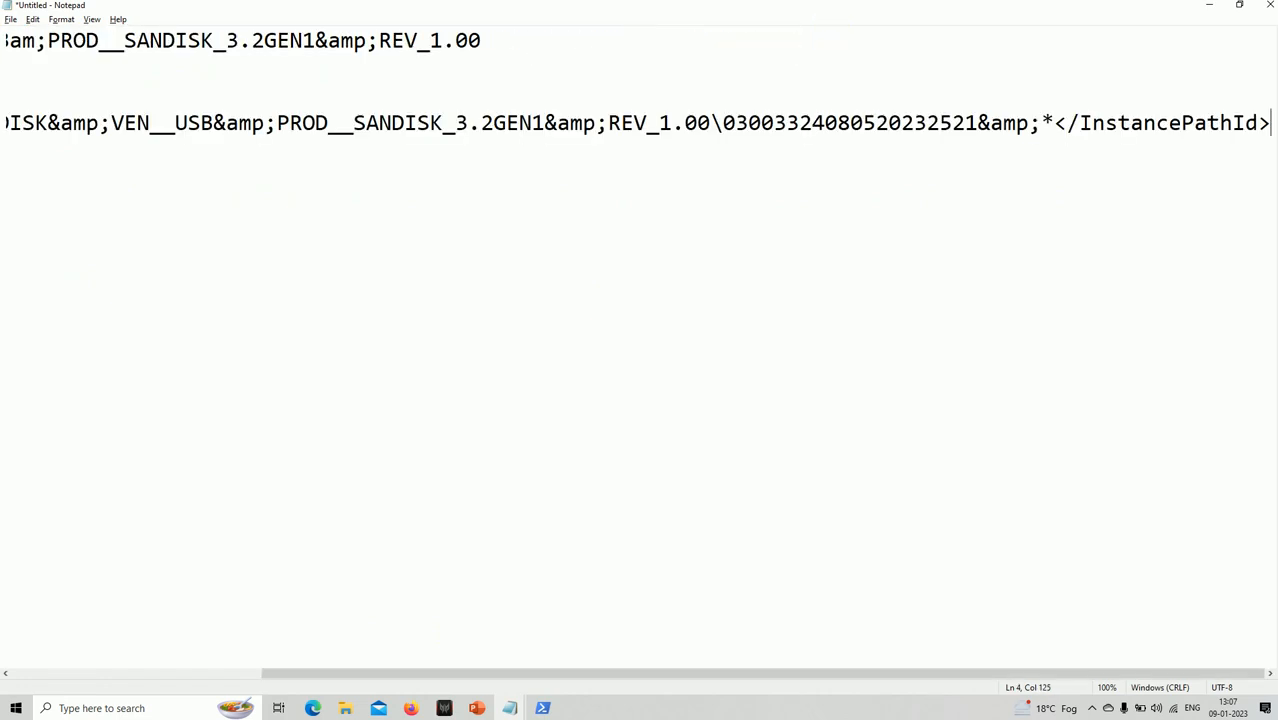
# Step: Replace the device path inside the pasted InstancePathId tags with the first line's device ID, keeping the asterisk before the closing tag
pyautogui.click(483, 40)
pyautogui.moveTo(495, 38); pyautogui.dragTo(3, 40)
pyautogui.click(436, 205)
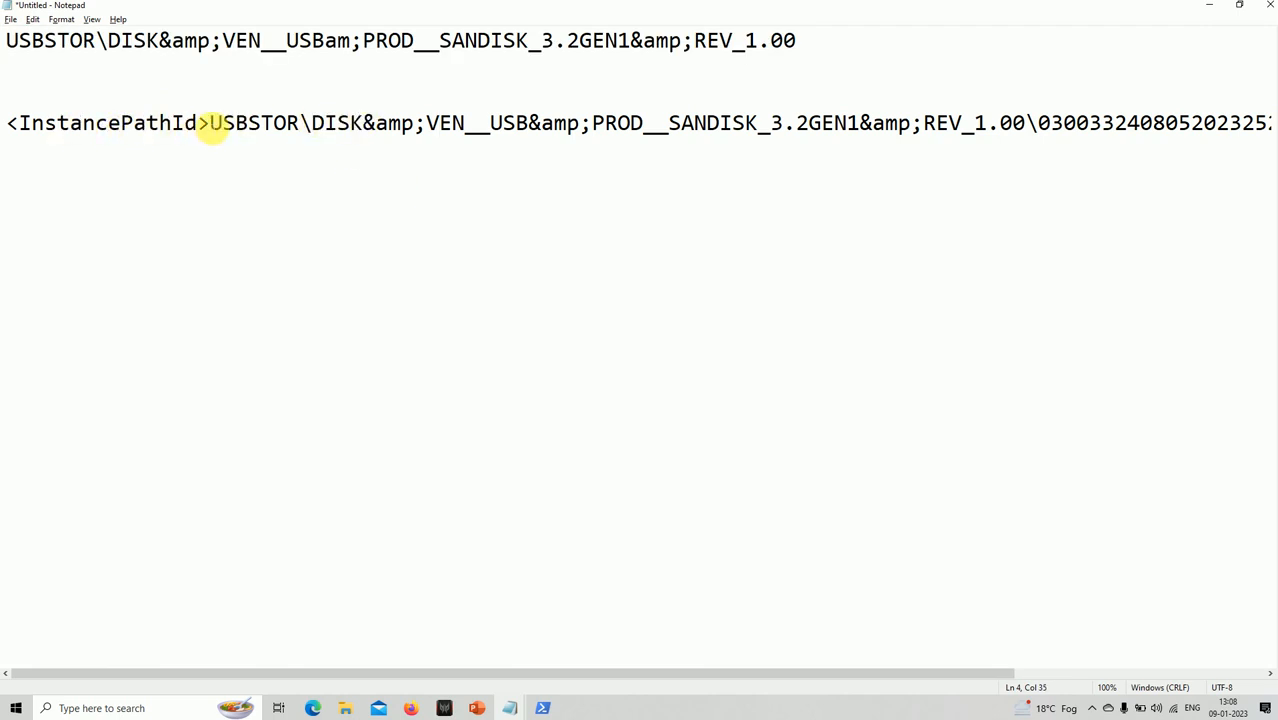
pyautogui.moveTo(210, 123); pyautogui.dragTo(1046, 130)
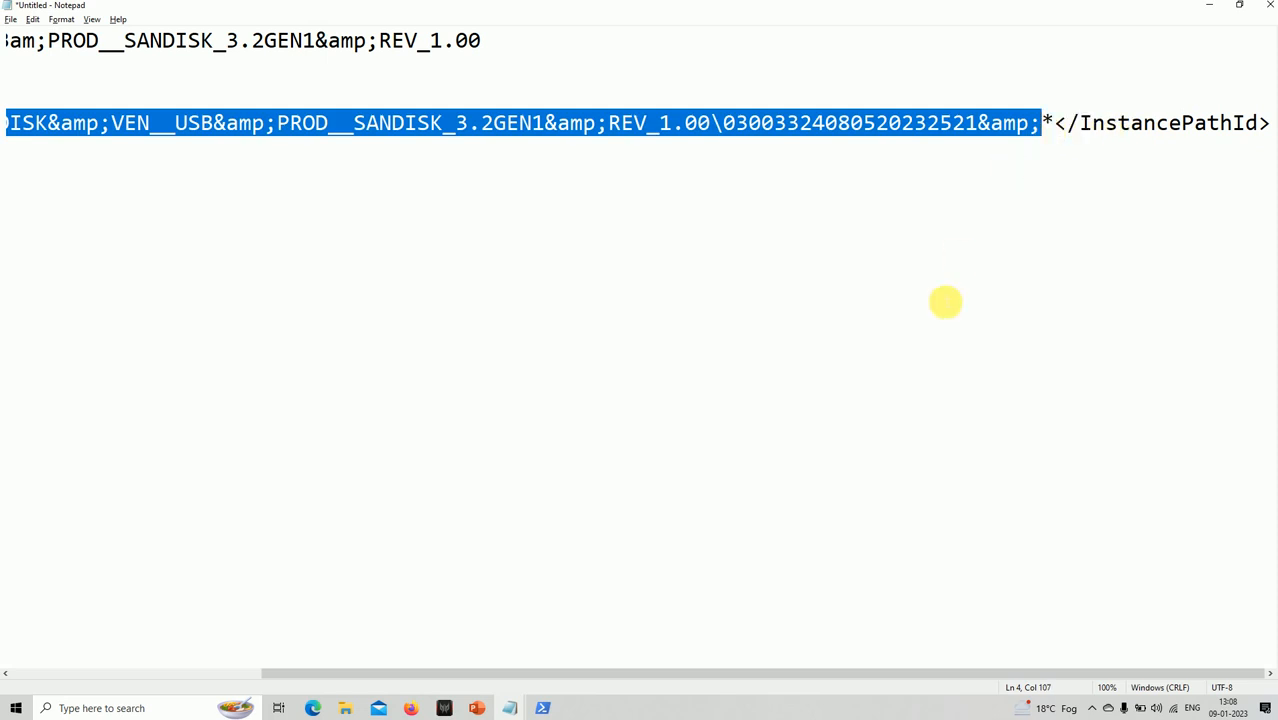
pyautogui.press('Delete')
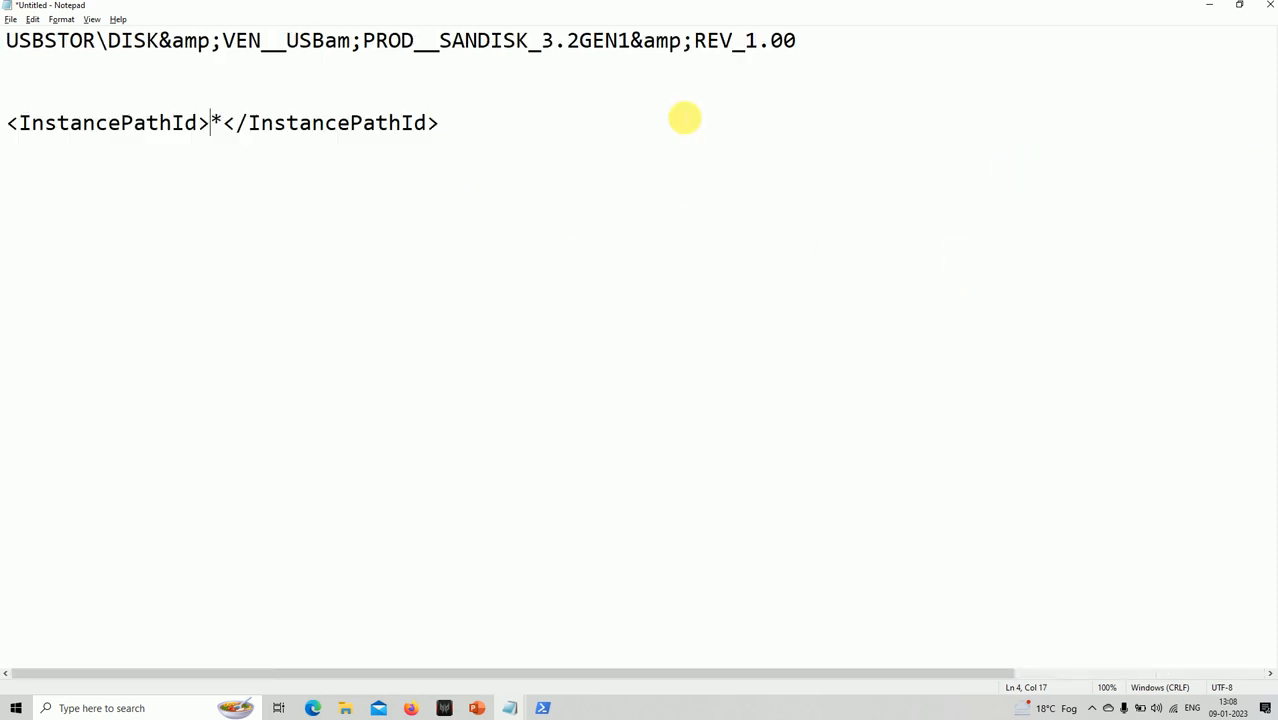
pyautogui.moveTo(830, 43); pyautogui.dragTo(4, 46)
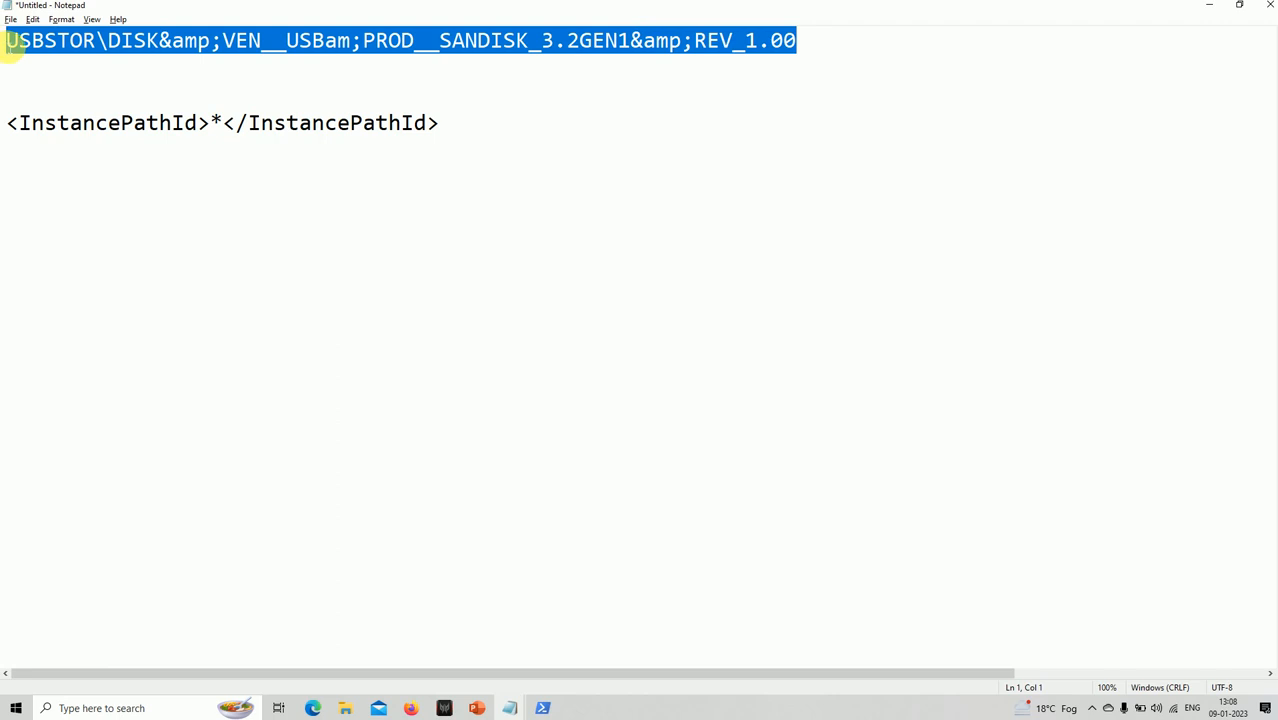
pyautogui.hotkey('ctrl', 'c')
pyautogui.click(212, 124)
pyautogui.hotkey('ctrl', 'v')
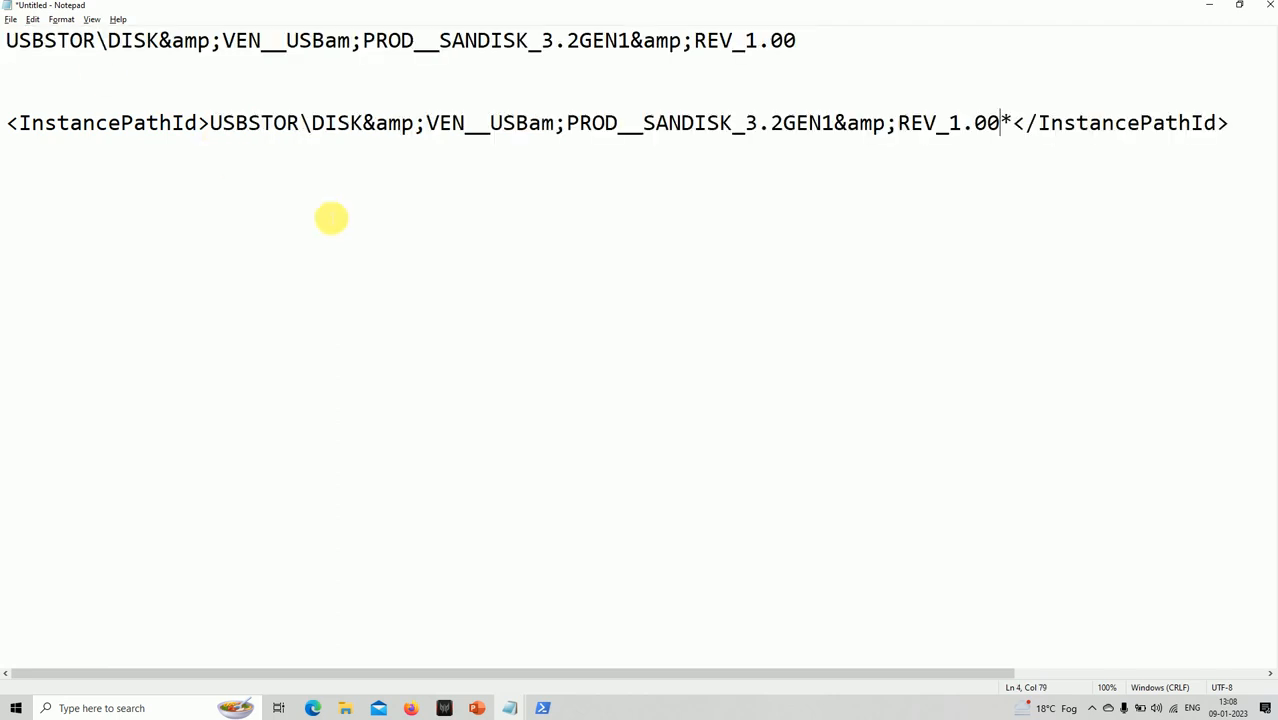
# Step: Copy the completed InstancePathId line into the empty line of Group Approved USB.xml, save the file and close it
pyautogui.moveTo(11, 123); pyautogui.dragTo(1240, 140)
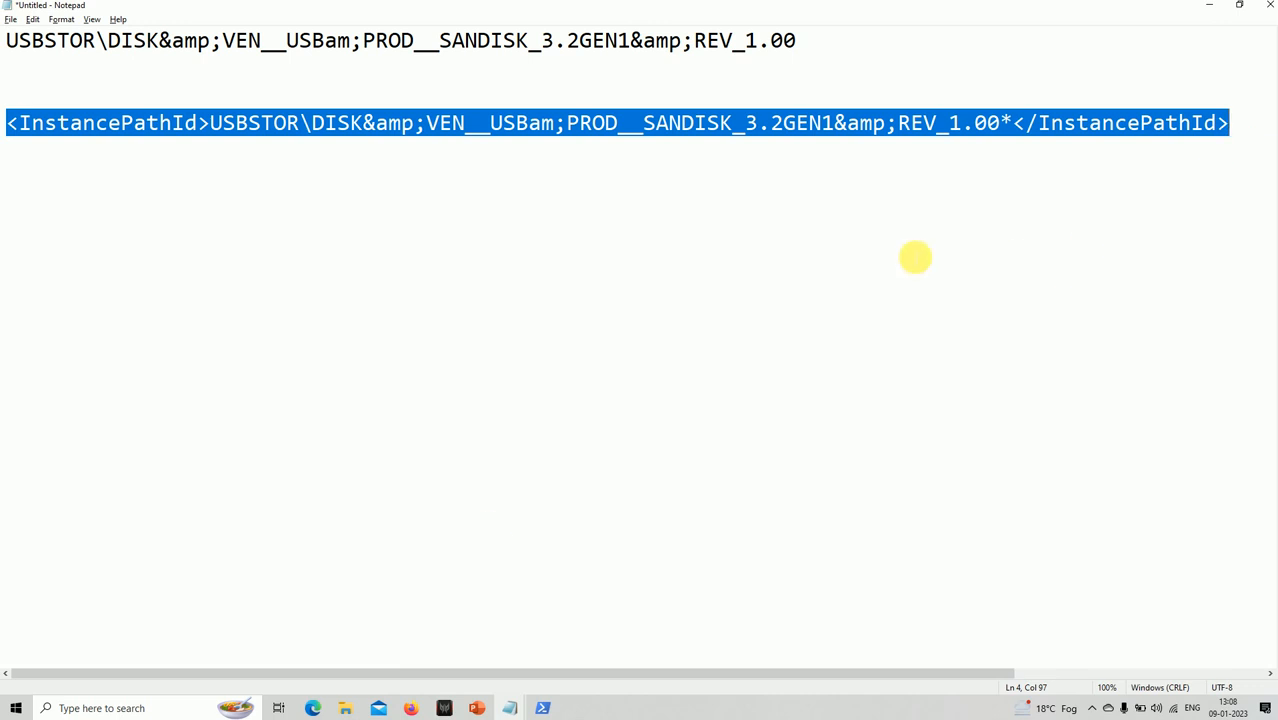
pyautogui.moveTo(512, 705)
pyautogui.click(562, 663)
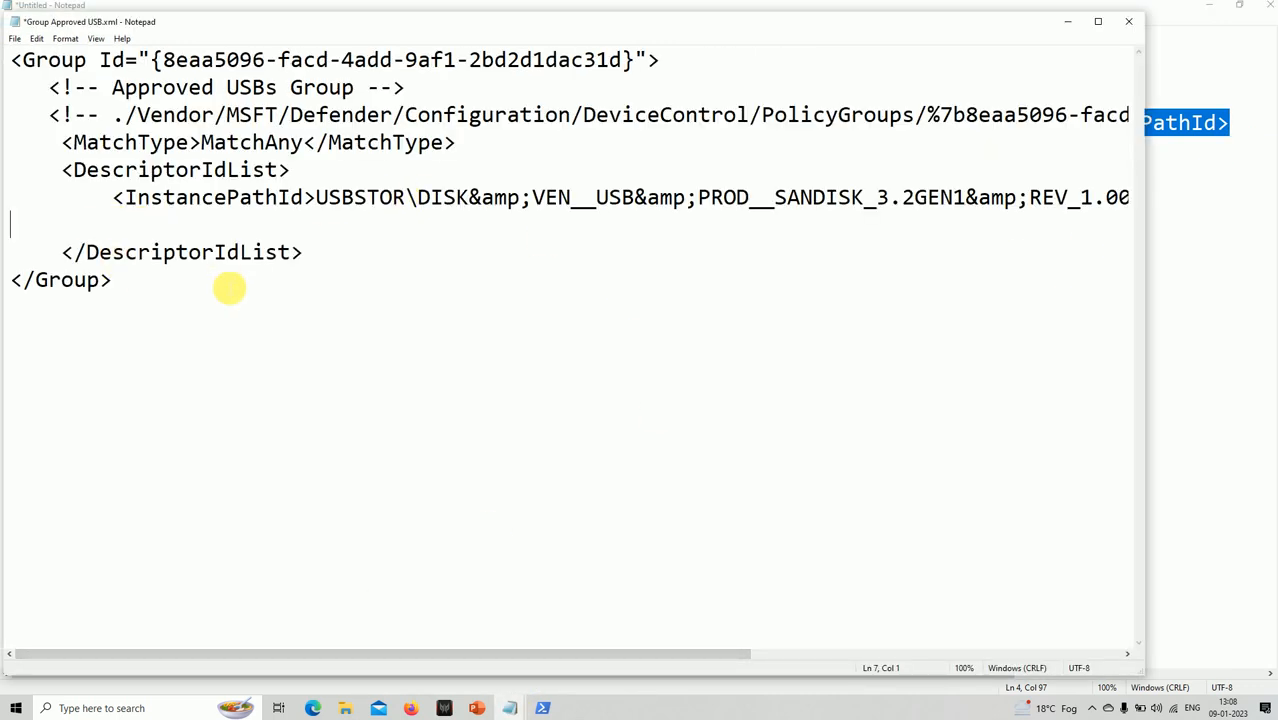
pyautogui.hotkey('ctrl', 'v')
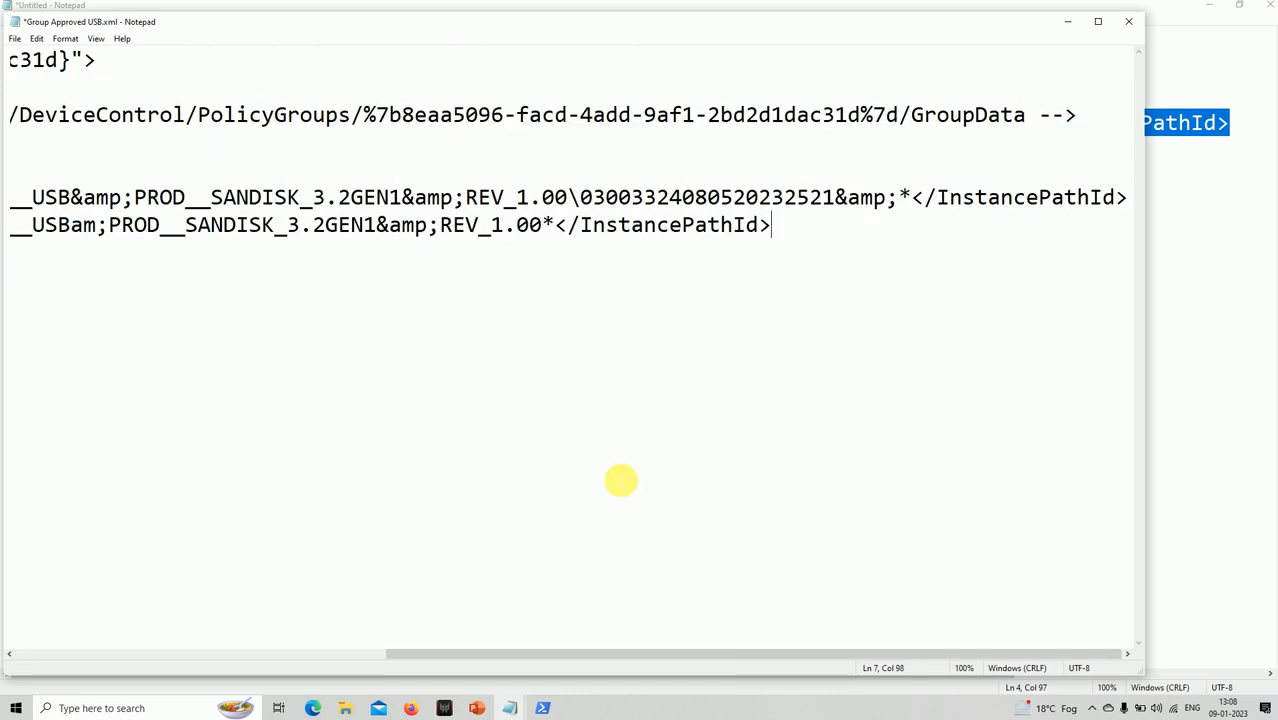
pyautogui.moveTo(829, 654); pyautogui.dragTo(275, 630)
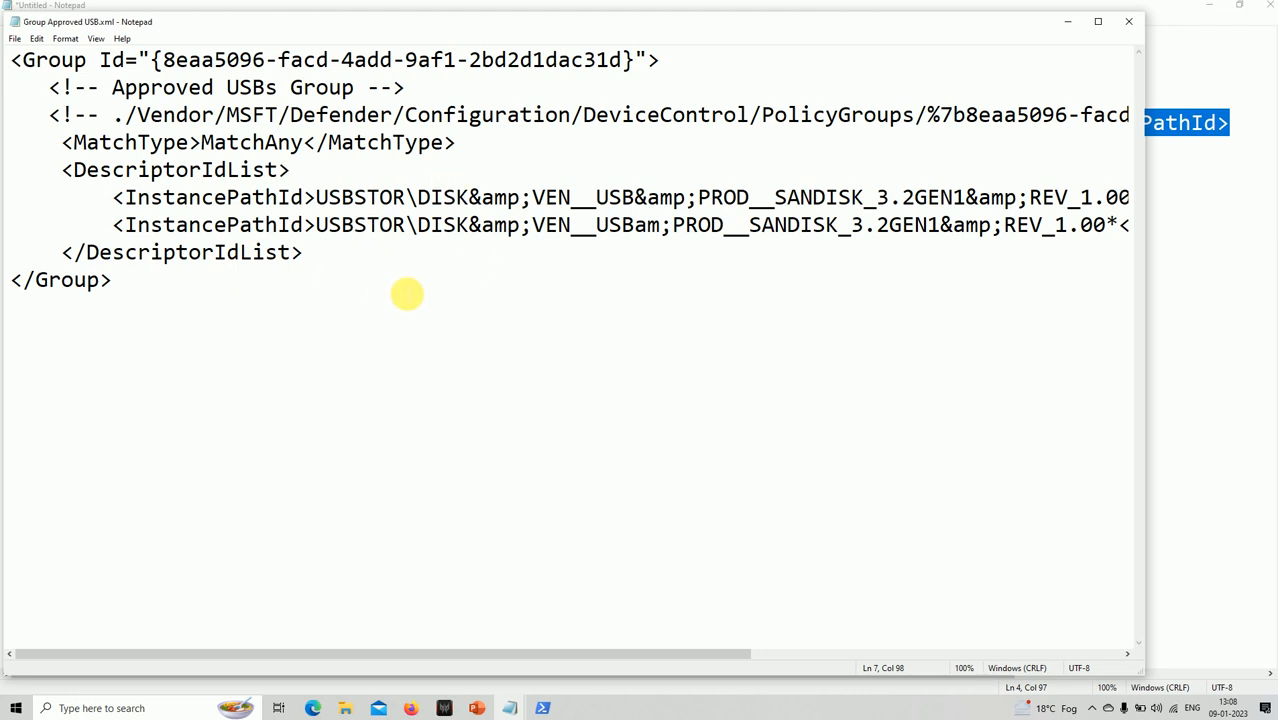
pyautogui.click(1129, 21)
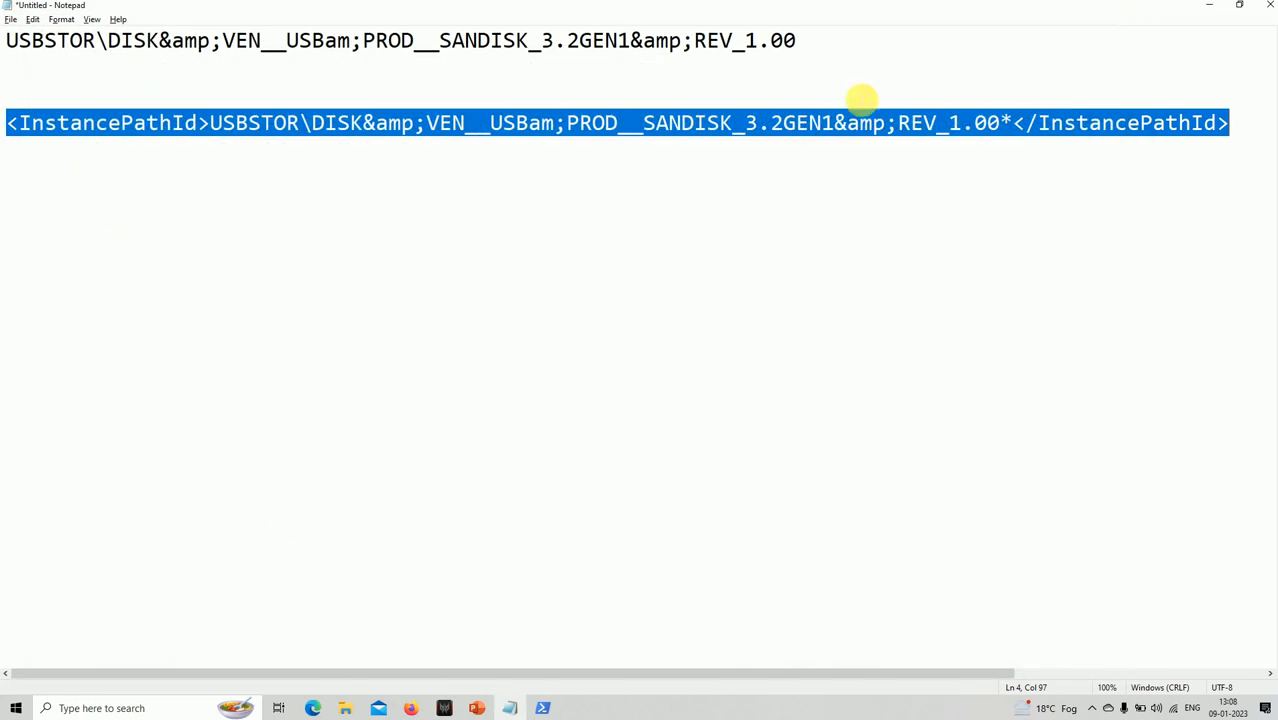
# Step: In Microsoft Edge, upload the updated Group Approved USB.xml as the Group Approved USB row's custom XML, check its InstancePathId entries and save the row
pyautogui.click(333, 710)
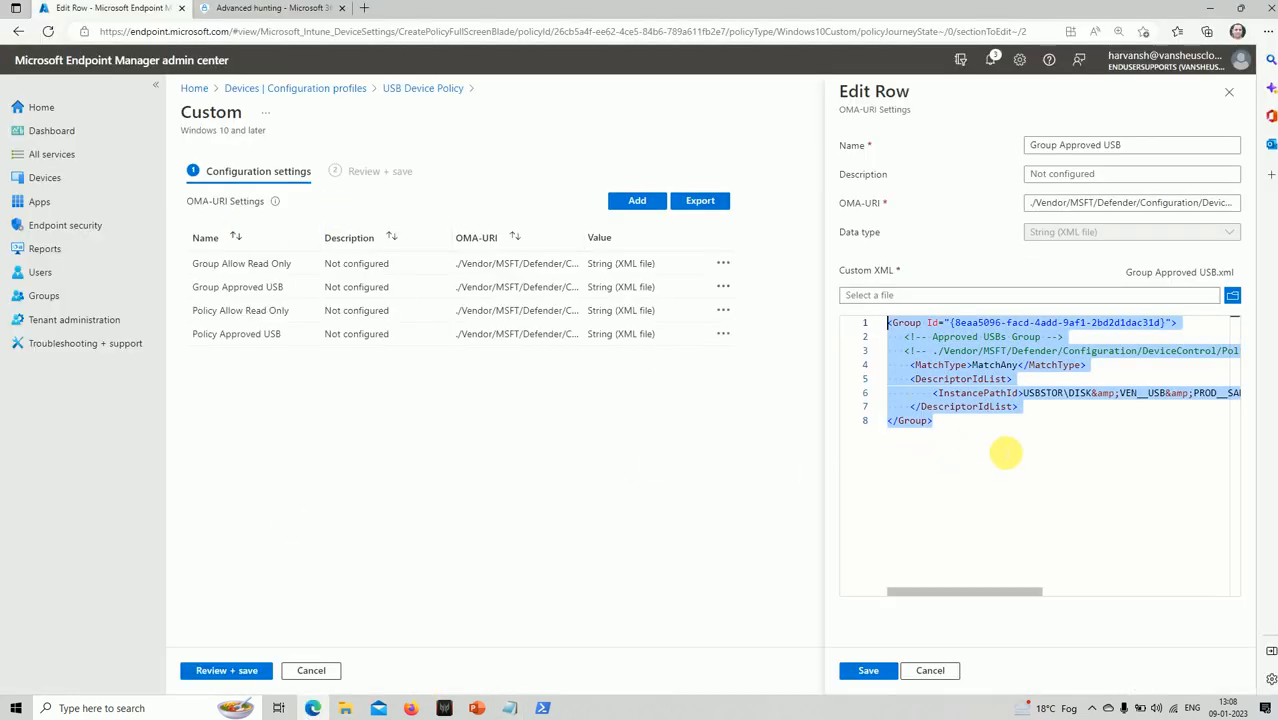
pyautogui.click(1045, 418)
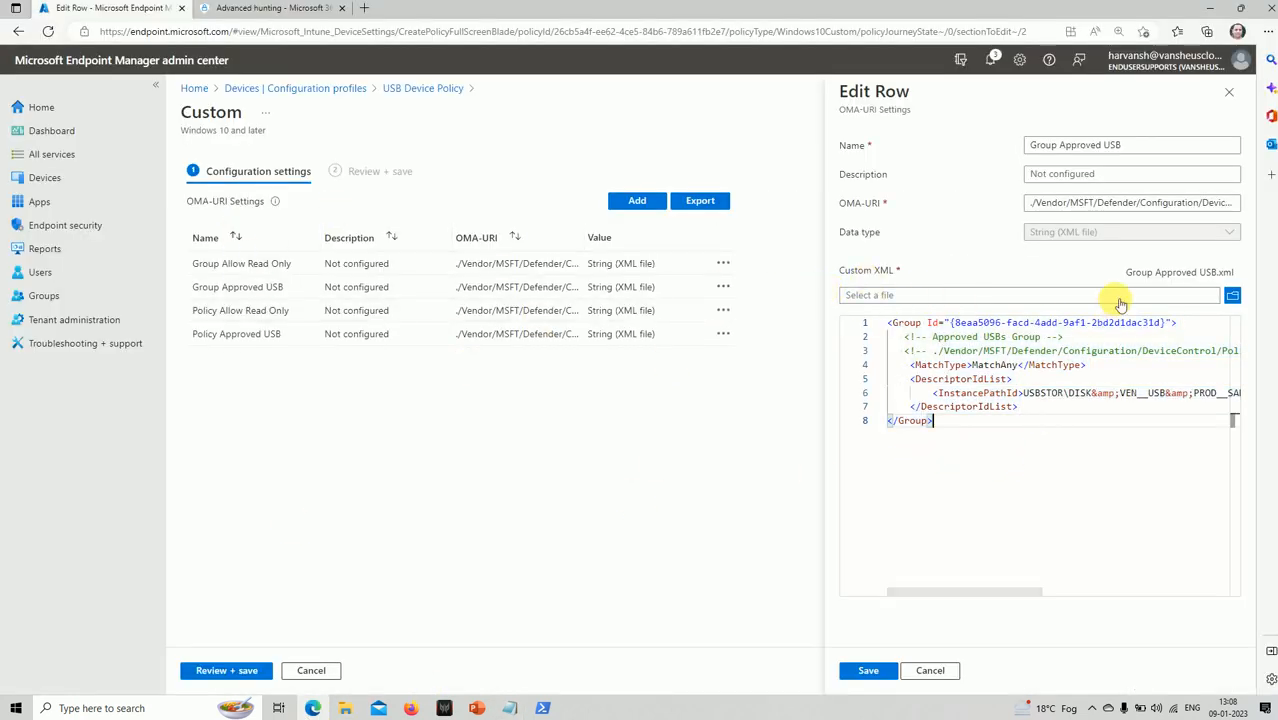
pyautogui.click(1233, 295)
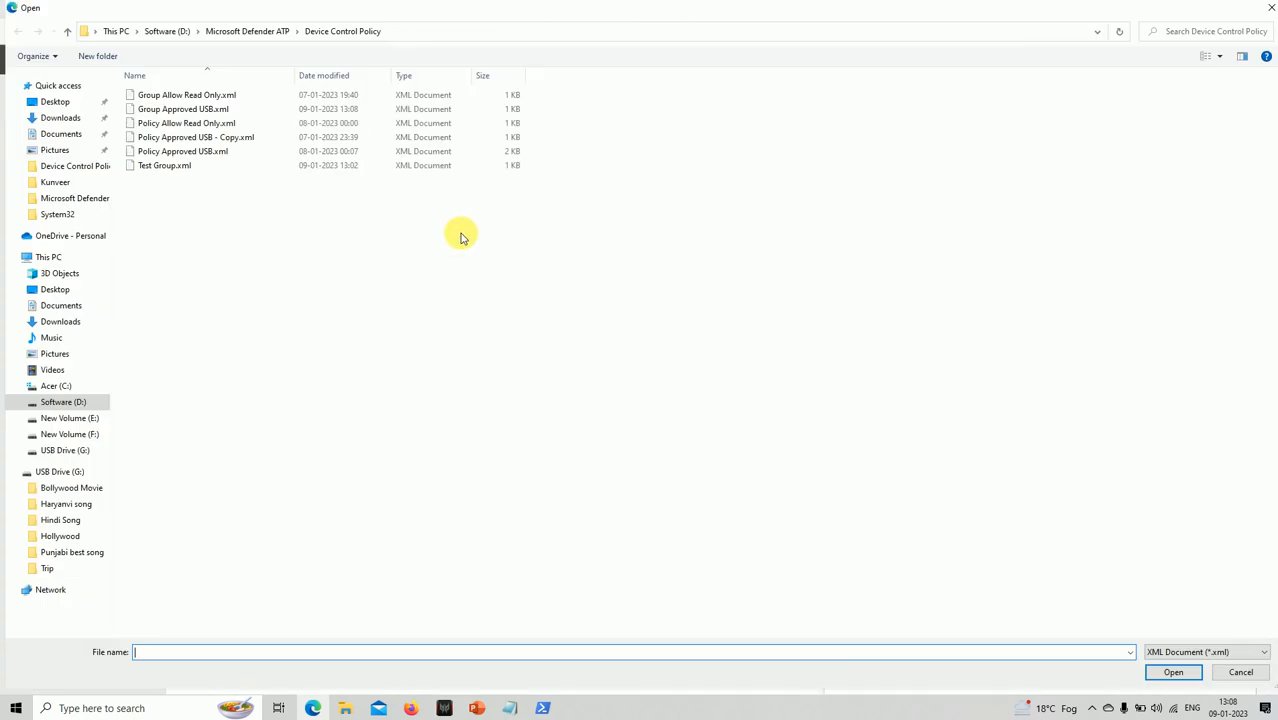
pyautogui.doubleClick(178, 109)
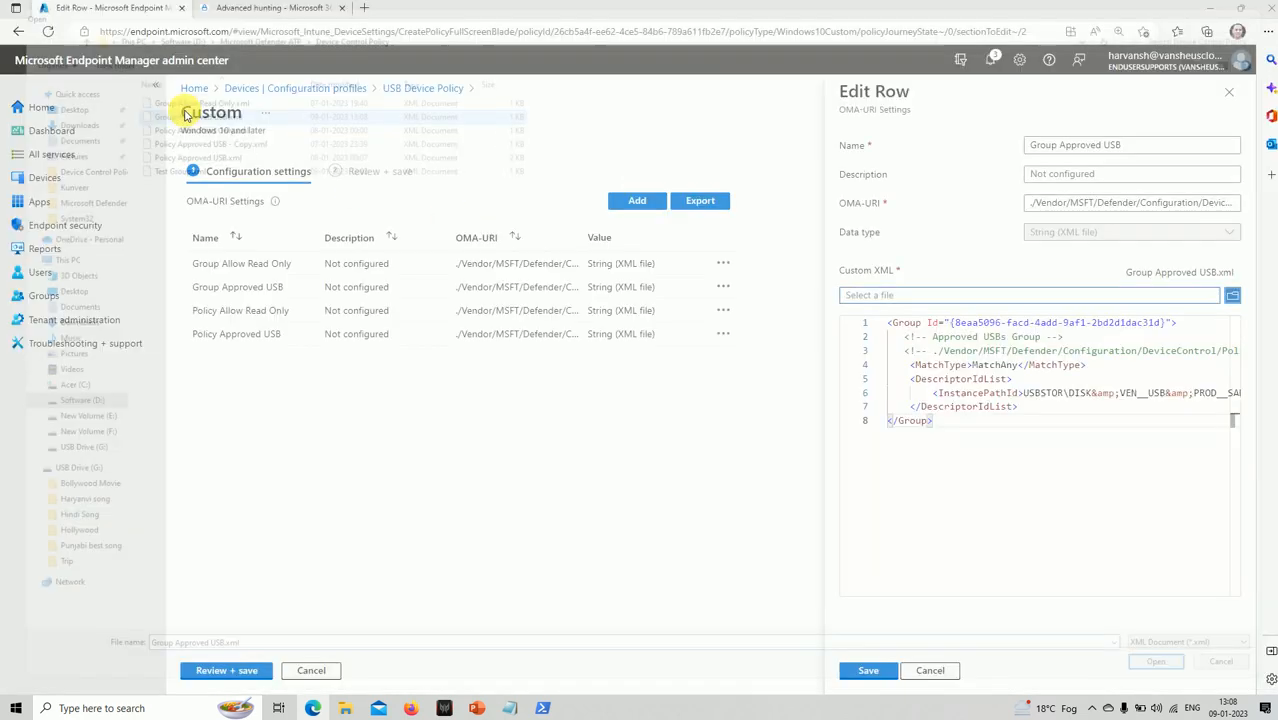
pyautogui.moveTo(997, 590); pyautogui.dragTo(920, 598)
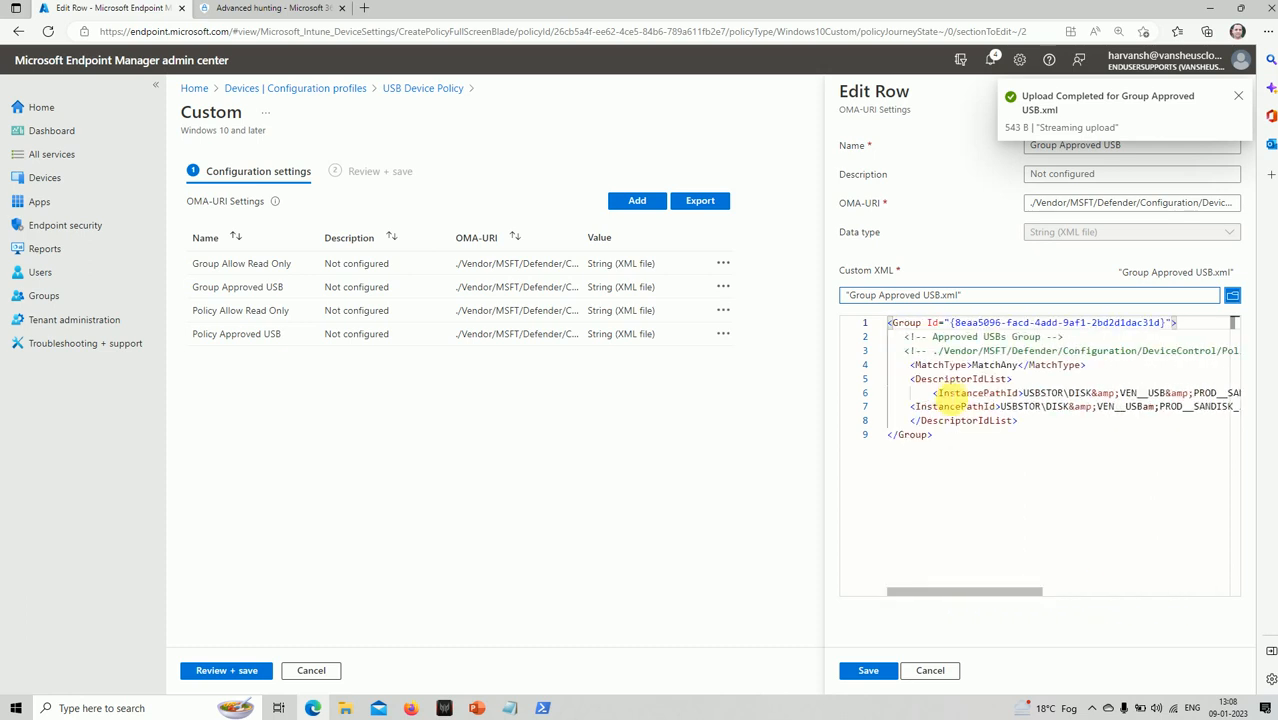
pyautogui.moveTo(940, 393); pyautogui.dragTo(1155, 394)
pyautogui.moveTo(926, 407); pyautogui.dragTo(1097, 407)
pyautogui.click(1018, 480)
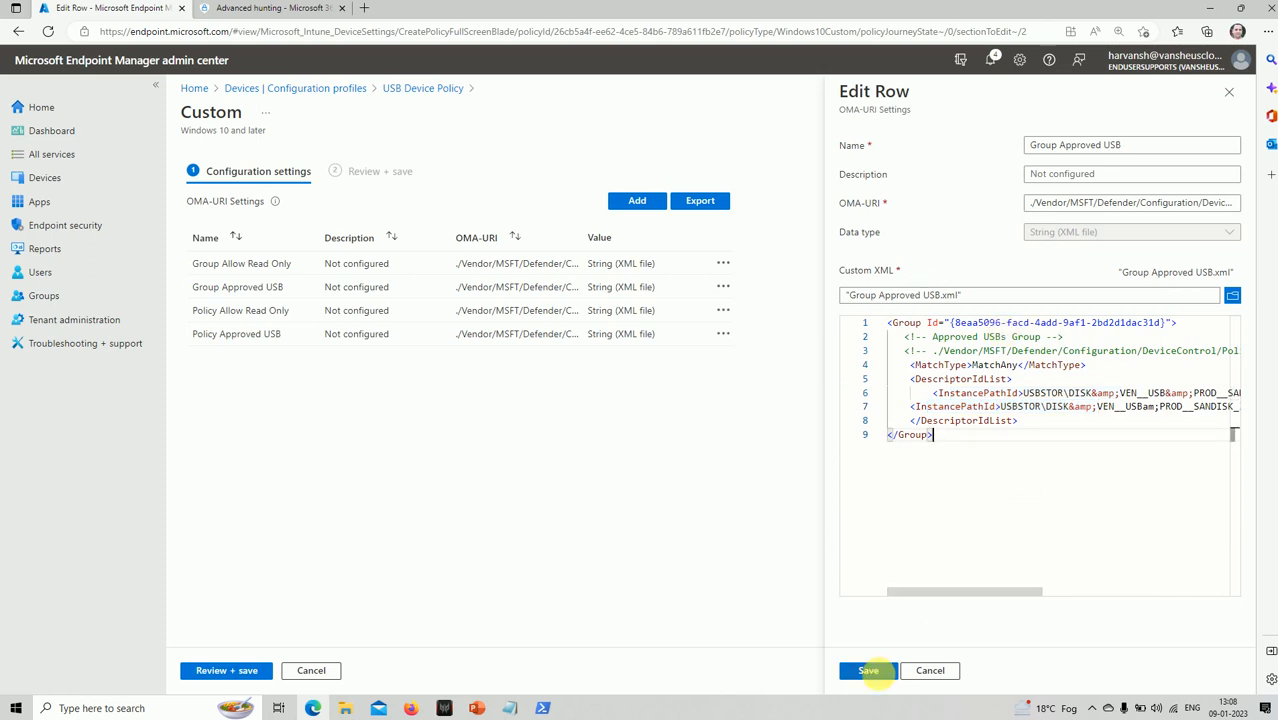
pyautogui.click(868, 671)
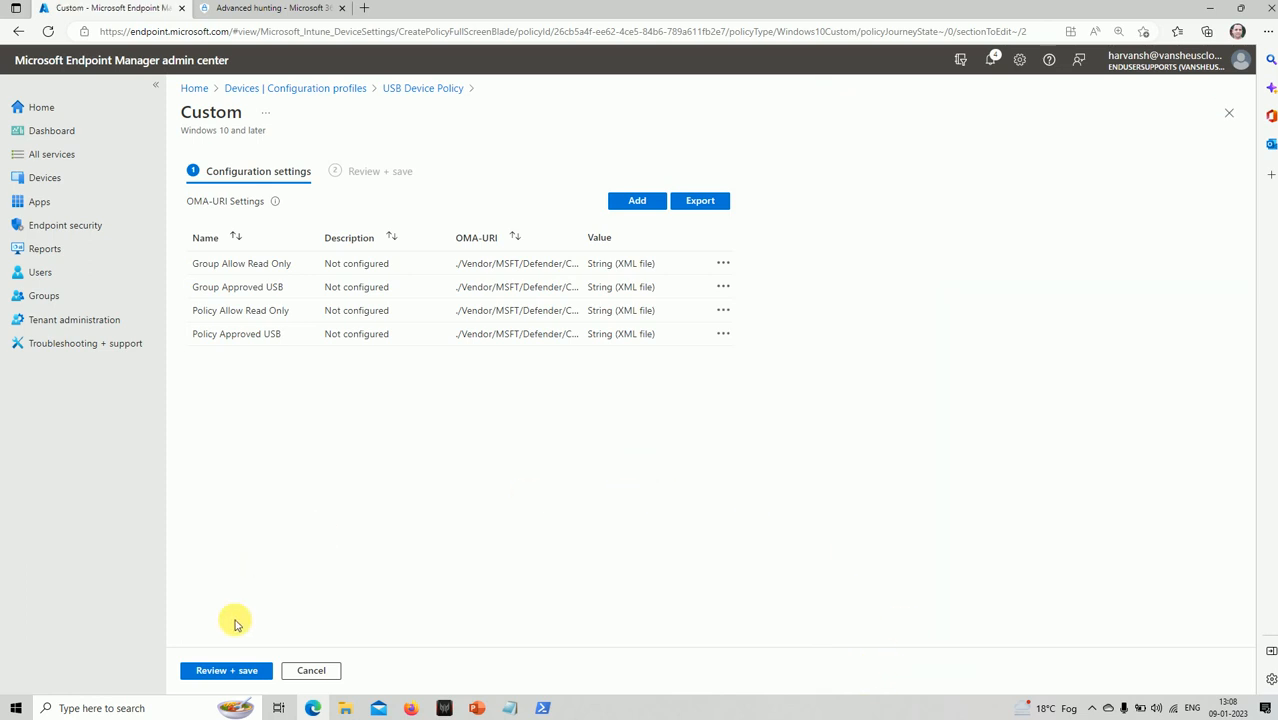
# Step: Reopen the Group Approved USB row to check its XML, close it unchanged, and save the reviewed USB Device Policy settings
pyautogui.click(724, 287)
pyautogui.click(756, 298)
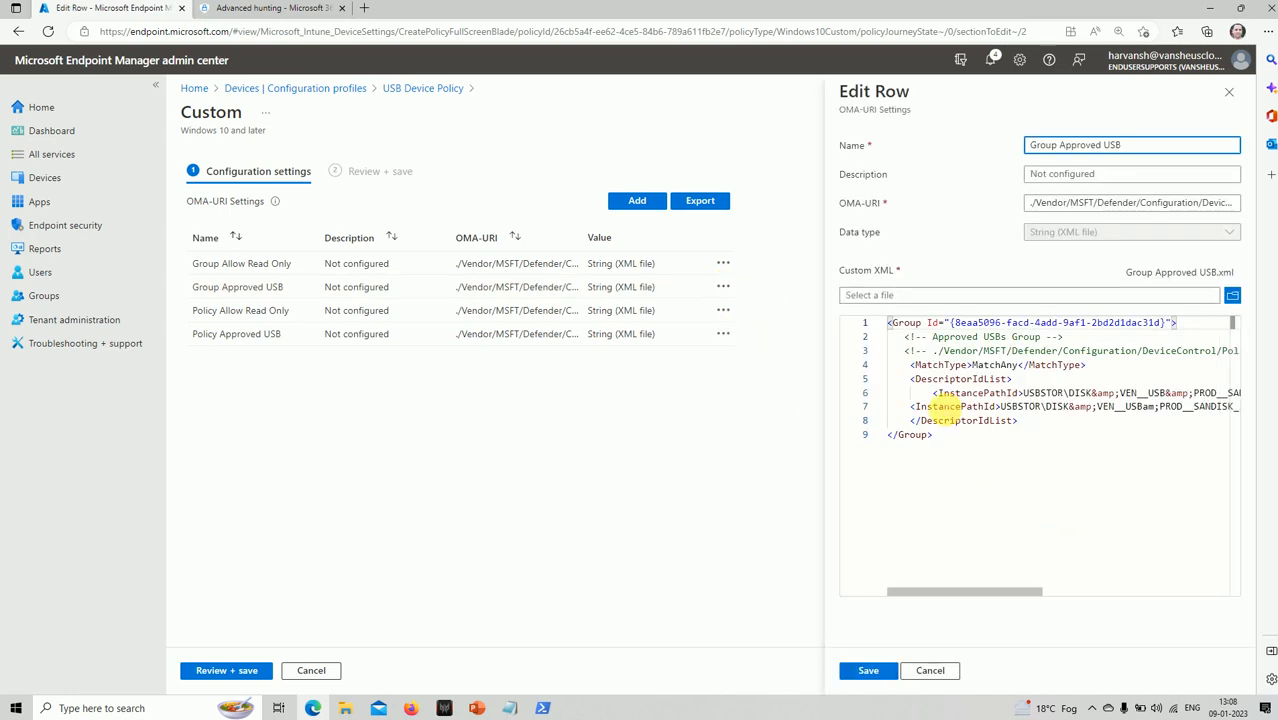
pyautogui.click(862, 671)
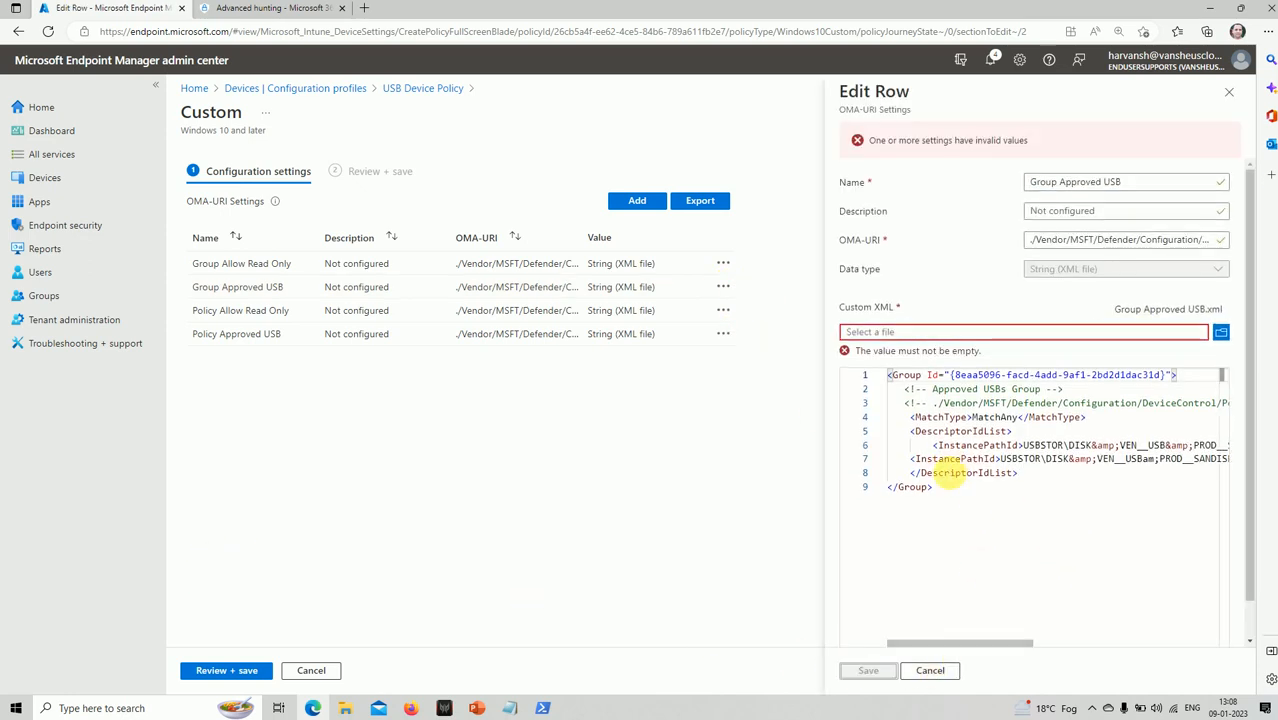
pyautogui.click(932, 670)
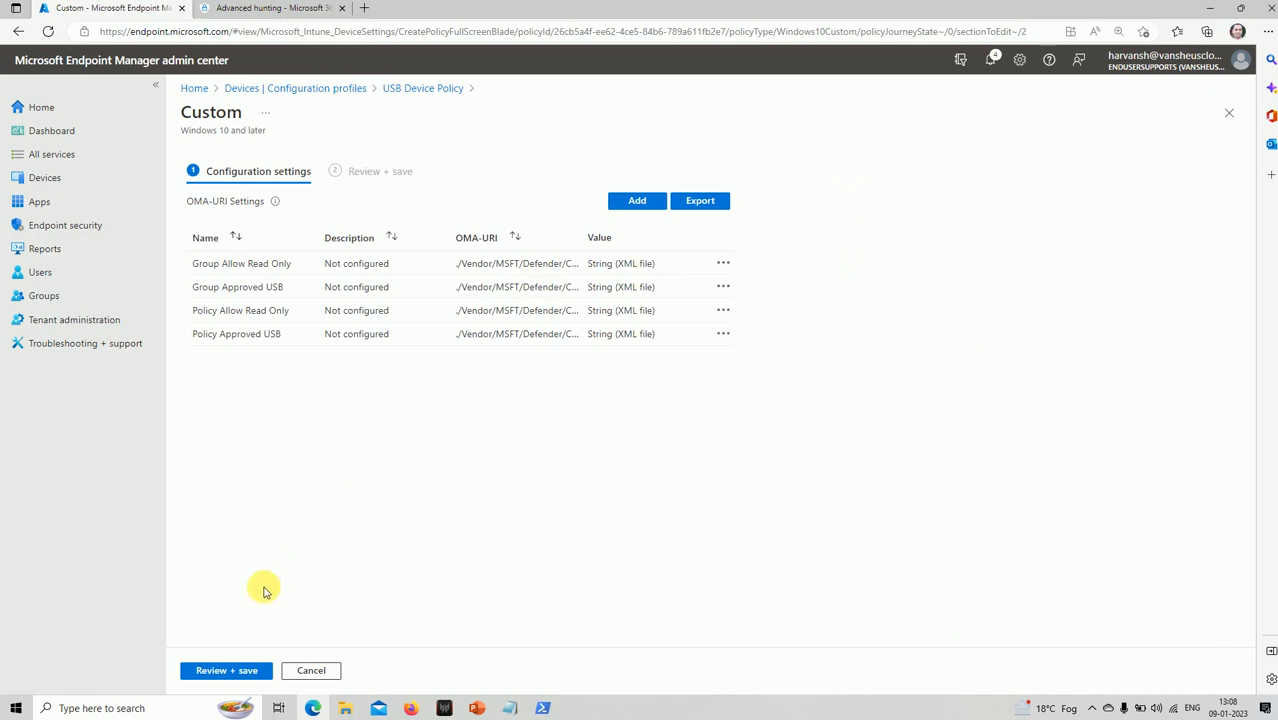
pyautogui.click(229, 671)
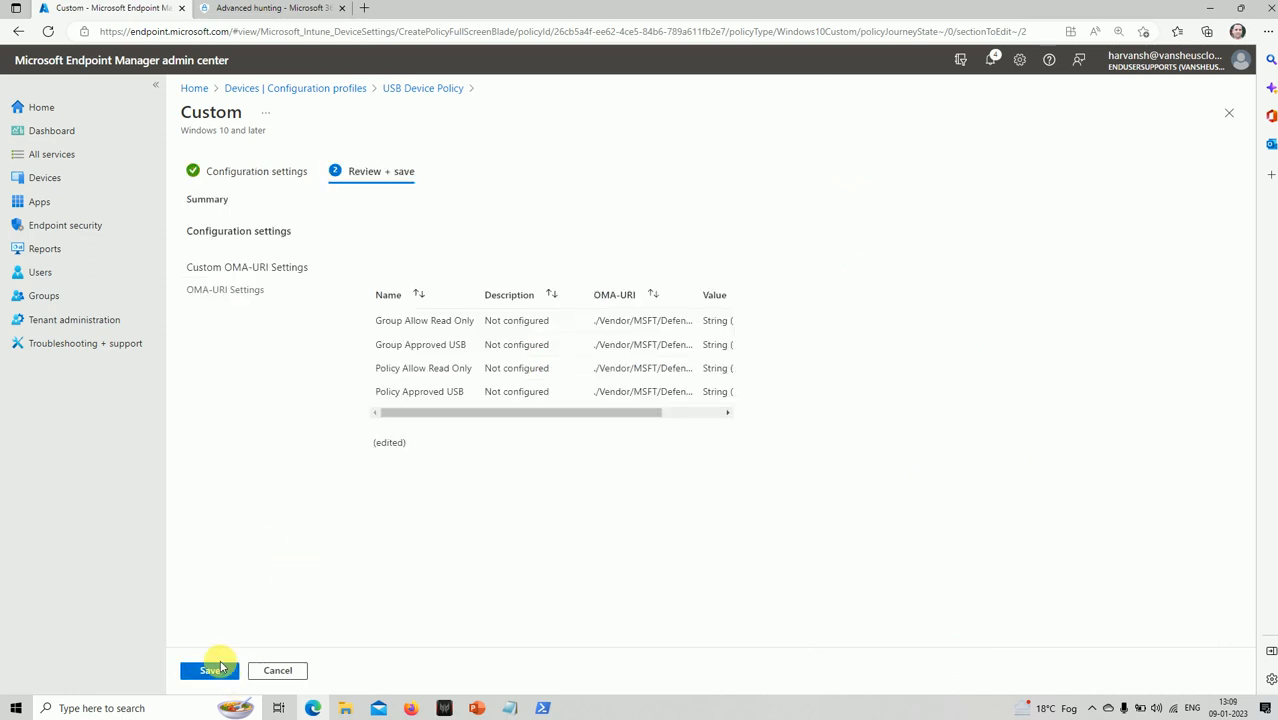
pyautogui.click(212, 668)
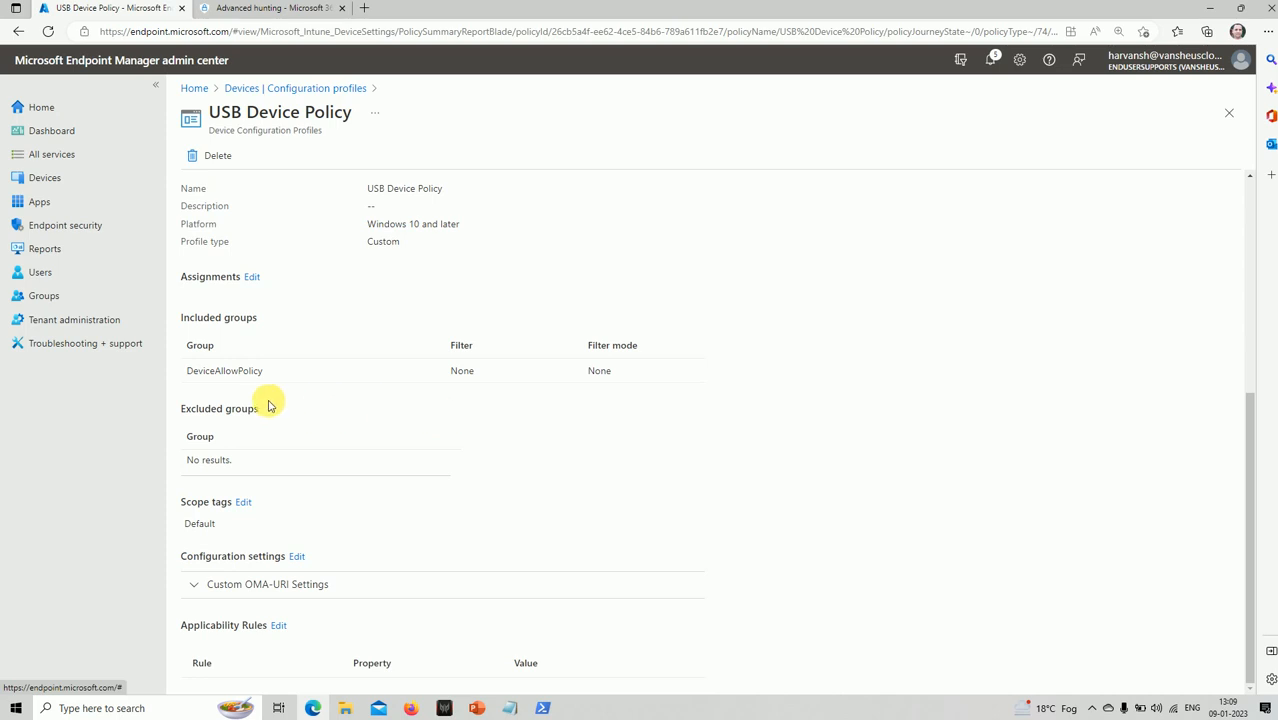
# Step: Examine the direct members of the DeviceAllowPolicy group to which the USB Device Policy is assigned
pyautogui.moveTo(285, 371); pyautogui.dragTo(194, 366)
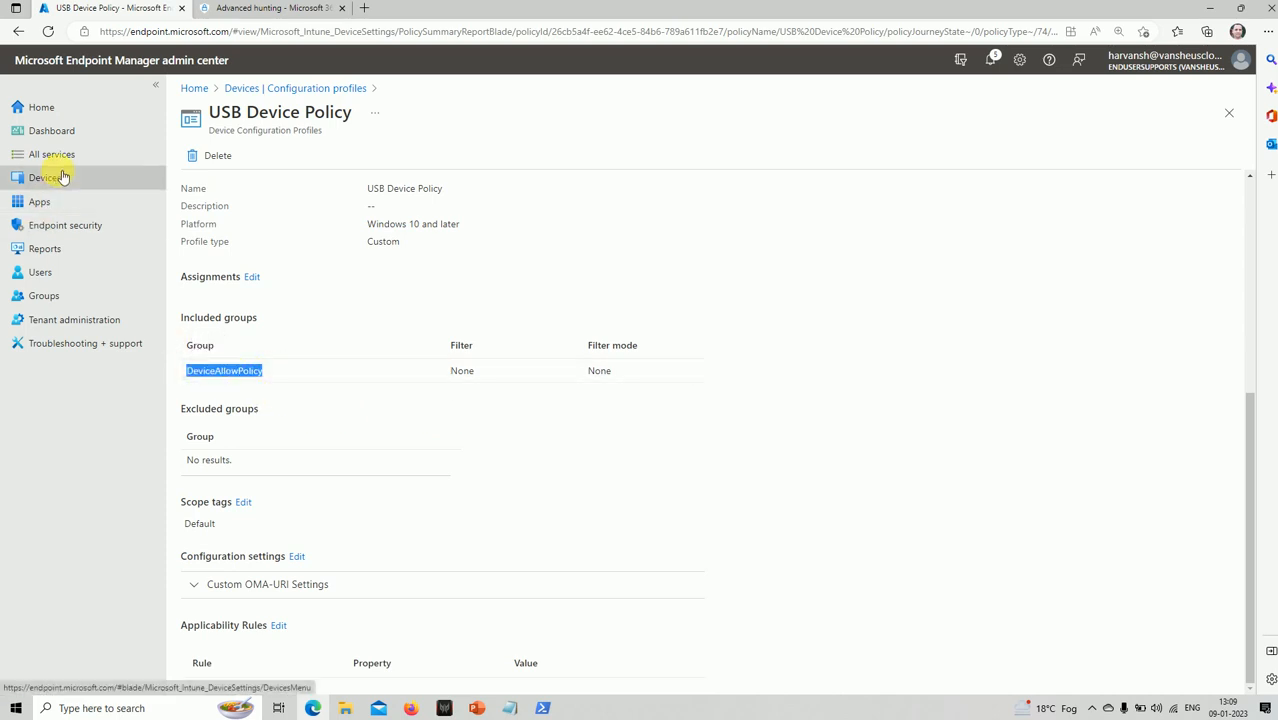
pyautogui.click(77, 297)
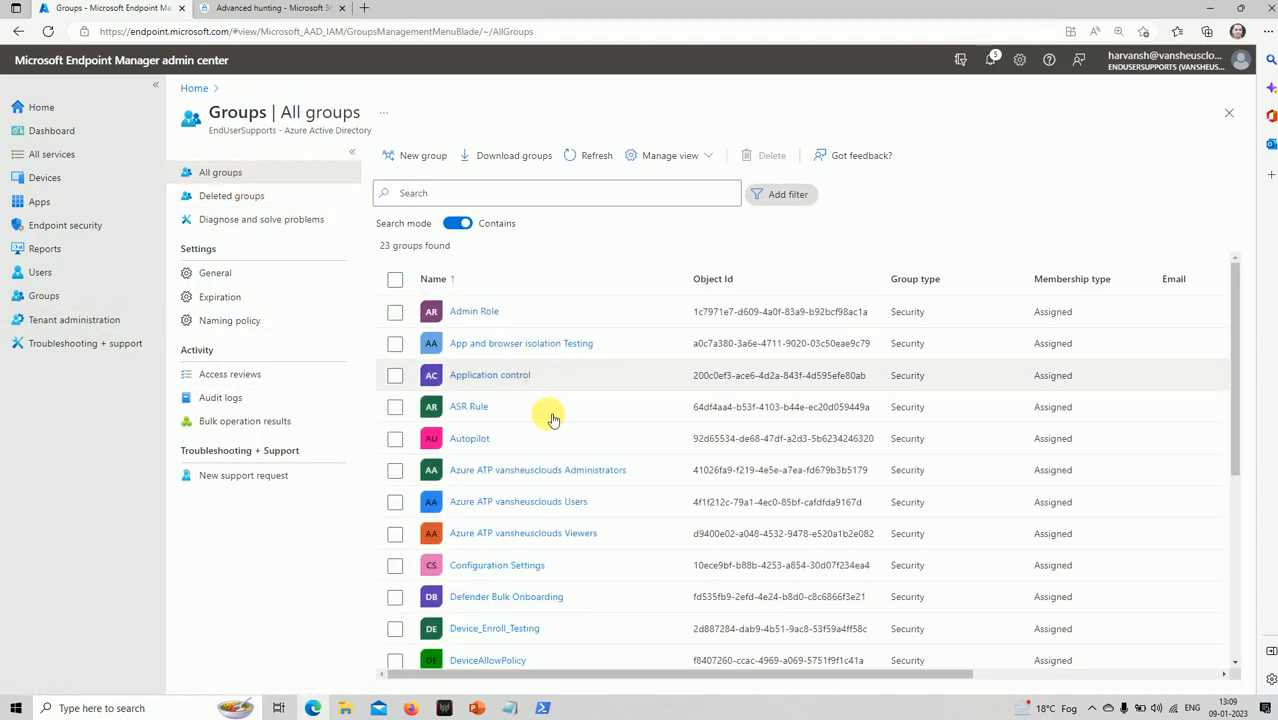
pyautogui.scroll(-3, 555, 430)
pyautogui.scroll(2, 545, 490)
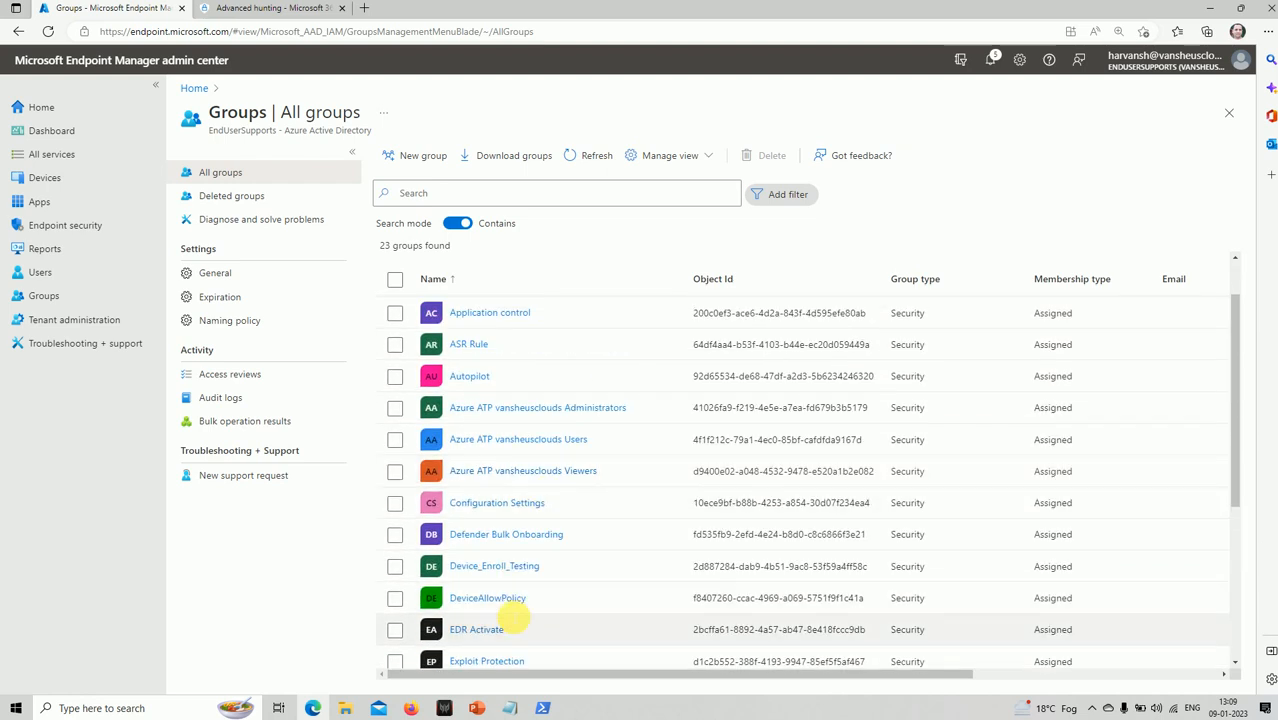
pyautogui.click(489, 598)
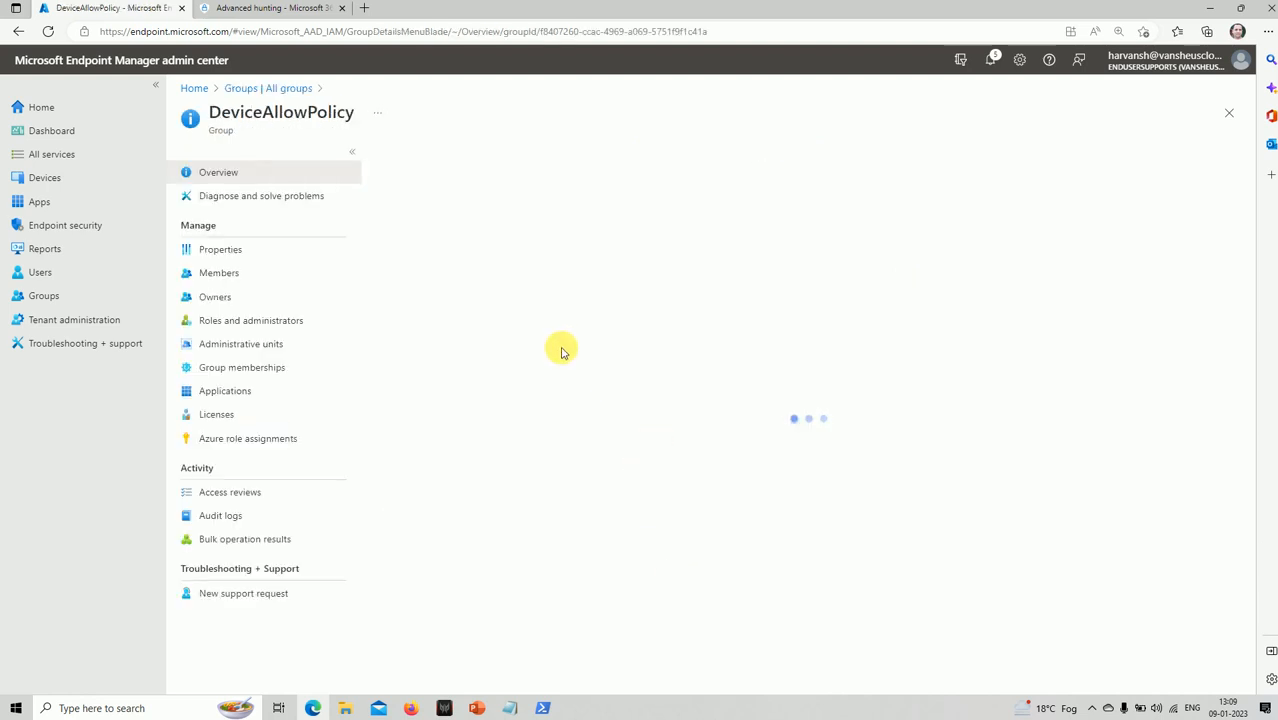
pyautogui.click(229, 252)
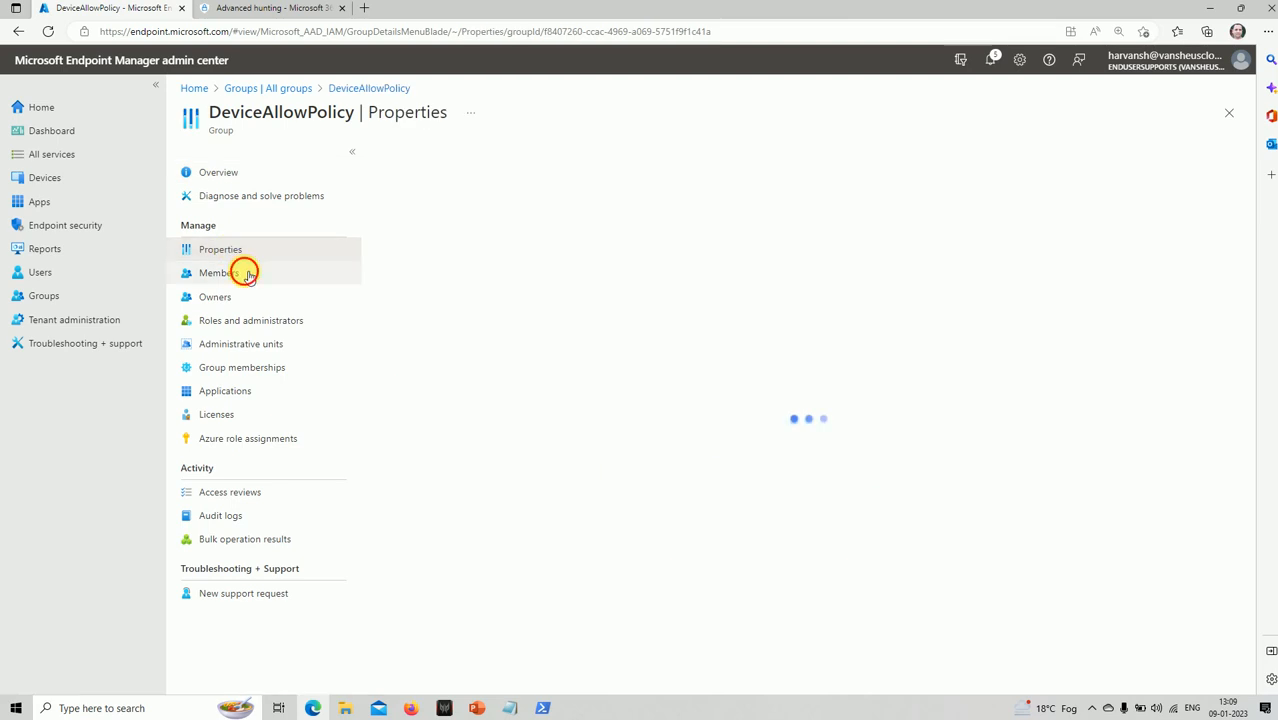
pyautogui.click(238, 272)
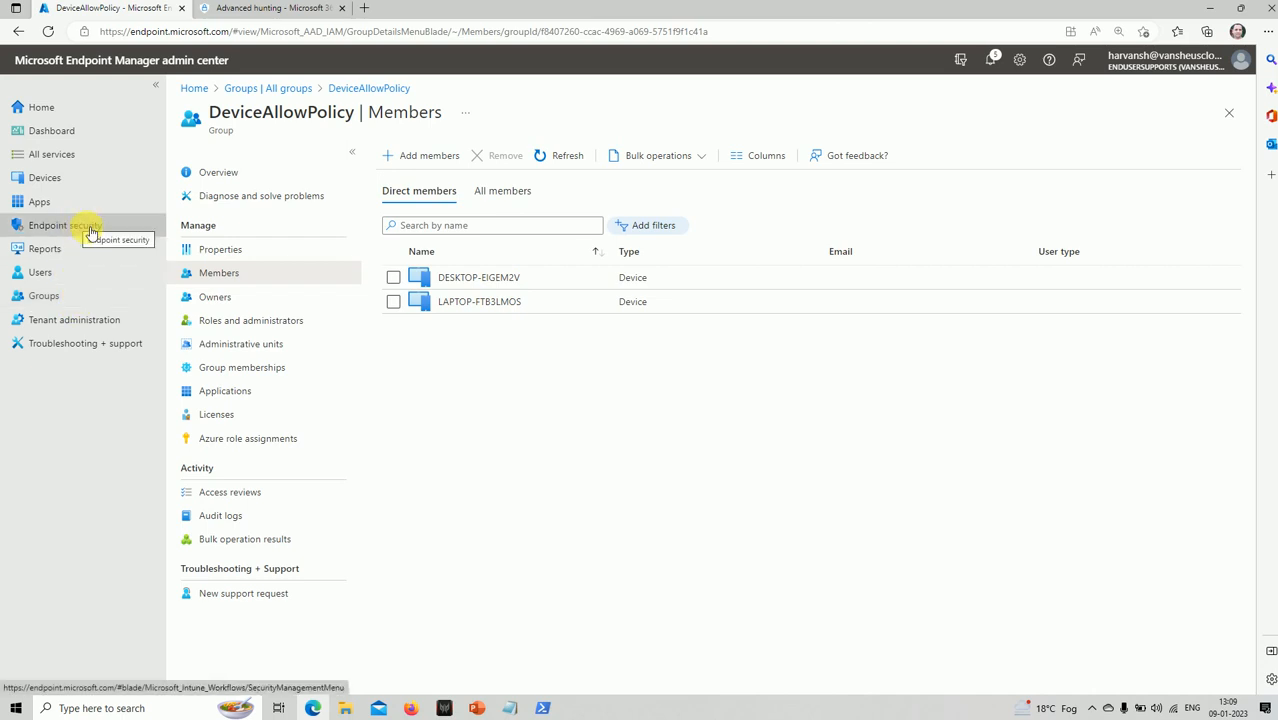
# Step: Open the Devices overview, switch to Windows Settings and sync this computer through its EndUserSupports work or school connection
pyautogui.click(45, 178)
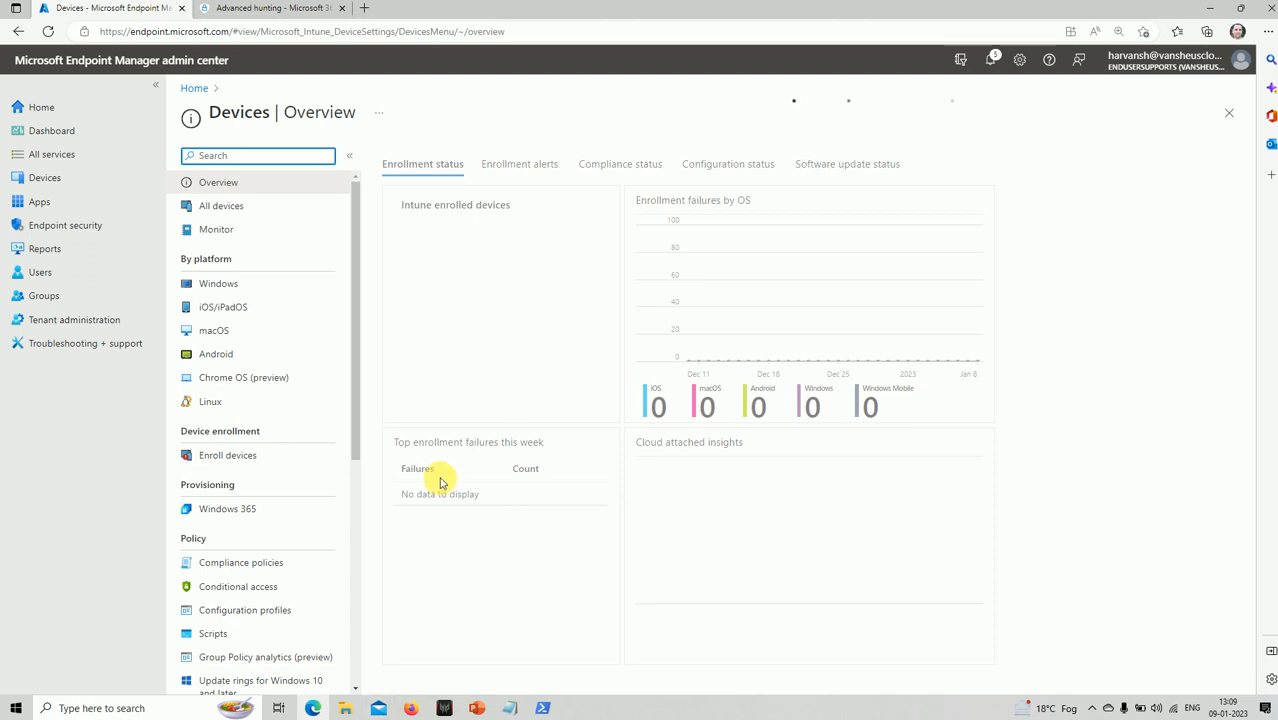
pyautogui.press('super')
pyautogui.click(20, 645)
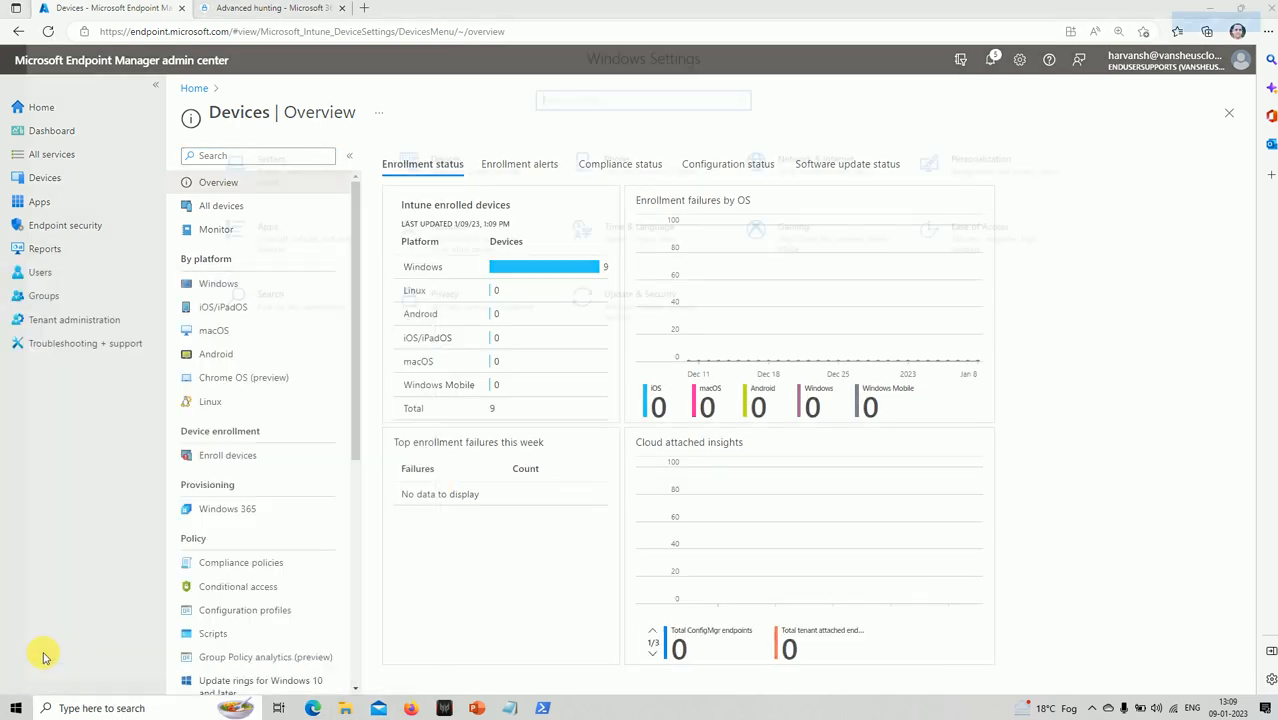
pyautogui.click(466, 228)
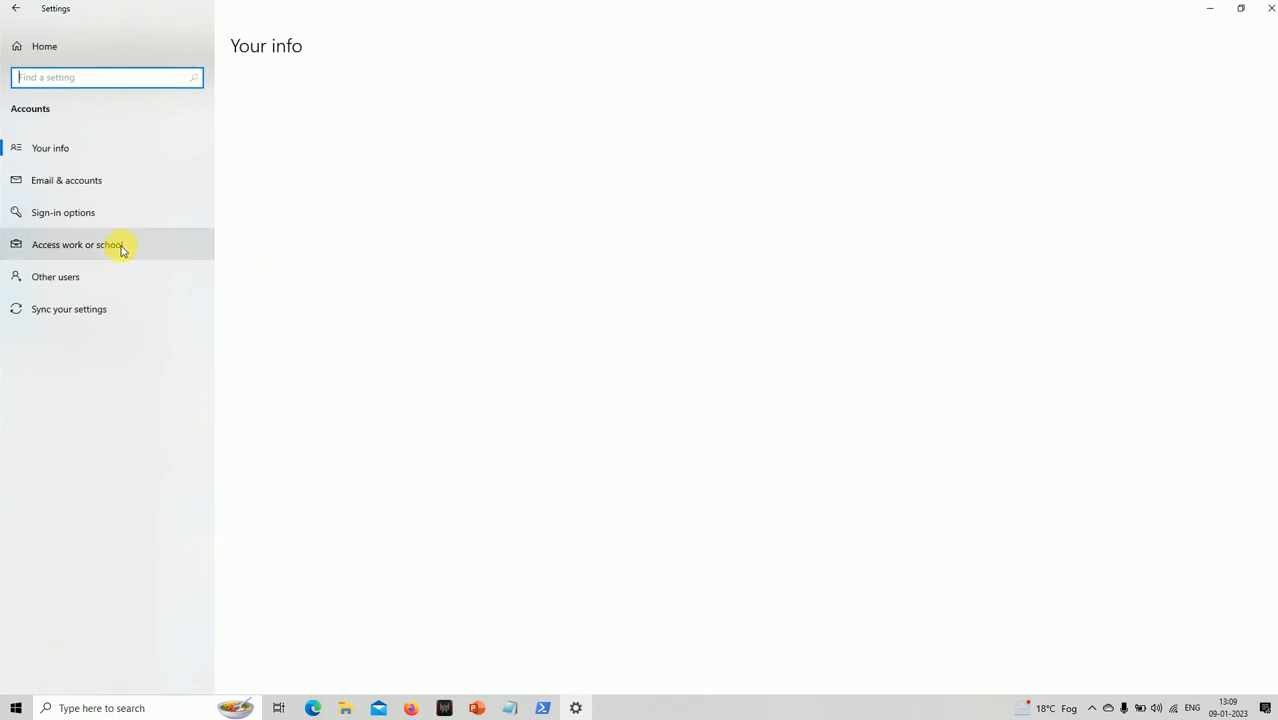
pyautogui.click(121, 250)
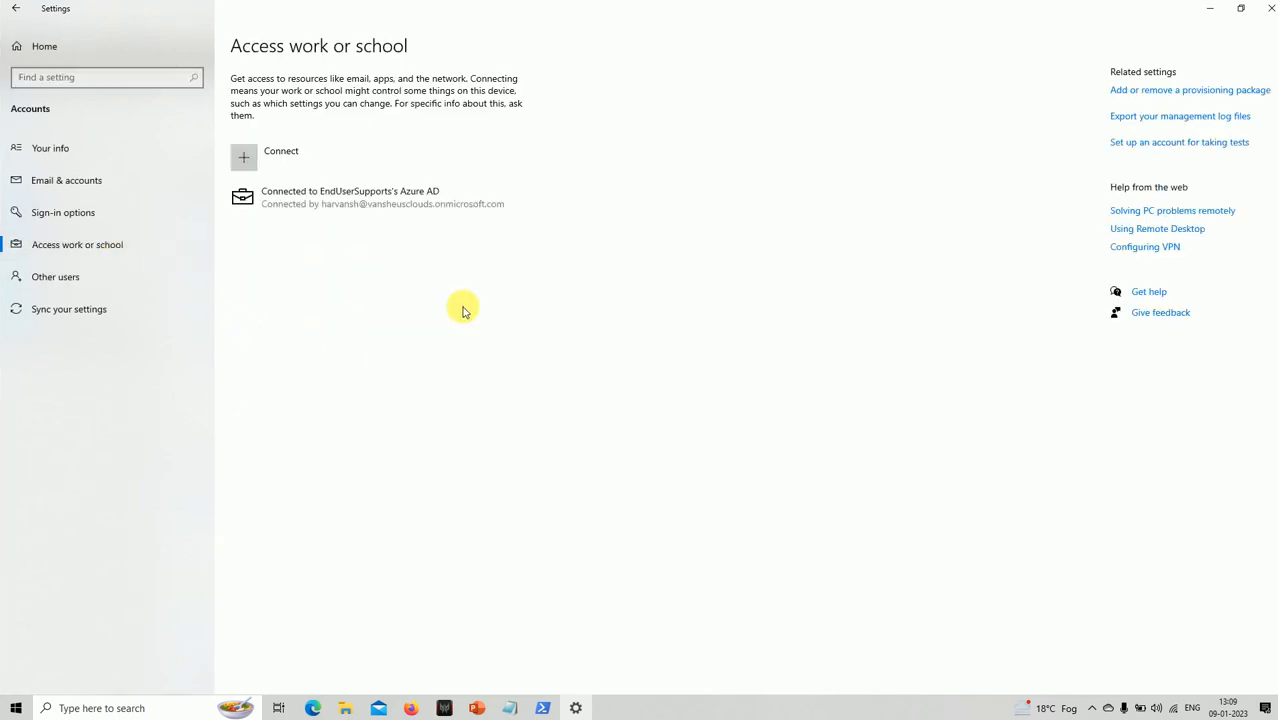
pyautogui.click(343, 198)
pyautogui.click(419, 245)
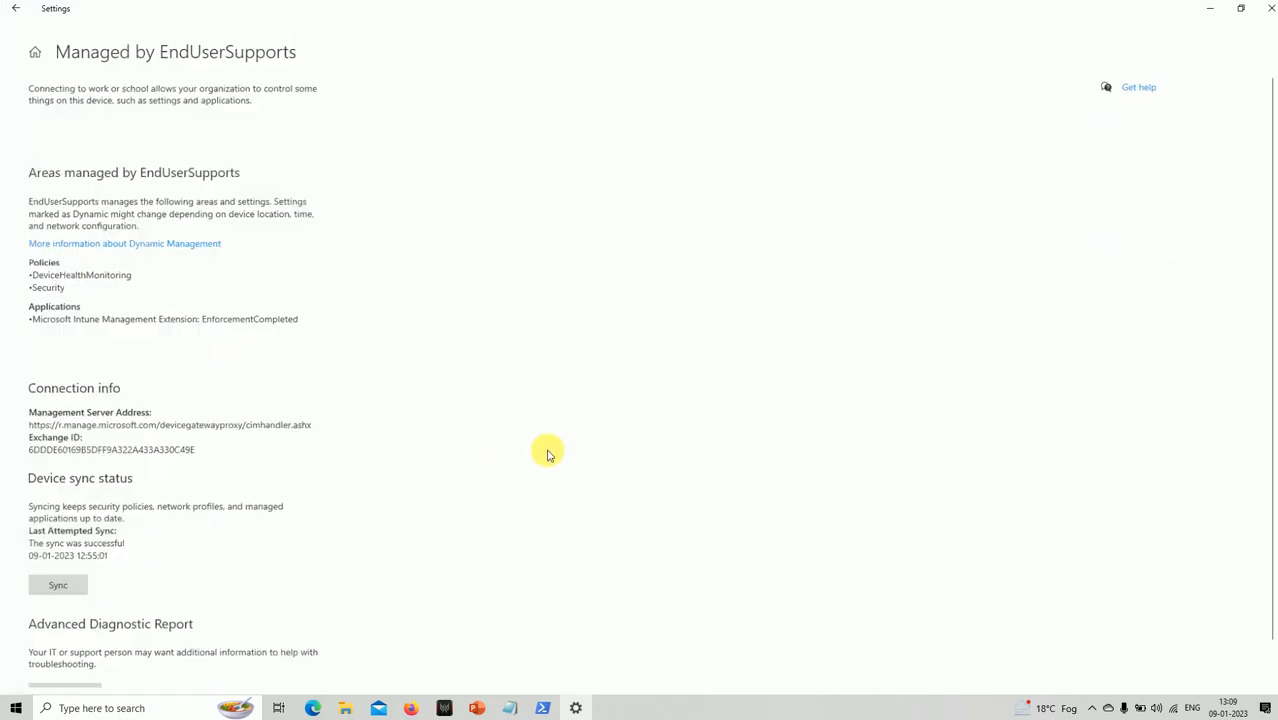
pyautogui.click(48, 589)
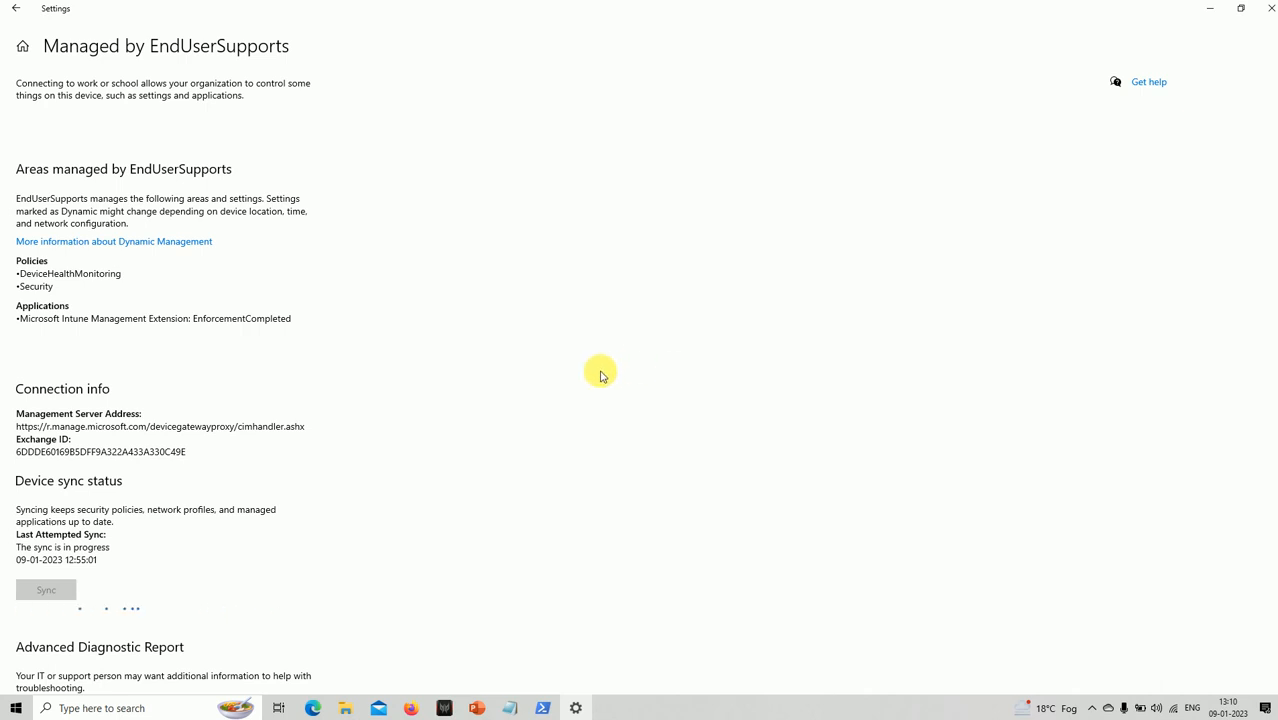
pyautogui.click(312, 708)
pyautogui.scroll(-3, 251, 350)
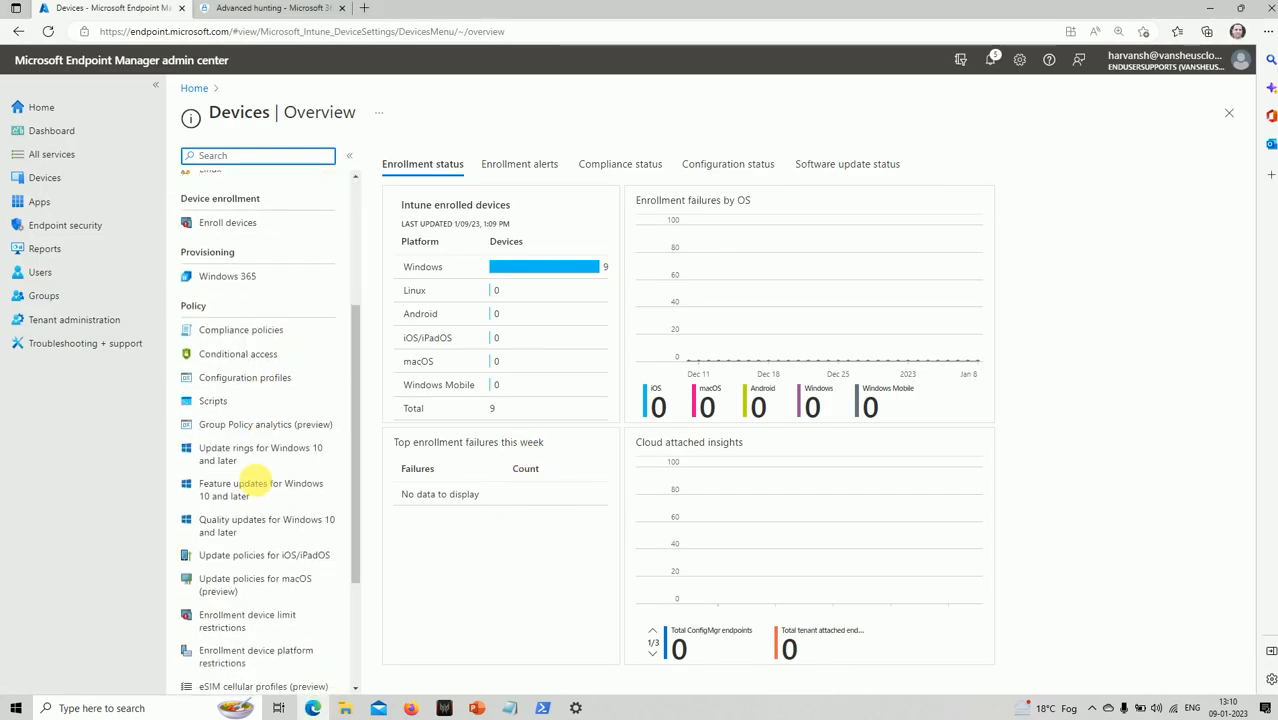
pyautogui.click(246, 376)
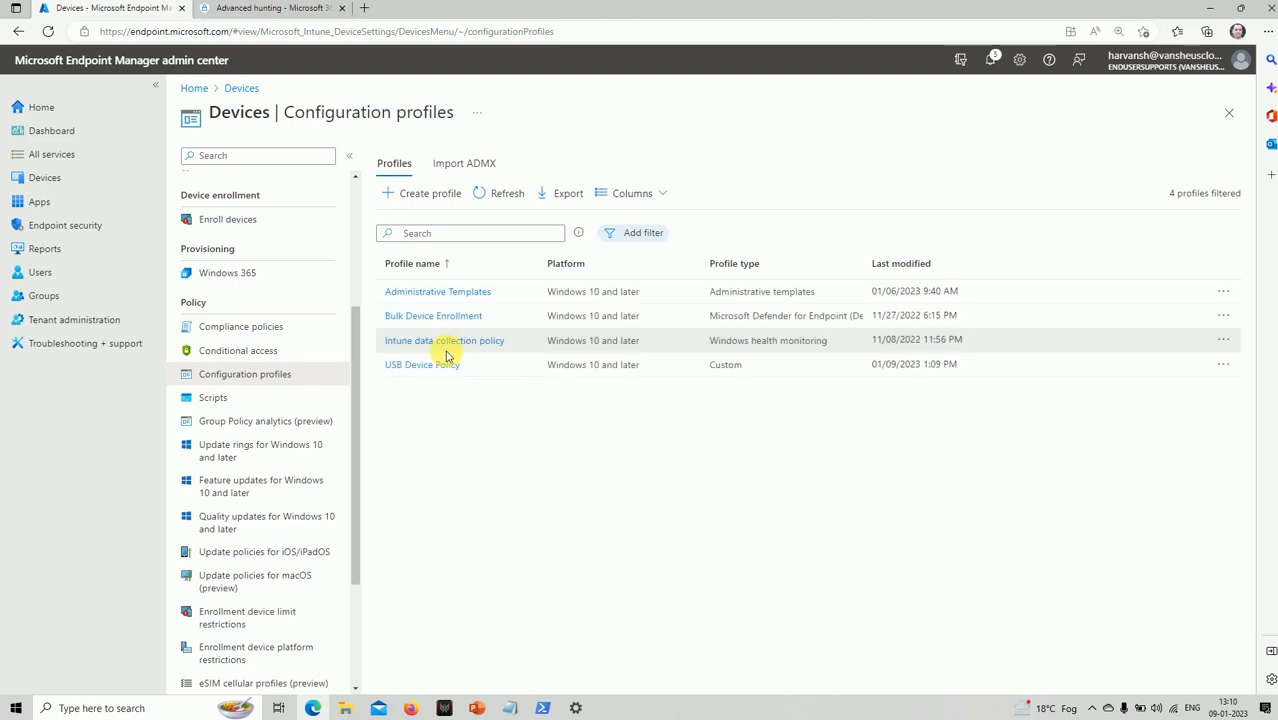
pyautogui.click(447, 367)
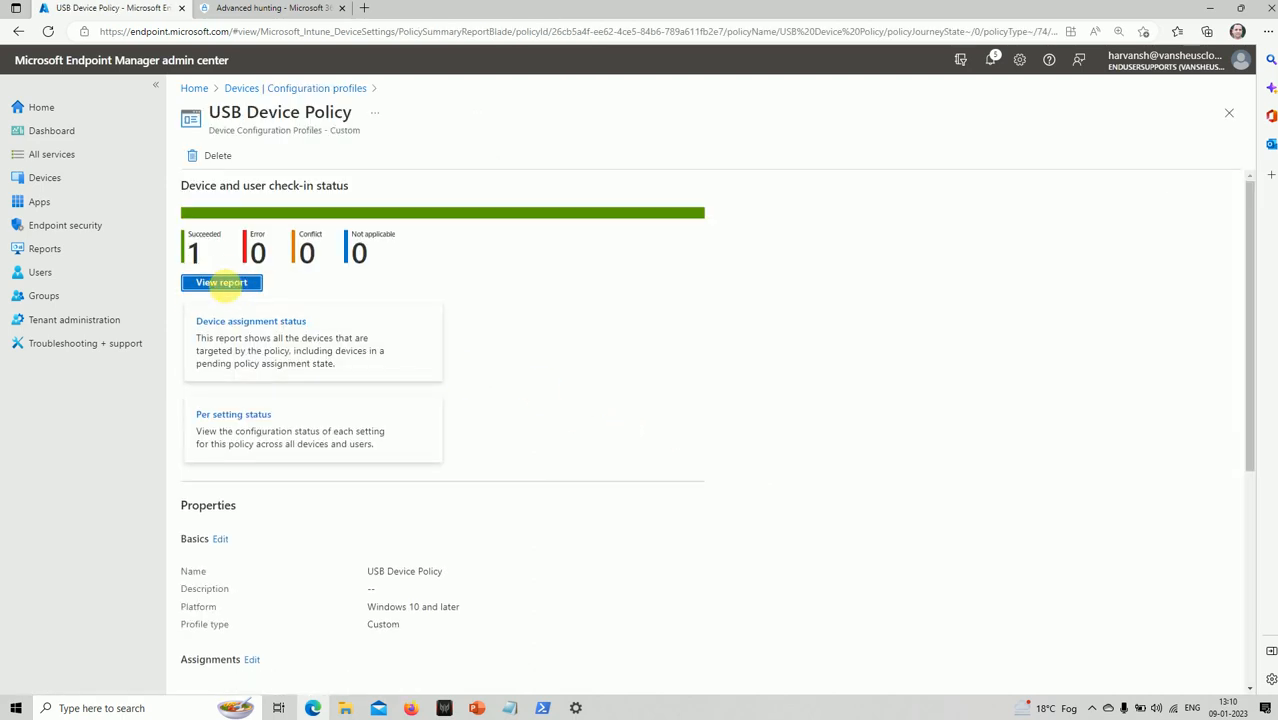
pyautogui.click(224, 284)
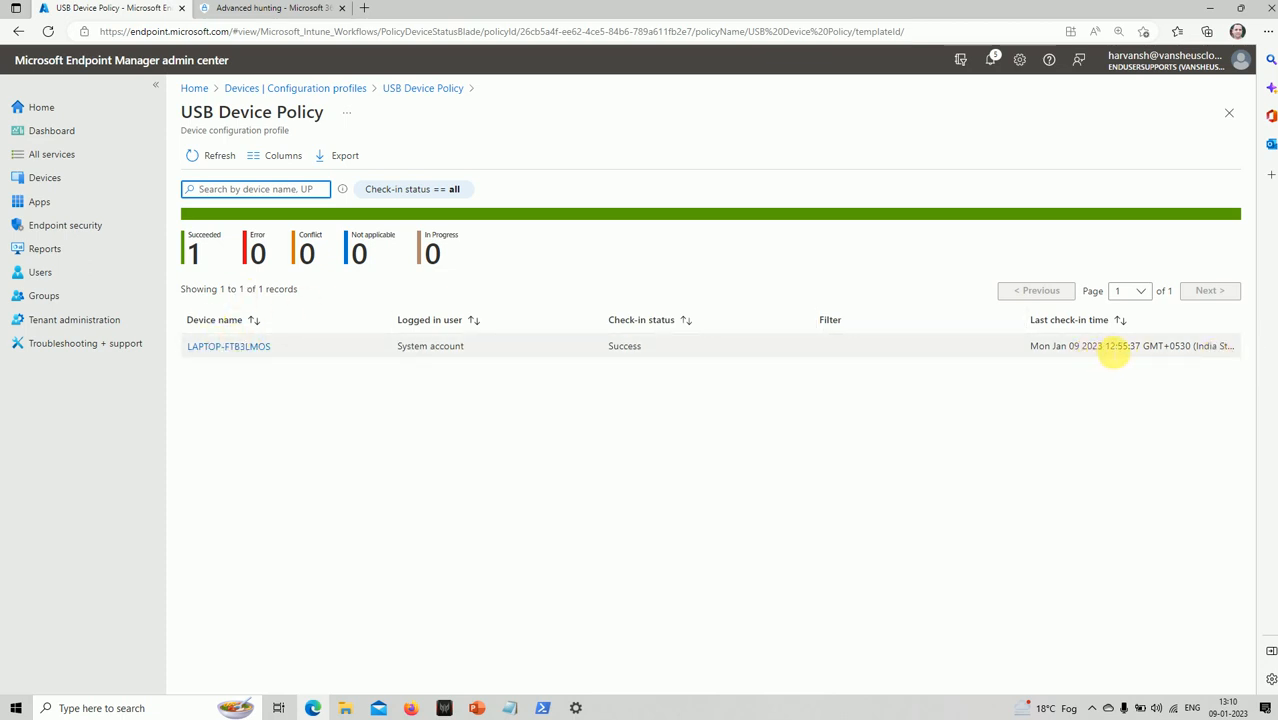
pyautogui.moveTo(1110, 347); pyautogui.dragTo(1140, 348)
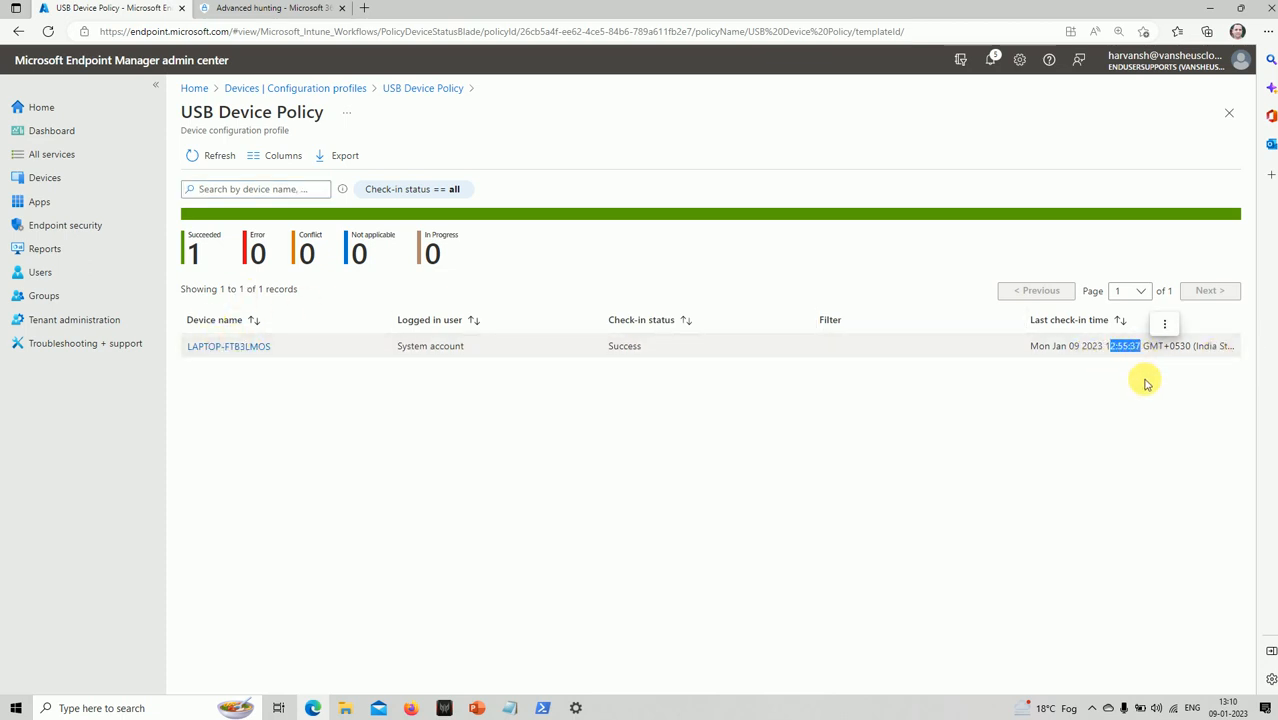
pyautogui.click(1141, 374)
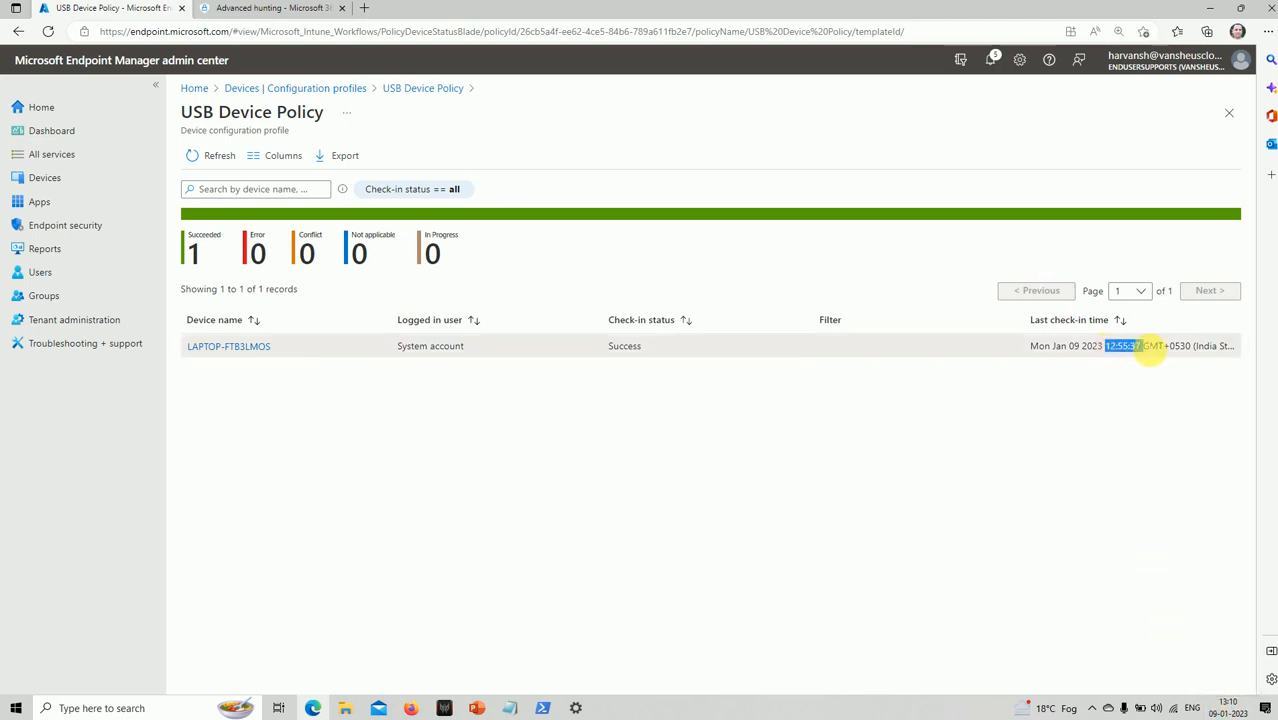
pyautogui.click(659, 474)
pyautogui.click(212, 157)
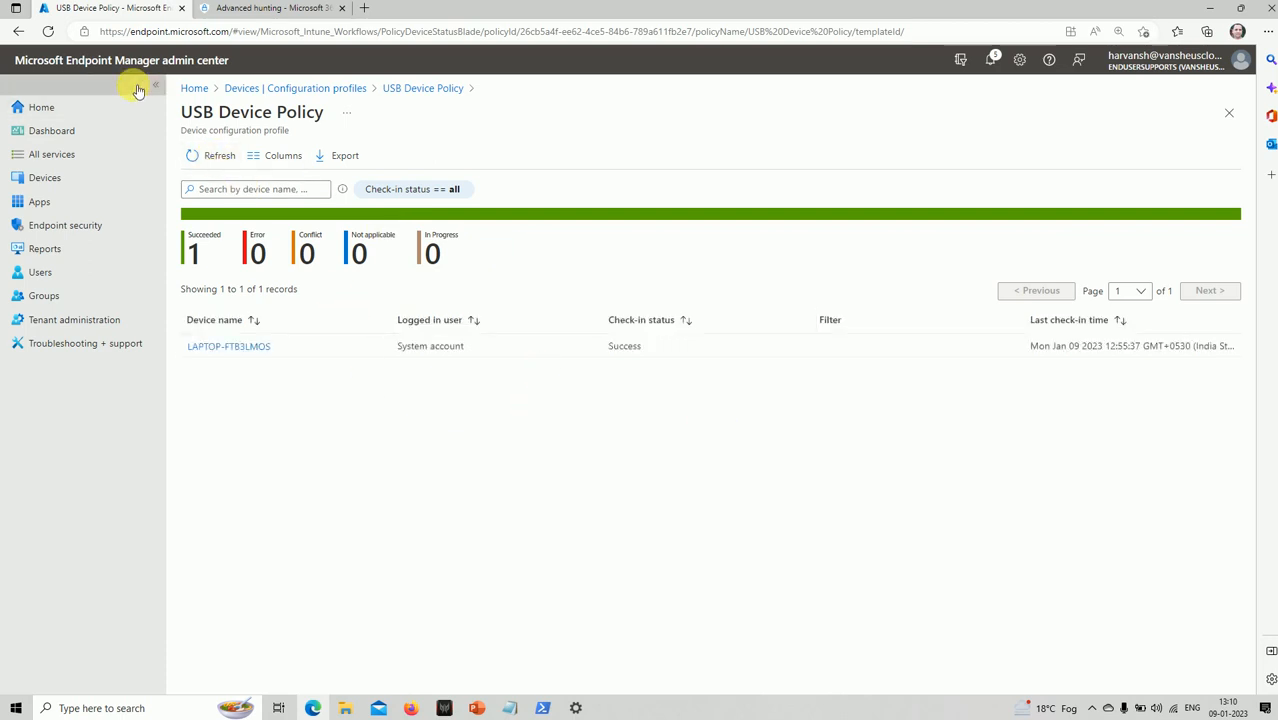
pyautogui.click(49, 34)
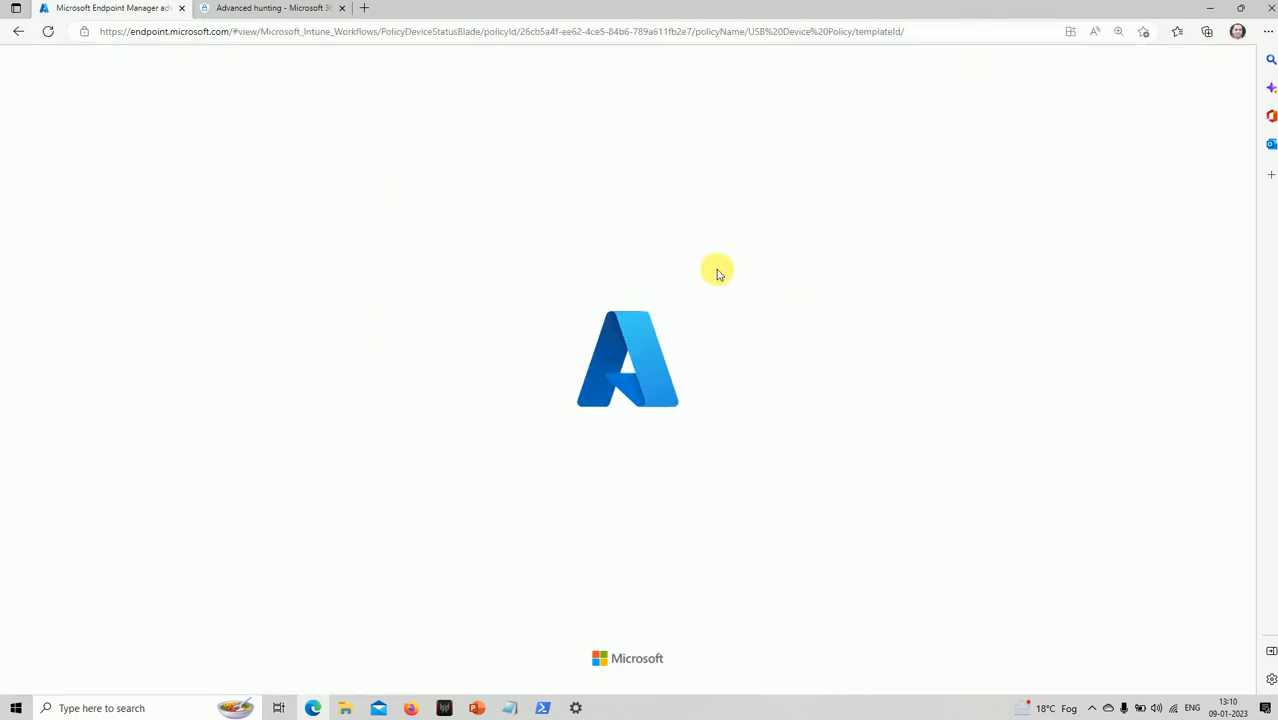
pyautogui.click(577, 709)
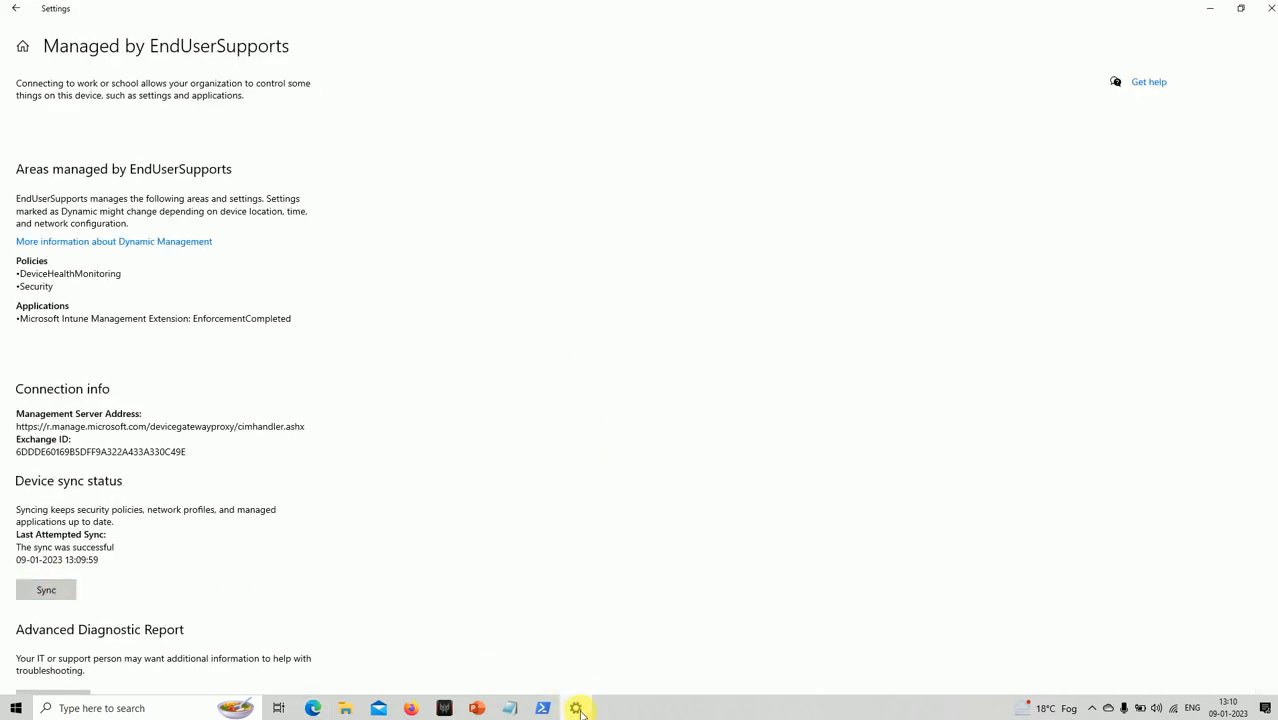
# Step: Try to copy Device Policy.txt from the Device Control Policy folder to USB Drive (G:), cancel the copy and close the drive window
pyautogui.click(349, 709)
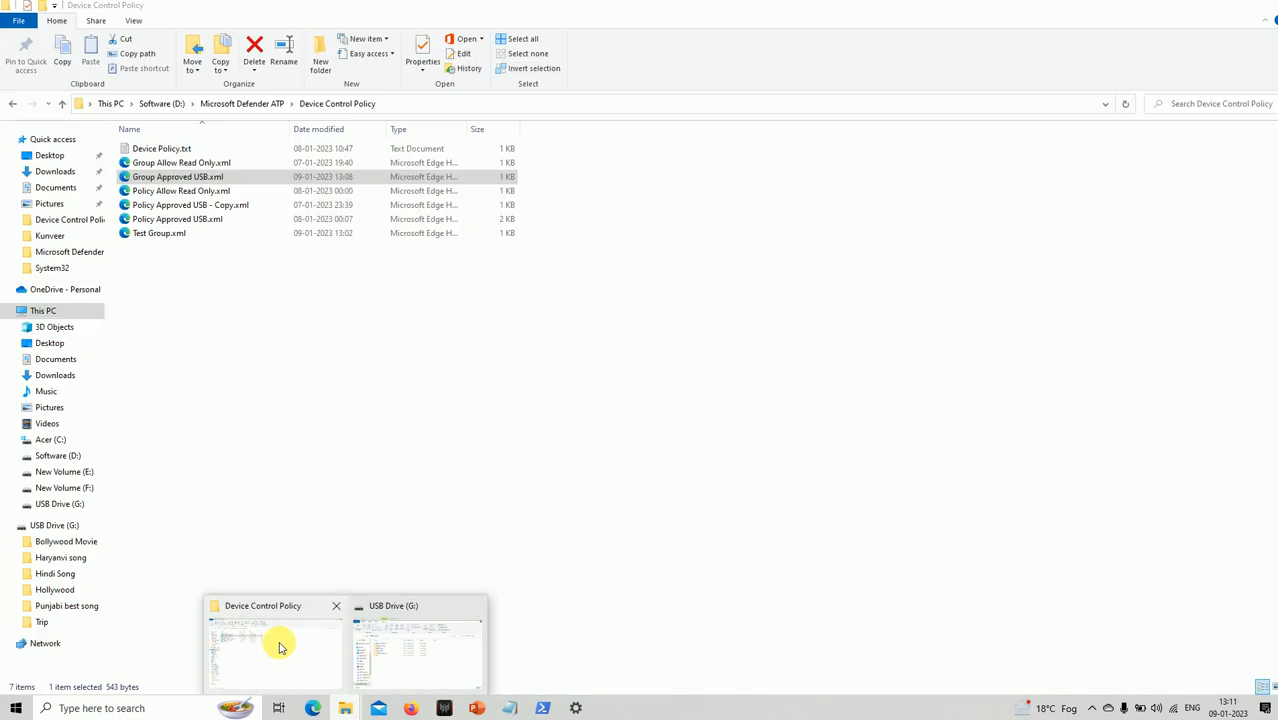
pyautogui.click(277, 646)
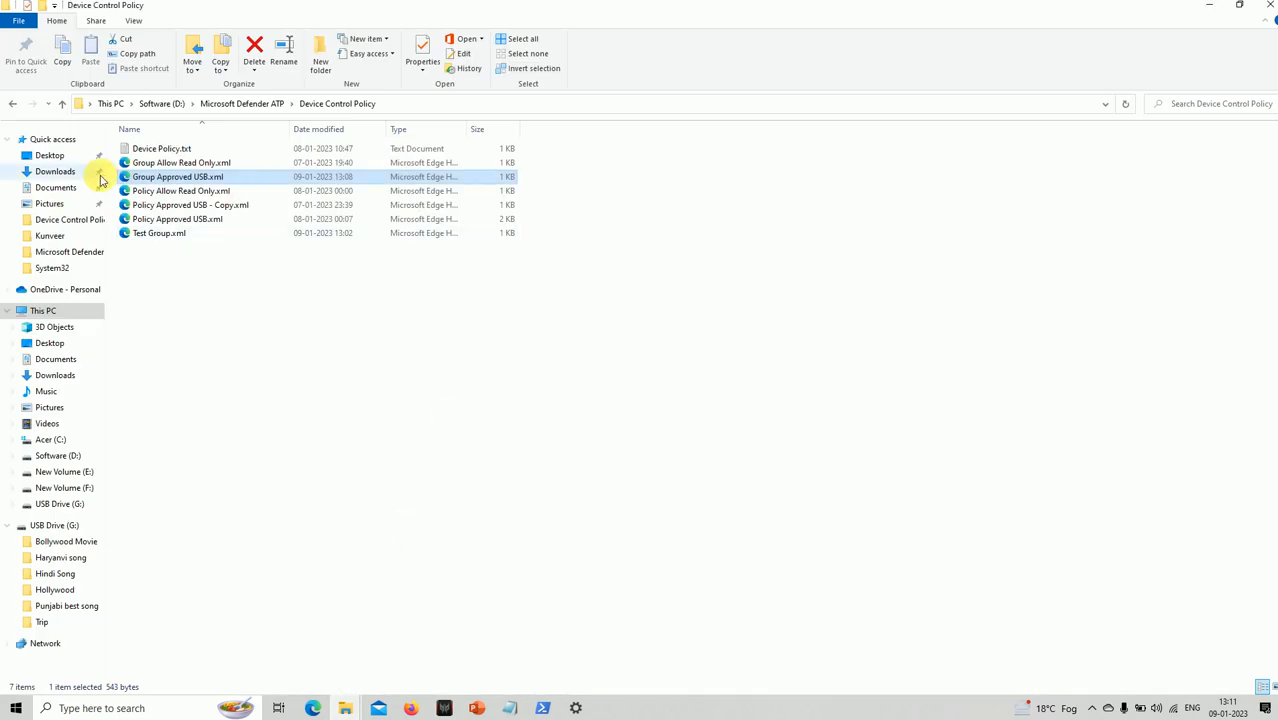
pyautogui.click(181, 150)
pyautogui.rightClick(181, 150)
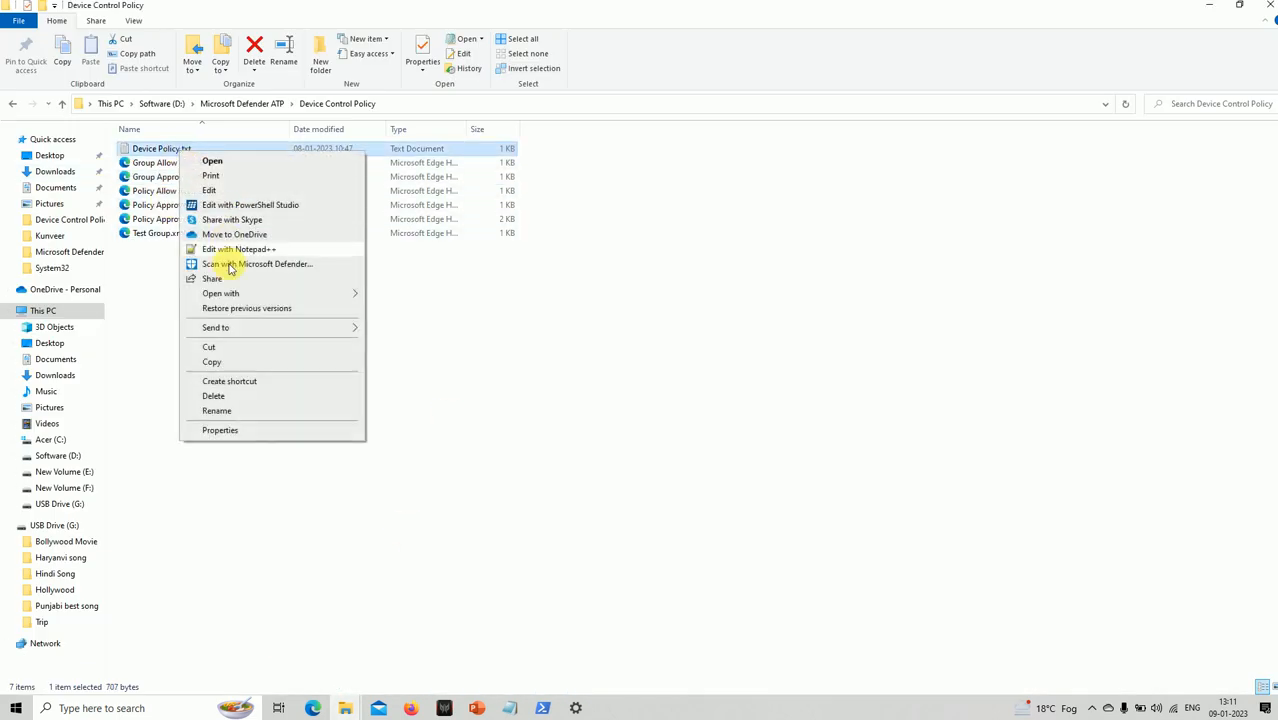
pyautogui.click(243, 365)
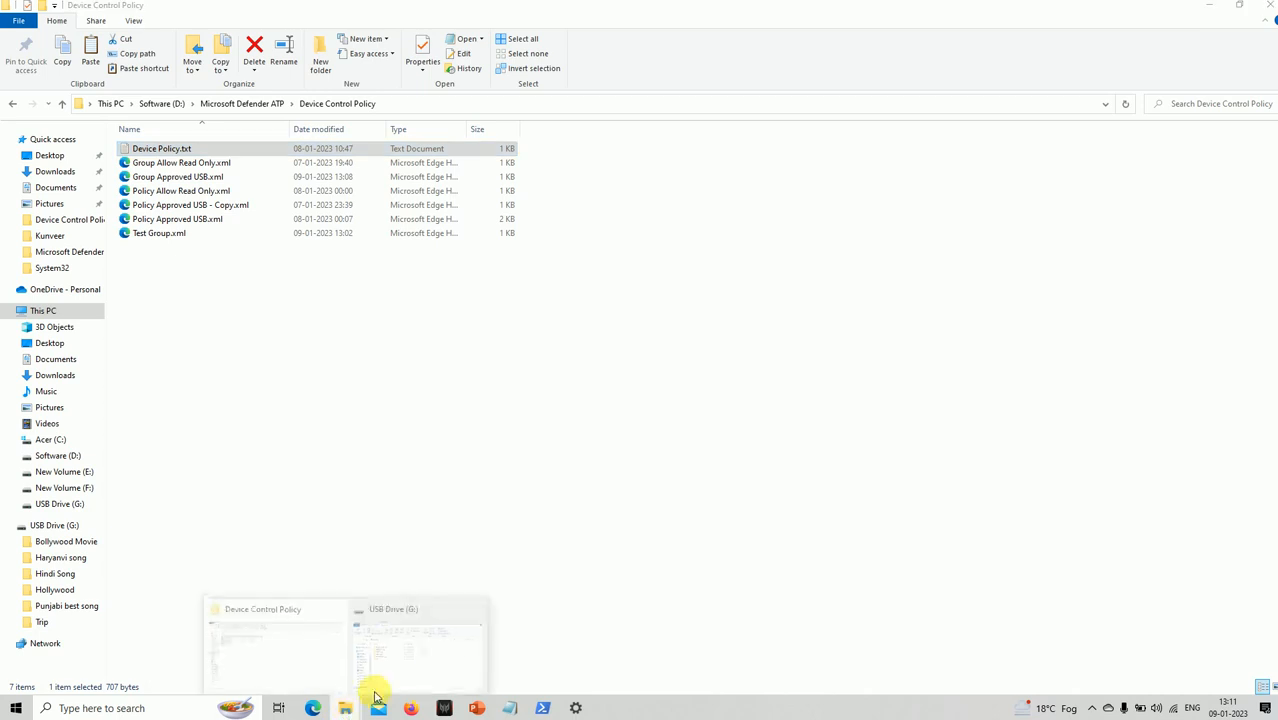
pyautogui.click(436, 658)
pyautogui.hotkey('ctrl', 'v')
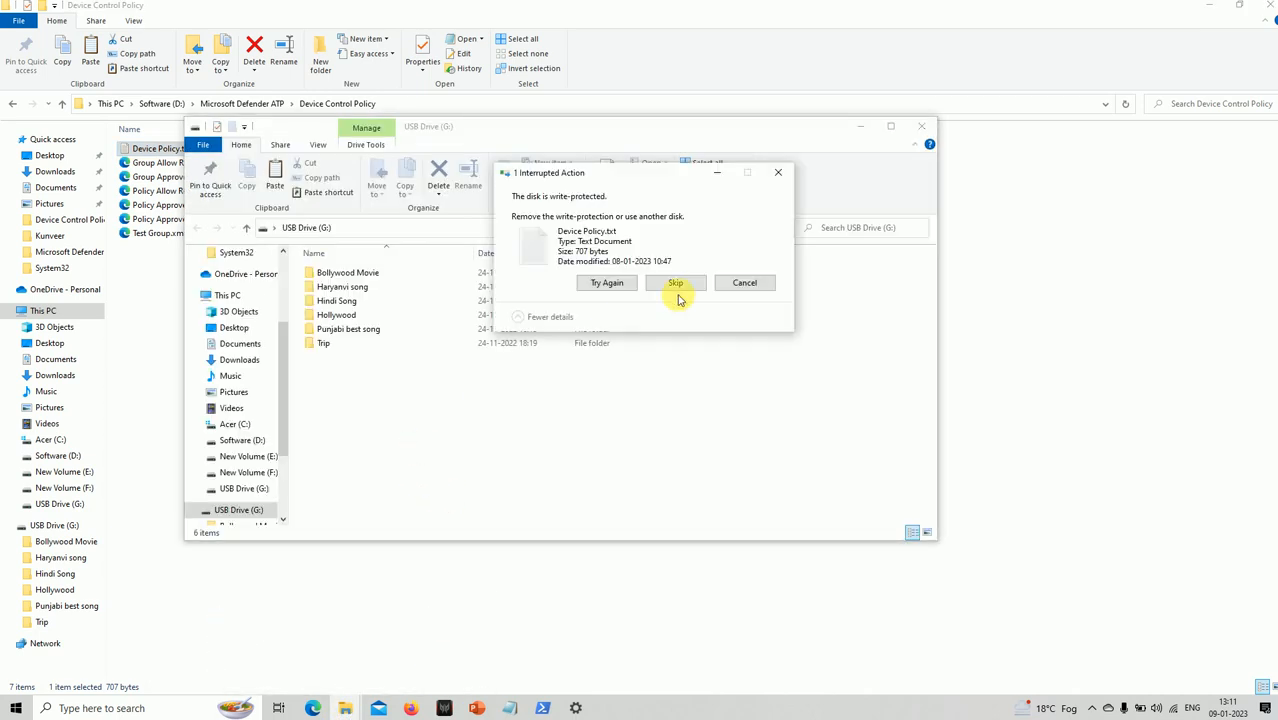
pyautogui.click(746, 283)
pyautogui.click(921, 126)
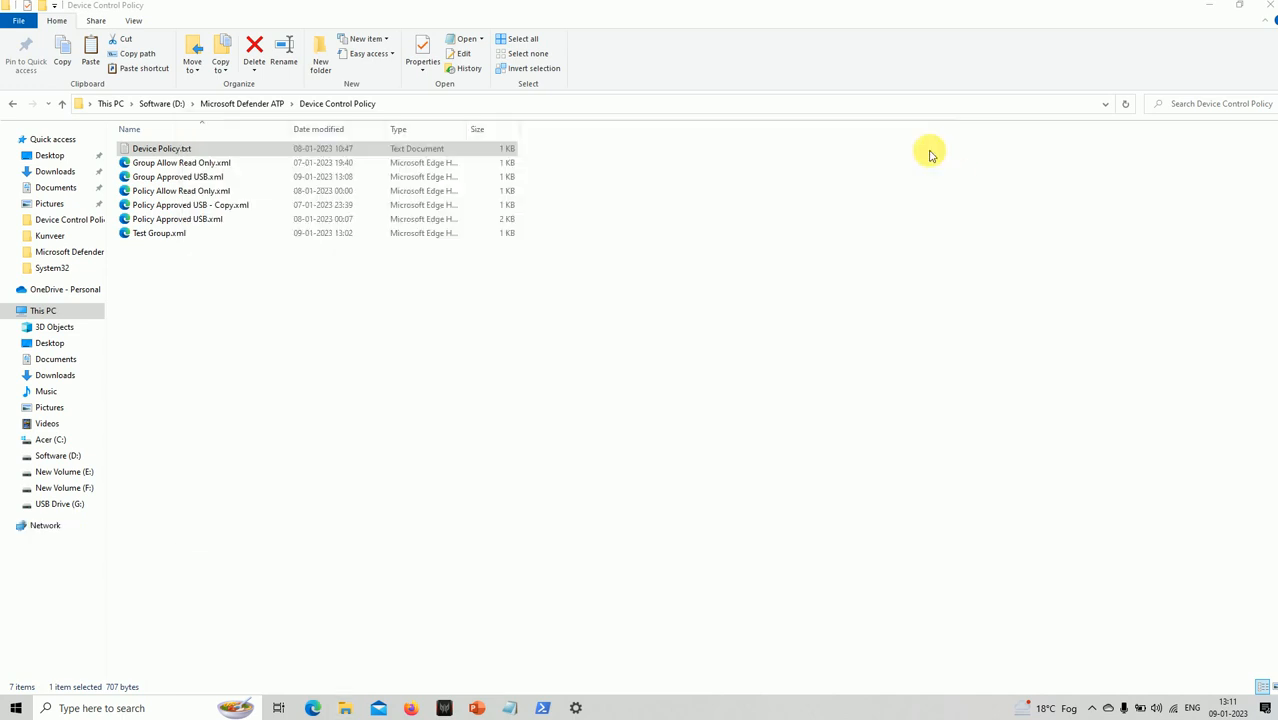
# Step: Reopen the reconnected USB Drive (G:) and try again to paste Device Policy.txt into it, cancelling the interrupted copy
pyautogui.click(345, 425)
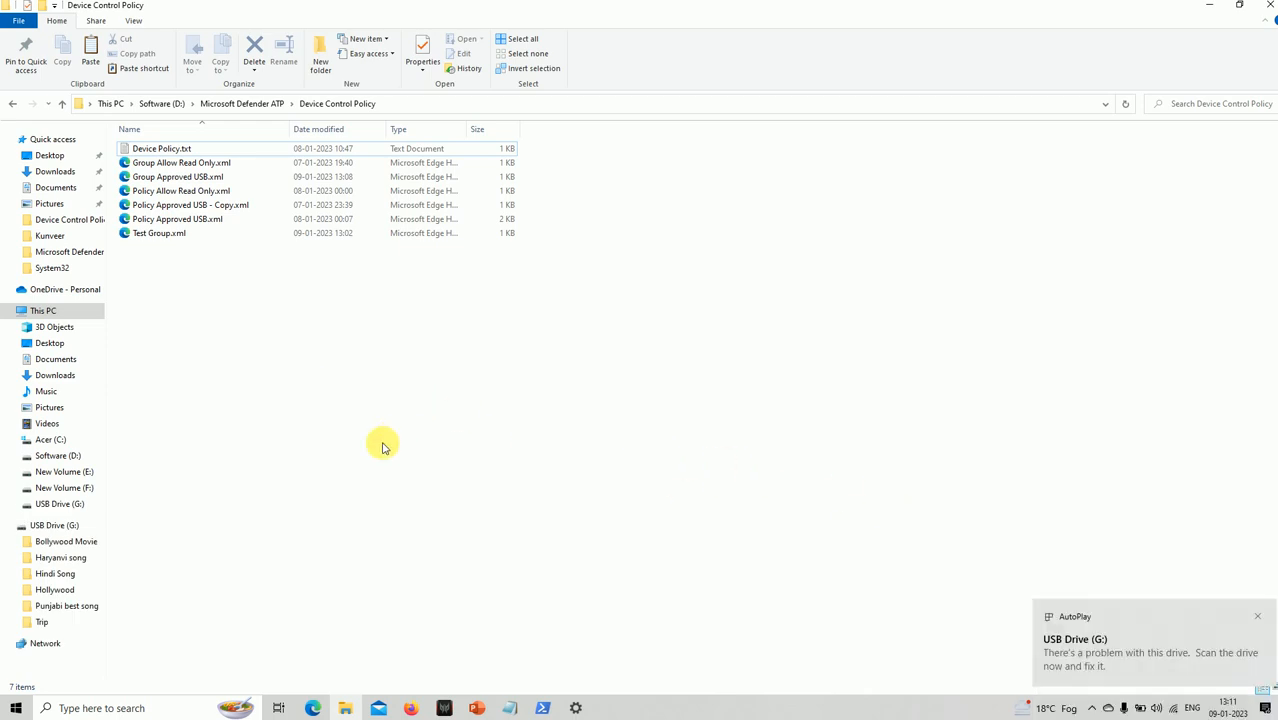
pyautogui.click(346, 706)
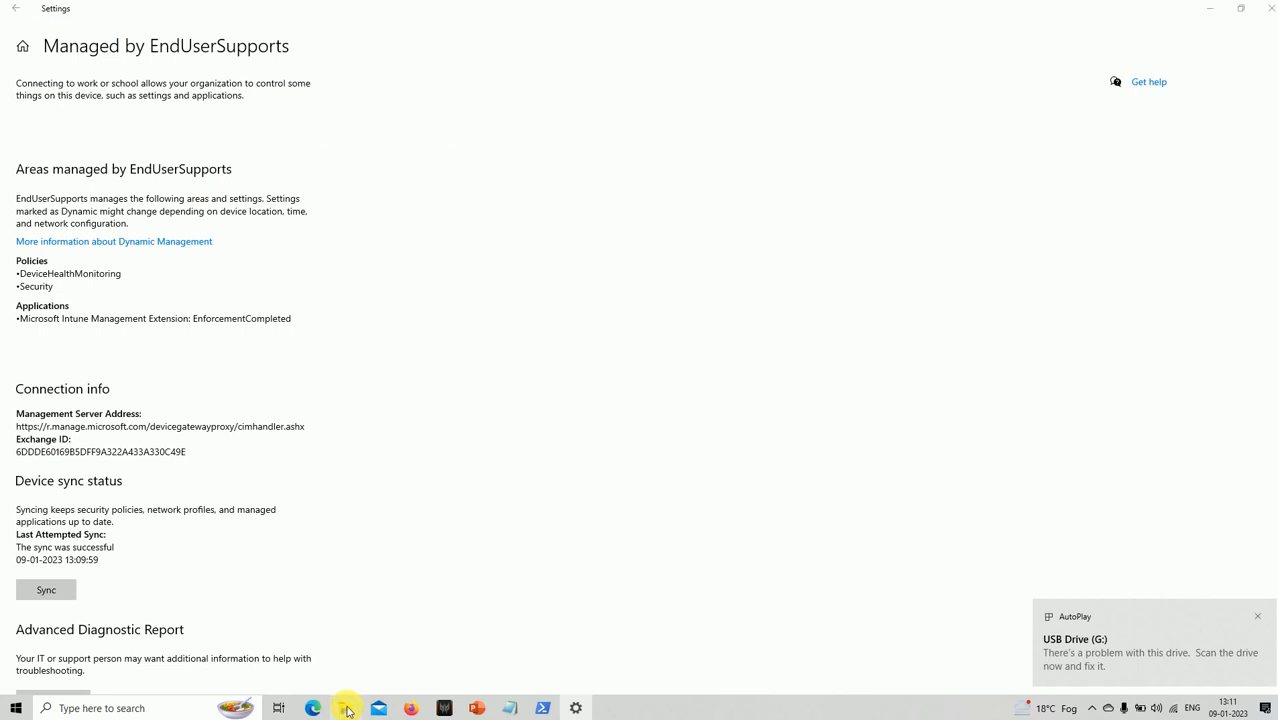
pyautogui.click(346, 706)
pyautogui.rightClick(243, 300)
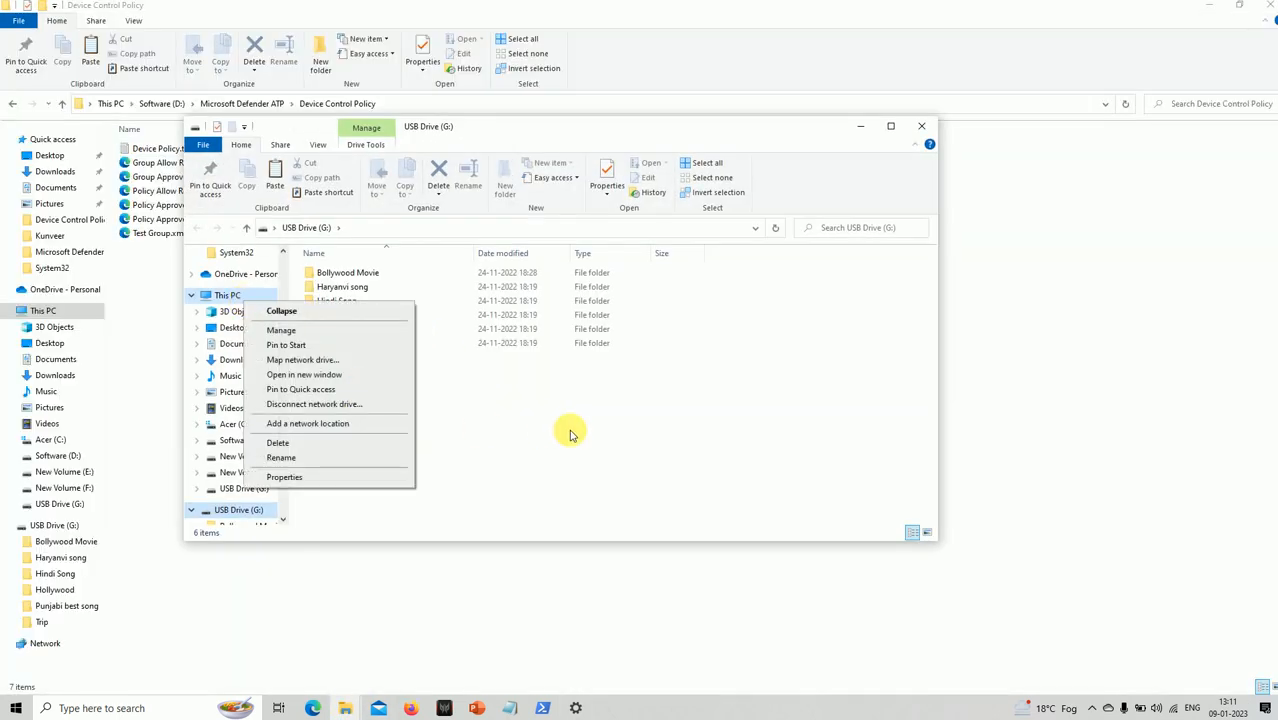
pyautogui.click(570, 428)
pyautogui.hotkey('ctrl', 'v')
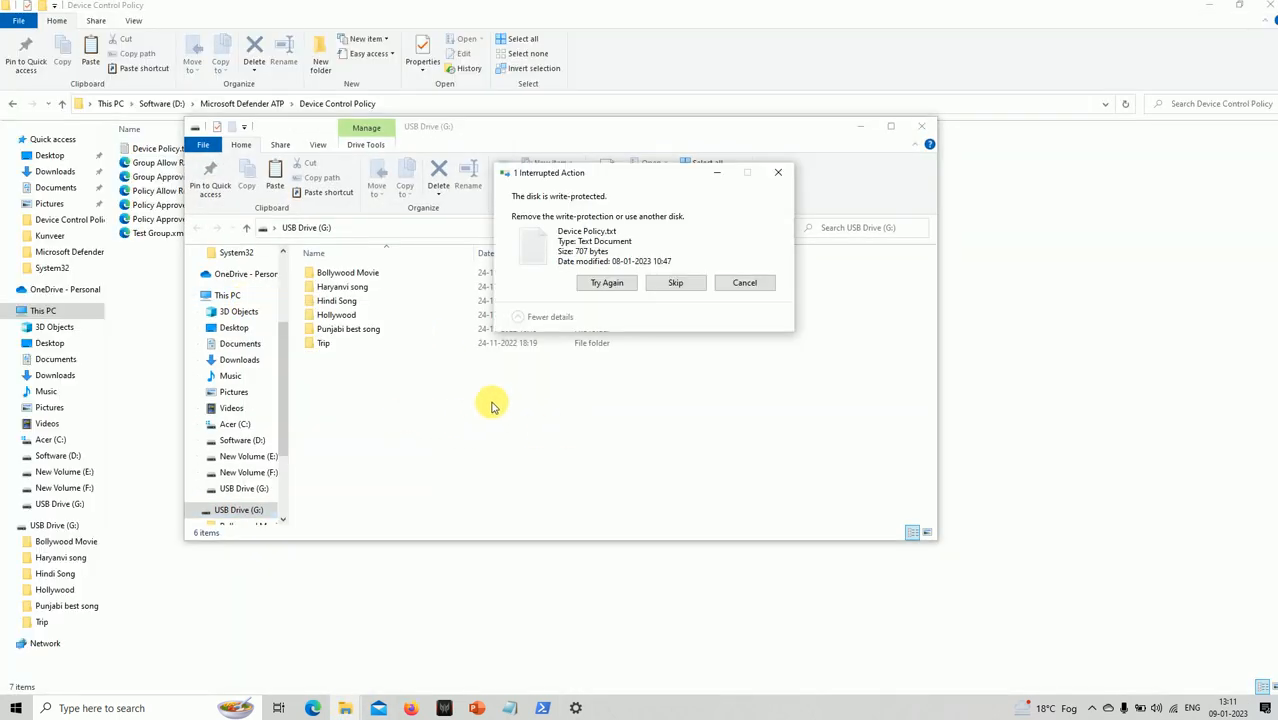
pyautogui.moveTo(673, 182); pyautogui.dragTo(599, 247)
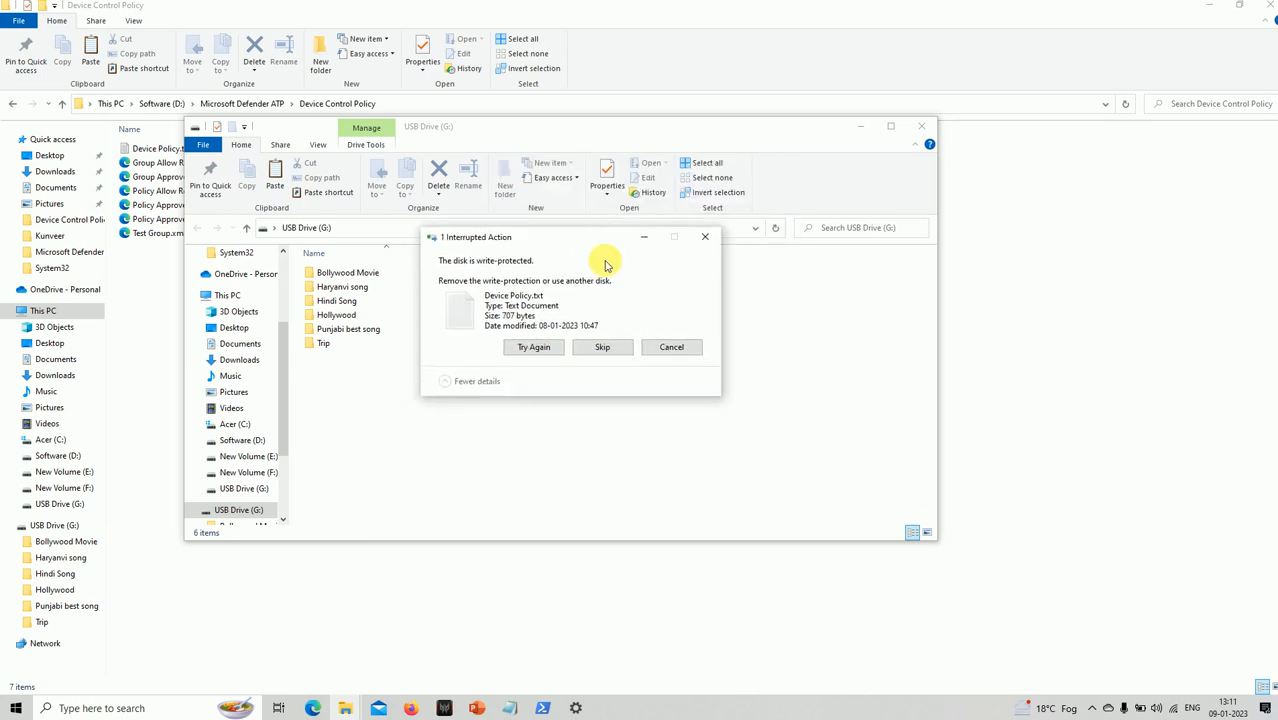
pyautogui.click(673, 347)
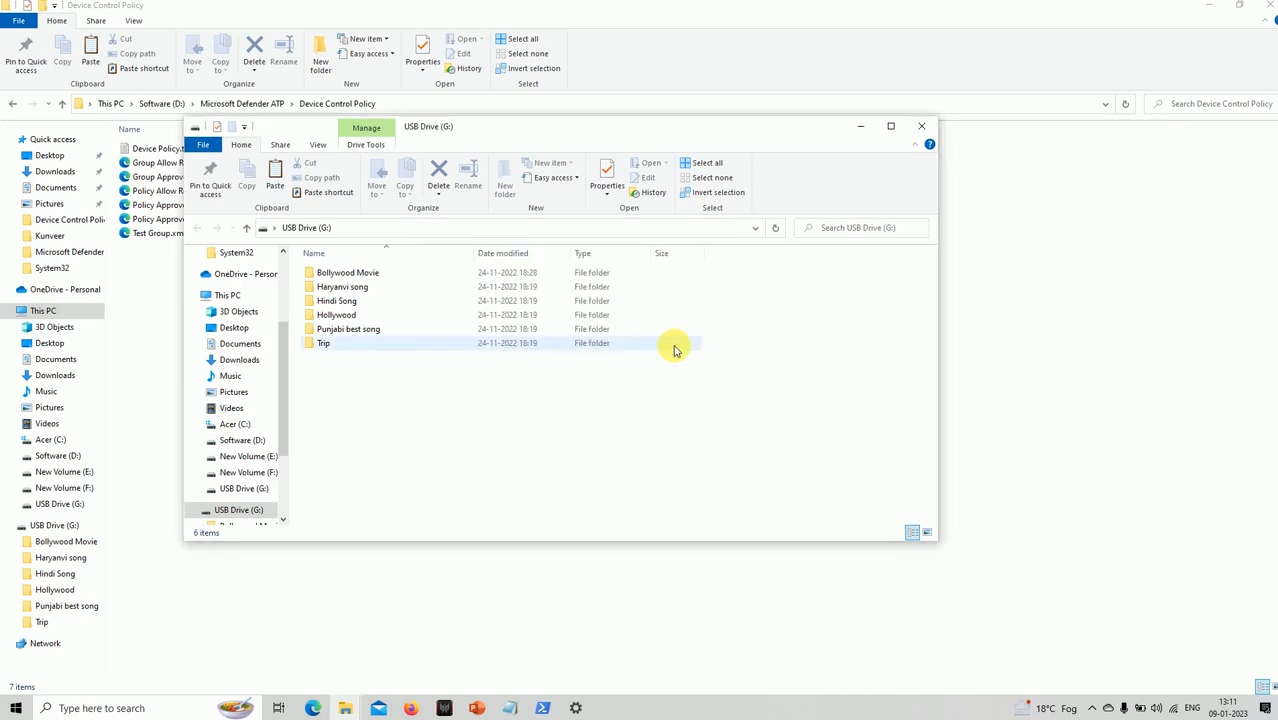
pyautogui.moveTo(706, 135)
pyautogui.mouseDown()
pyautogui.moveTo(742, 188)
pyautogui.moveTo(682, 139)
pyautogui.mouseUp()
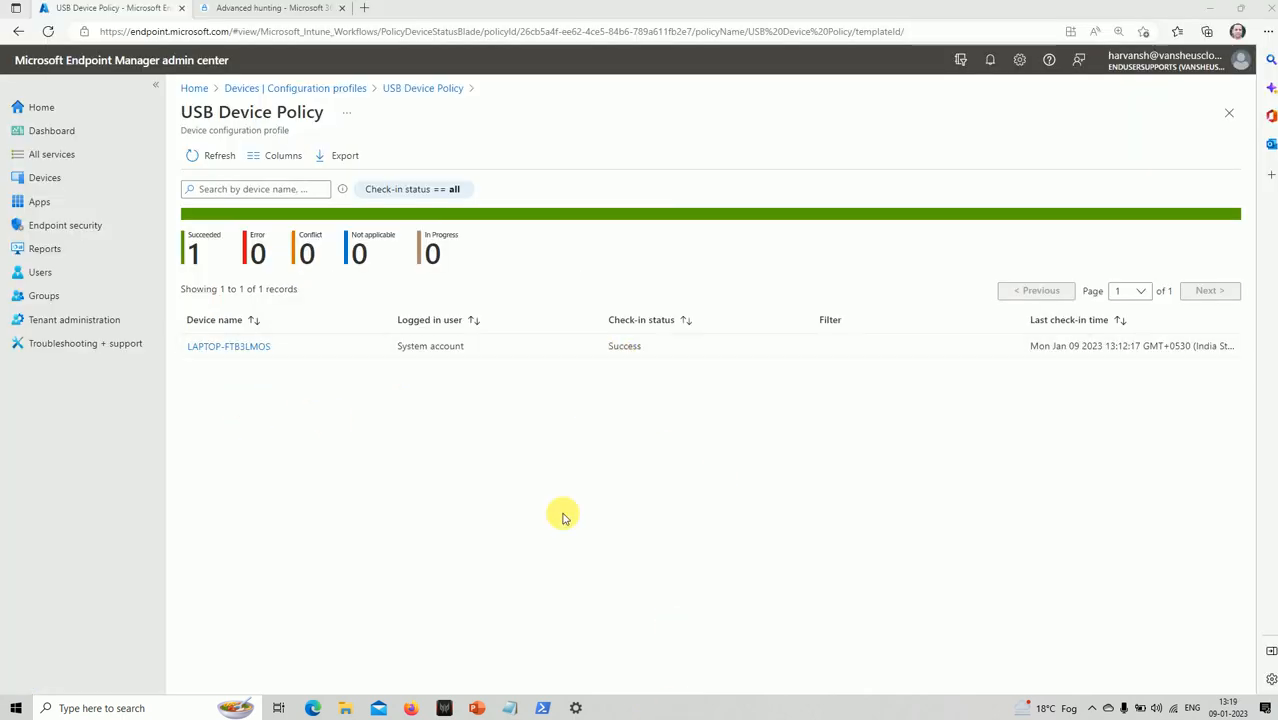
# Step: Check the last sync in Windows Settings and retry copying Device Policy.txt from the Device Control Policy folder to USB Drive (G:)
pyautogui.click(576, 707)
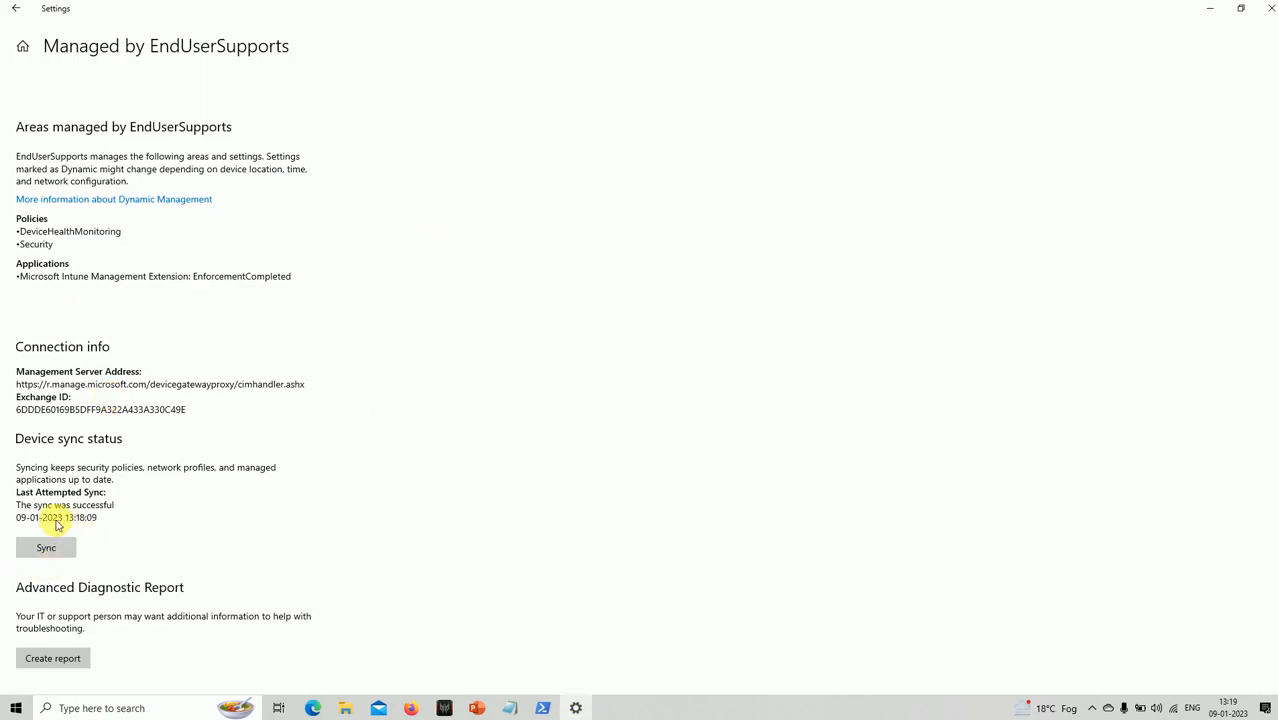
pyautogui.click(345, 707)
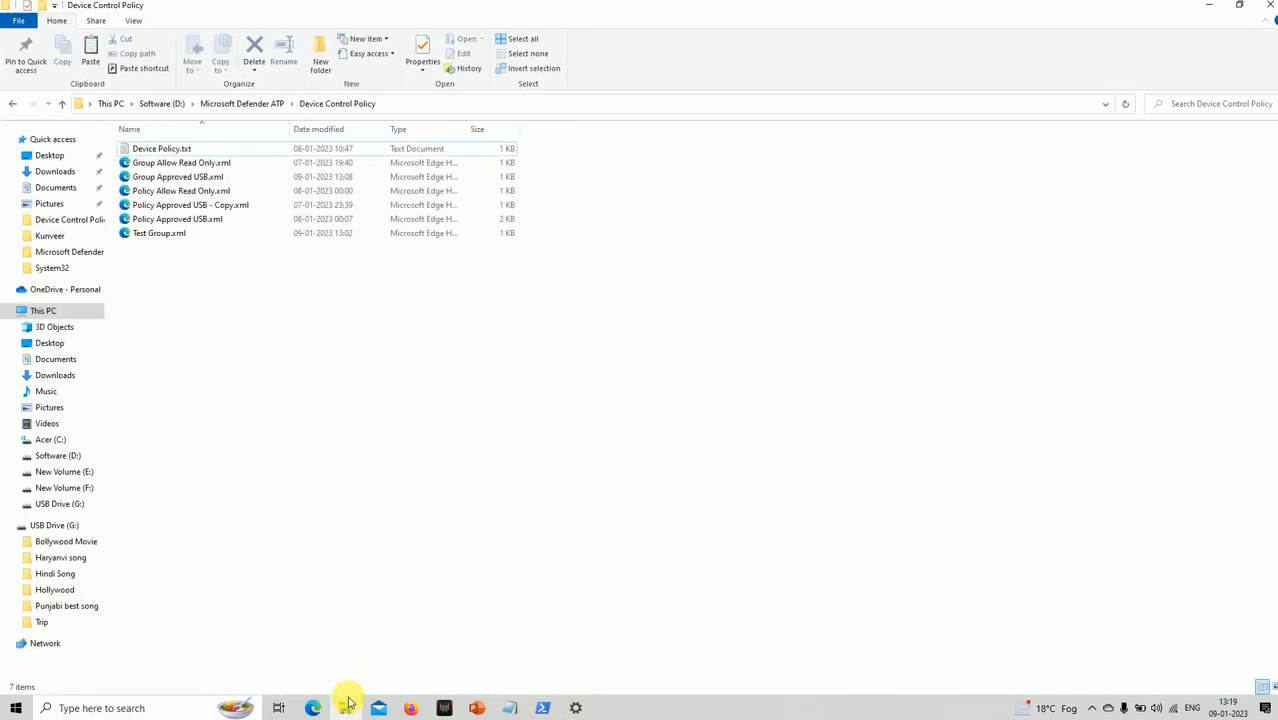
pyautogui.rightClick(164, 149)
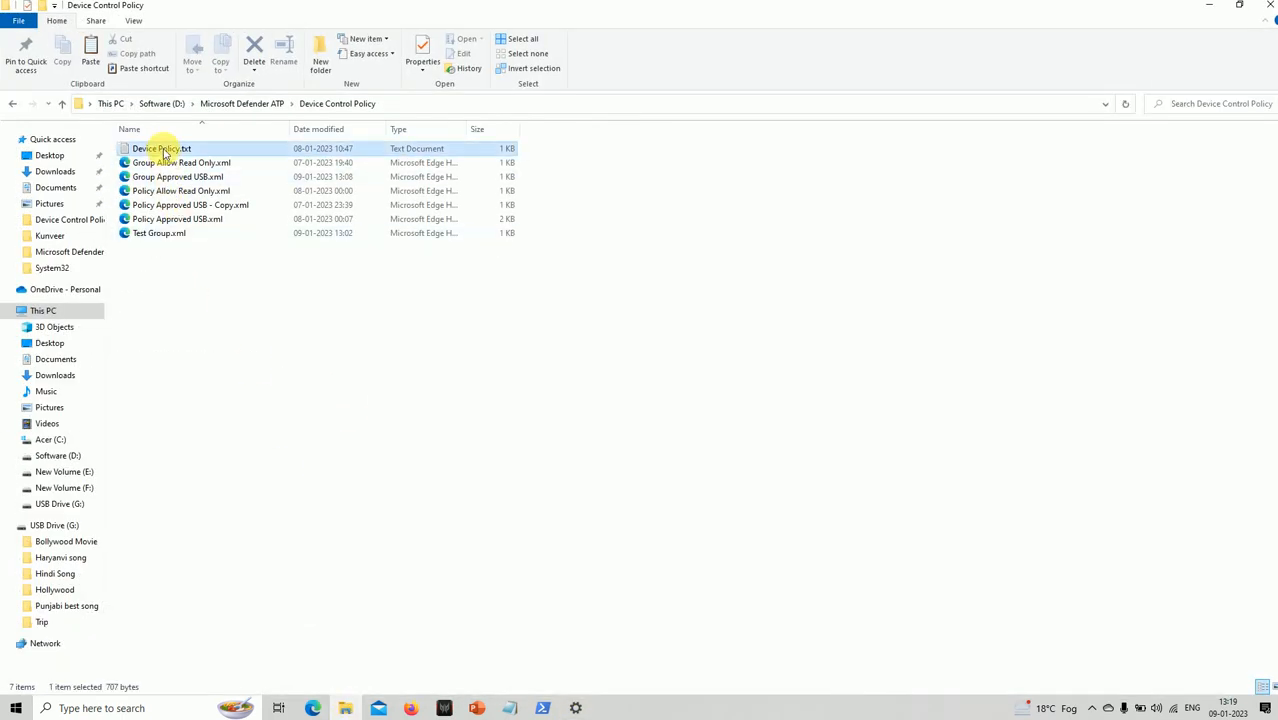
pyautogui.click(222, 361)
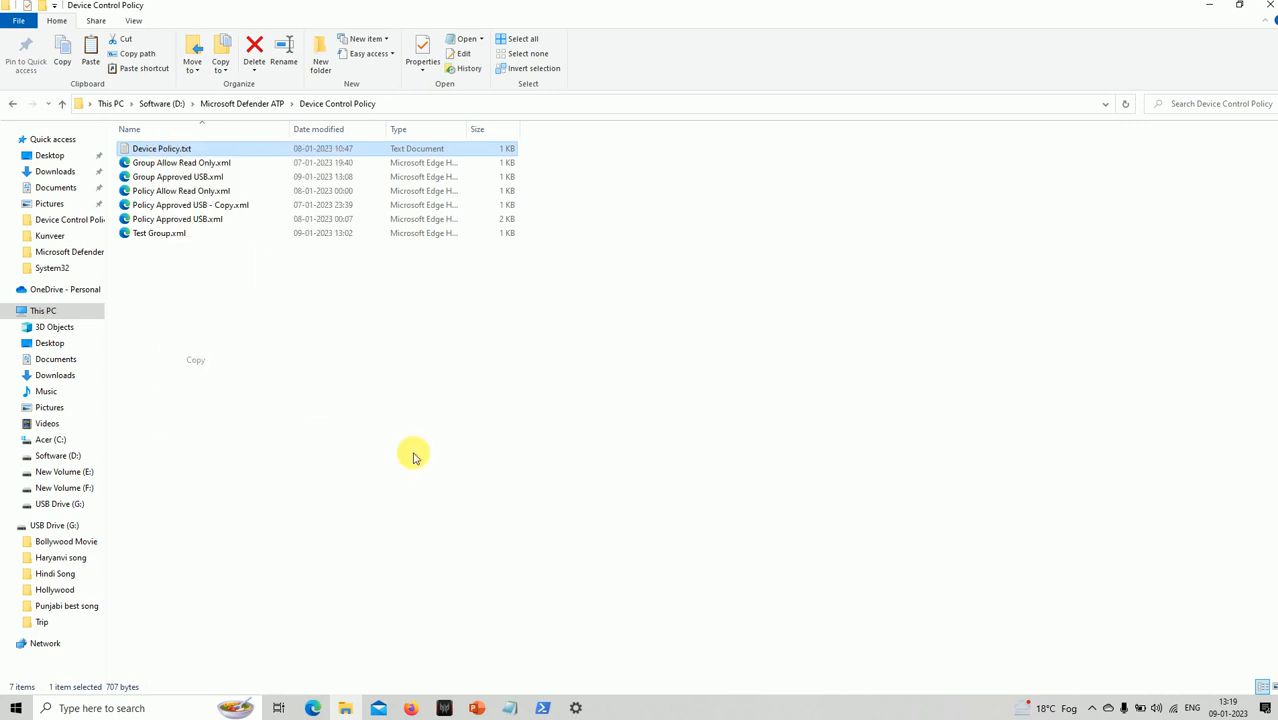
pyautogui.click(578, 539)
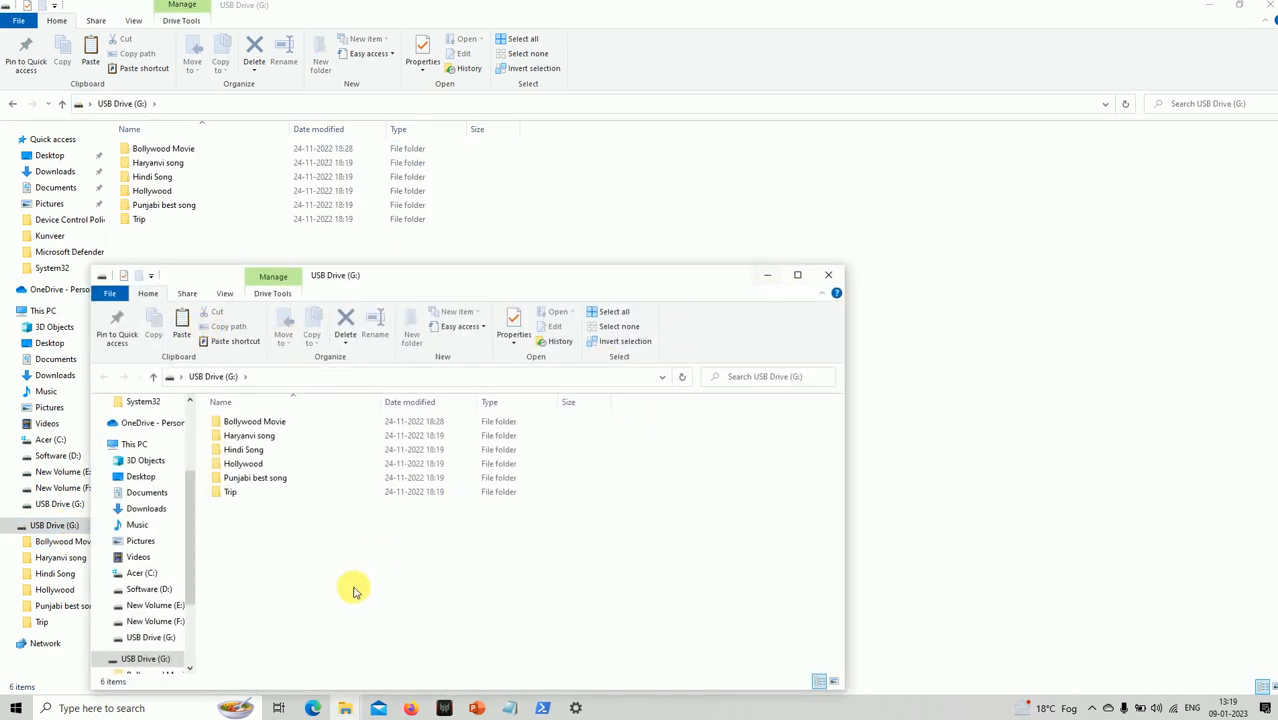
pyautogui.moveTo(436, 272); pyautogui.dragTo(383, 77)
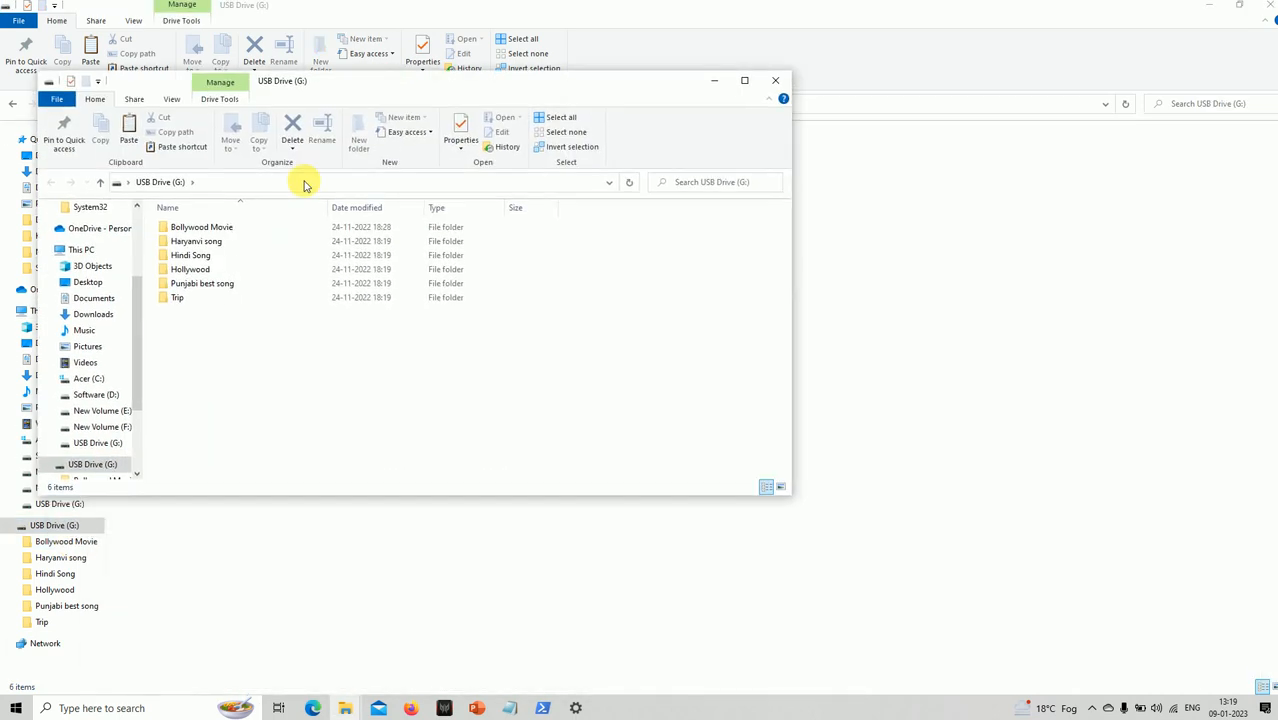
pyautogui.rightClick(198, 355)
pyautogui.click(272, 450)
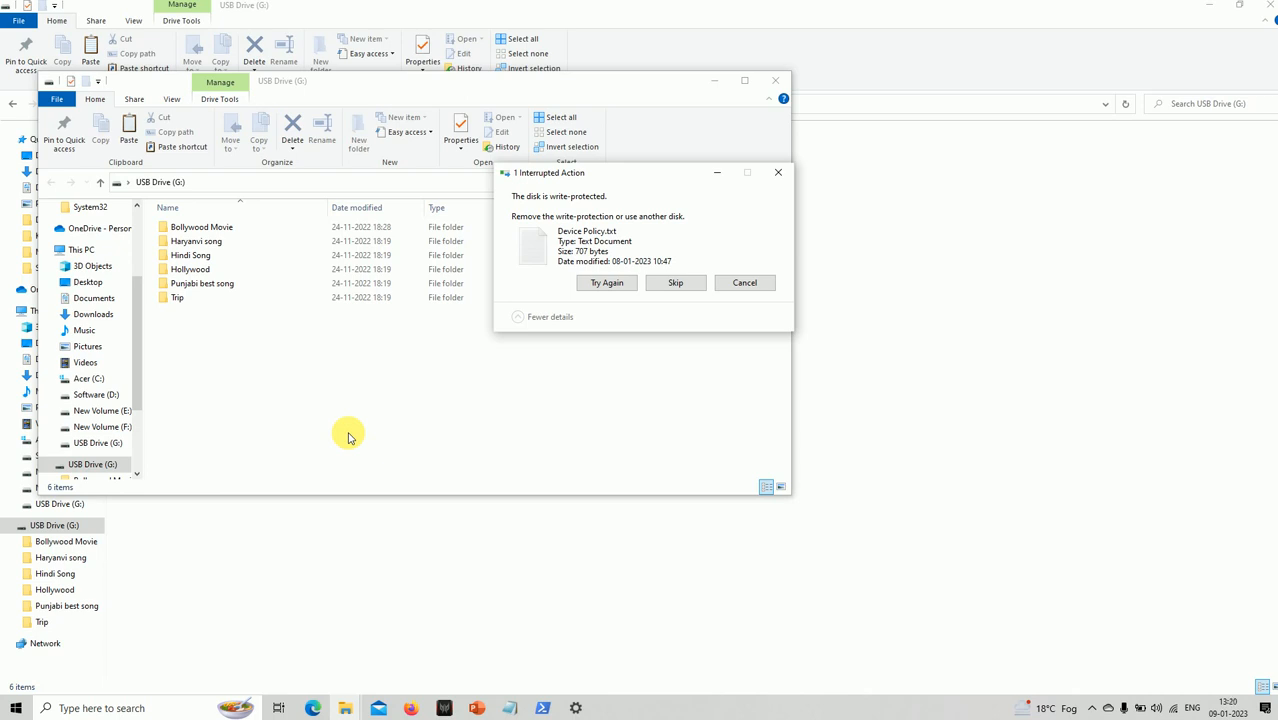
pyautogui.click(605, 284)
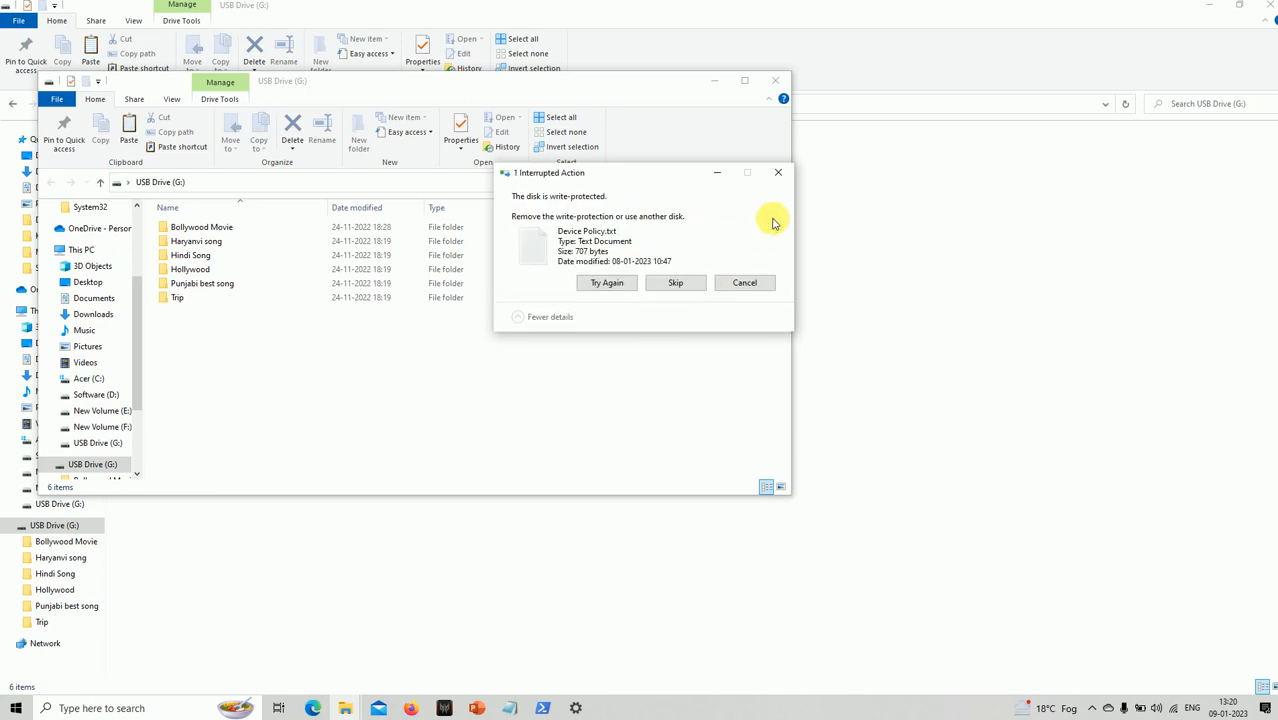
pyautogui.click(778, 172)
pyautogui.moveTo(491, 80)
pyautogui.mouseDown()
pyautogui.moveTo(703, 153)
pyautogui.moveTo(495, 97)
pyautogui.mouseUp()
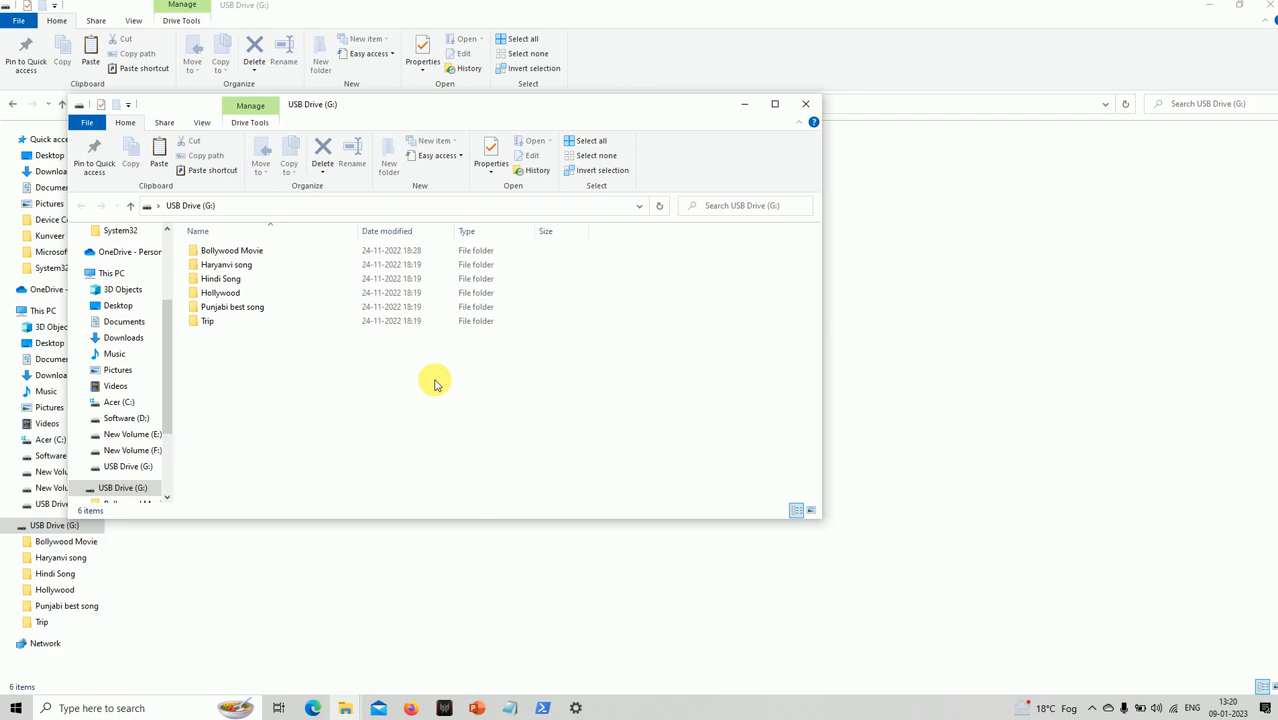
pyautogui.click(312, 708)
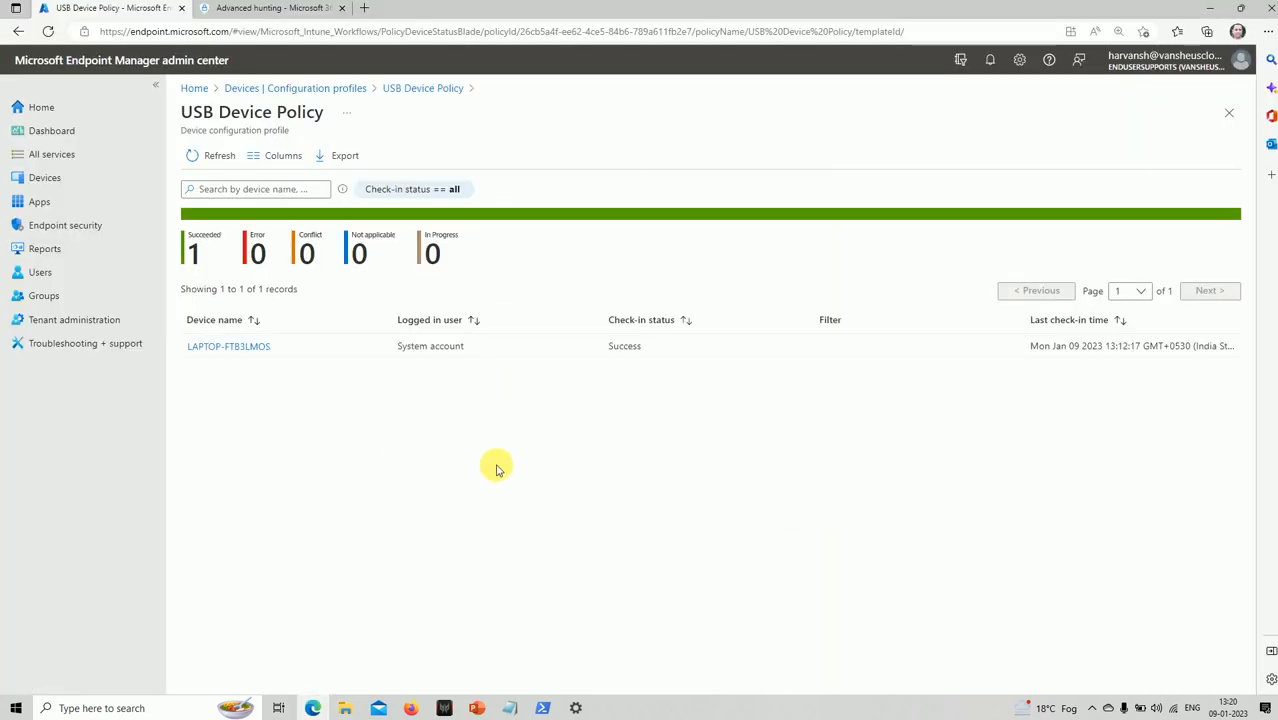